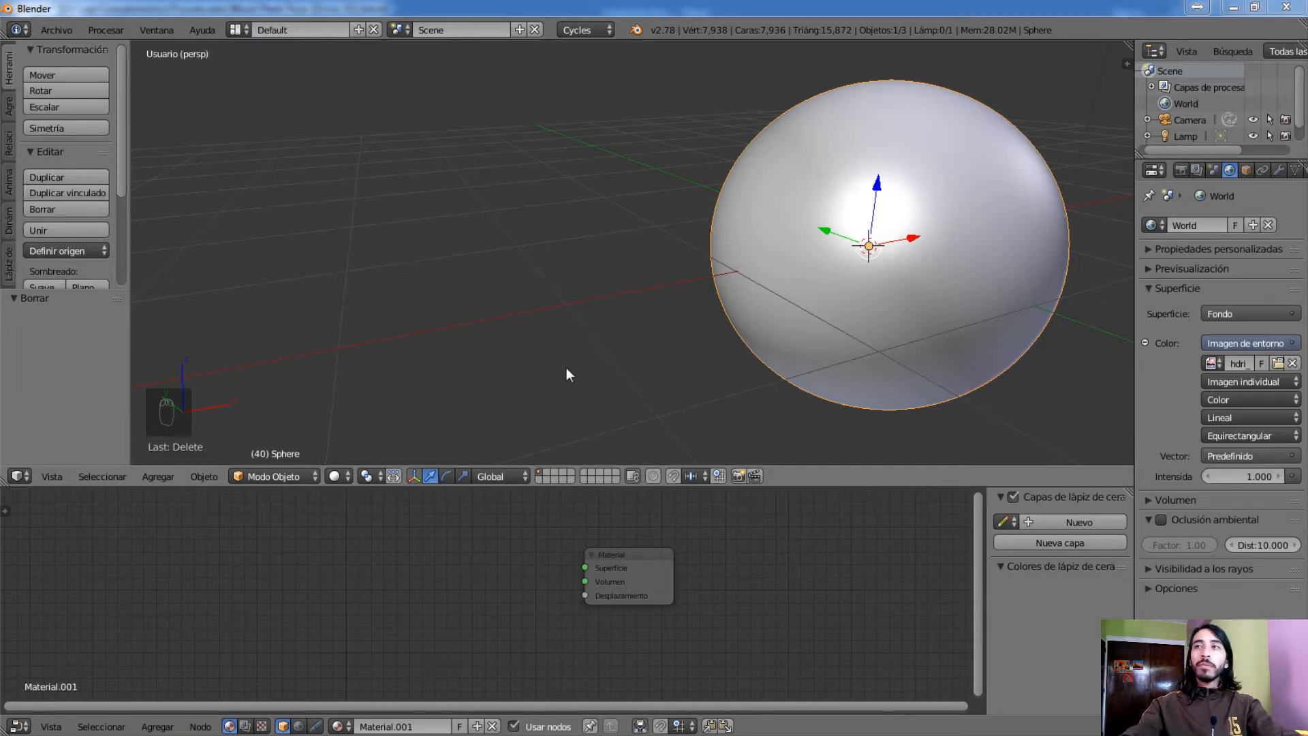
Switch the 3D viewport with the sphere to Rendered shading
{"action": "mouse_move", "coordinate": [829, 266]}
{"action": "middle_mouse_down"}
{"action": "mouse_move", "coordinate": [824, 290]}
{"action": "mouse_move", "coordinate": [834, 259]}
{"action": "mouse_move", "coordinate": [852, 263]}
{"action": "mouse_move", "coordinate": [843, 278]}
{"action": "middle_mouse_up"}
{"action": "middle_click_drag", "start_coordinate": [826, 349], "coordinate": [843, 339], "text": "shift"}
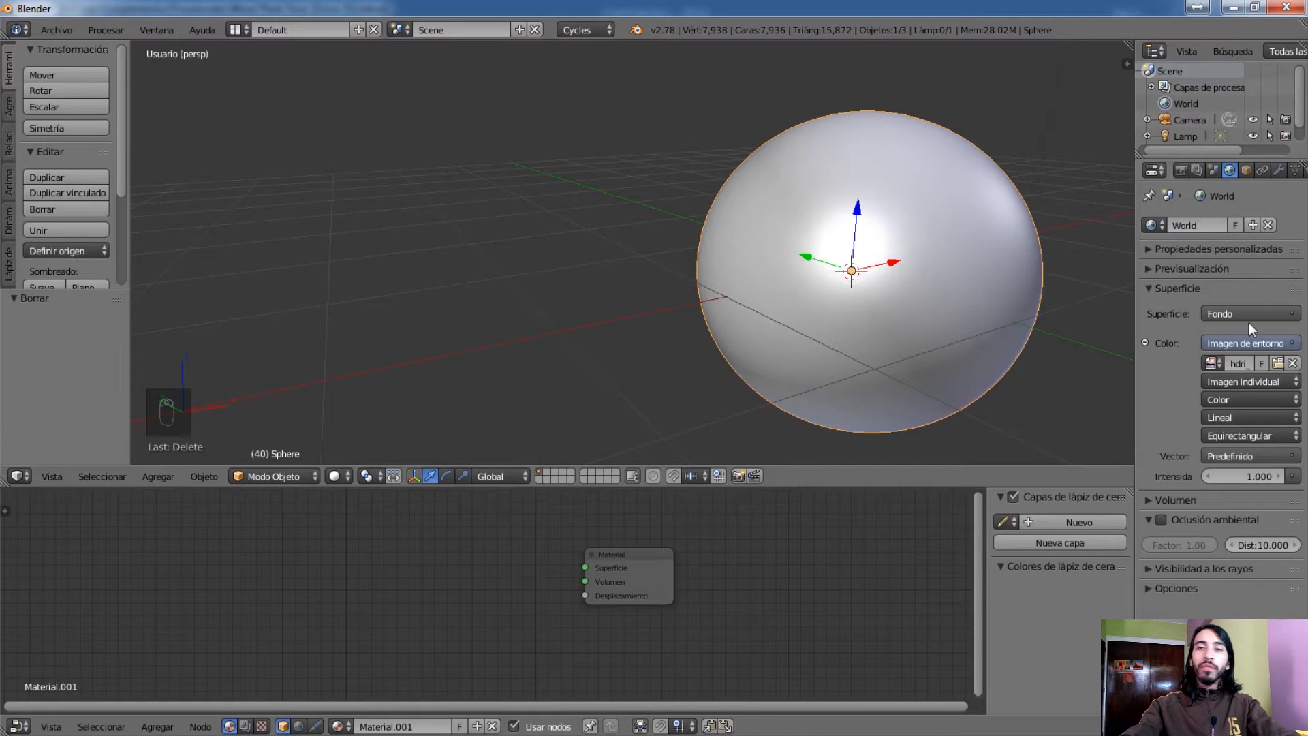
{"action": "left_click", "coordinate": [341, 475]}
{"action": "left_click", "coordinate": [382, 366]}
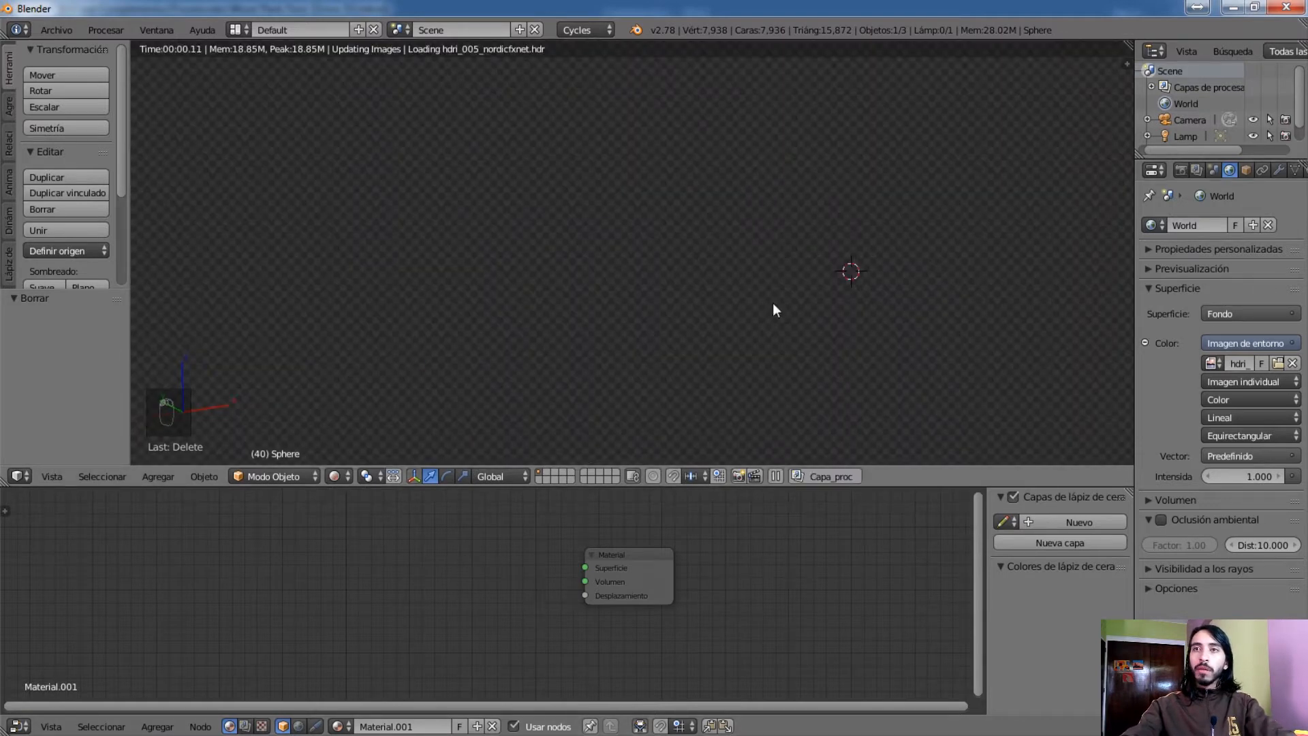
Add a BSDF Reflectivo shader node to the sphere's material, placed below and to the left of the Material output node
{"action": "middle_click_drag", "start_coordinate": [471, 574], "coordinate": [556, 601]}
{"action": "scroll", "coordinate": [563, 578], "scroll_direction": "up", "scroll_amount": 2}
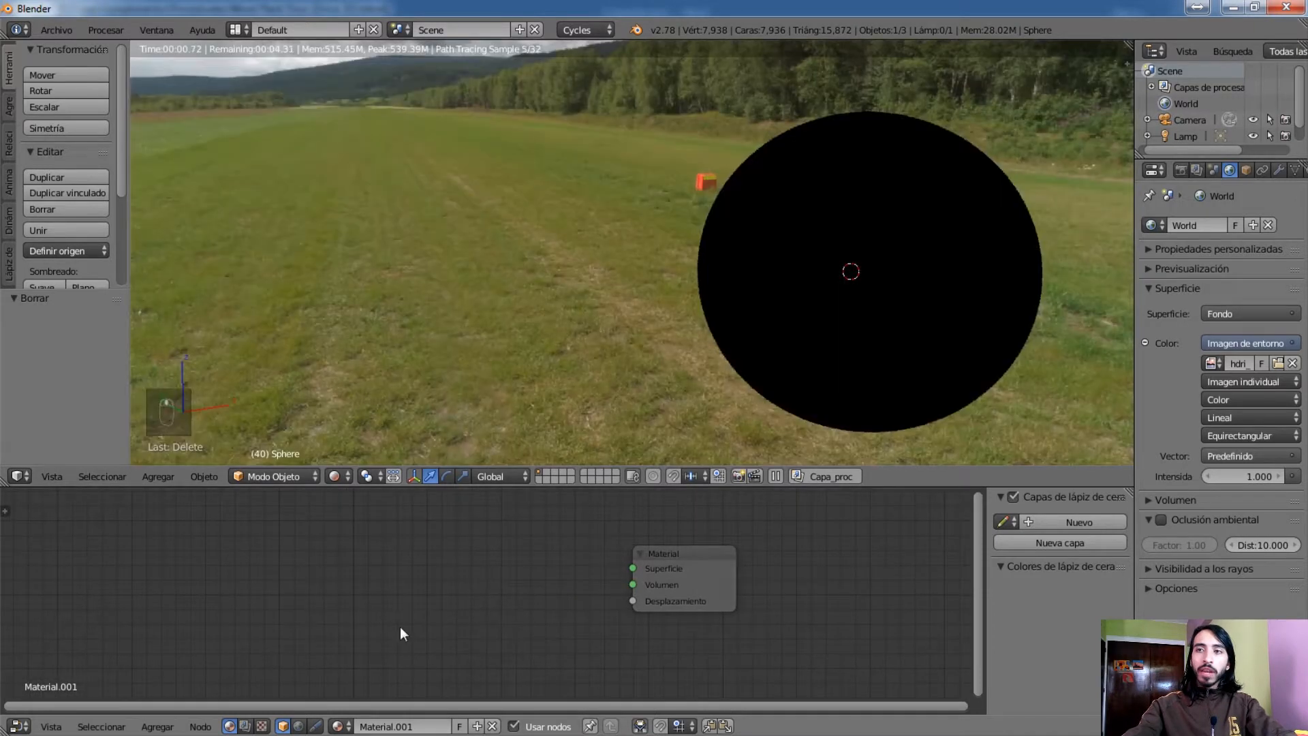
{"action": "scroll", "coordinate": [400, 592], "scroll_direction": "down", "scroll_amount": 1}
{"action": "key", "text": "shift+a"}
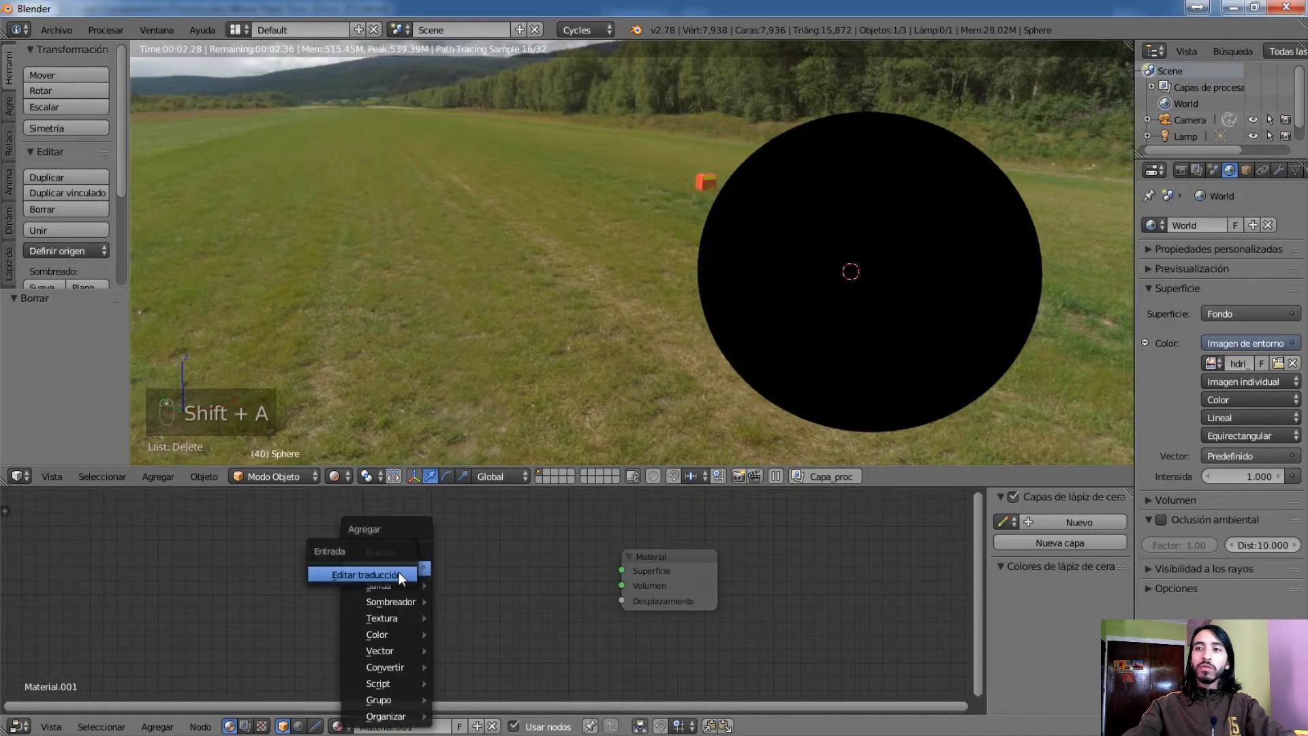
{"action": "key", "text": "shift+a"}
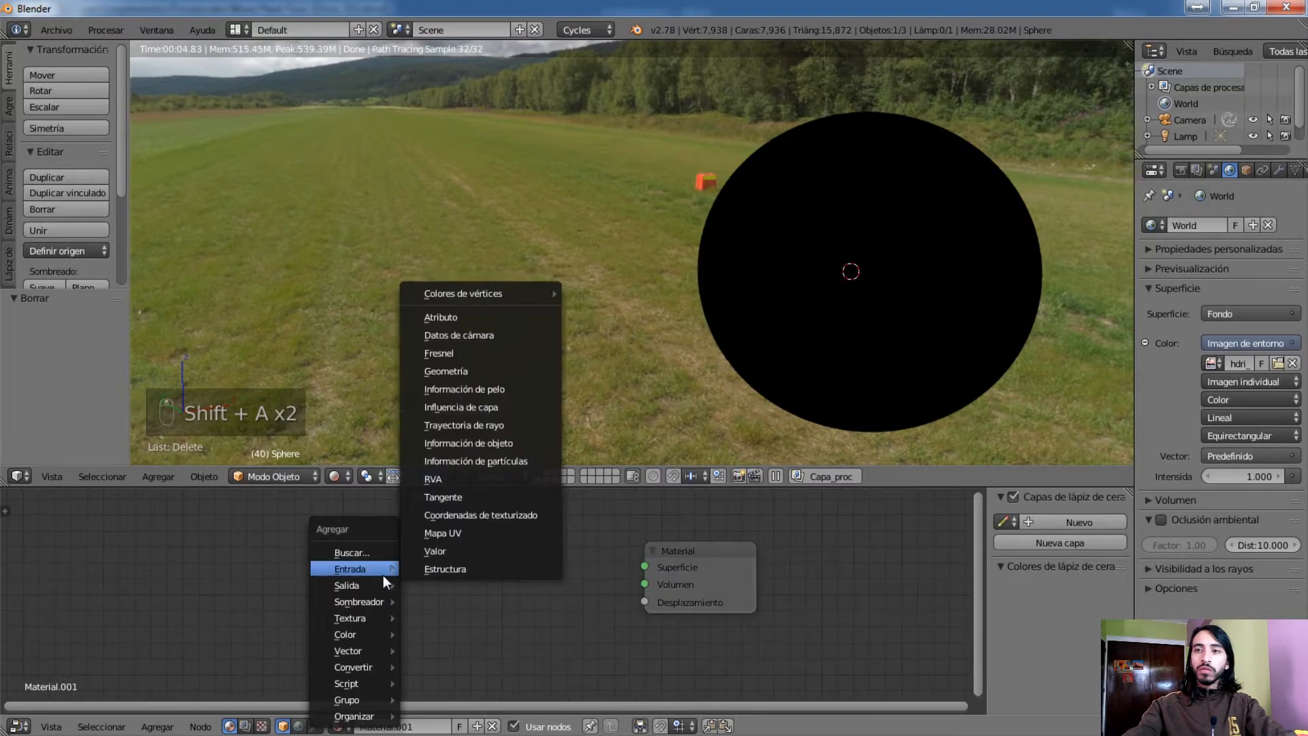
{"action": "mouse_move", "coordinate": [367, 599]}
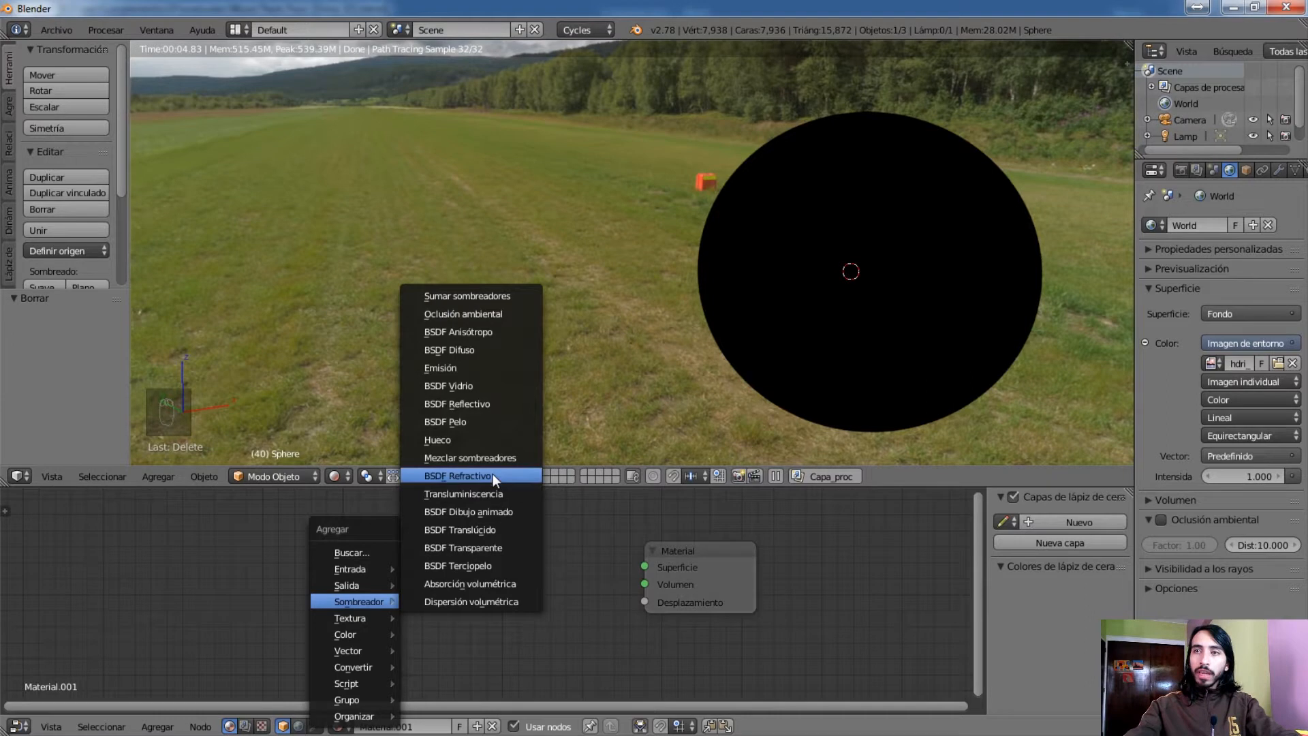
{"action": "left_click", "coordinate": [482, 404]}
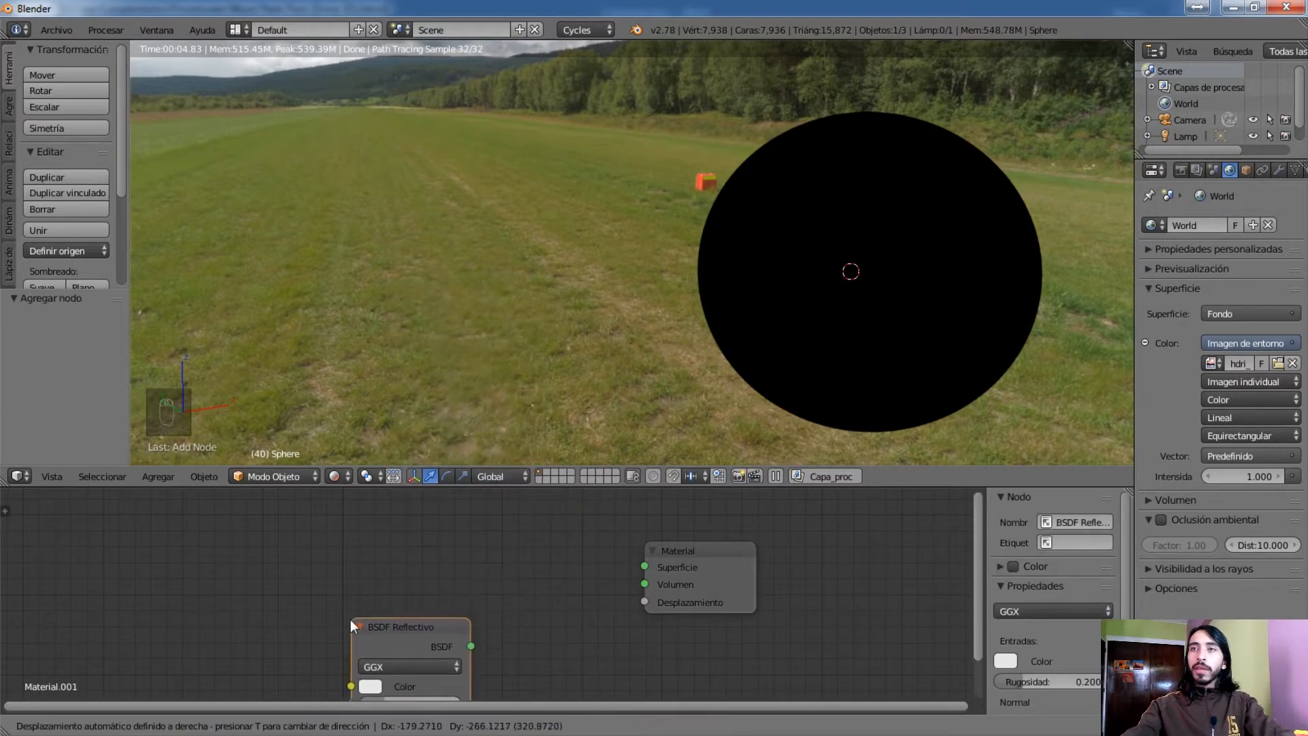
{"action": "left_click", "coordinate": [365, 599]}
Add a BSDF Difuso shader node directly above the BSDF Reflectivo node
{"action": "key", "text": "shift+a"}
{"action": "mouse_move", "coordinate": [374, 579]}
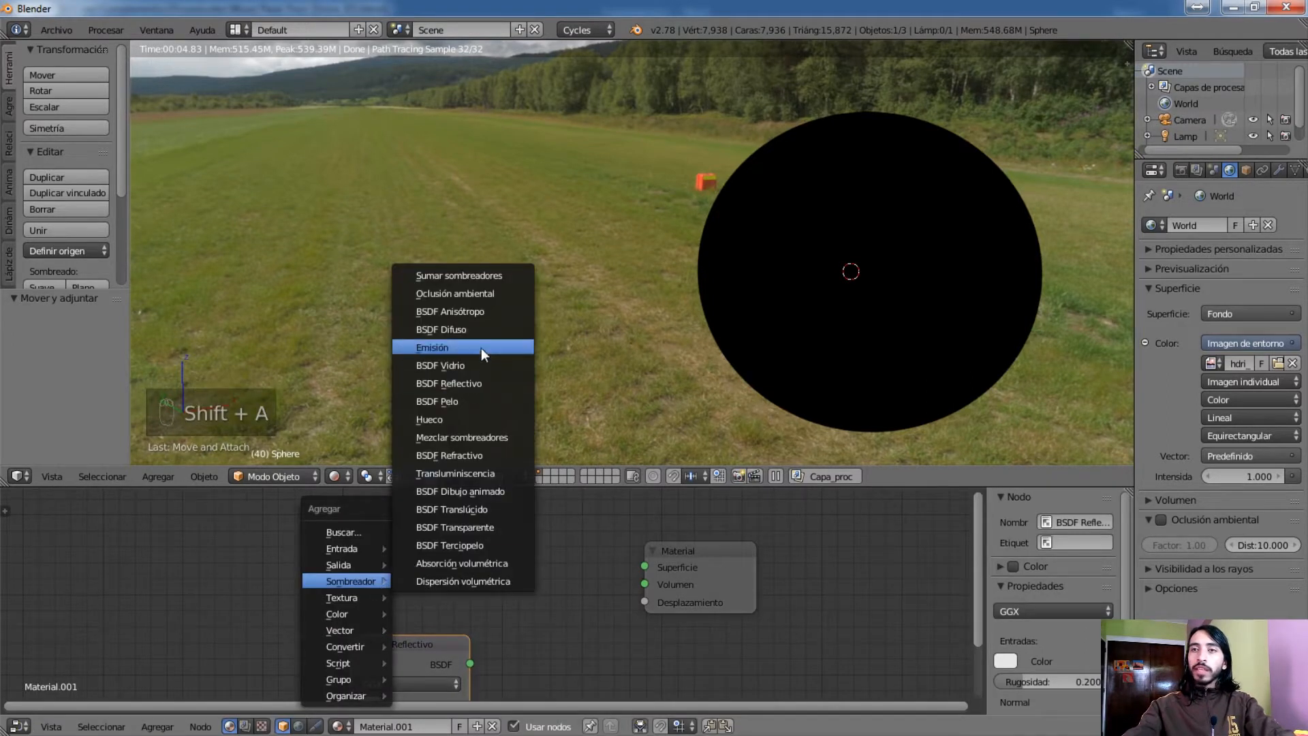
{"action": "left_click", "coordinate": [472, 331]}
{"action": "left_click", "coordinate": [351, 527]}
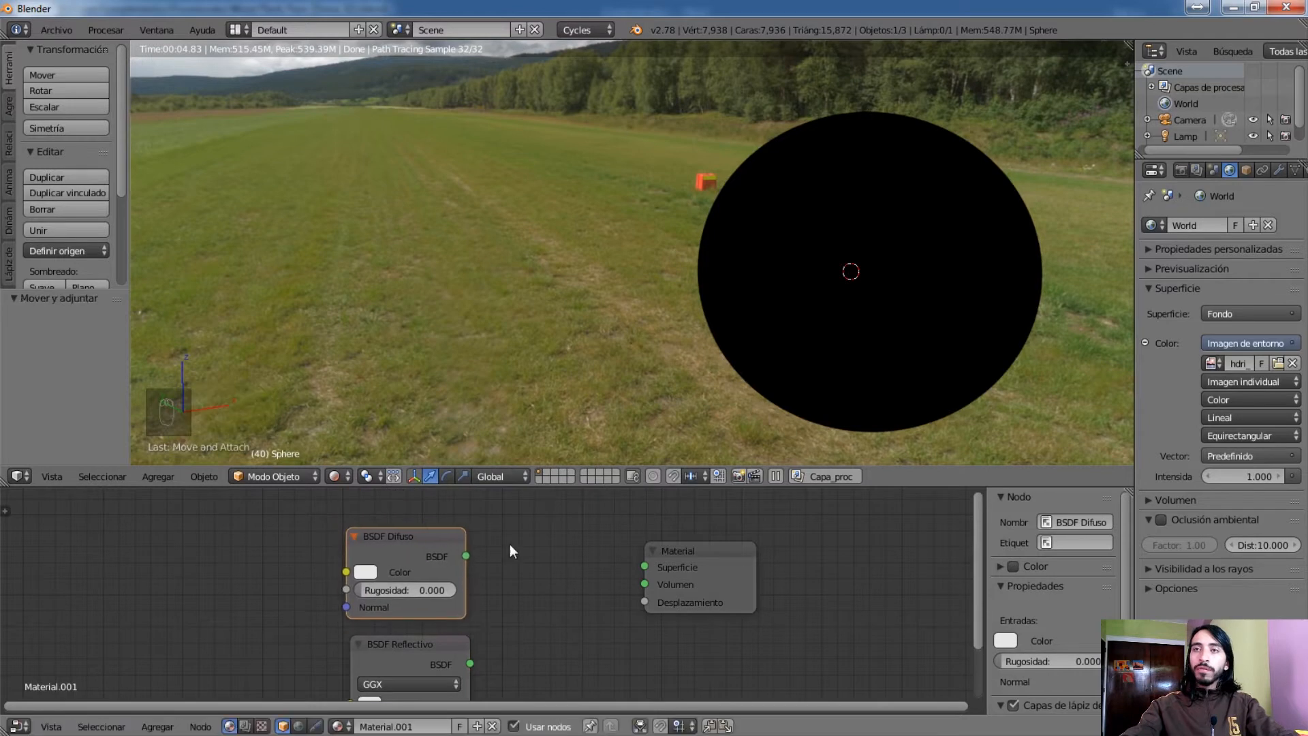
Add a Mezclar sombreadores node combining the BSDF Difuso and BSDF Reflectivo outputs, and link it to the Material output's Superficie input
{"action": "key", "text": "shift+a"}
{"action": "mouse_move", "coordinate": [509, 550]}
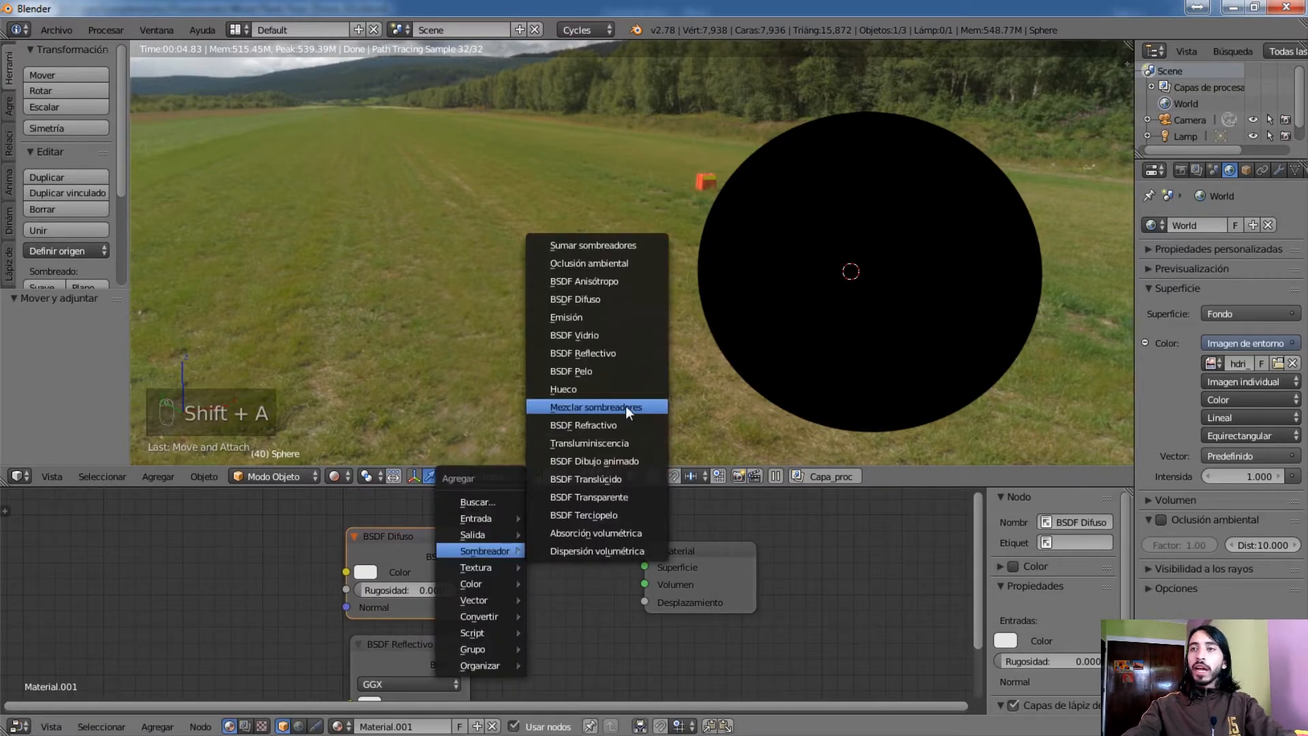
{"action": "left_click", "coordinate": [620, 406]}
{"action": "left_click", "coordinate": [513, 563]}
{"action": "left_click_drag", "start_coordinate": [466, 556], "coordinate": [512, 644]}
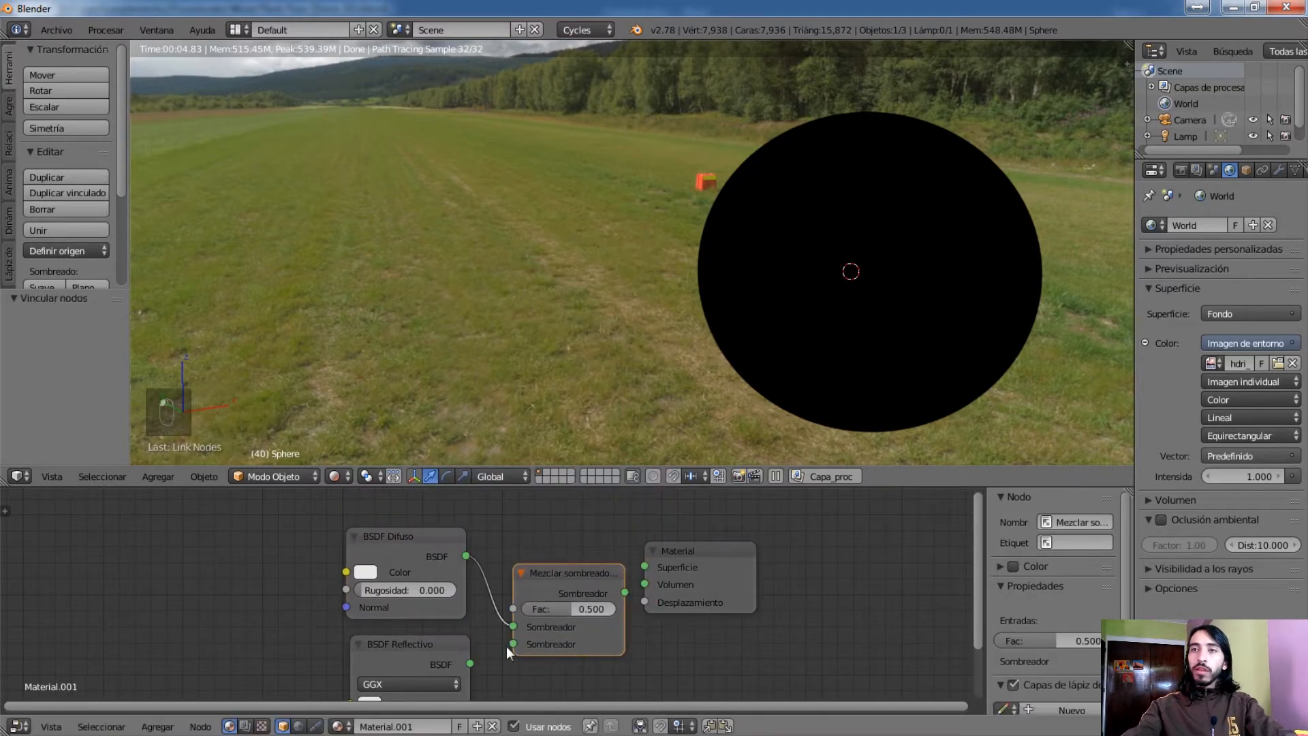
{"action": "mouse_move", "coordinate": [625, 592]}
{"action": "left_mouse_down"}
{"action": "mouse_move", "coordinate": [654, 546]}
{"action": "mouse_move", "coordinate": [647, 566]}
{"action": "left_mouse_up"}
Spread out the material nodes, moving the Material output away from the mix node and the two BSDF nodes further down
{"action": "left_click", "coordinate": [713, 554]}
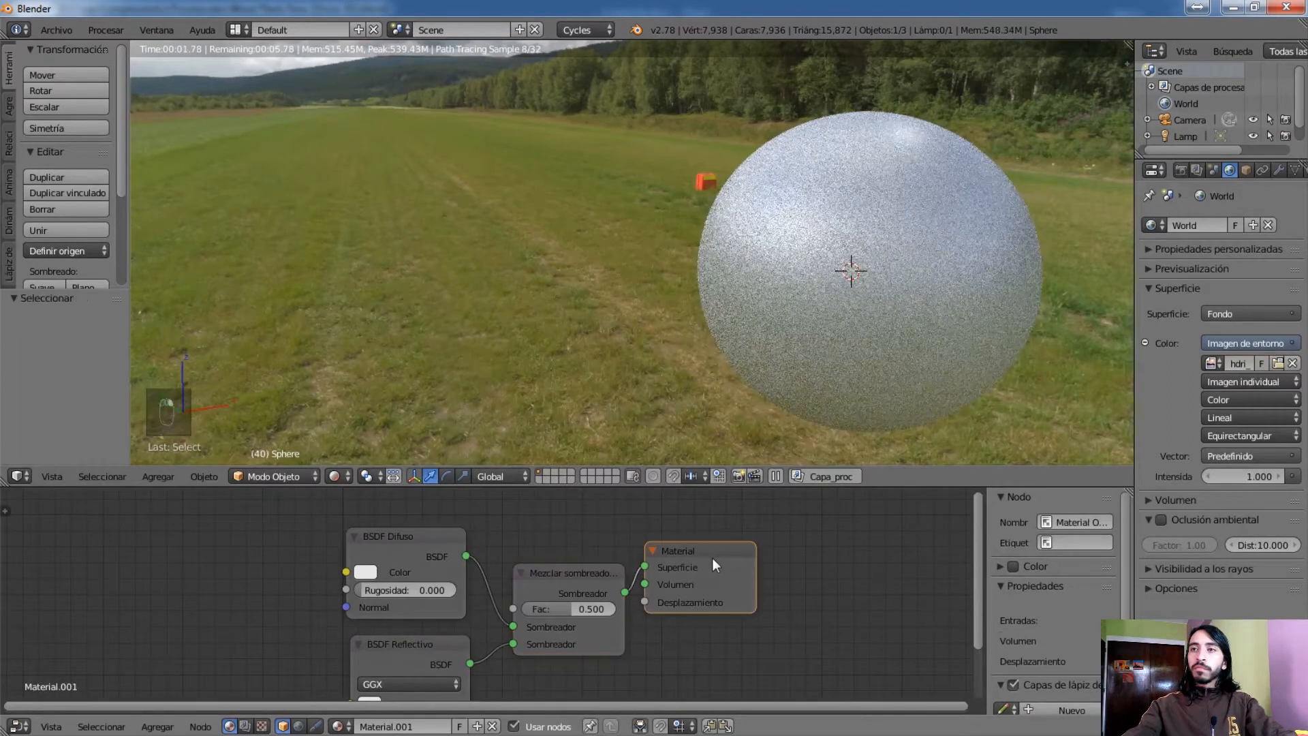
{"action": "key", "text": "g"}
{"action": "left_click", "coordinate": [756, 578]}
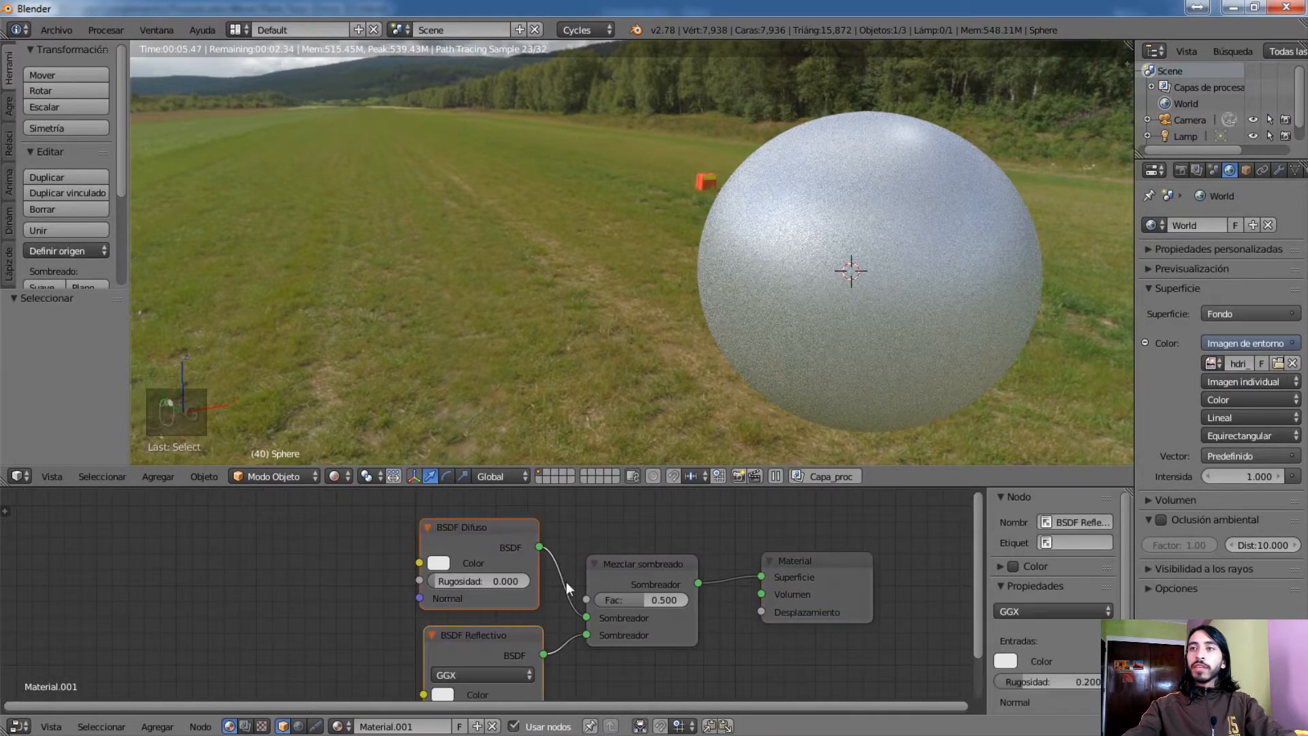
{"action": "key", "text": "g"}
{"action": "left_click", "coordinate": [572, 616]}
{"action": "key", "text": "shift+a"}
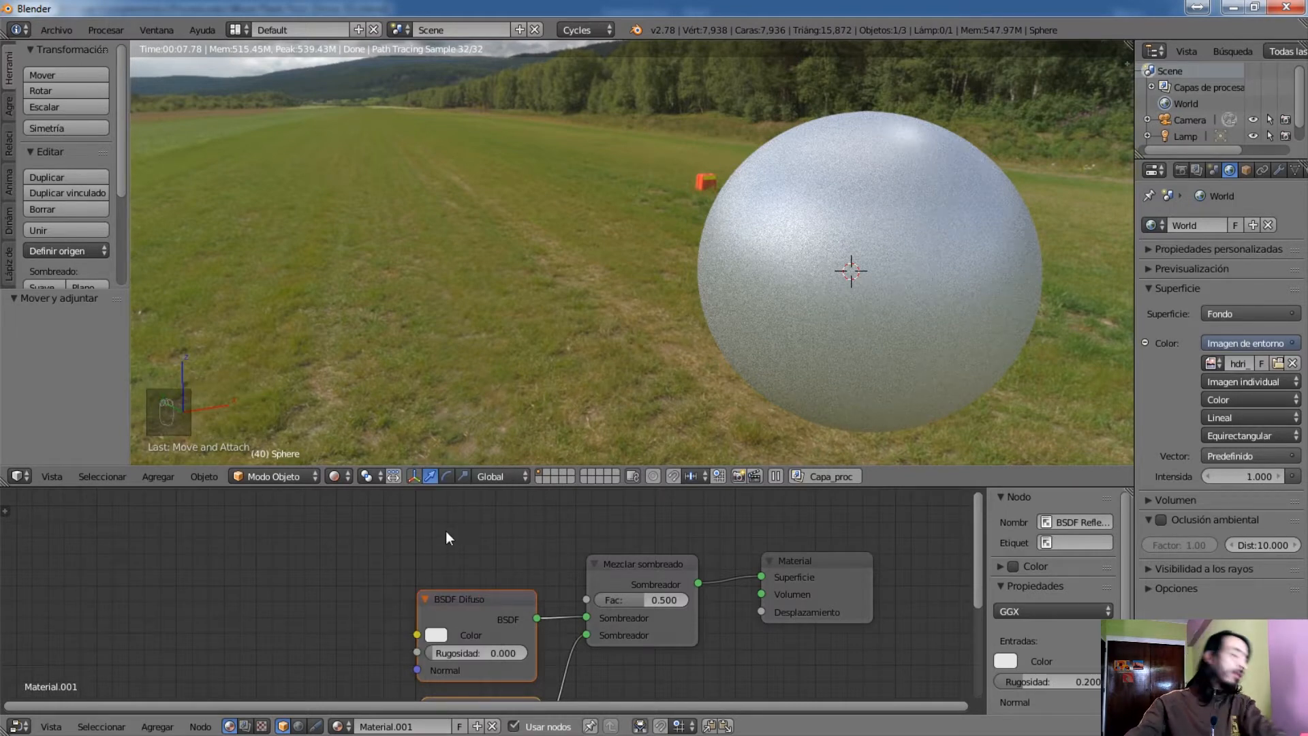
{"action": "key", "text": "shift+a"}
{"action": "mouse_move", "coordinate": [442, 538]}
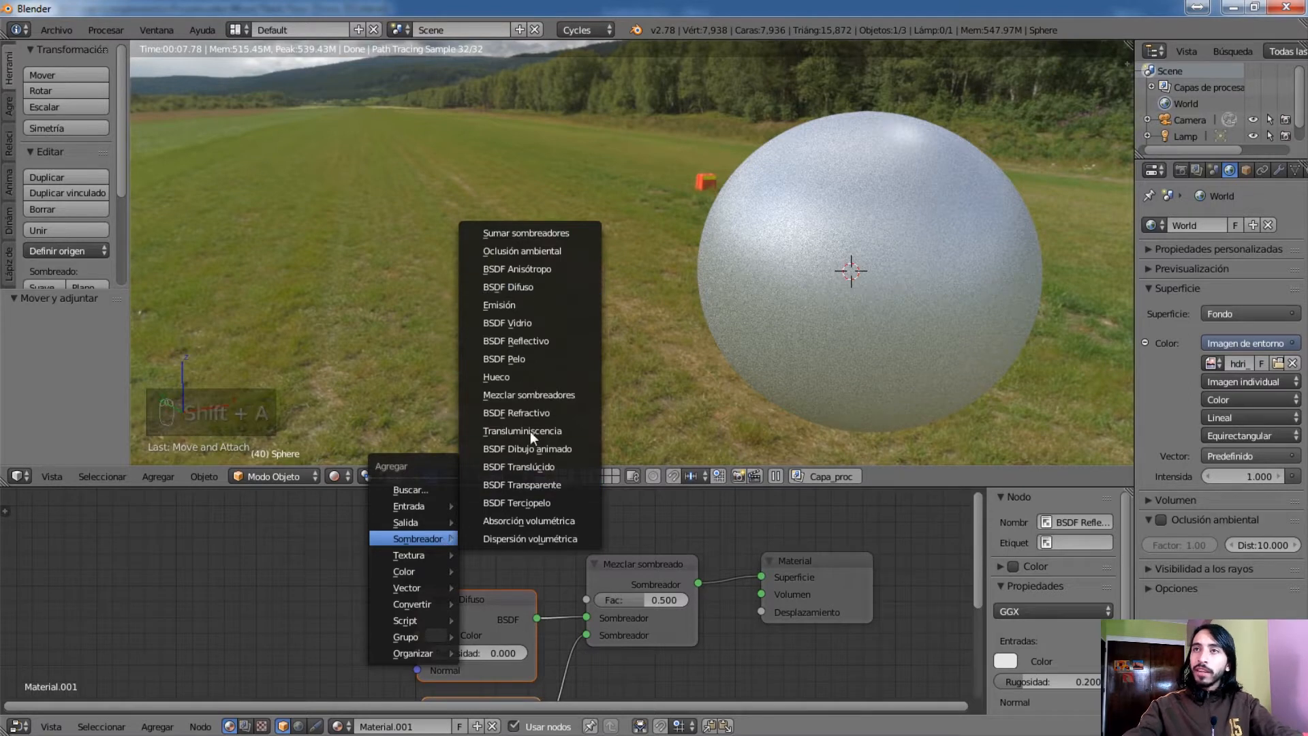
{"action": "key", "text": "Escape"}
Add a Fresnel input node above the BSDF Difuso node and link its Fac output to the mix node's Fac input
{"action": "key", "text": "shift+a"}
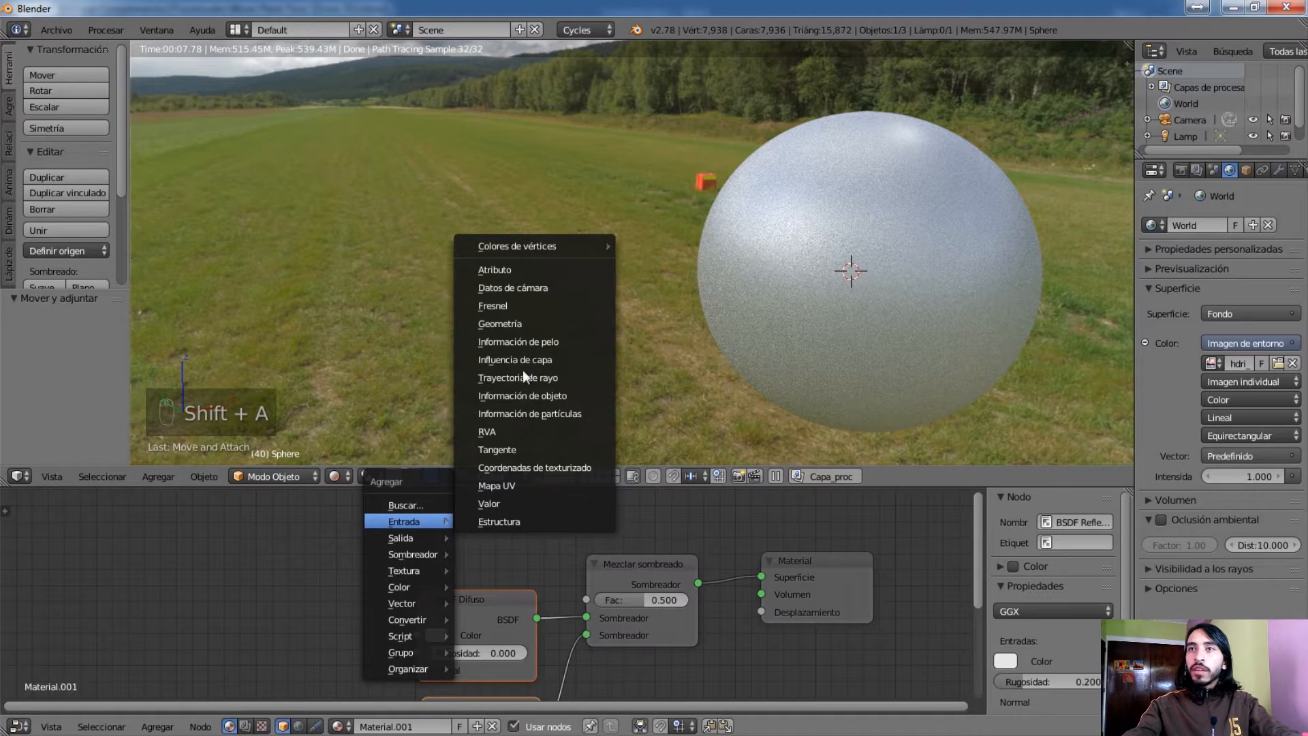
{"action": "left_click", "coordinate": [517, 304]}
{"action": "left_click", "coordinate": [400, 545]}
{"action": "left_click_drag", "start_coordinate": [527, 527], "coordinate": [590, 605]}
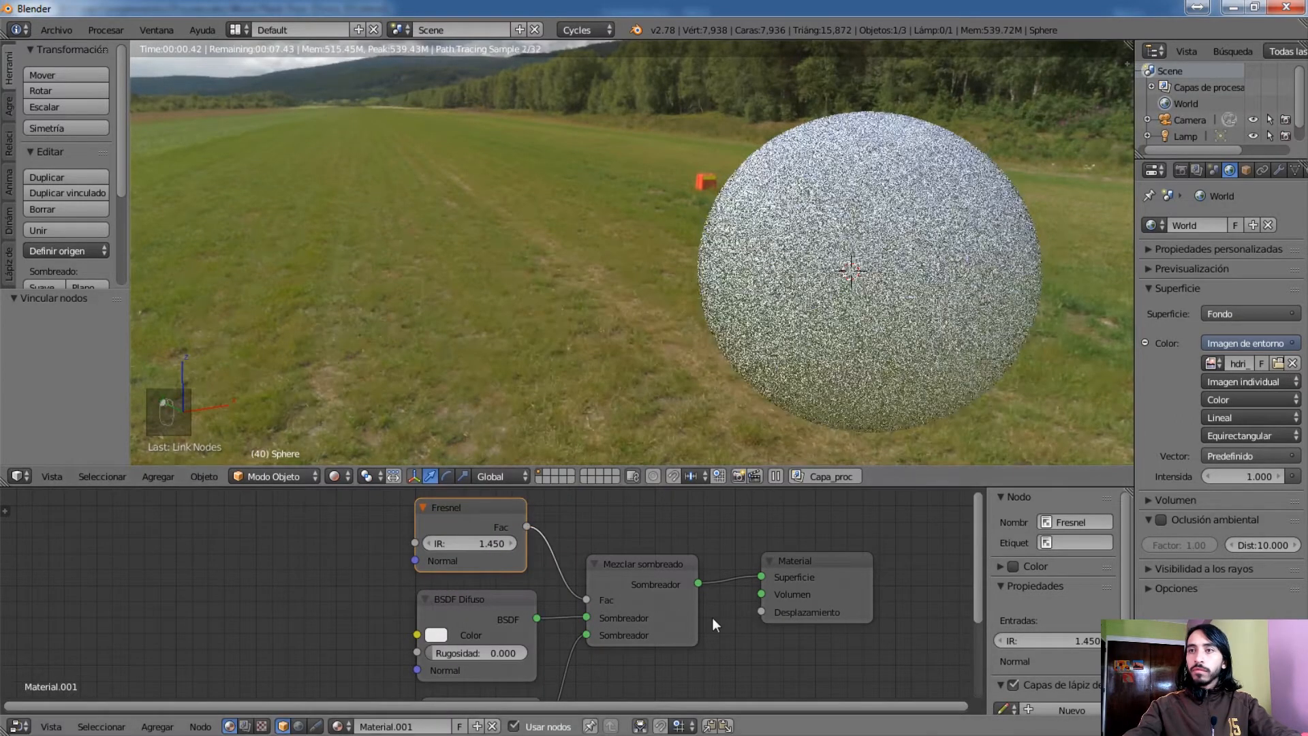
Set the BSDF Reflectivo roughness to 0.95 and the BSDF Difuso color to green
{"action": "middle_click_drag", "start_coordinate": [713, 617], "coordinate": [601, 581]}
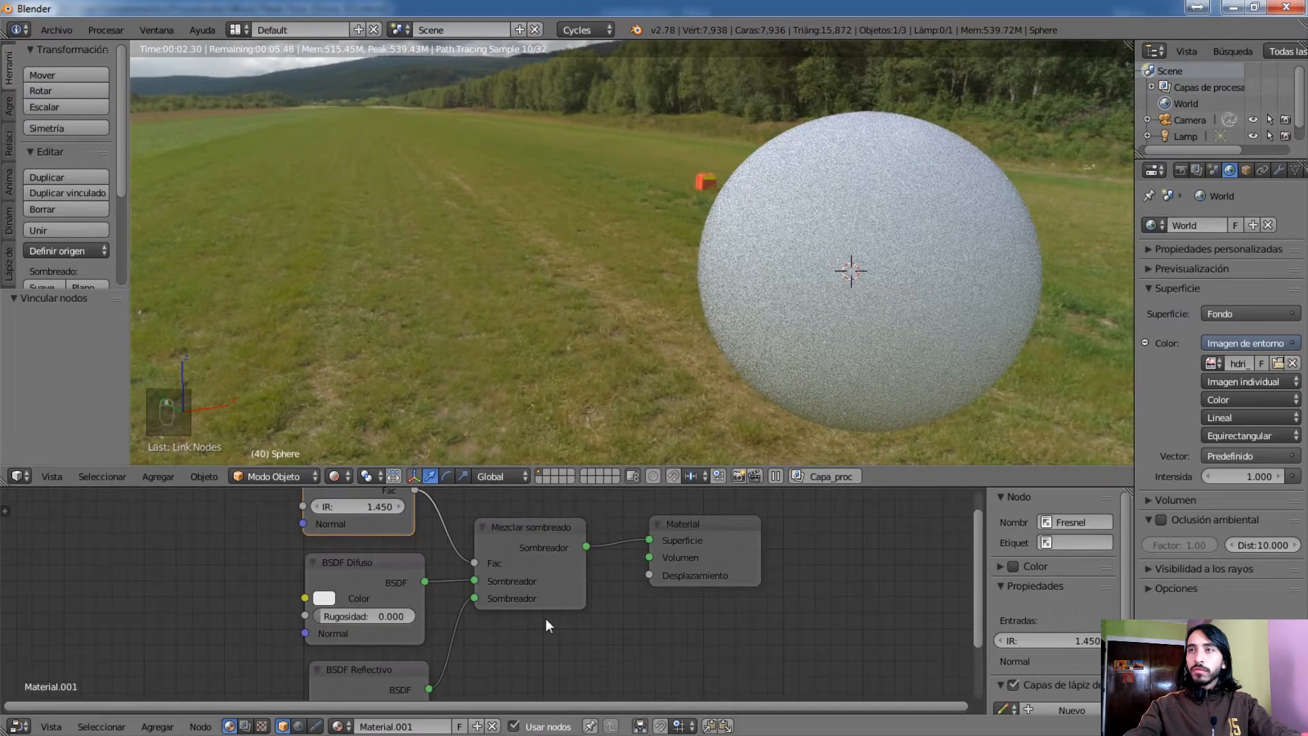
{"action": "middle_click_drag", "start_coordinate": [546, 619], "coordinate": [628, 537]}
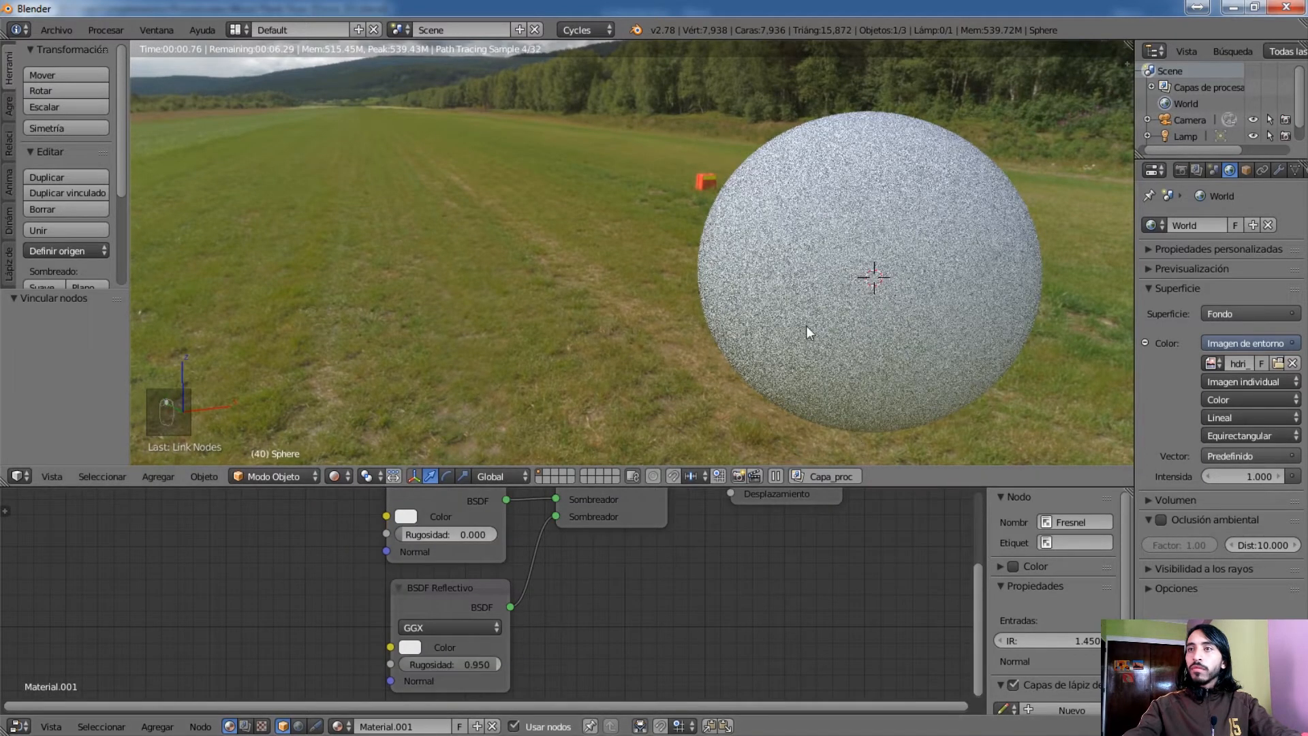
{"action": "middle_click_drag", "start_coordinate": [806, 326], "coordinate": [644, 258]}
{"action": "scroll", "coordinate": [644, 258], "scroll_direction": "down", "scroll_amount": 3}
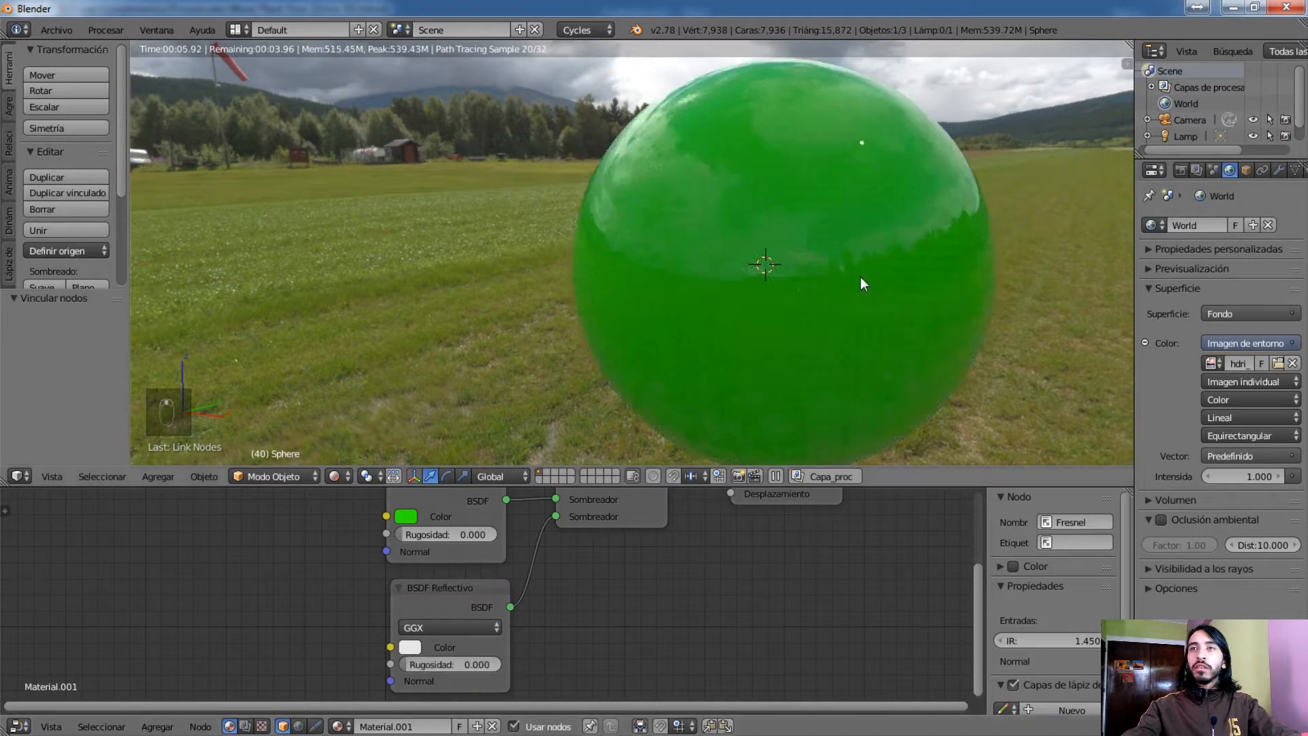
Try the BSDF Reflectivo node with a roughness of 0, examine the sphere's reflections, and set the roughness to 0.1
{"action": "middle_click_drag", "start_coordinate": [861, 277], "coordinate": [893, 276]}
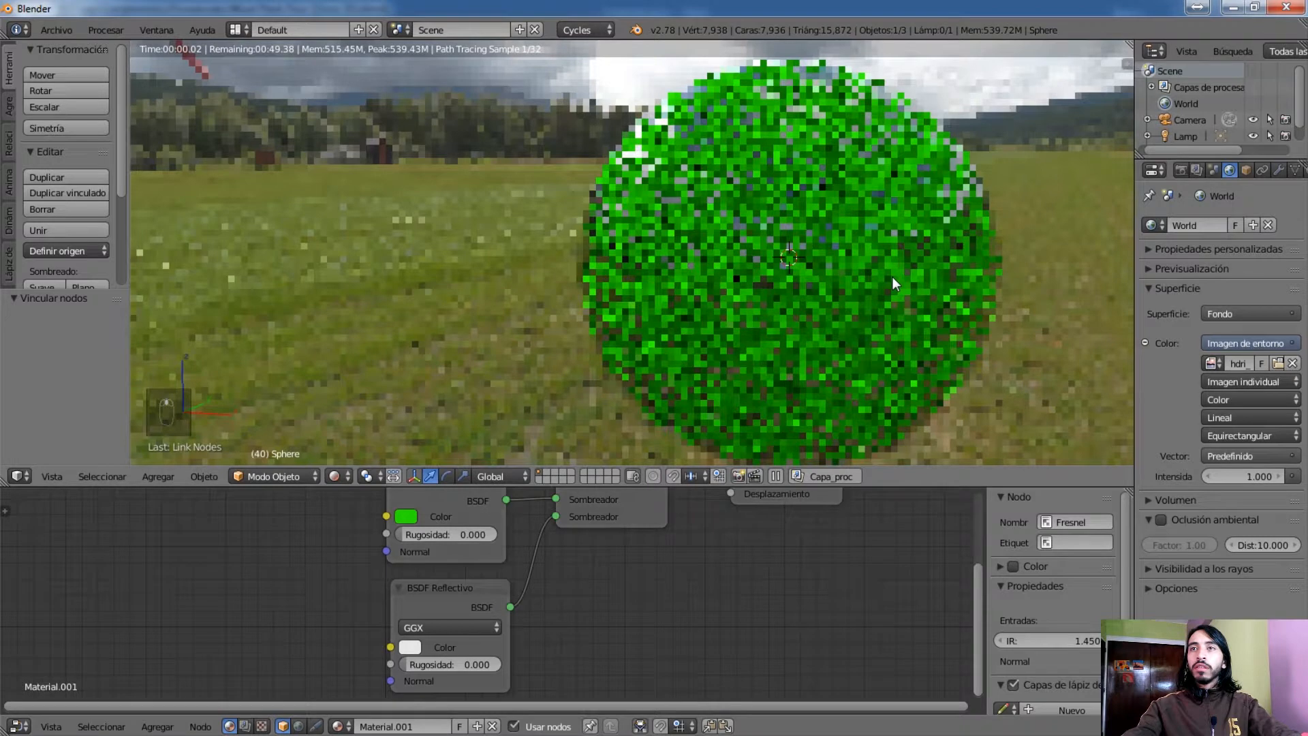
{"action": "middle_click_drag", "start_coordinate": [893, 276], "coordinate": [824, 277]}
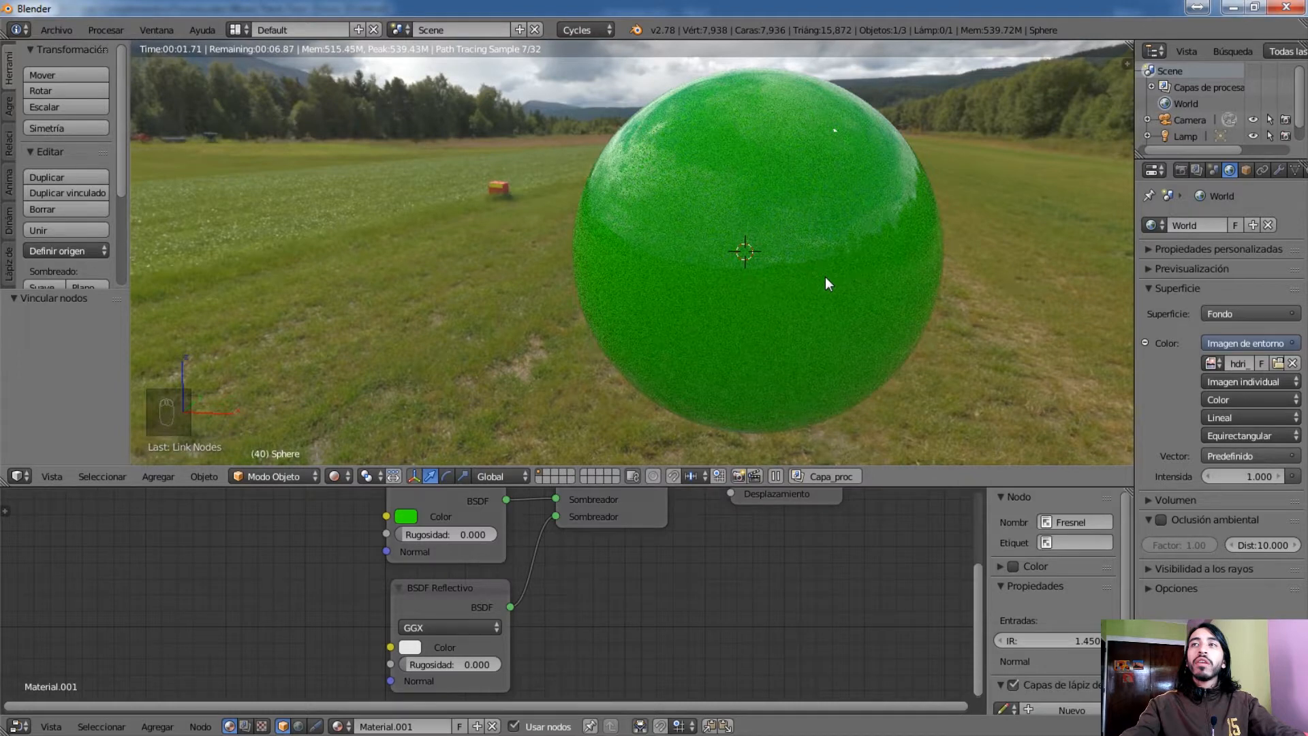
{"action": "left_click", "coordinate": [450, 664]}
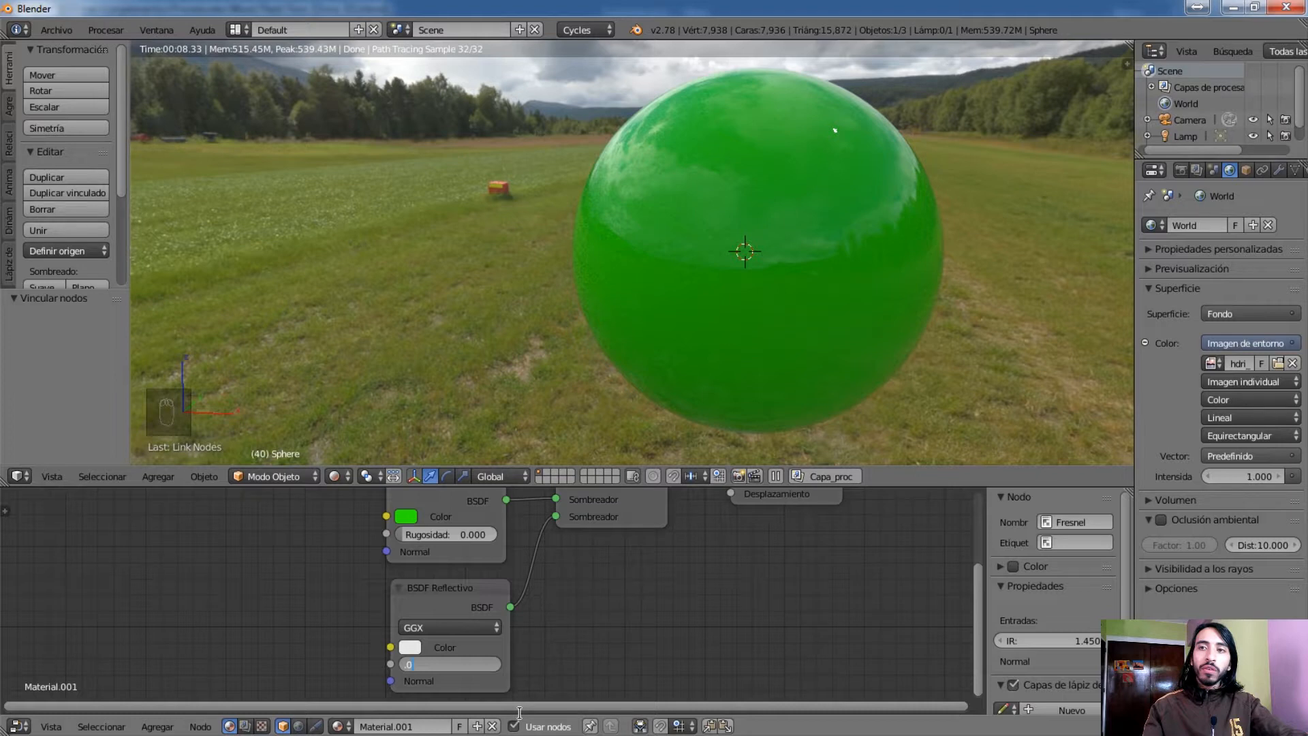
{"action": "type", "text": ".1"}
{"action": "key", "text": "Return"}
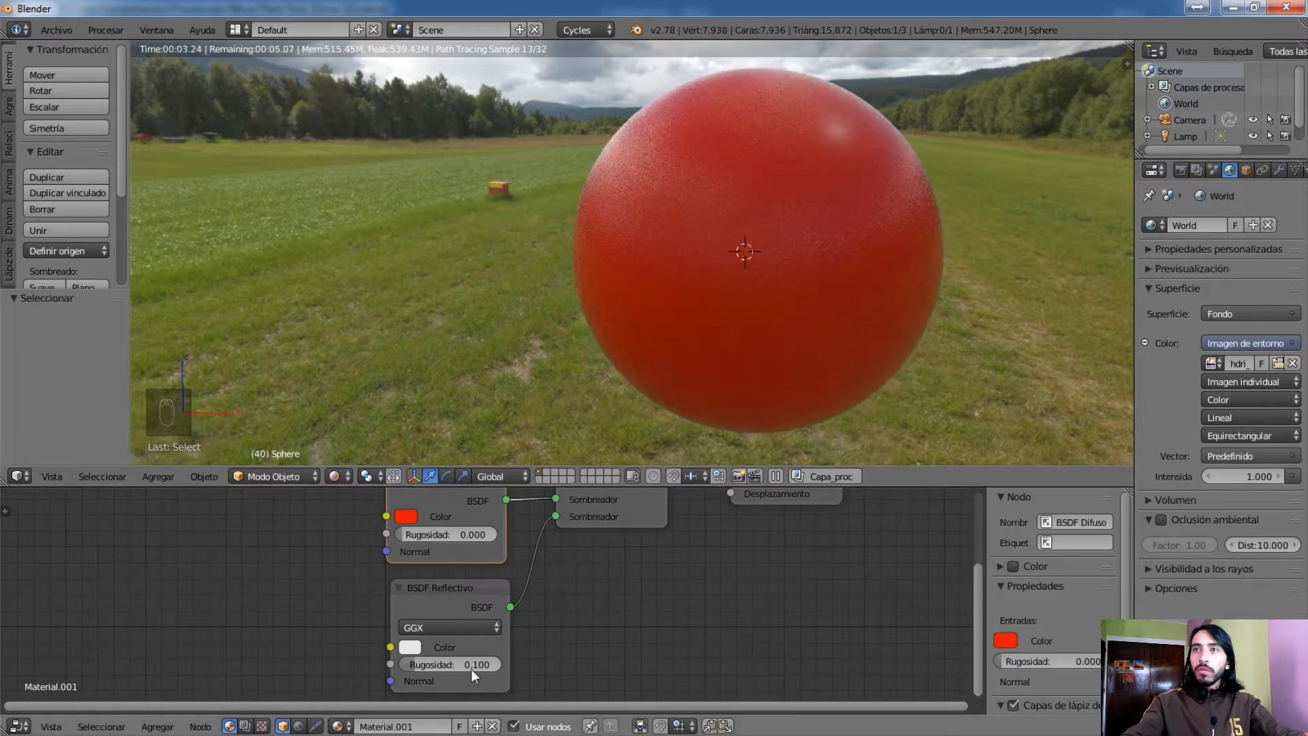
Change the BSDF Difuso color to red and try BSDF Reflectivo roughness values of 0.2, 0.5 and finally 0.067
{"action": "left_click", "coordinate": [445, 665]}
{"action": "key", "text": "BackSpace"}
{"action": "type", "text": "2"}
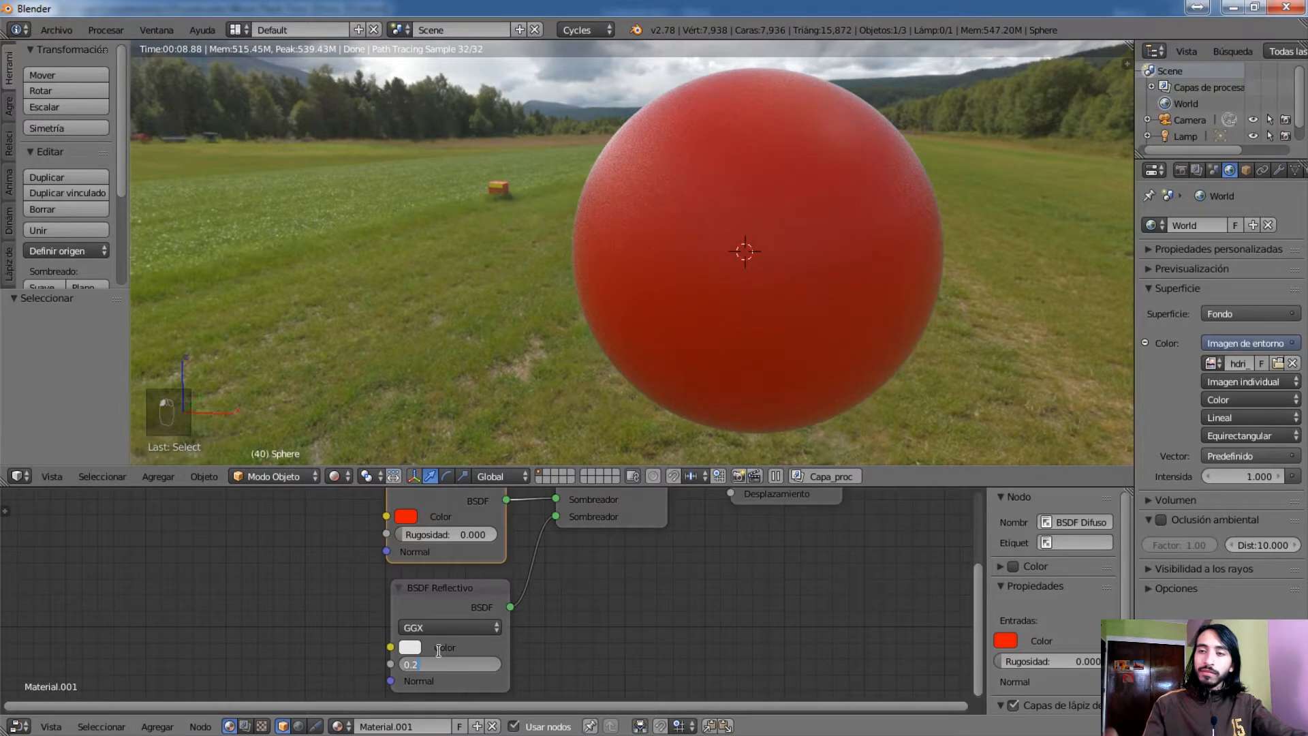
{"action": "key", "text": "Return"}
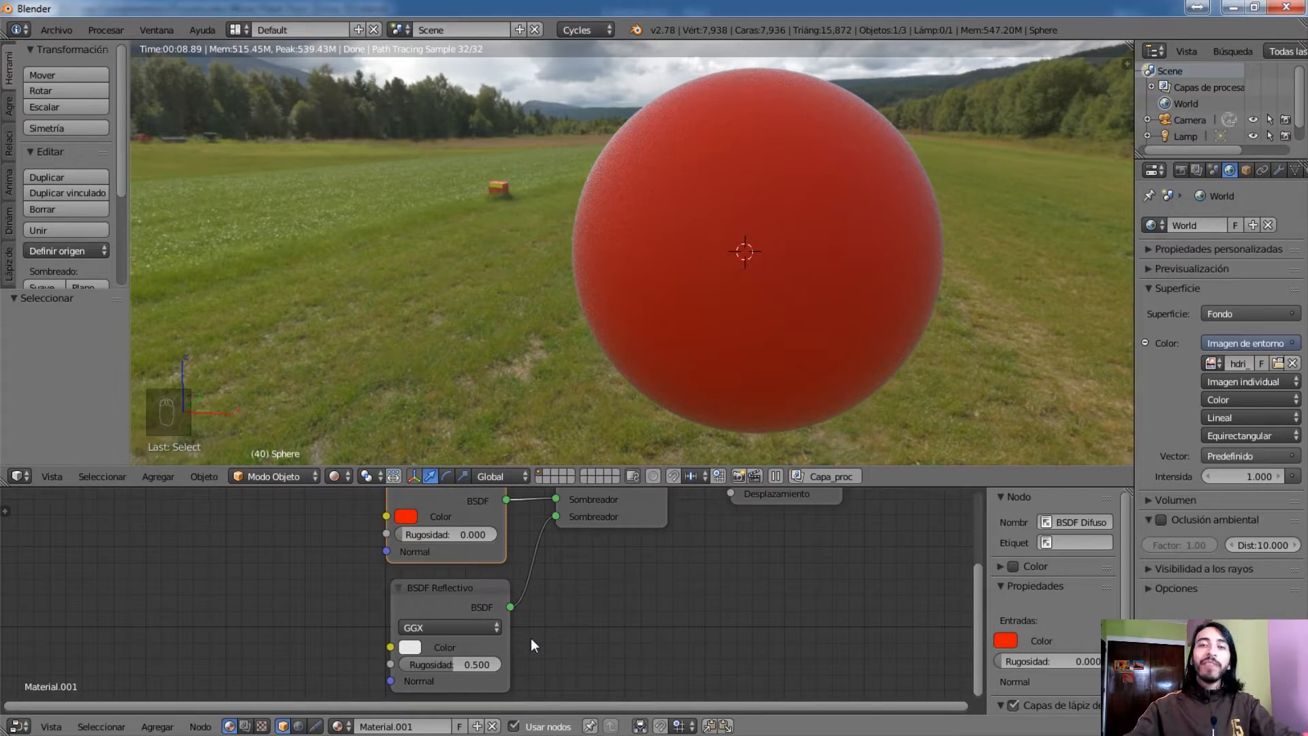
{"action": "left_click_drag", "start_coordinate": [469, 661], "coordinate": [412, 663]}
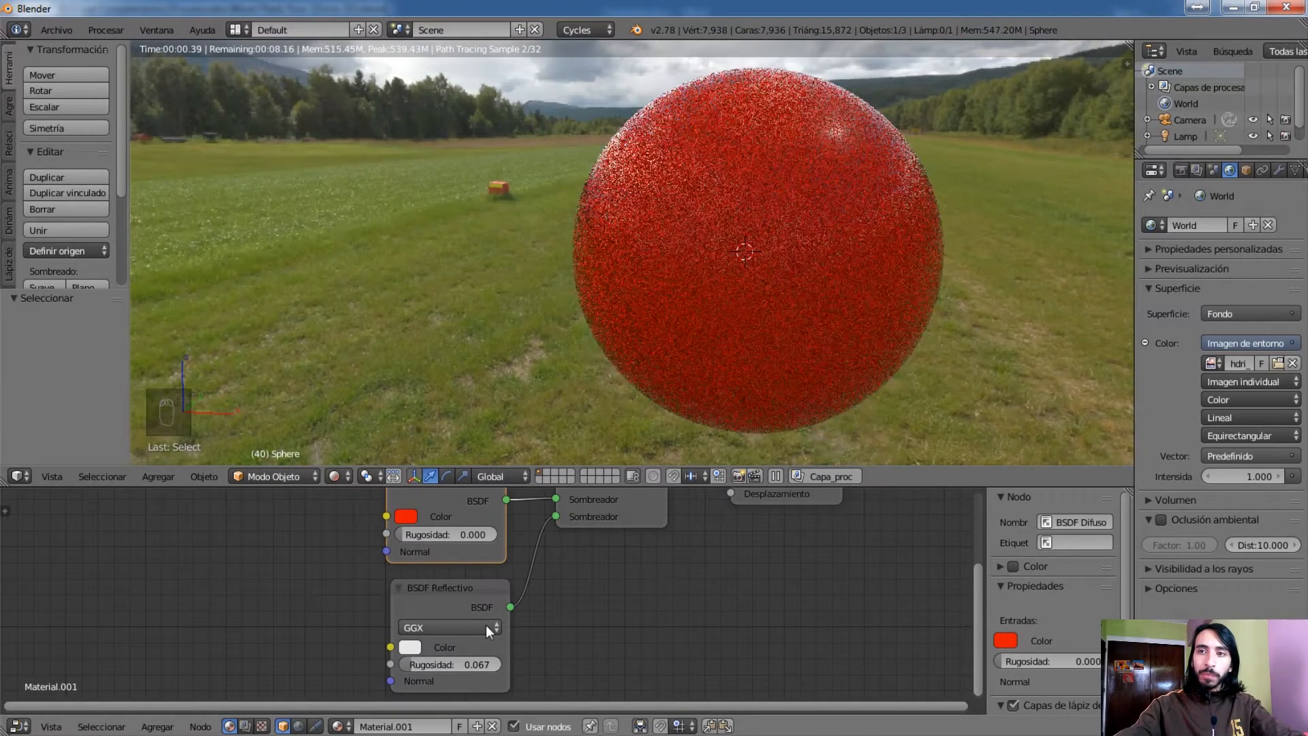
Replace the Fresnel, mix and BSDF nodes with the PBR Dielectric node group and link it to the Material output's Superficie input
{"action": "scroll", "coordinate": [485, 624], "scroll_direction": "down", "scroll_amount": 1}
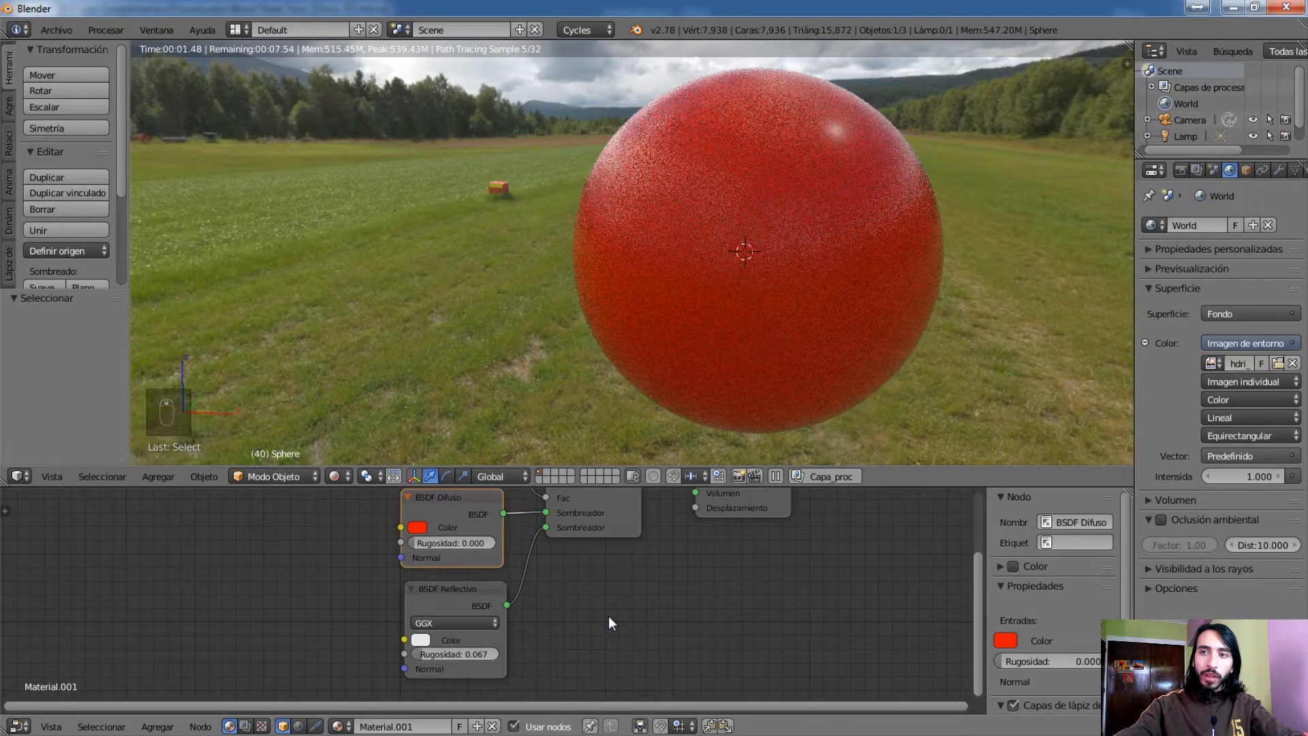
{"action": "scroll", "coordinate": [475, 502], "scroll_direction": "down", "scroll_amount": 2}
{"action": "left_click", "coordinate": [473, 510]}
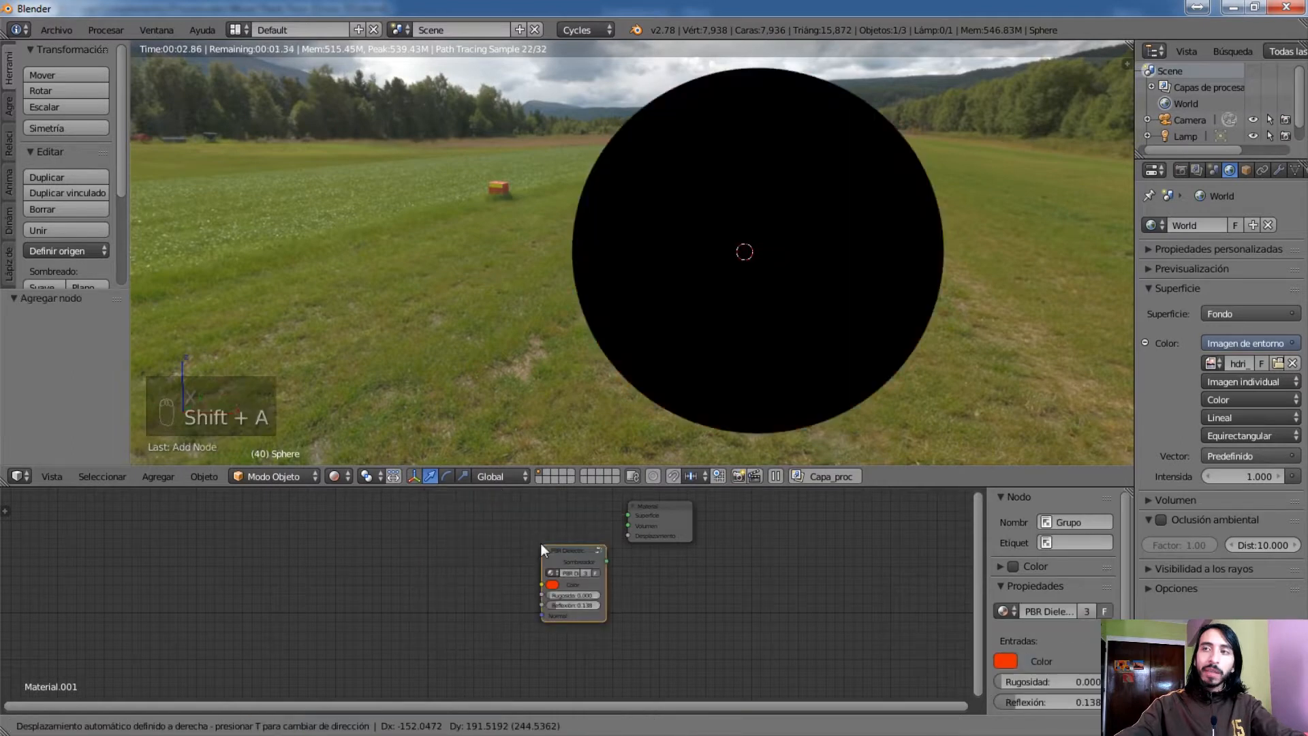
{"action": "left_click", "coordinate": [570, 522]}
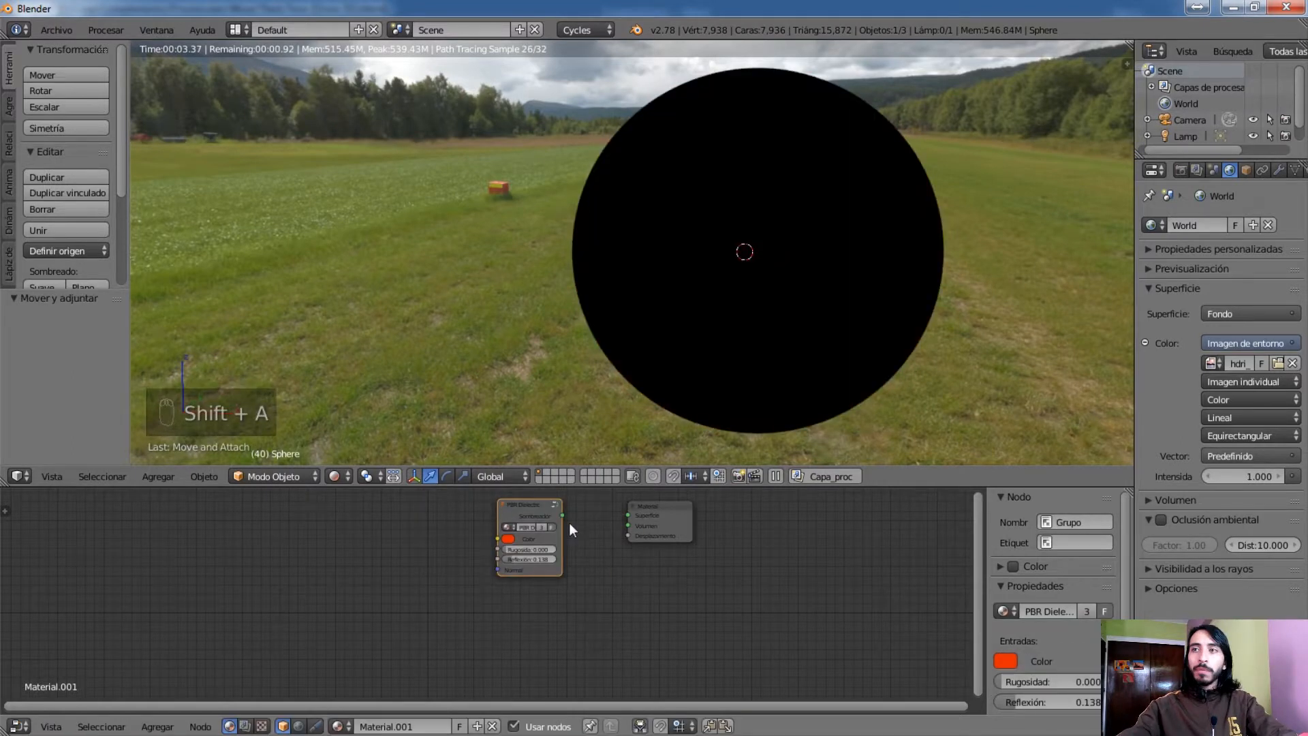
{"action": "scroll", "coordinate": [569, 522], "scroll_direction": "up", "scroll_amount": 1}
{"action": "left_click_drag", "start_coordinate": [645, 526], "coordinate": [570, 522]}
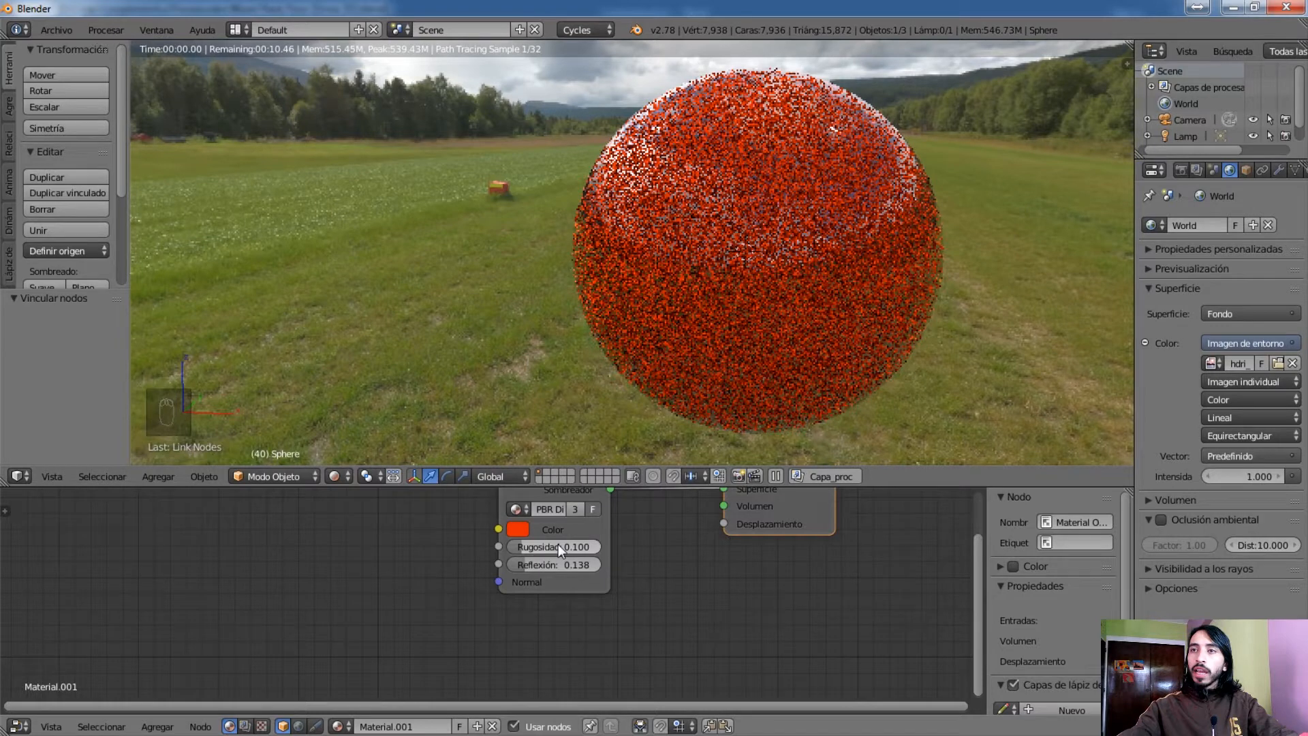
Try the PBR Dielectric group with a roughness of 0.2, and with roughness 0 and reflection 1
{"action": "double_click", "coordinate": [546, 546]}
{"action": "type", "text": "0.2"}
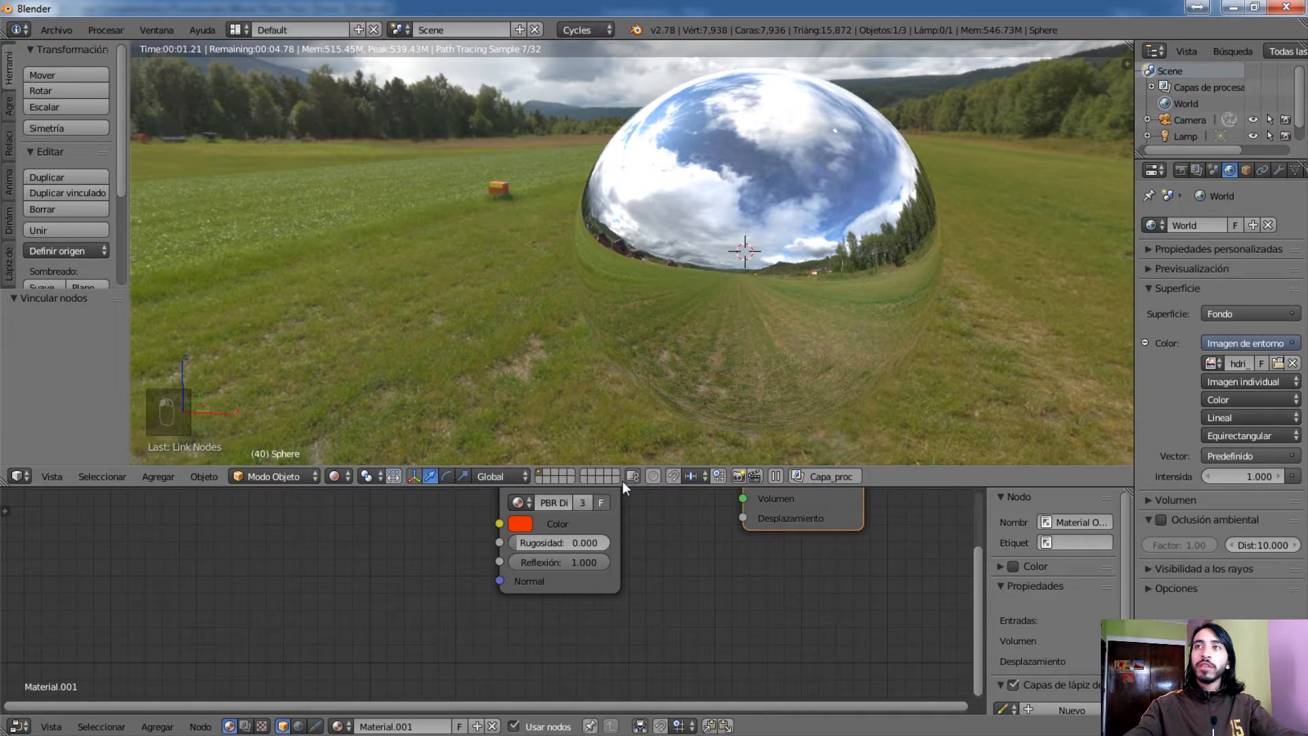
Reposition the BSDF Difuso node inside the PBR Dielectric group and open its nested Reflection group for editing
{"action": "key", "text": "g"}
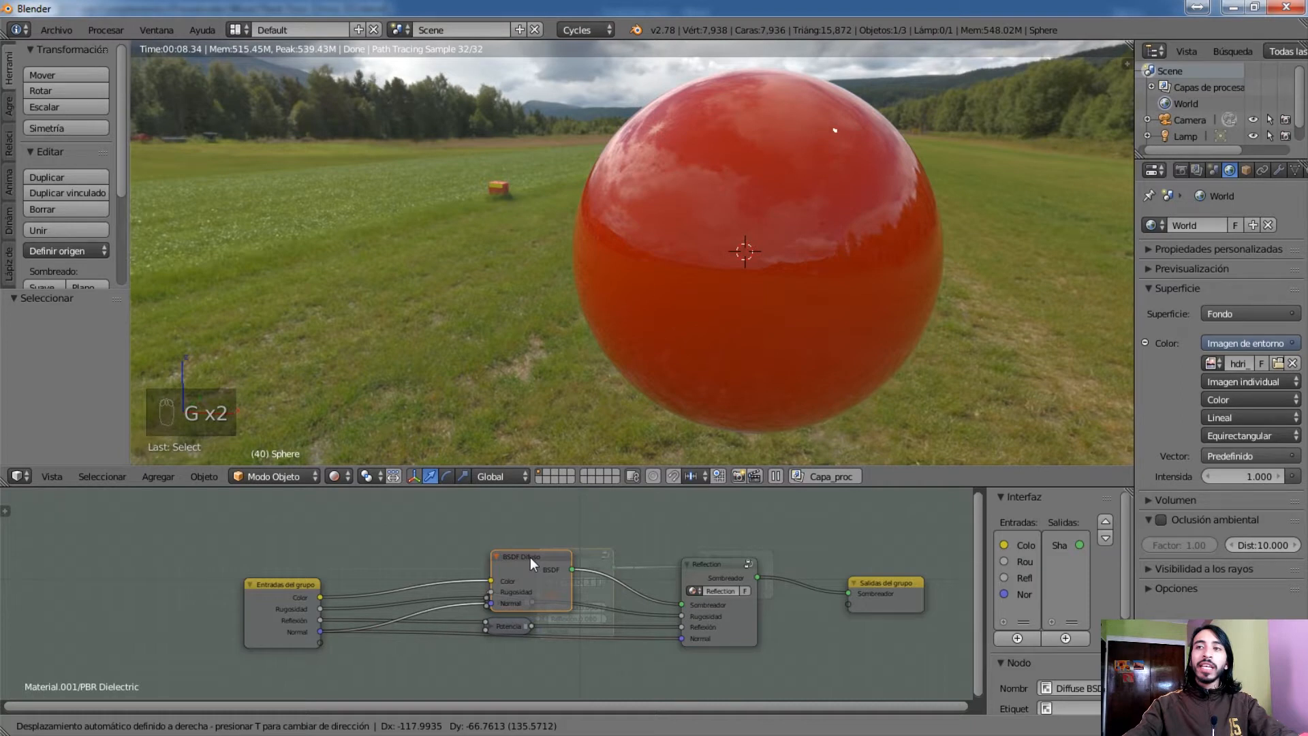
{"action": "key", "text": "Tab"}
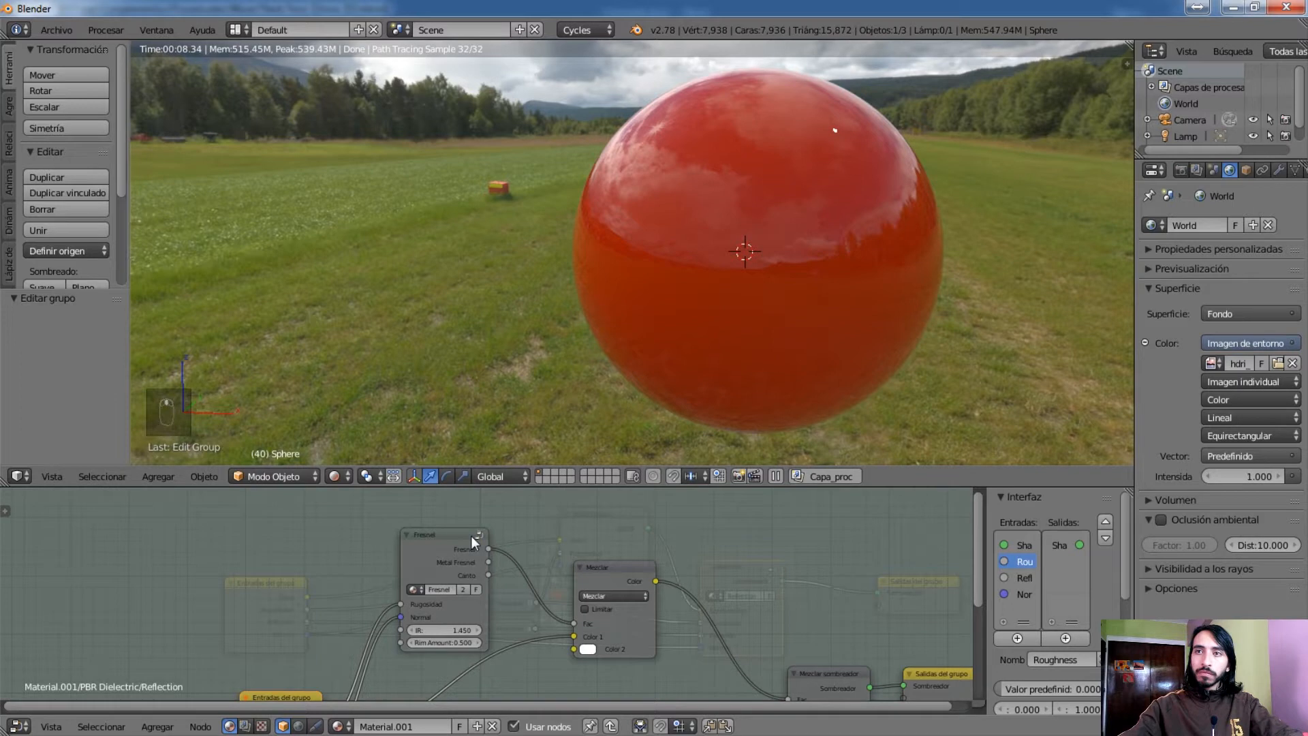
Leave the nested Reflection group and the PBR Dielectric group to return to the material's main node tree
{"action": "key", "text": "Tab"}
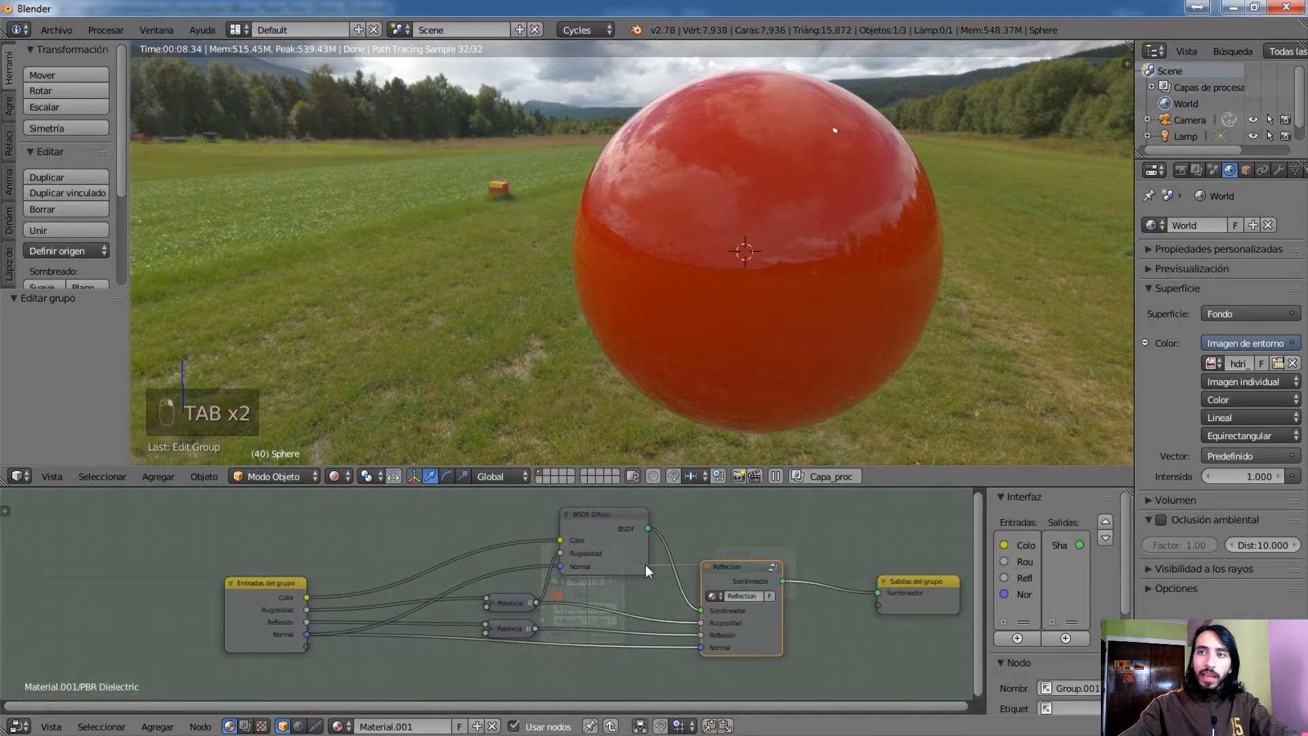
{"action": "key", "text": "Tab"}
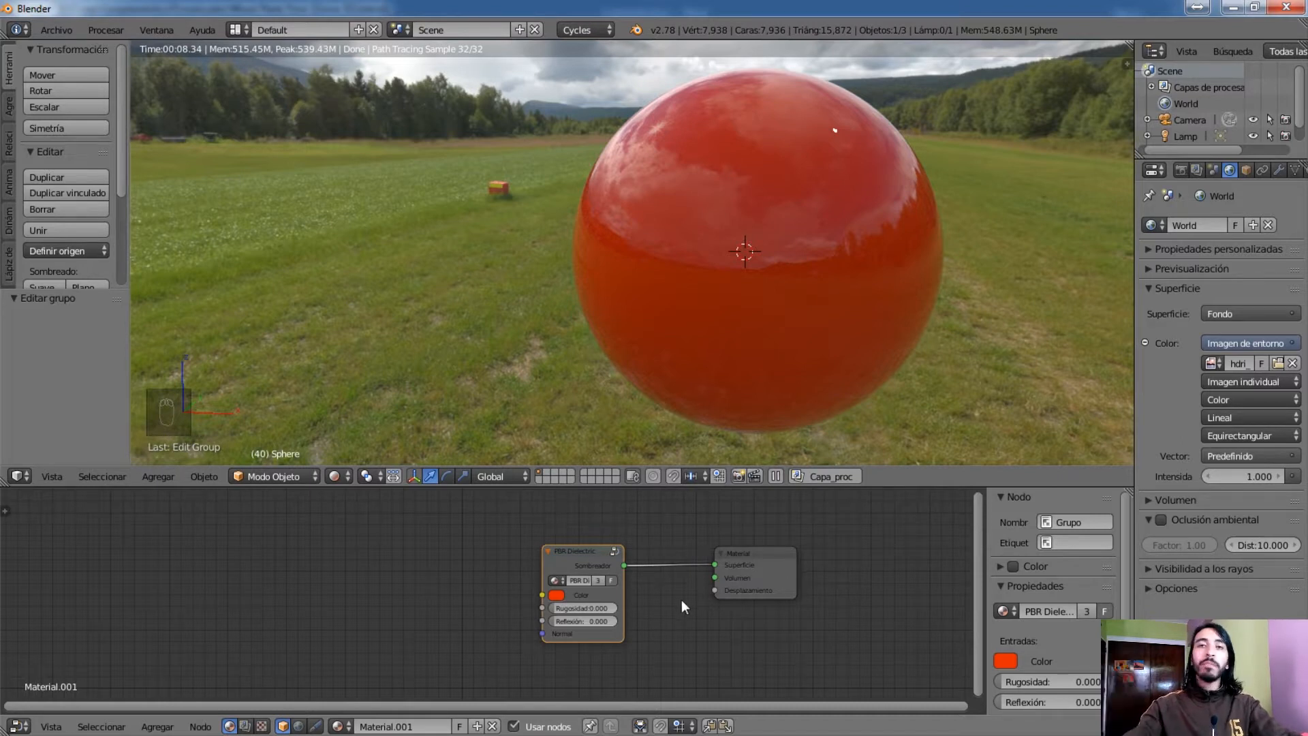
{"action": "scroll", "coordinate": [685, 599], "scroll_direction": "up", "scroll_amount": 2}
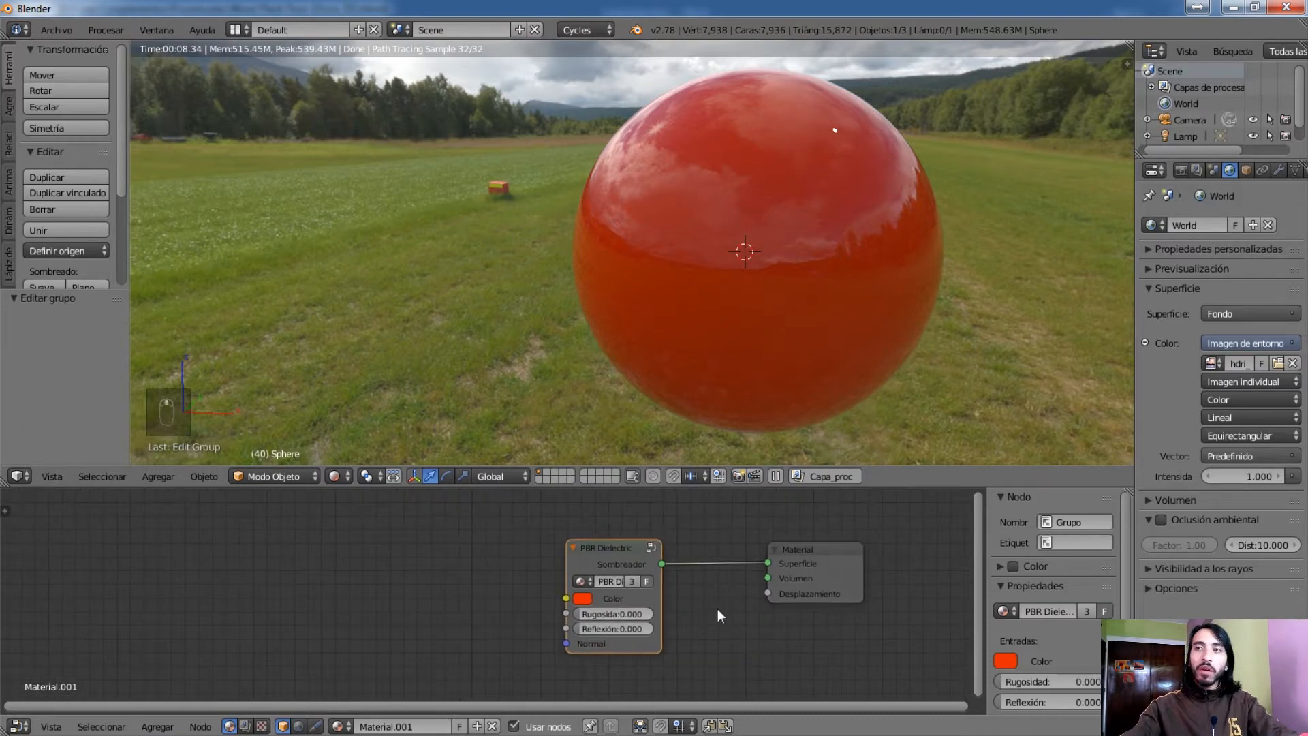
{"action": "left_click", "coordinate": [616, 566]}
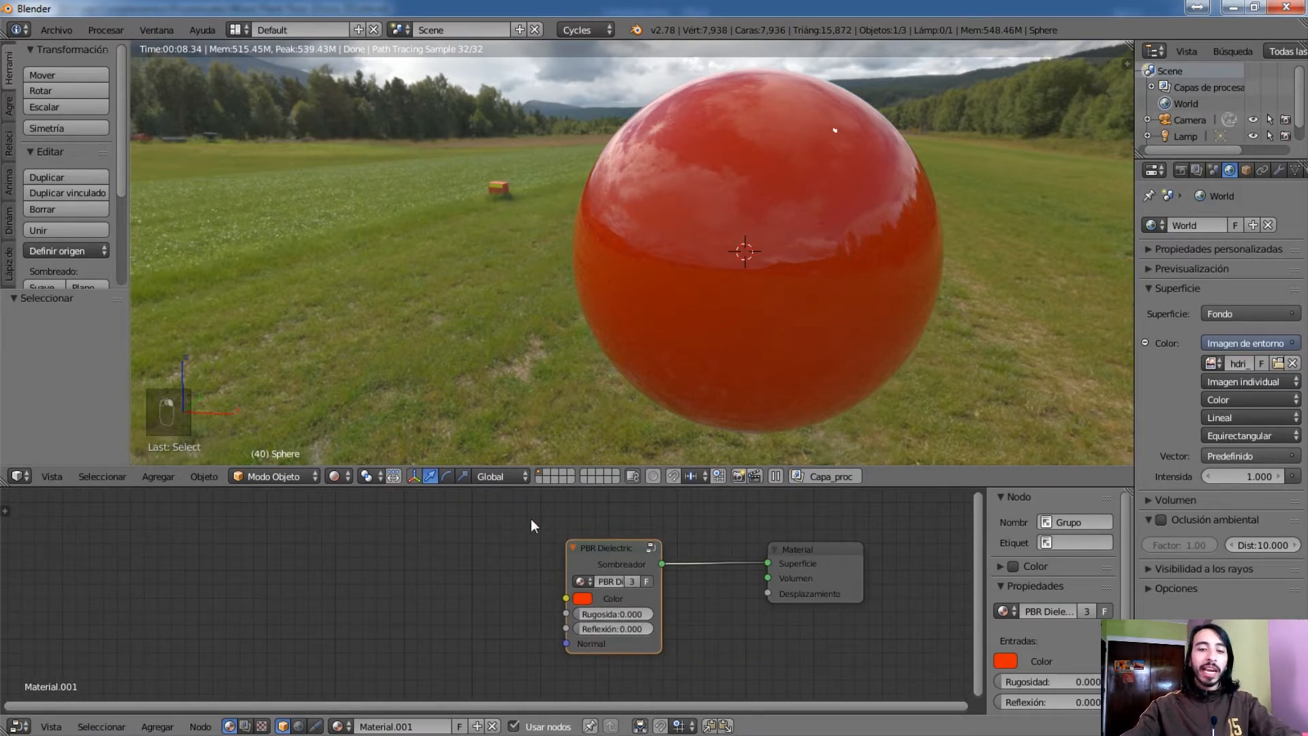
{"action": "key", "text": "g"}
{"action": "left_click", "coordinate": [587, 505]}
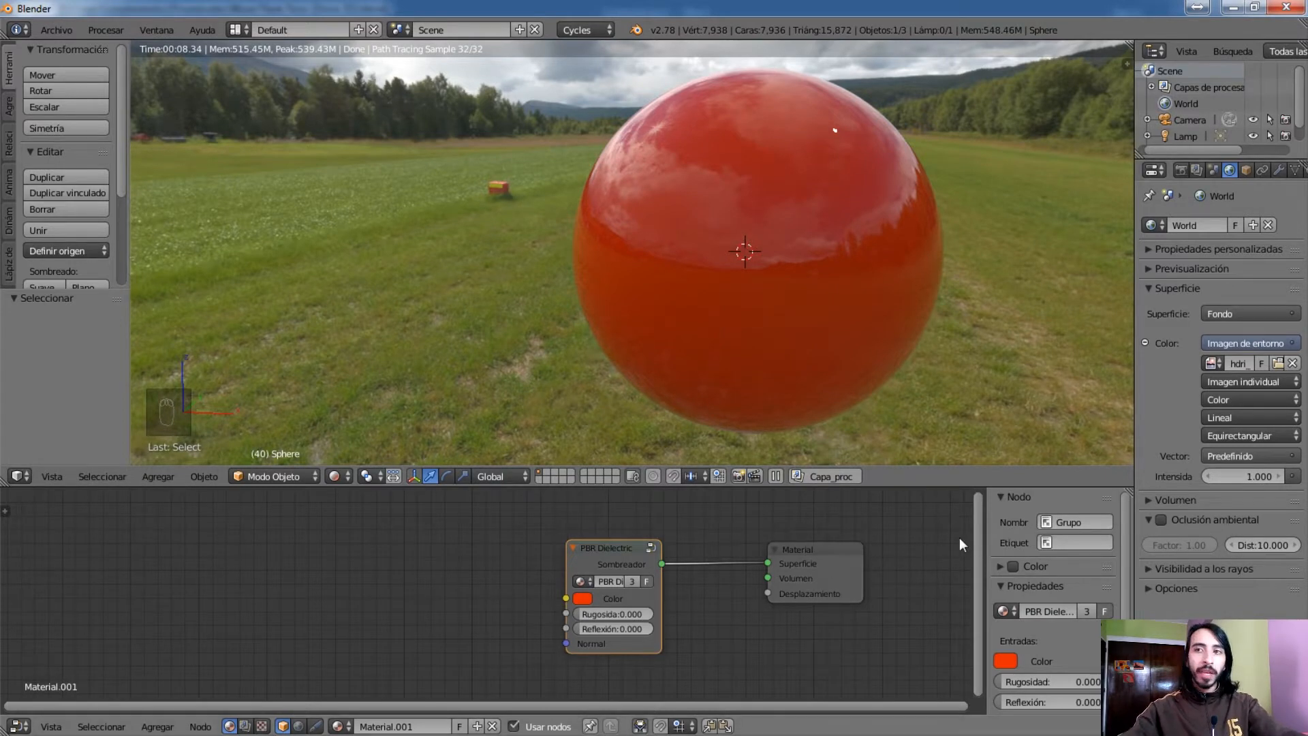
Place the PBR Dielectric group closer to the Material output and pull loose links from its Rugosidad and Normal inputs
{"action": "key", "text": "g"}
{"action": "right_click", "coordinate": [668, 572]}
{"action": "middle_click_drag", "start_coordinate": [700, 572], "coordinate": [621, 584]}
{"action": "scroll", "coordinate": [701, 593], "scroll_direction": "up", "scroll_amount": 2}
{"action": "key", "text": "g"}
{"action": "left_click", "coordinate": [804, 587]}
{"action": "left_click_drag", "start_coordinate": [635, 607], "coordinate": [477, 563]}
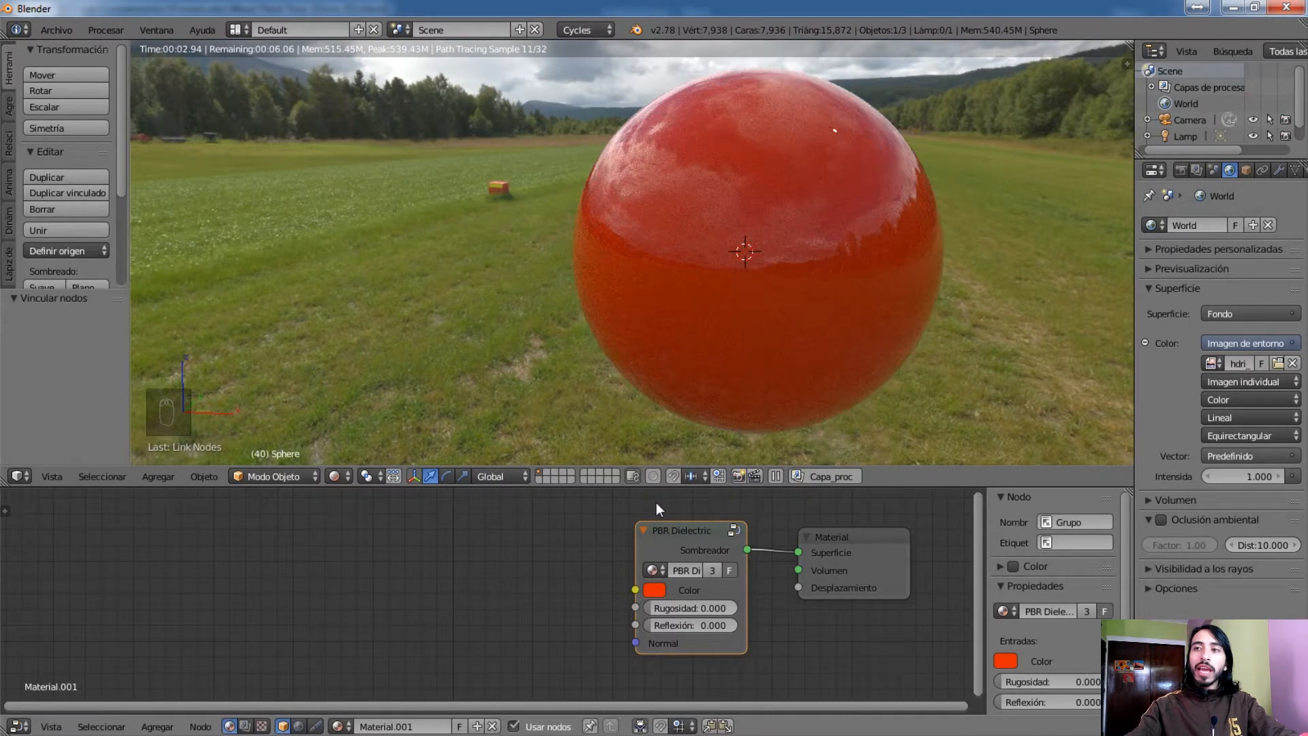
{"action": "left_click_drag", "start_coordinate": [635, 642], "coordinate": [460, 673]}
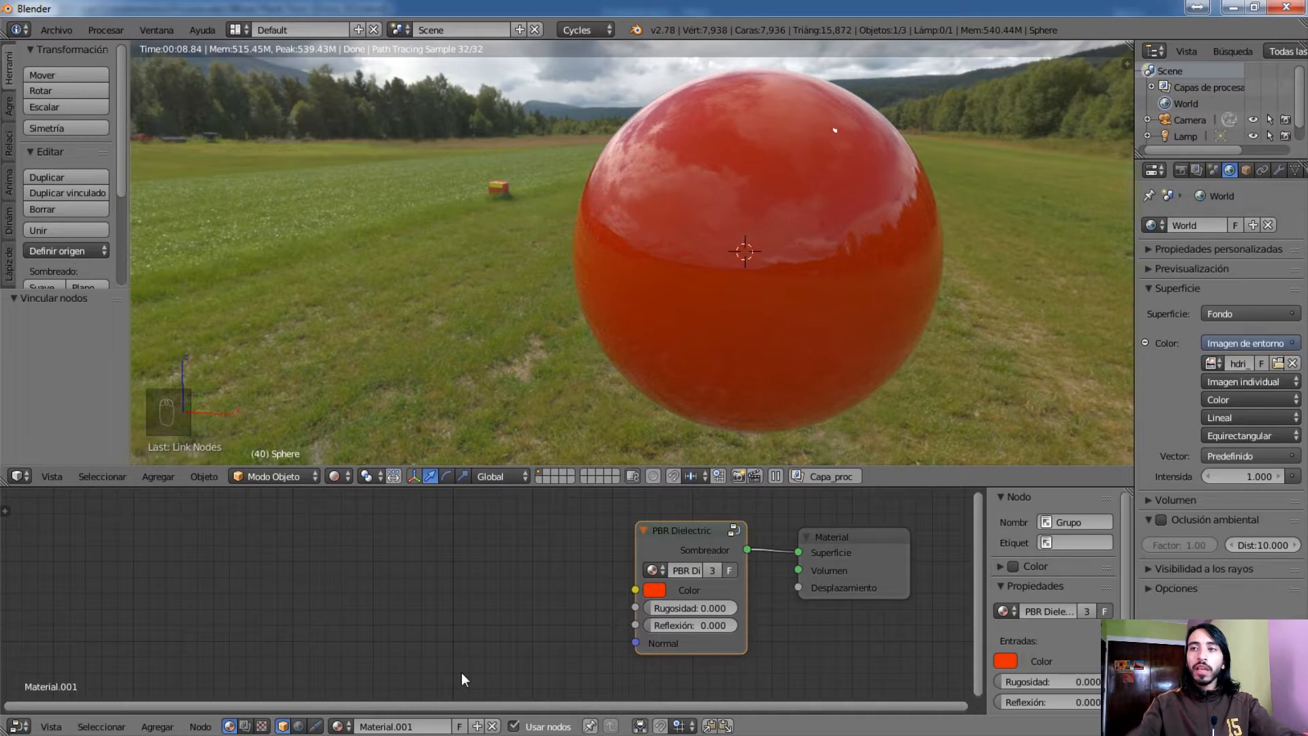
Delete the PBR Dielectric group from the material's node tree
{"action": "left_click", "coordinate": [697, 533]}
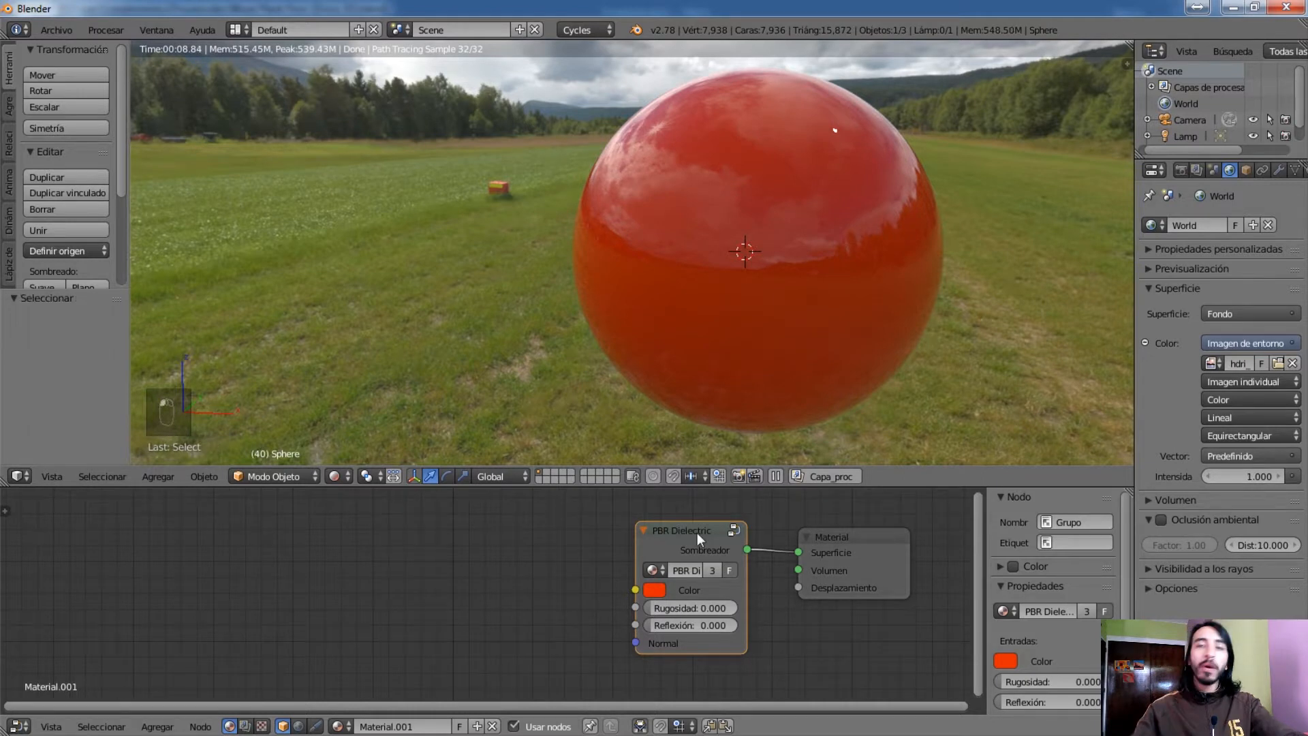
{"action": "key", "text": "Delete"}
{"action": "key", "text": "shift+a"}
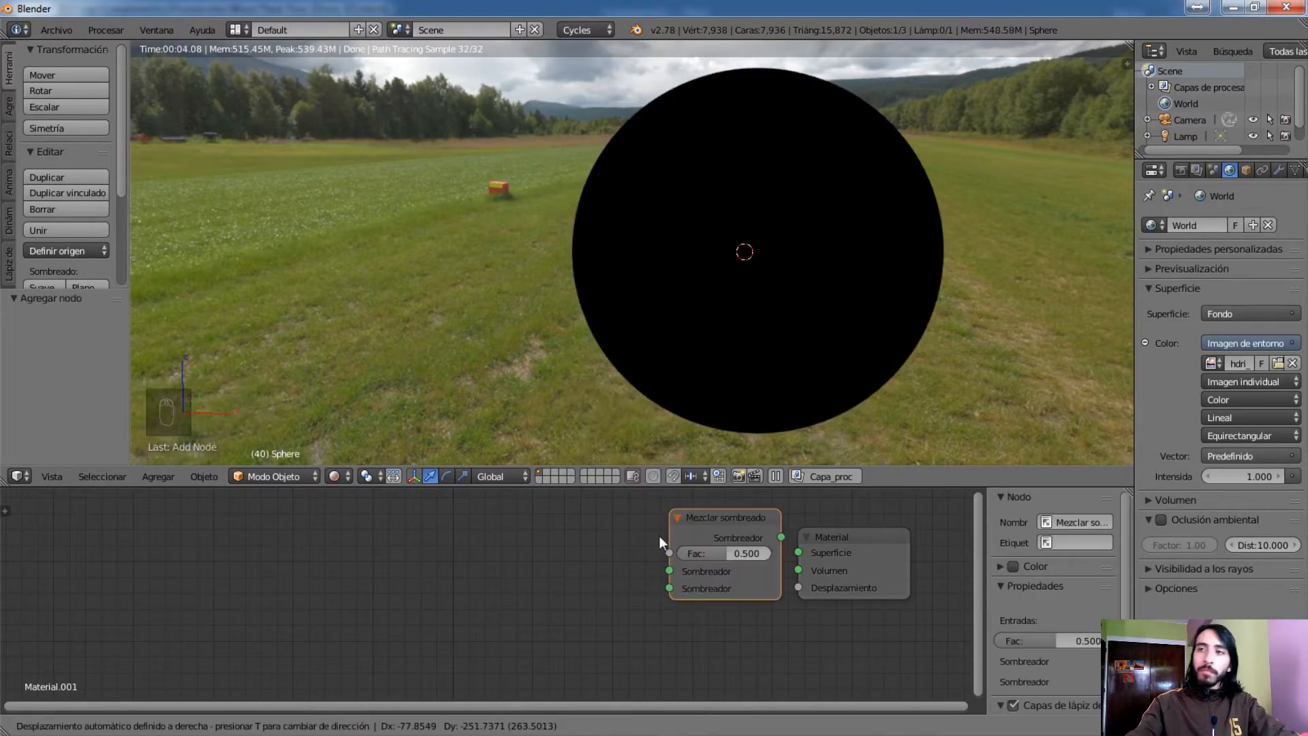
{"action": "left_click", "coordinate": [635, 539]}
{"action": "key", "text": "shift+a"}
{"action": "mouse_move", "coordinate": [522, 558]}
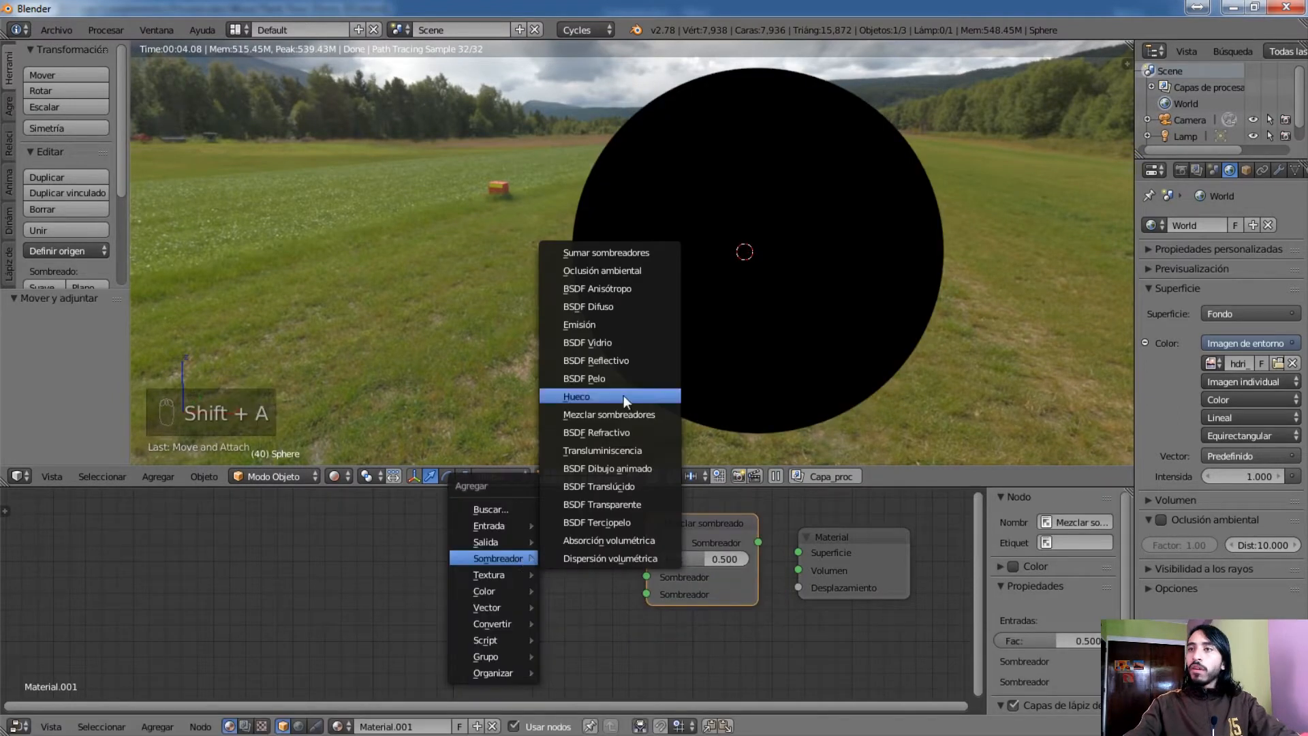
{"action": "left_click", "coordinate": [603, 306]}
{"action": "left_click", "coordinate": [555, 563]}
{"action": "key", "text": "shift+a"}
{"action": "mouse_move", "coordinate": [554, 564]}
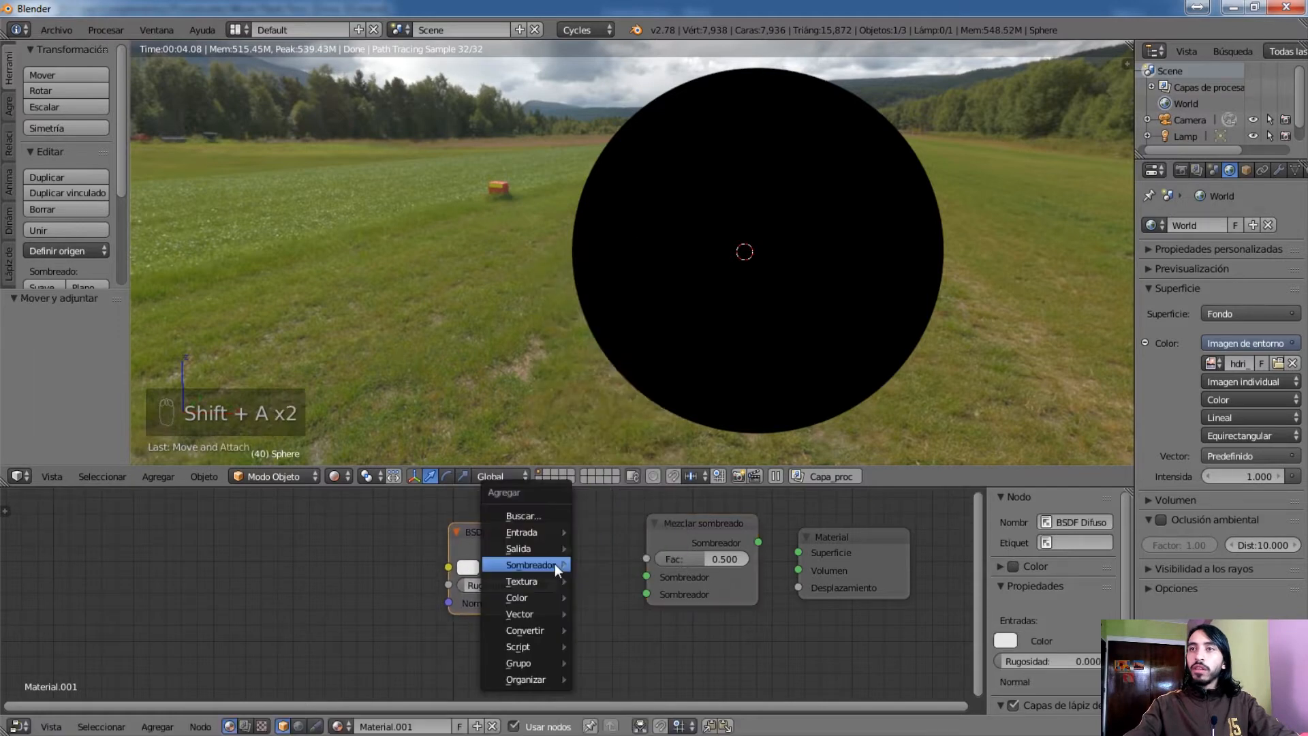
{"action": "right_click", "coordinate": [692, 528]}
{"action": "right_click", "coordinate": [481, 535], "text": "shift"}
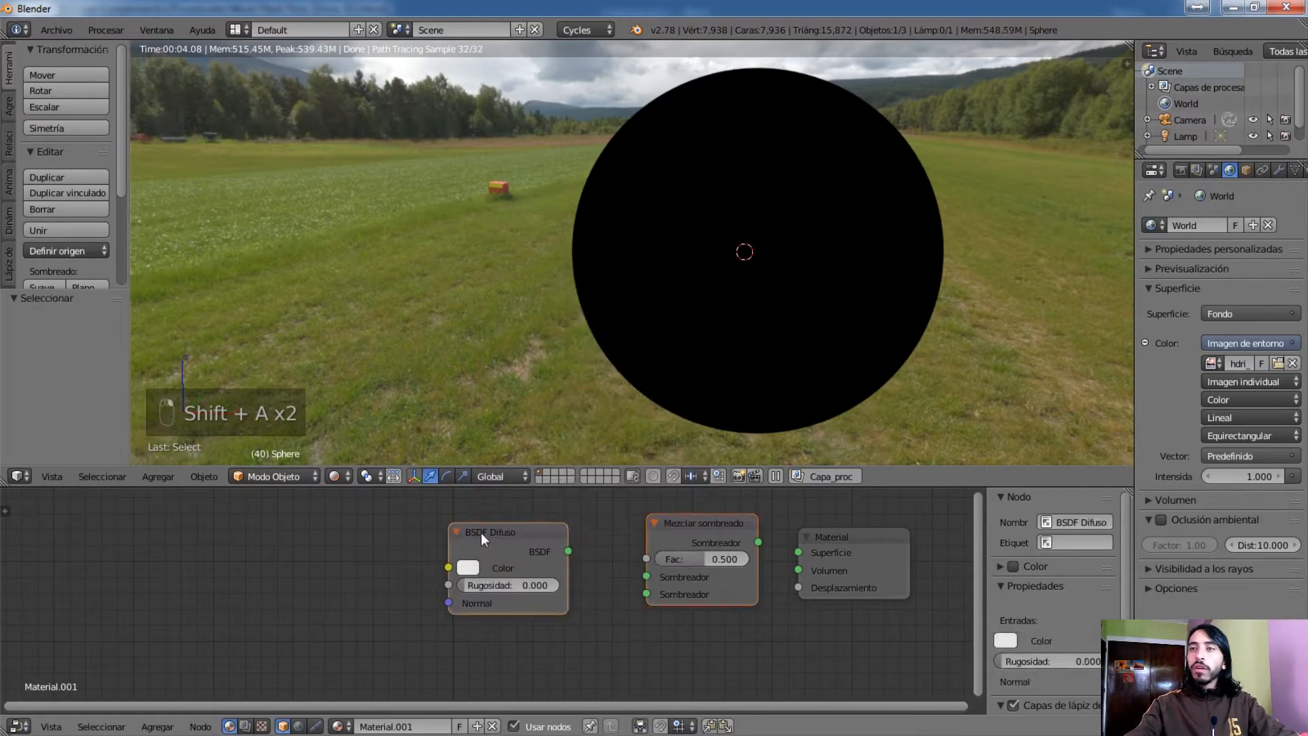
{"action": "key", "text": "Delete"}
Add a Fresnel node in front of the Material output and preview its Fac output through an emission Viewer node
{"action": "key", "text": "shift+a"}
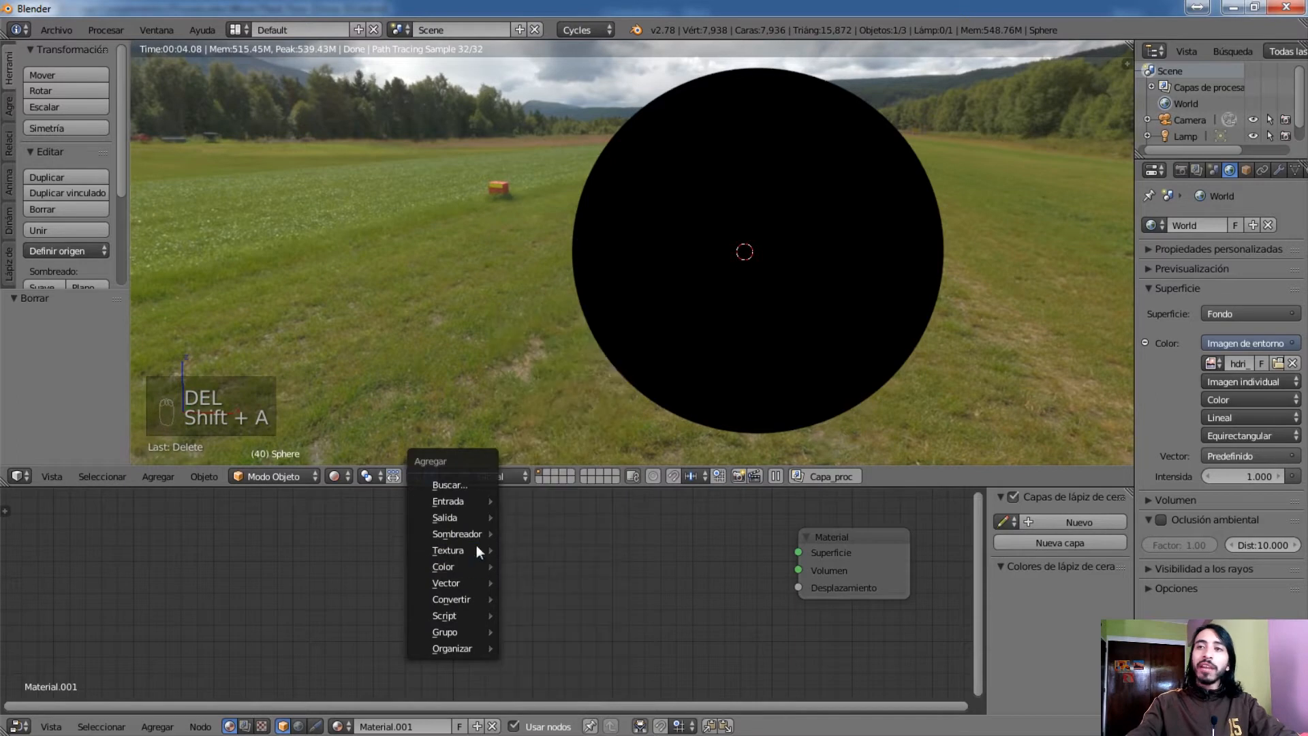
{"action": "mouse_move", "coordinate": [466, 501]}
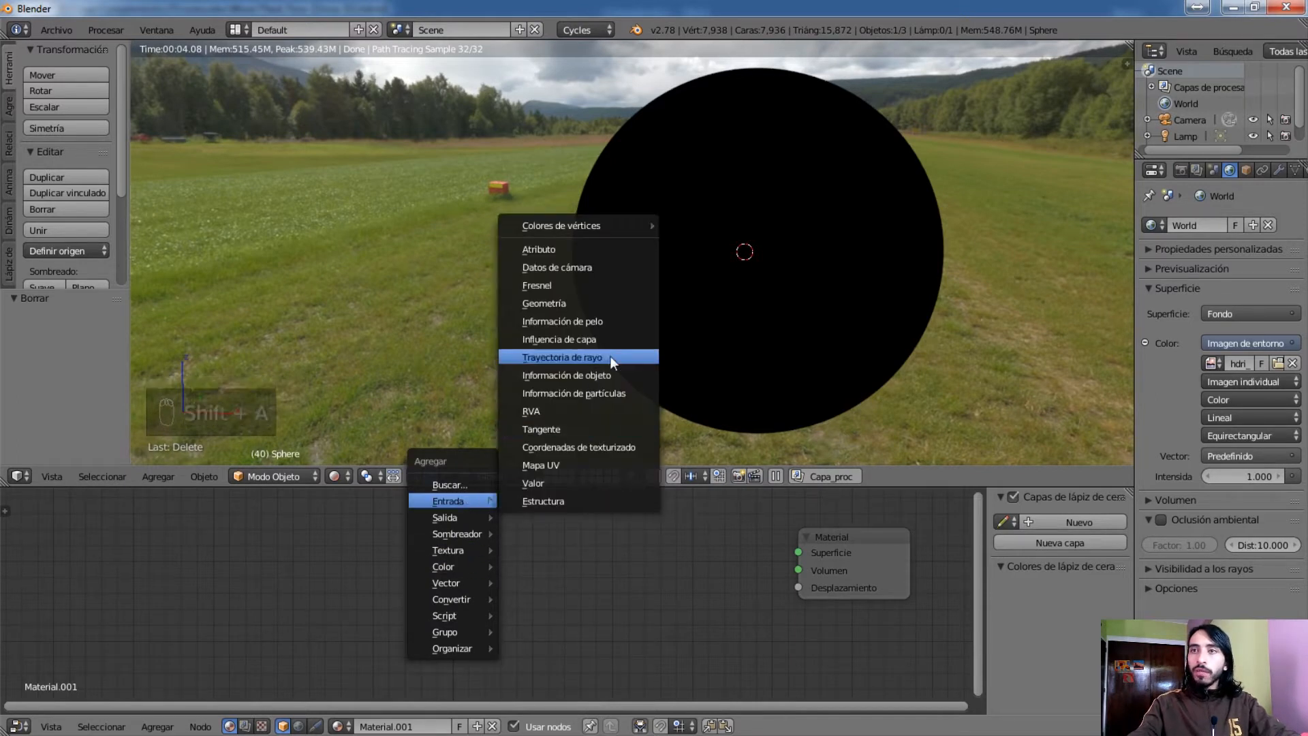
{"action": "left_click", "coordinate": [554, 285]}
{"action": "left_click", "coordinate": [525, 568]}
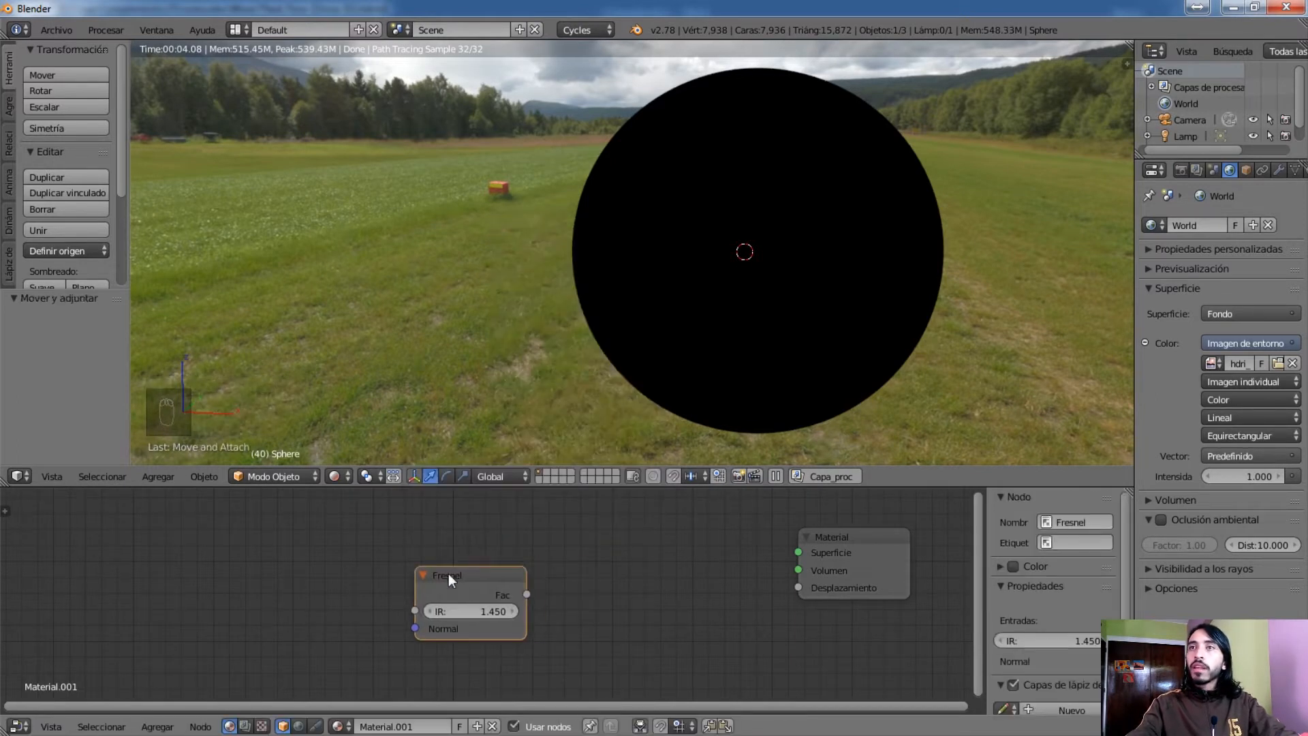
{"action": "left_click", "coordinate": [525, 568], "text": "ctrl+shift"}
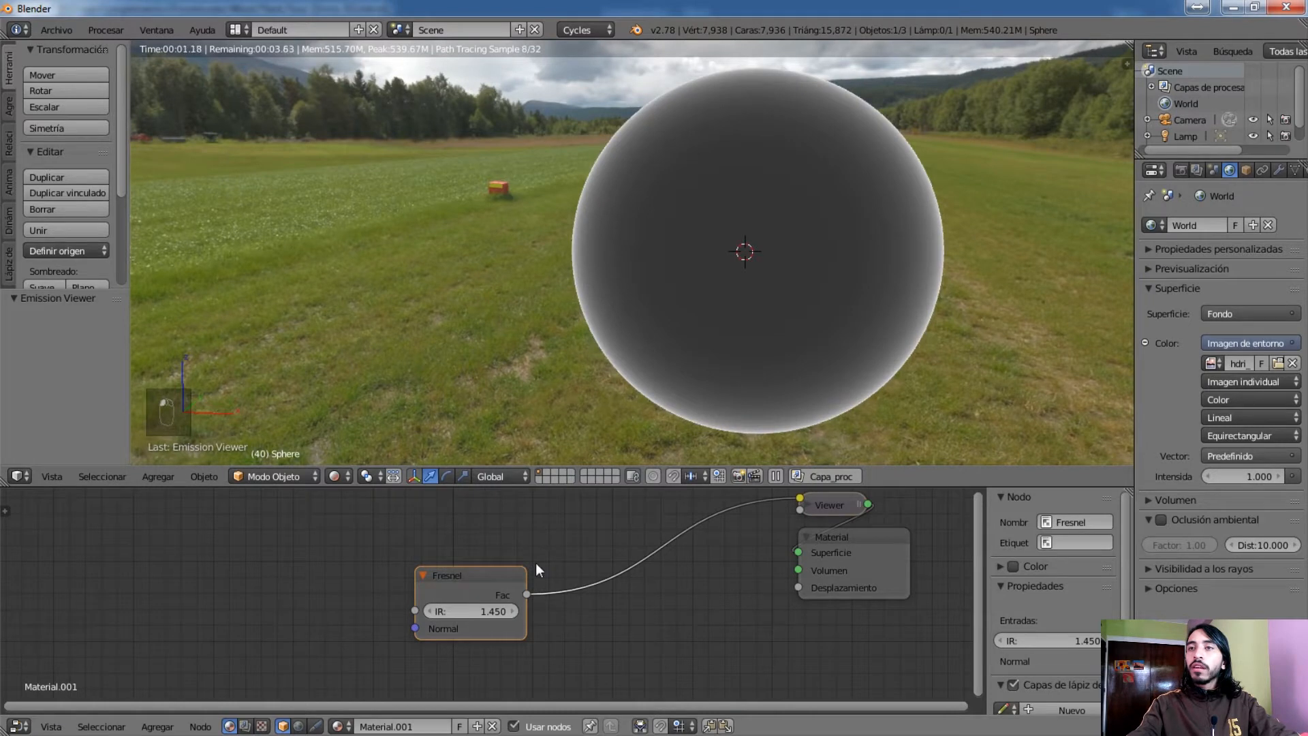
Search the add-ons in the user preferences for "node"
{"action": "left_click", "coordinate": [41, 30]}
{"action": "left_click", "coordinate": [68, 27]}
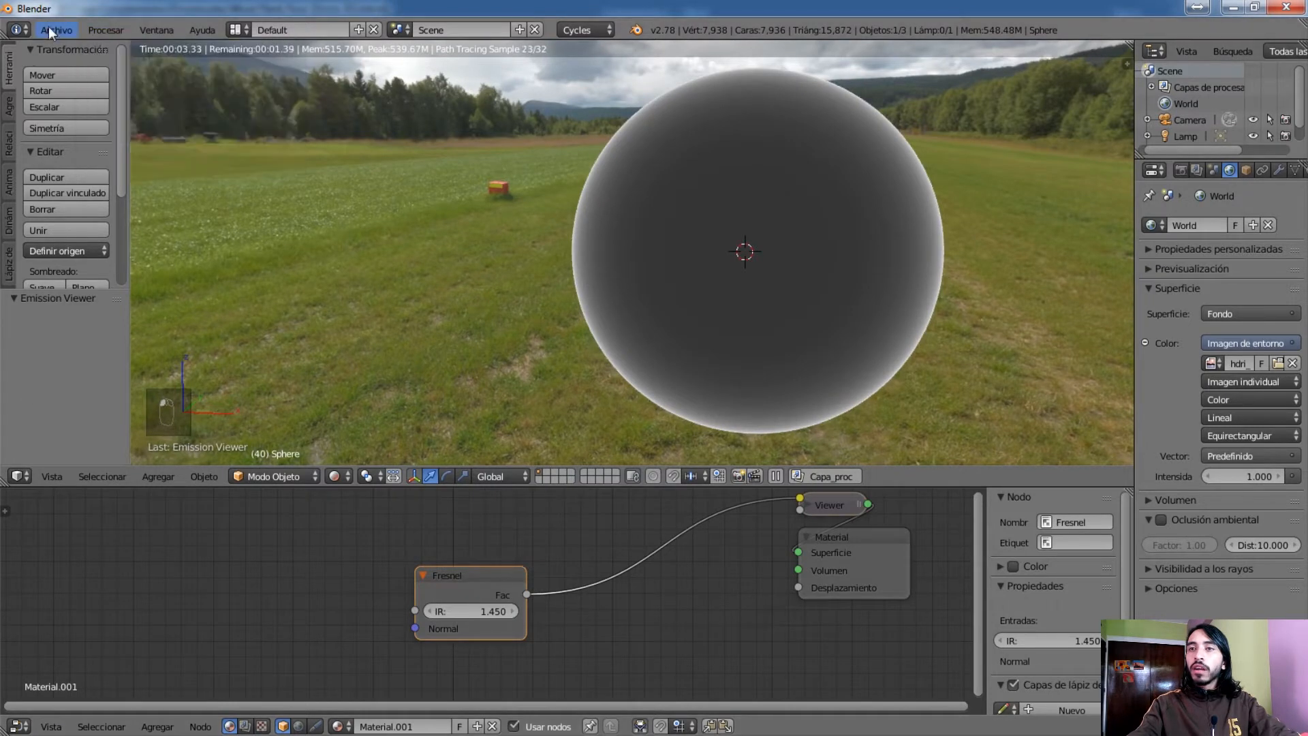
{"action": "left_click", "coordinate": [48, 27]}
{"action": "left_click", "coordinate": [102, 211]}
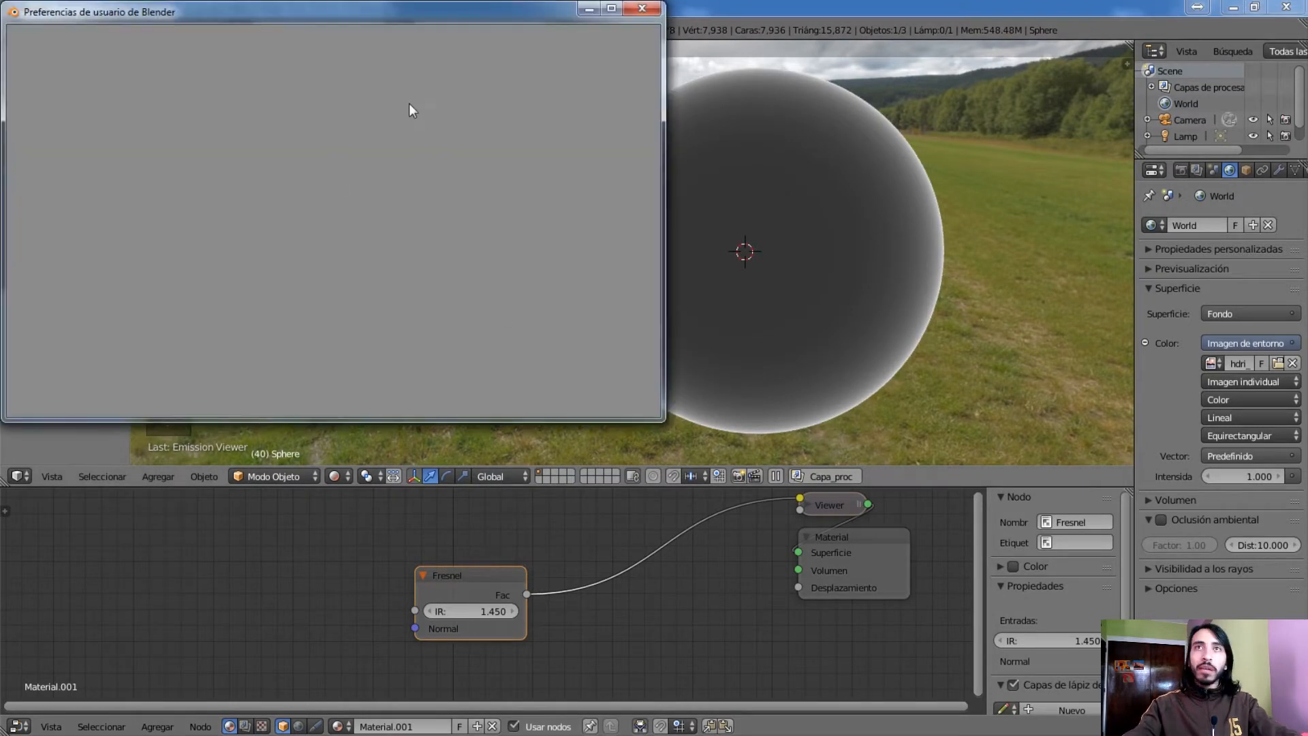
{"action": "left_click", "coordinate": [94, 66]}
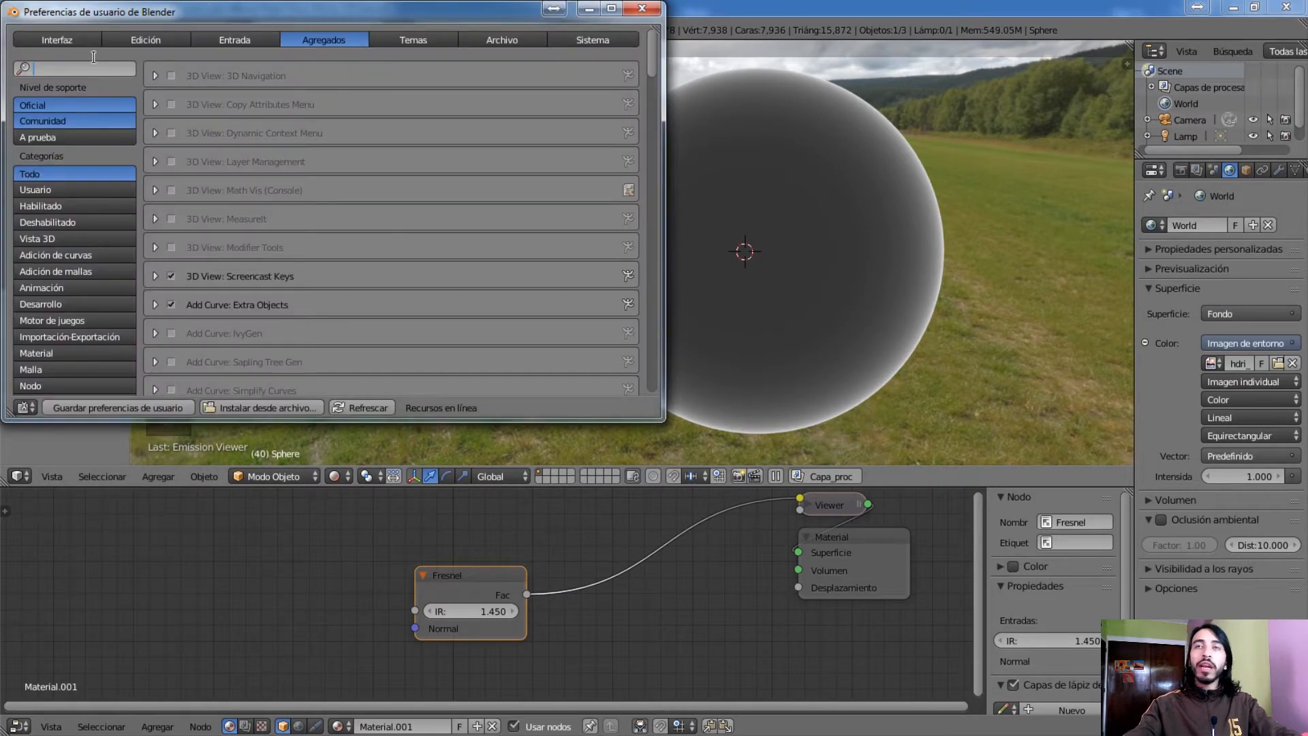
{"action": "type", "text": "node"}
{"action": "key", "text": "Return"}
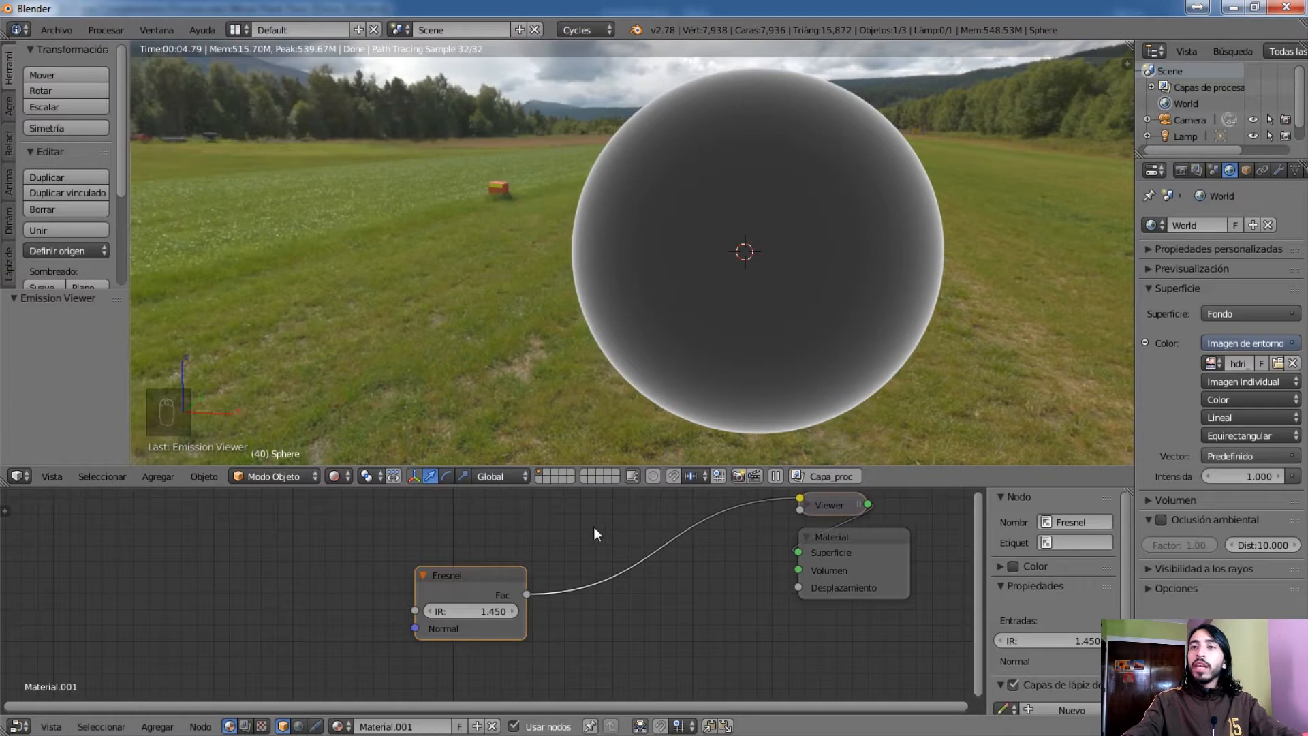
Place the Viewer node between the Fresnel node and the Material output, and preview the Fresnel node's output again
{"action": "left_click", "coordinate": [481, 581]}
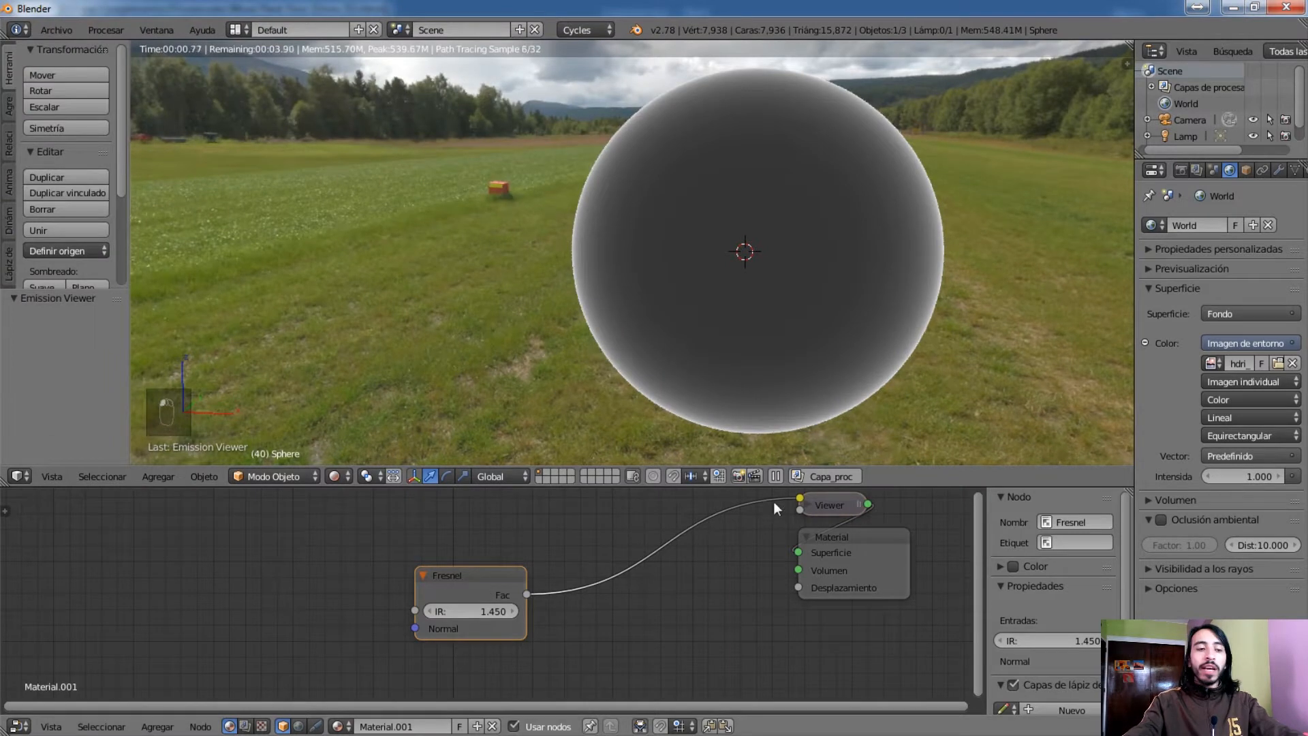
{"action": "left_click", "coordinate": [795, 502]}
{"action": "key", "text": "g"}
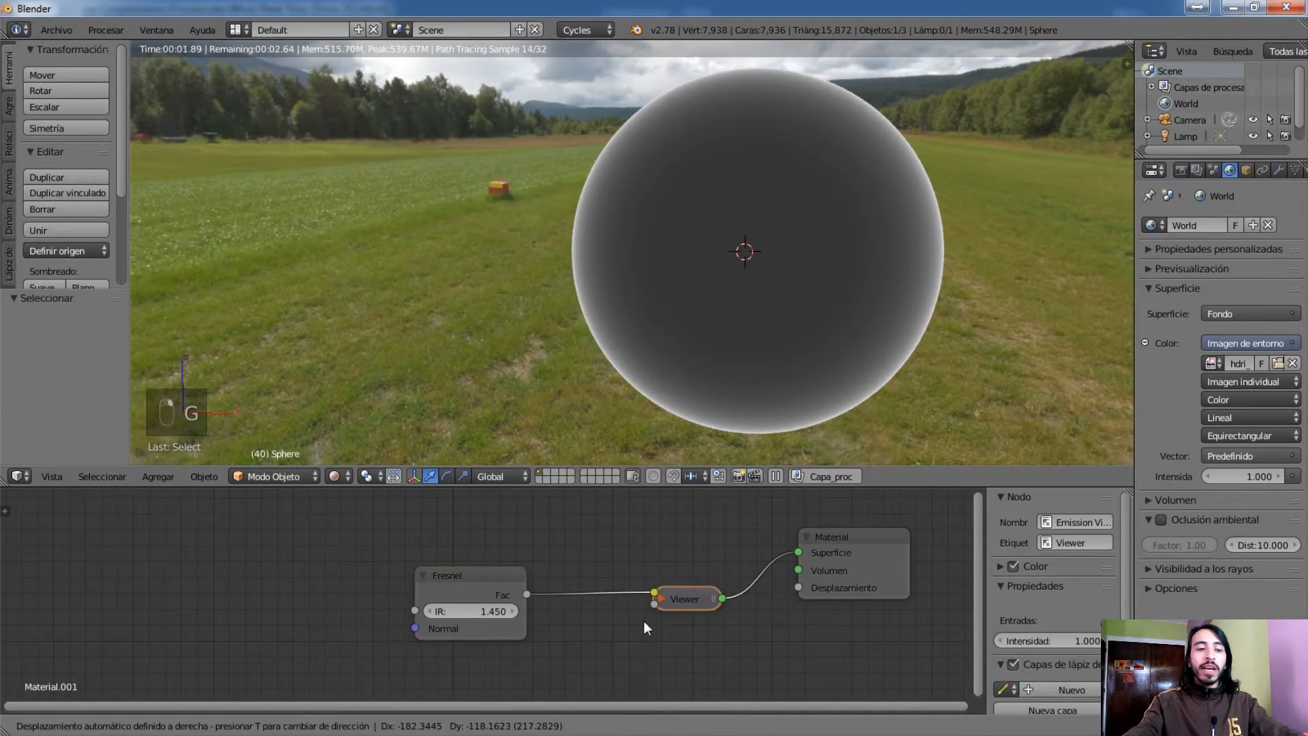
{"action": "left_click", "coordinate": [648, 549]}
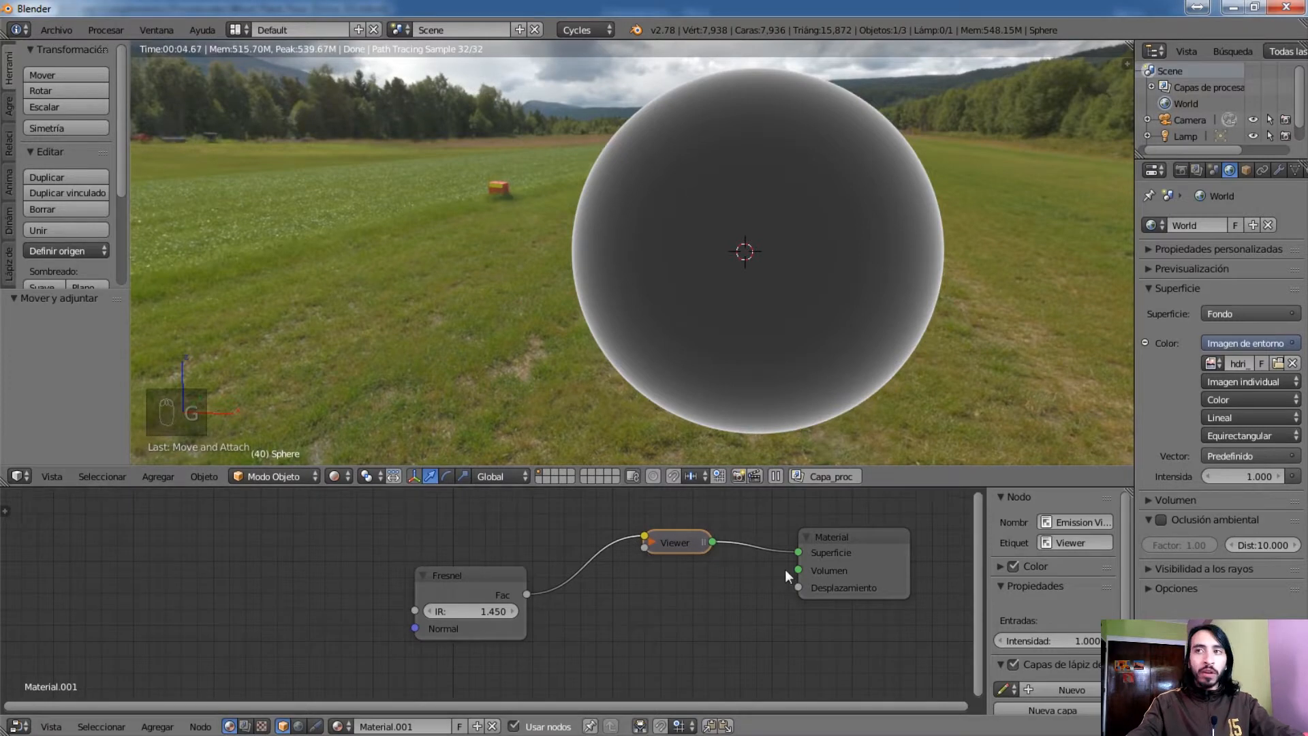
{"action": "middle_click_drag", "start_coordinate": [754, 575], "coordinate": [791, 575]}
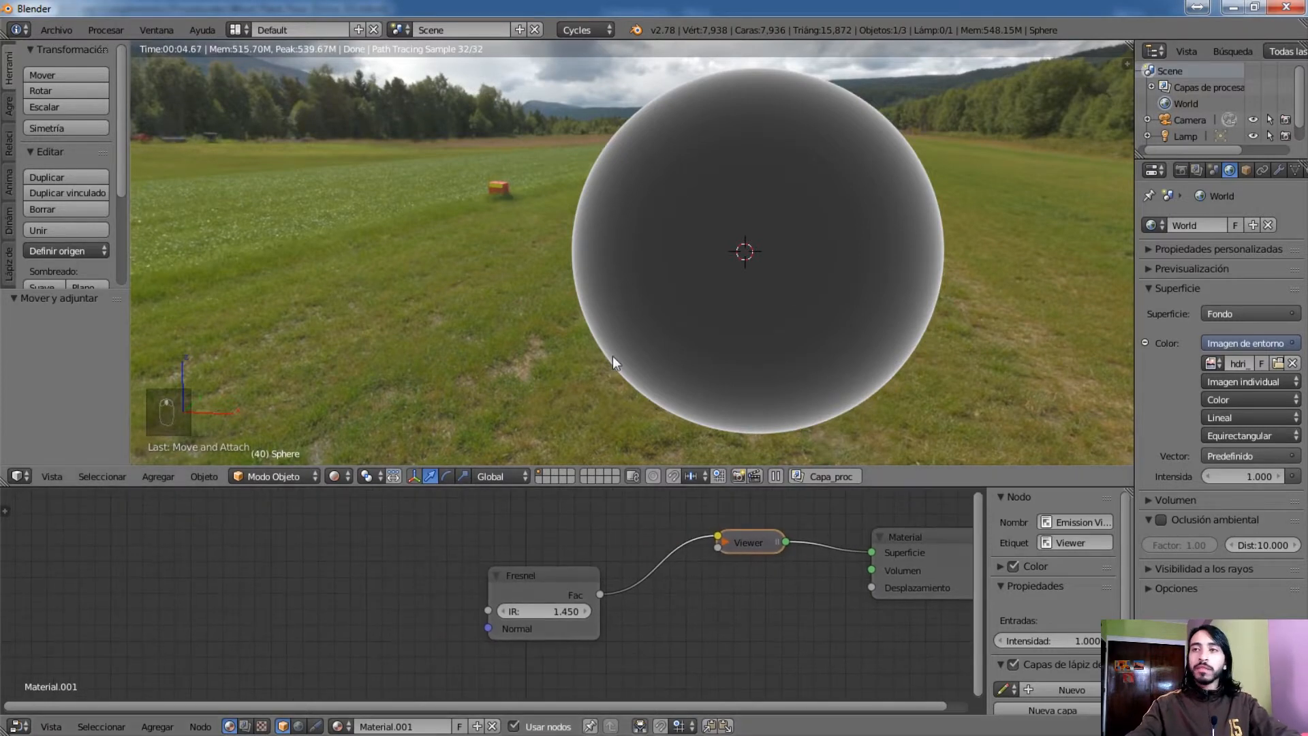
{"action": "middle_click_drag", "start_coordinate": [724, 605], "coordinate": [650, 596]}
{"action": "left_click", "coordinate": [479, 585], "text": "ctrl+shift"}
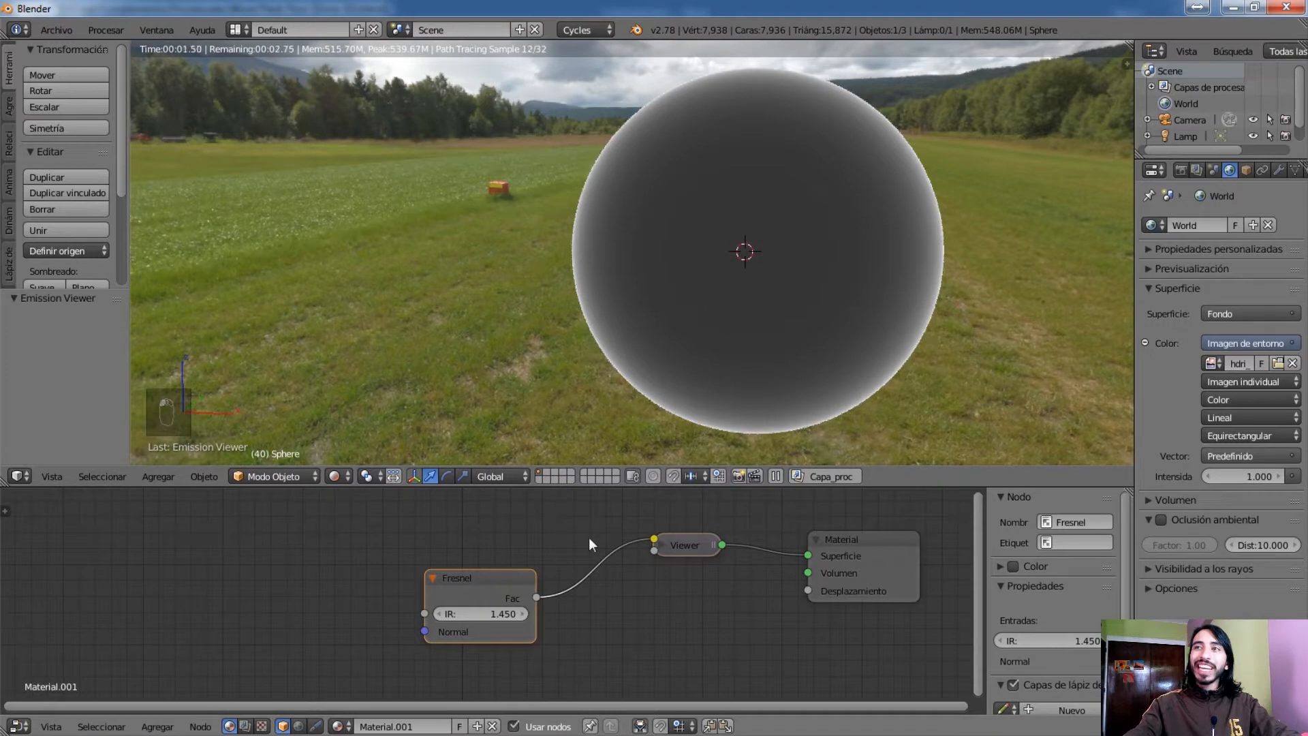
{"action": "scroll", "coordinate": [510, 583], "scroll_direction": "up", "scroll_amount": 1}
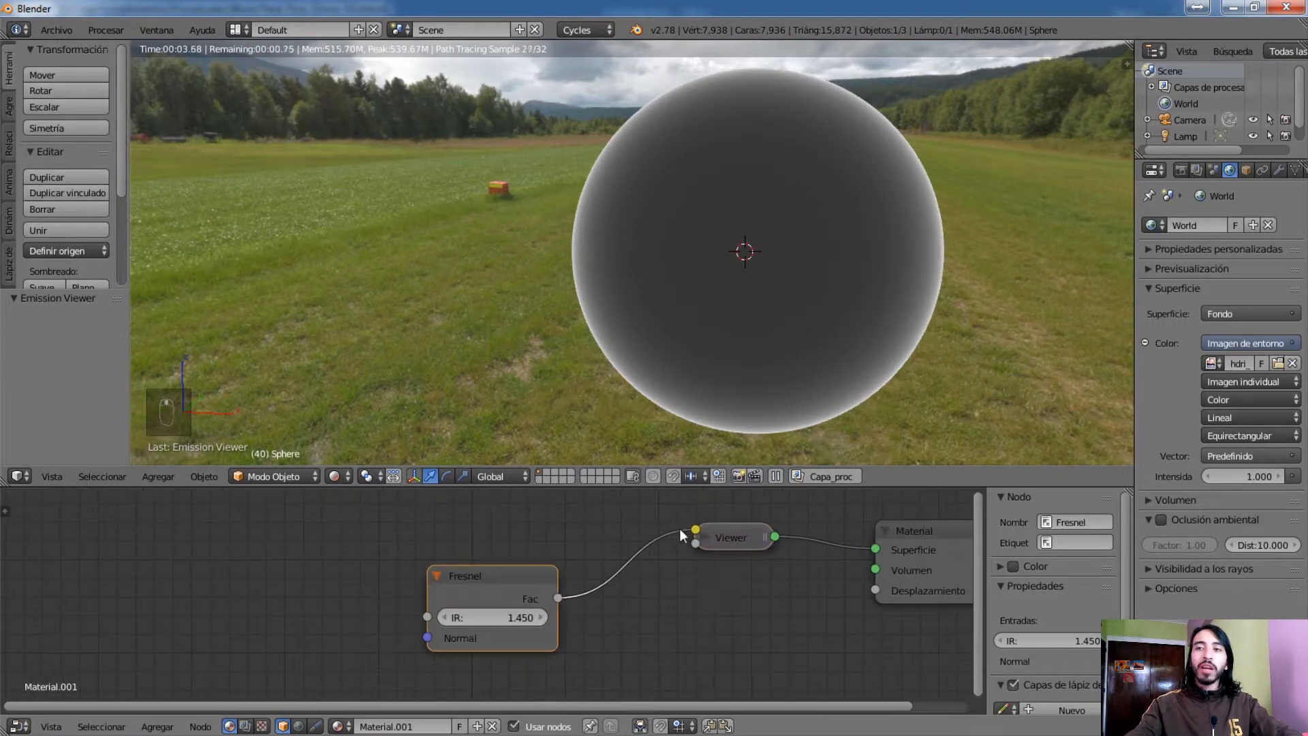
{"action": "middle_click_drag", "start_coordinate": [693, 560], "coordinate": [552, 571]}
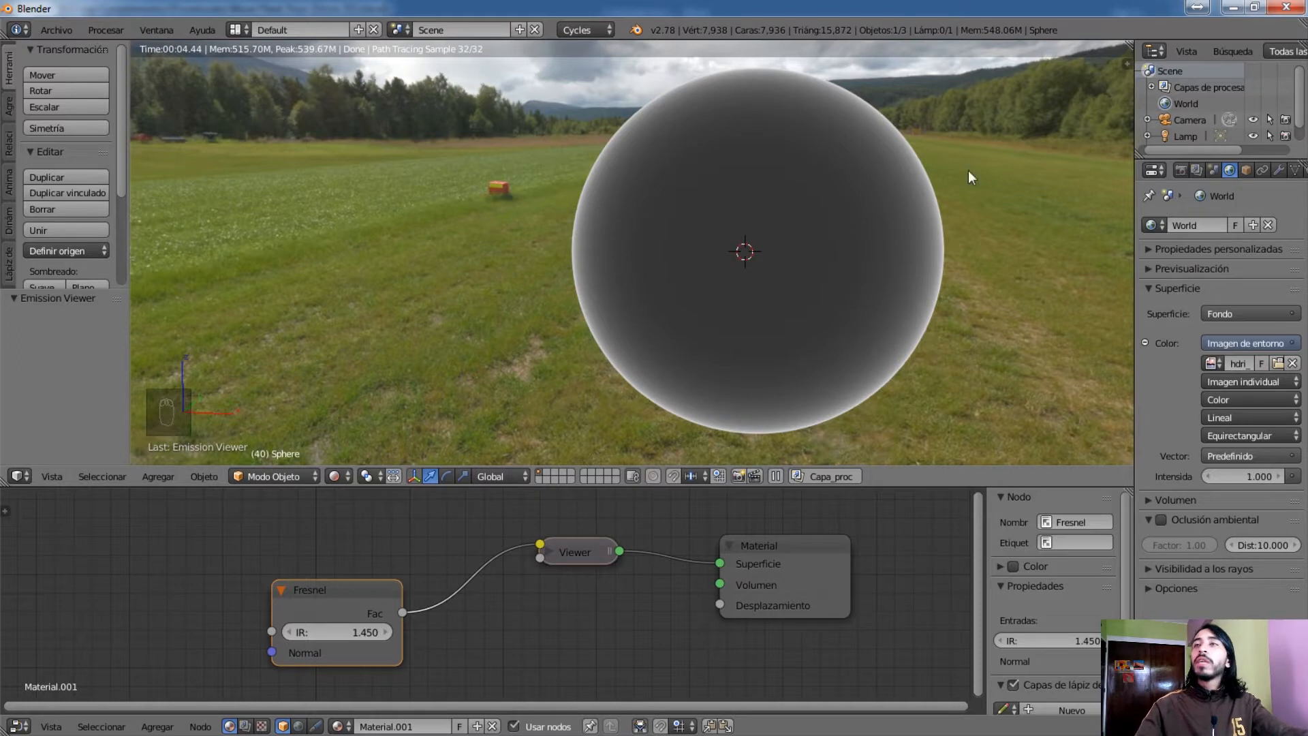
Add a Mezclar sombreador node below the Viewer node
{"action": "key", "text": "shift+a"}
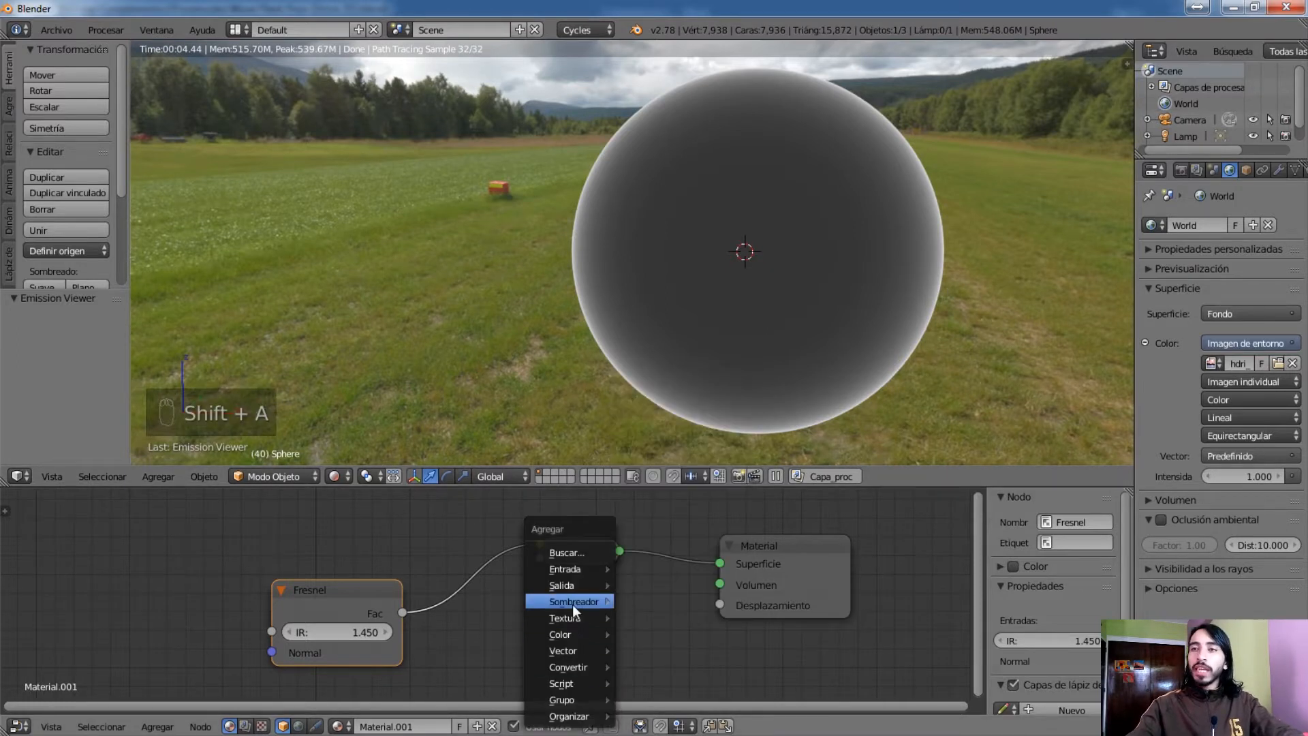
{"action": "mouse_move", "coordinate": [574, 602]}
{"action": "left_click", "coordinate": [725, 460]}
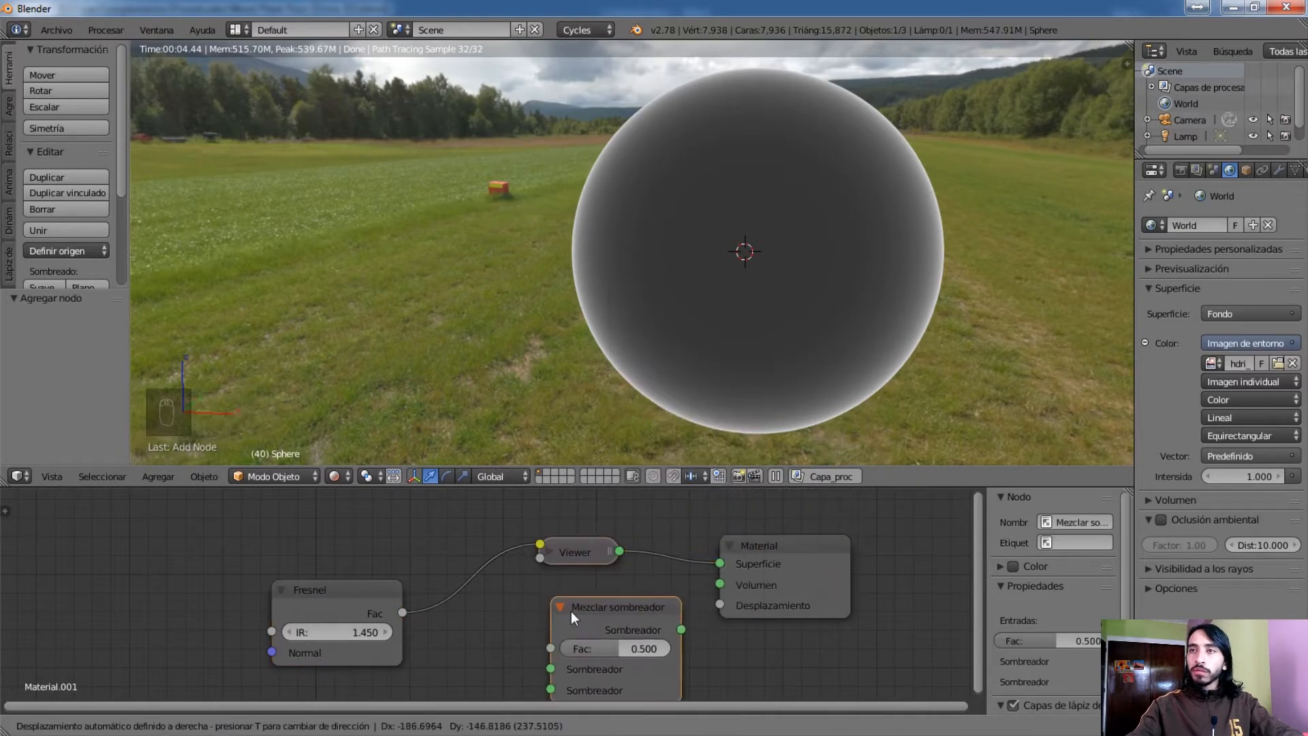
{"action": "left_click", "coordinate": [578, 616]}
{"action": "middle_click_drag", "start_coordinate": [675, 584], "coordinate": [921, 474]}
{"action": "middle_click_drag", "start_coordinate": [784, 527], "coordinate": [739, 543]}
Add a BSDF Reflectivo node before the Mezclar sombreador and move the Fresnel node up to make room
{"action": "key", "text": "shift+a"}
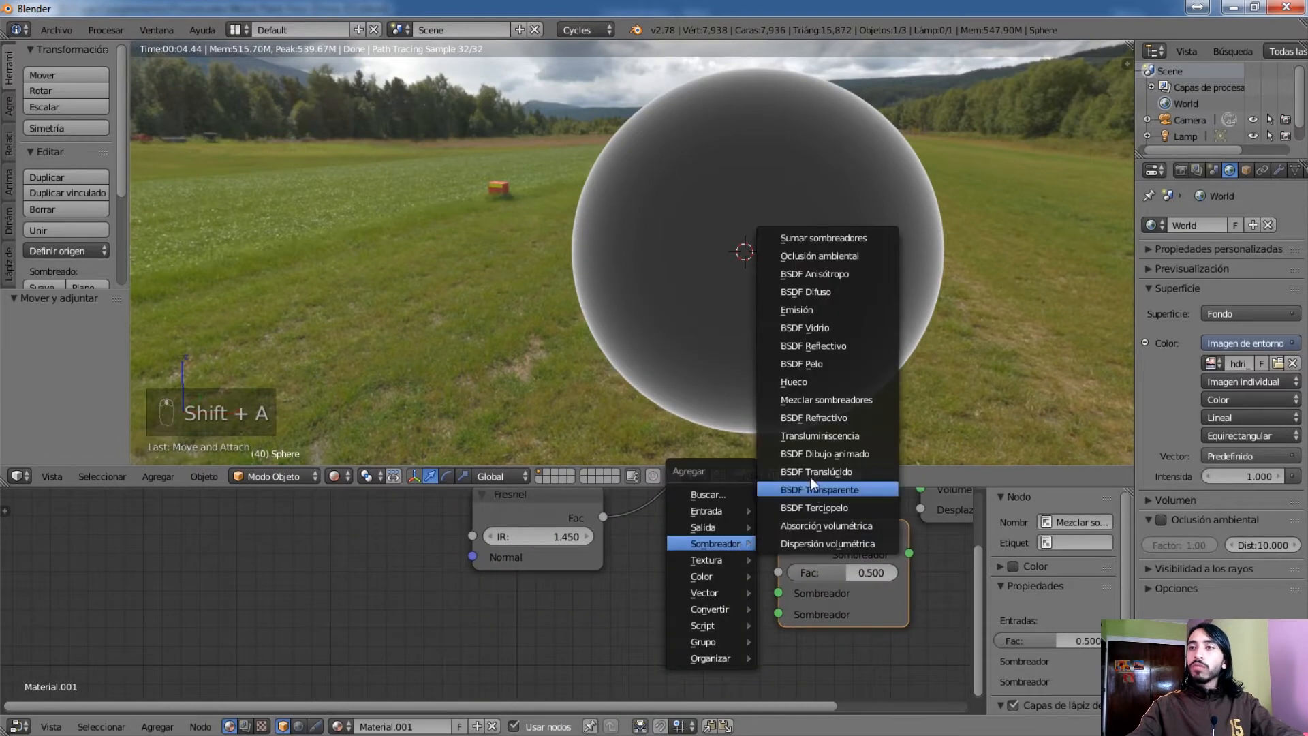
{"action": "mouse_move", "coordinate": [717, 543]}
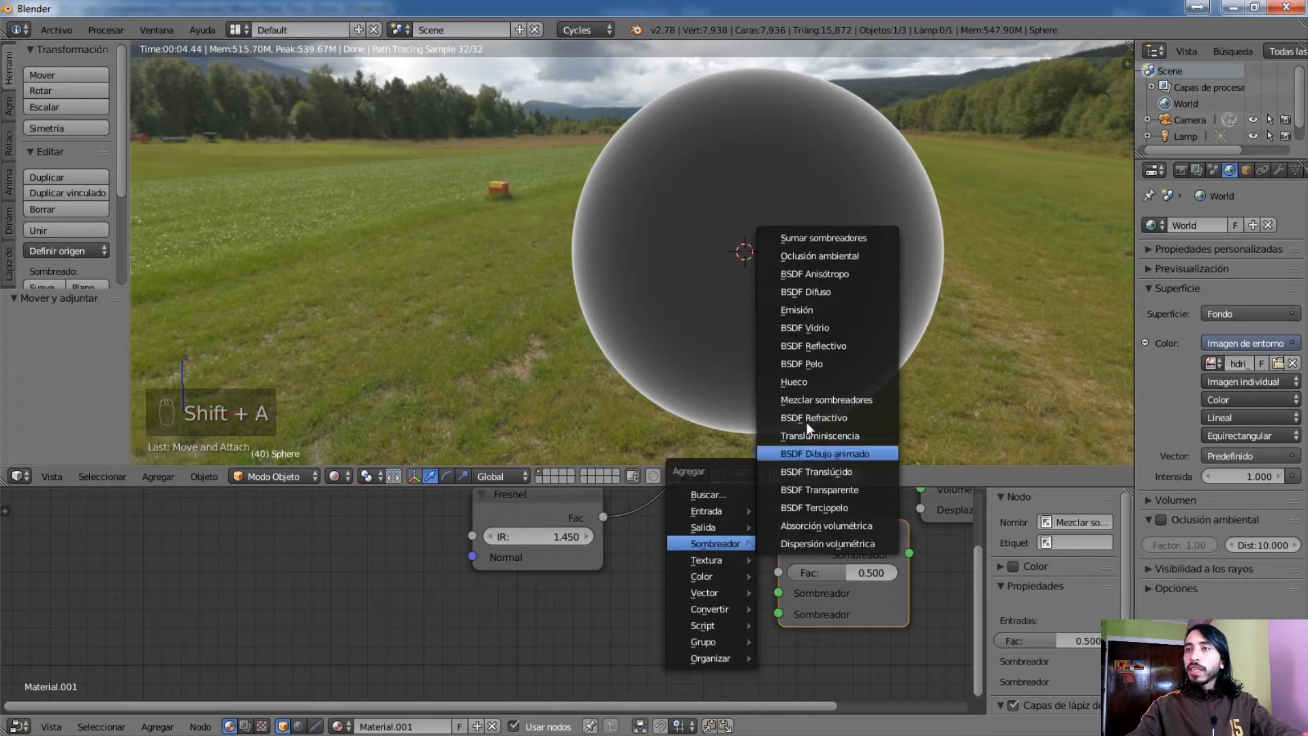
{"action": "left_click", "coordinate": [845, 346]}
{"action": "left_click", "coordinate": [597, 676]}
{"action": "middle_click_drag", "start_coordinate": [641, 580], "coordinate": [612, 653]}
{"action": "right_click", "coordinate": [544, 592]}
{"action": "key", "text": "g"}
{"action": "left_click", "coordinate": [614, 475]}
Add a BSDF Difuso node above BSDF Reflectivo and link the two as the first and second shaders of Mezclar sombreador
{"action": "key", "text": "shift+a"}
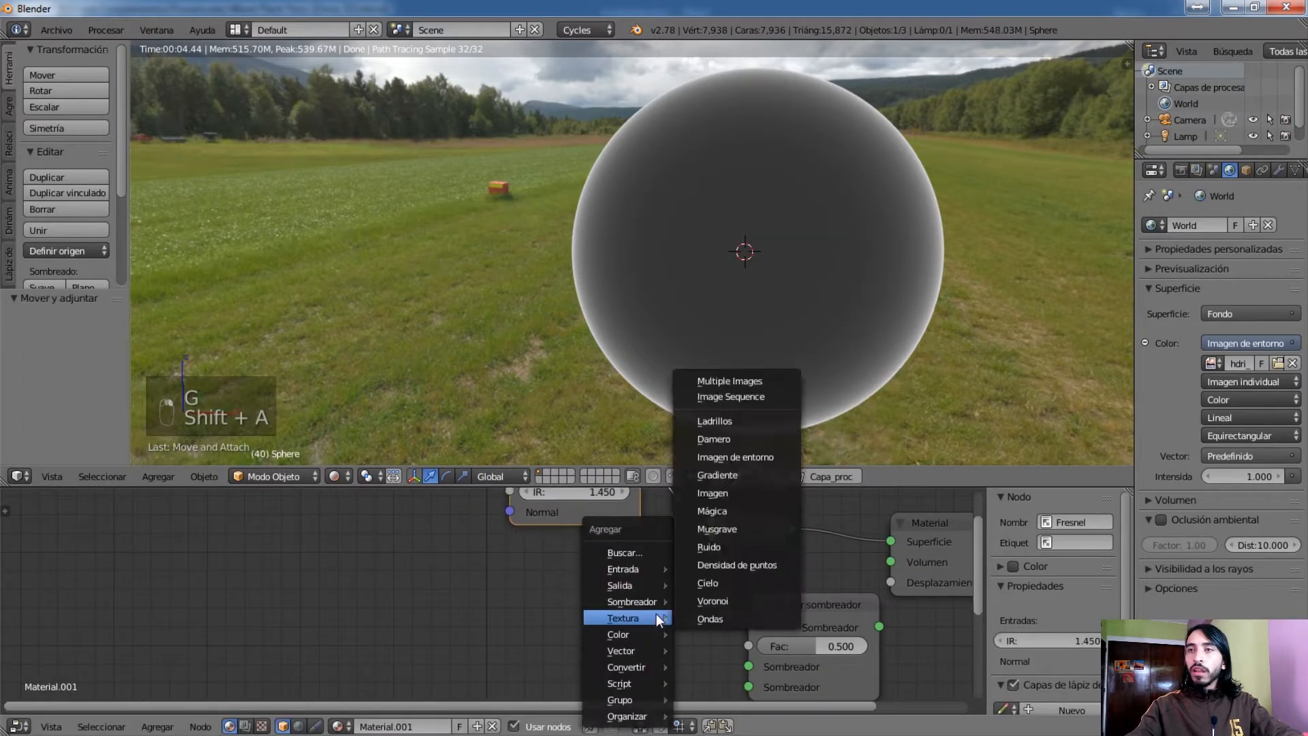
{"action": "mouse_move", "coordinate": [644, 594]}
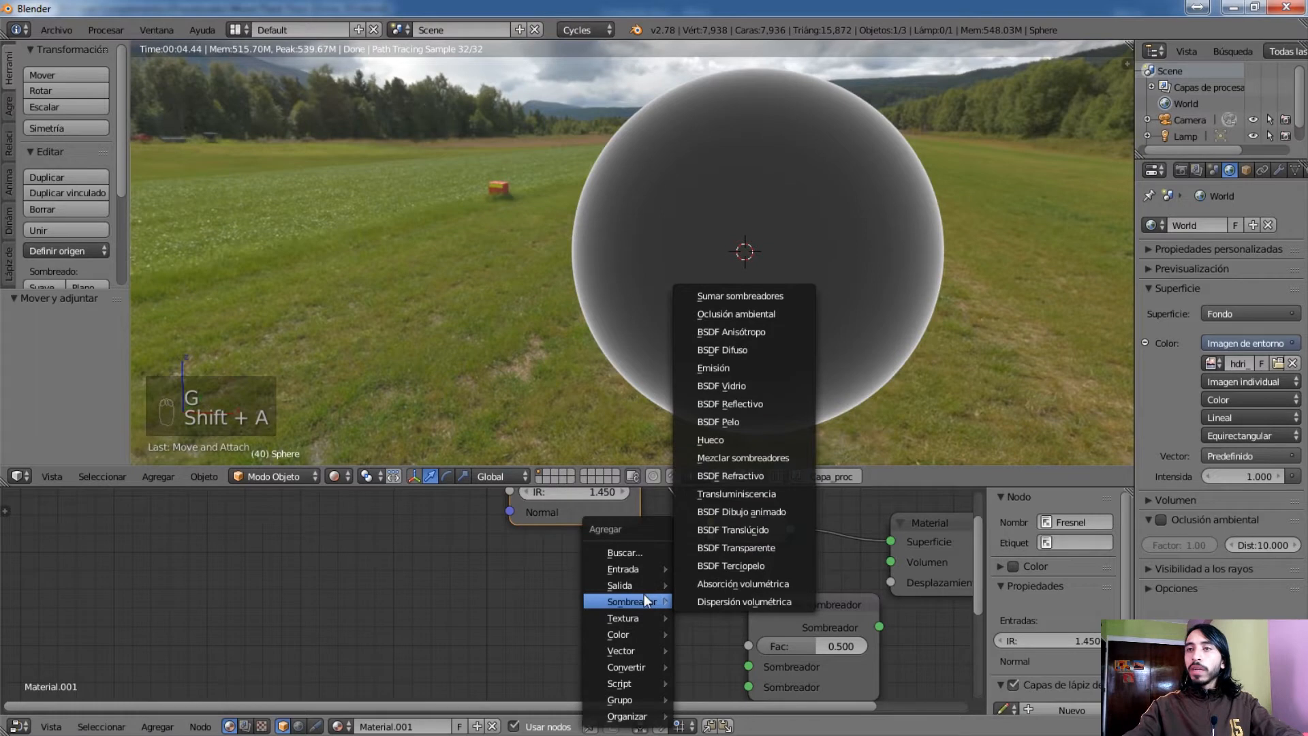
{"action": "left_click", "coordinate": [740, 350]}
{"action": "middle_click_drag", "start_coordinate": [688, 598], "coordinate": [633, 505]}
{"action": "left_click_drag", "start_coordinate": [649, 534], "coordinate": [663, 664]}
Set the BSDF Difuso color to red and preview the Mezclar sombreador output on the sphere
{"action": "left_click", "coordinate": [530, 561]}
{"action": "left_click", "coordinate": [595, 430]}
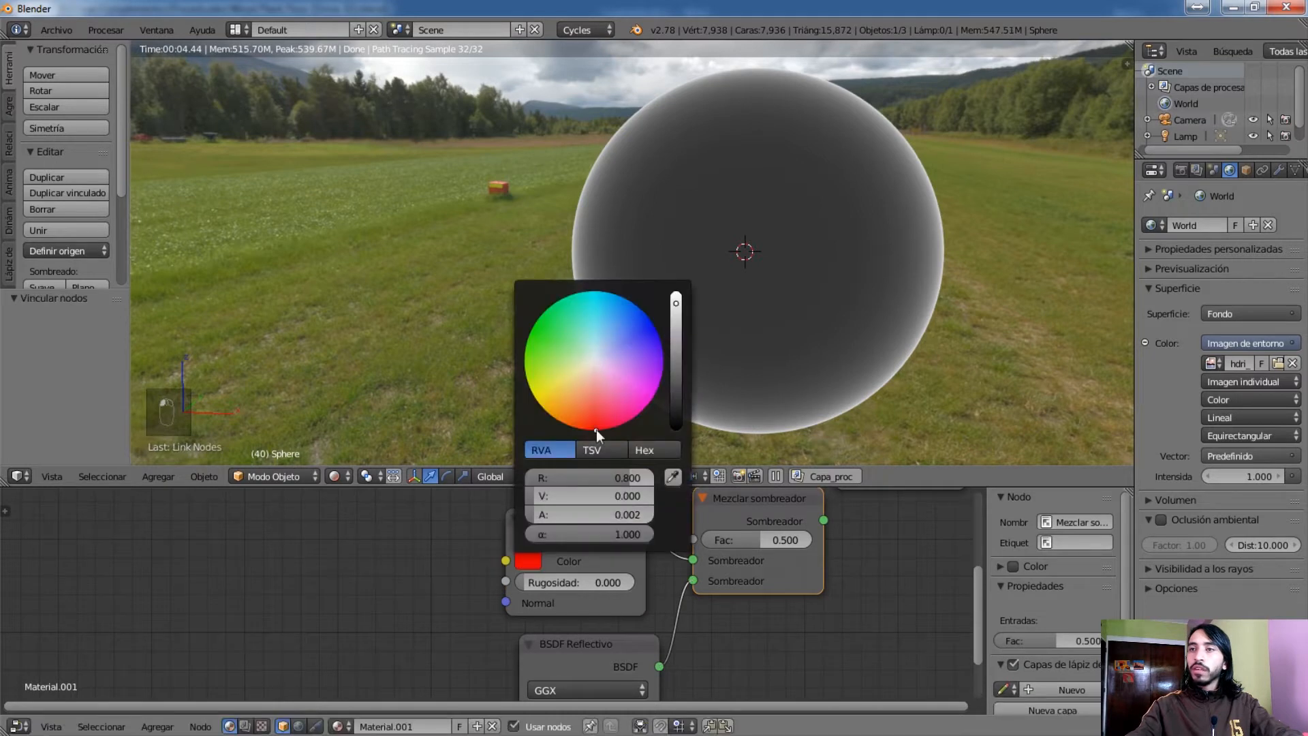
{"action": "middle_click_drag", "start_coordinate": [673, 593], "coordinate": [649, 619]}
{"action": "left_click", "coordinate": [652, 646], "text": "ctrl+shift"}
{"action": "scroll", "coordinate": [640, 611], "scroll_direction": "down", "scroll_amount": 1}
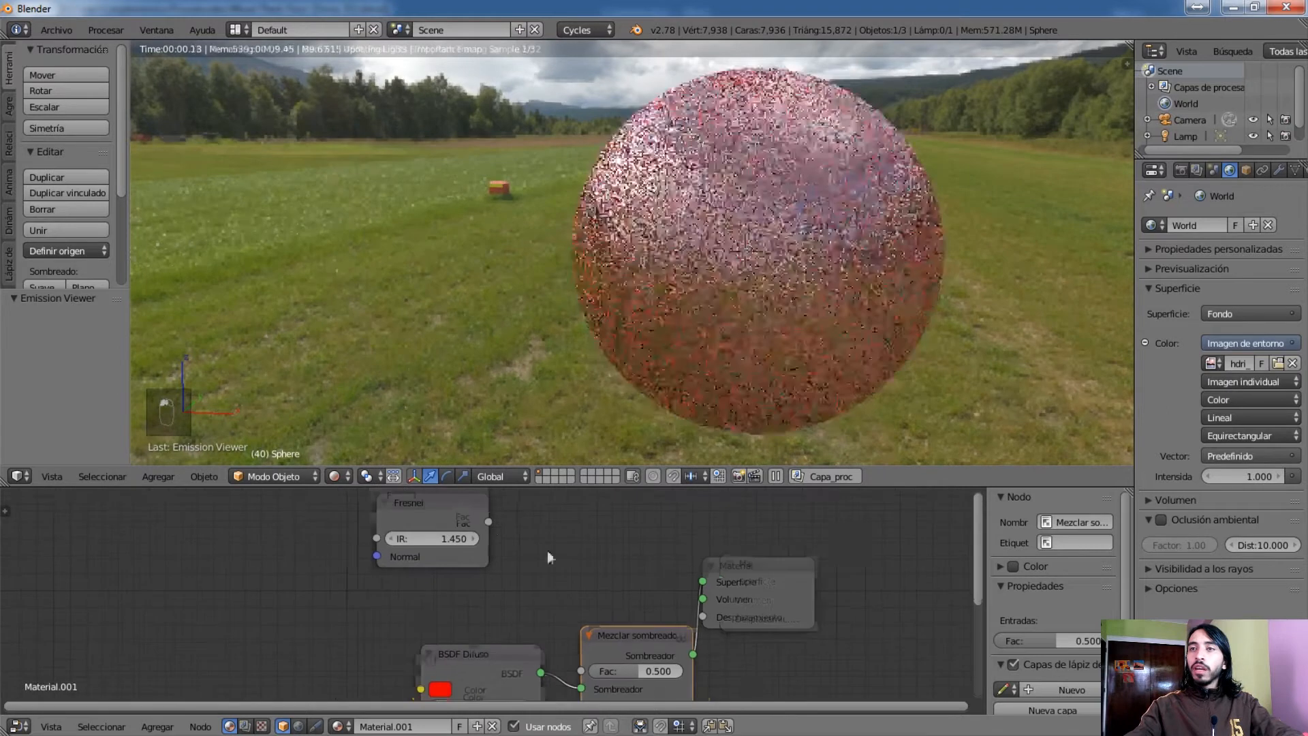
Link the Fresnel output to the Fac input of Mezclar sombreador and set the BSDF Reflectivo roughness to 0.000
{"action": "left_click_drag", "start_coordinate": [492, 522], "coordinate": [586, 673]}
{"action": "middle_click_drag", "start_coordinate": [586, 674], "coordinate": [626, 522]}
{"action": "left_click_drag", "start_coordinate": [559, 685], "coordinate": [559, 685]}
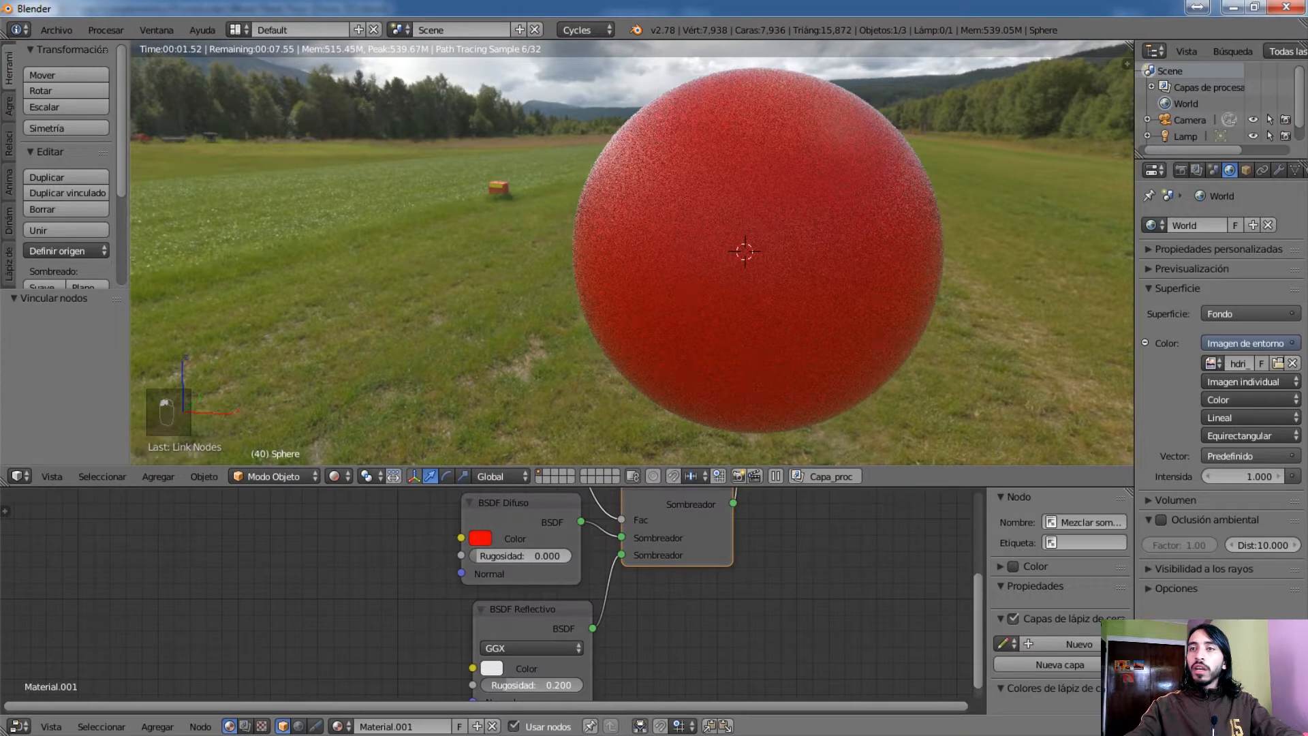
{"action": "left_click_drag", "start_coordinate": [559, 685], "coordinate": [525, 685]}
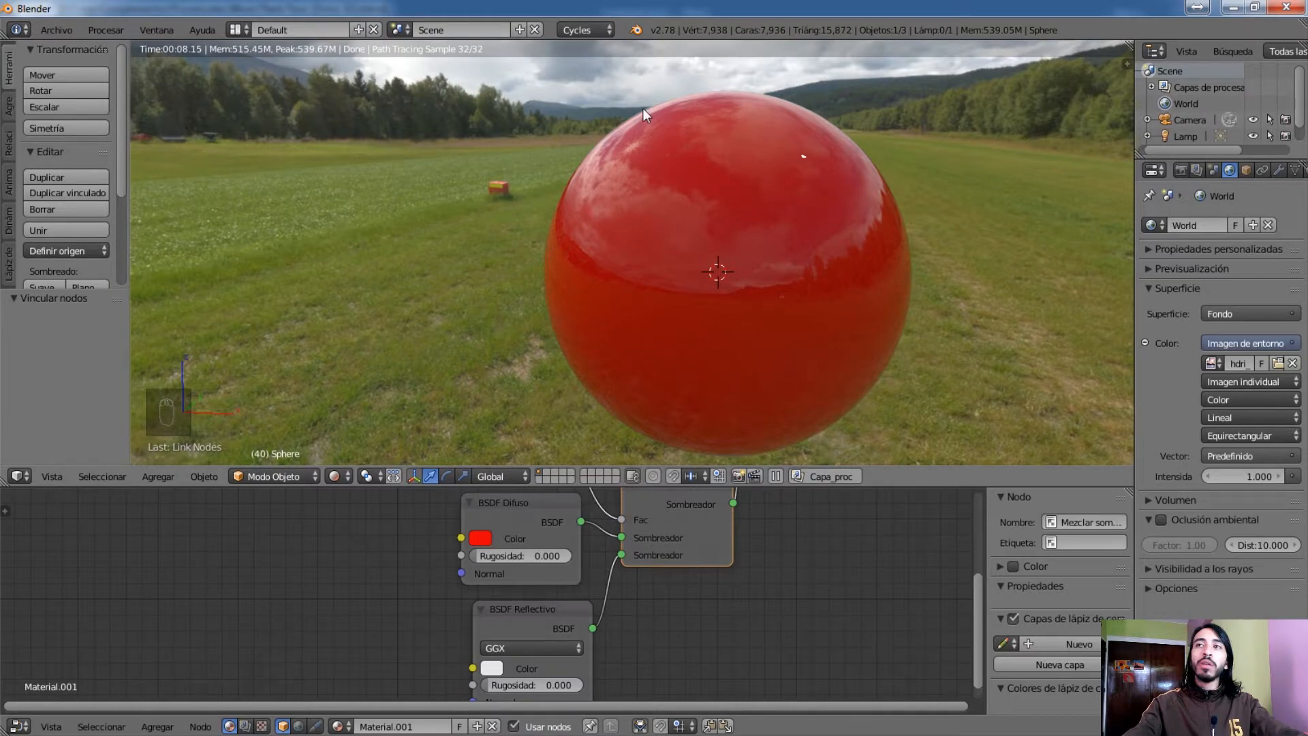
Preview the Fresnel node's output on the sphere and place the 3D cursor away from the sphere, over the grass
{"action": "middle_click_drag", "start_coordinate": [765, 518], "coordinate": [747, 635]}
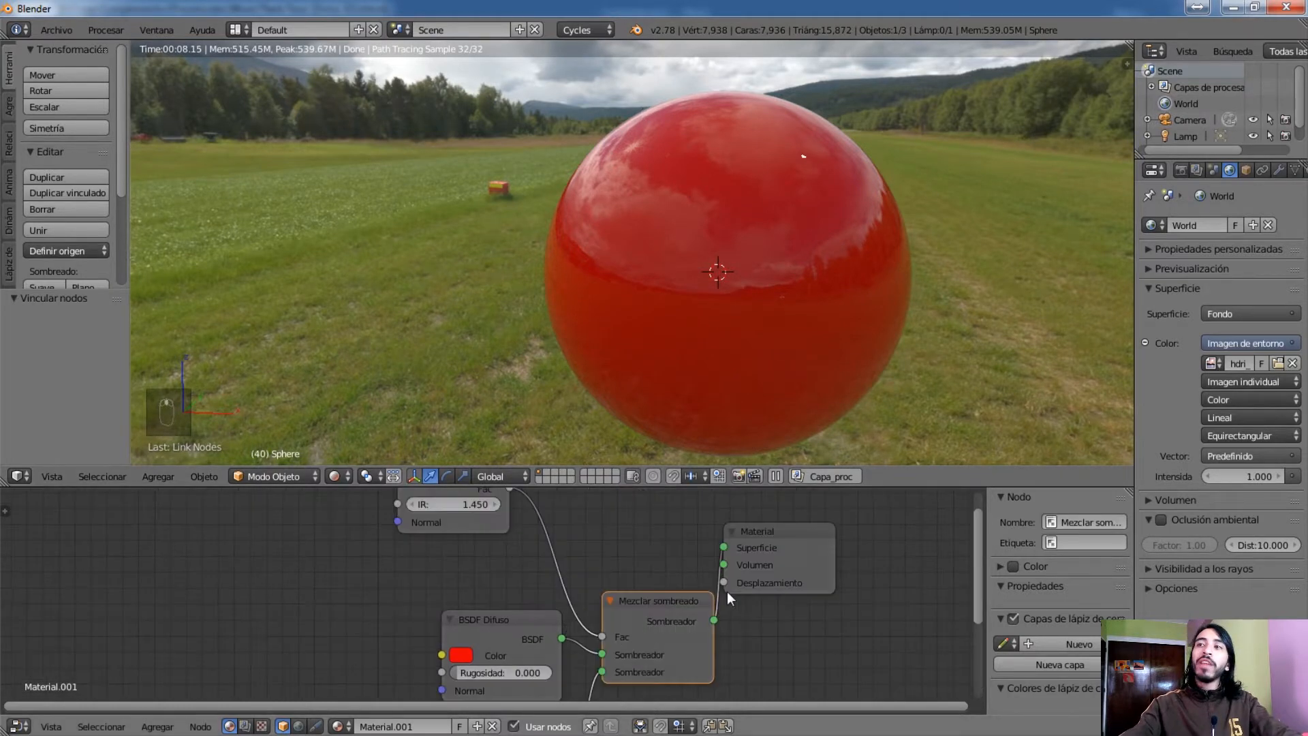
{"action": "left_click", "coordinate": [486, 516]}
{"action": "left_click", "coordinate": [487, 517], "text": "ctrl+shift"}
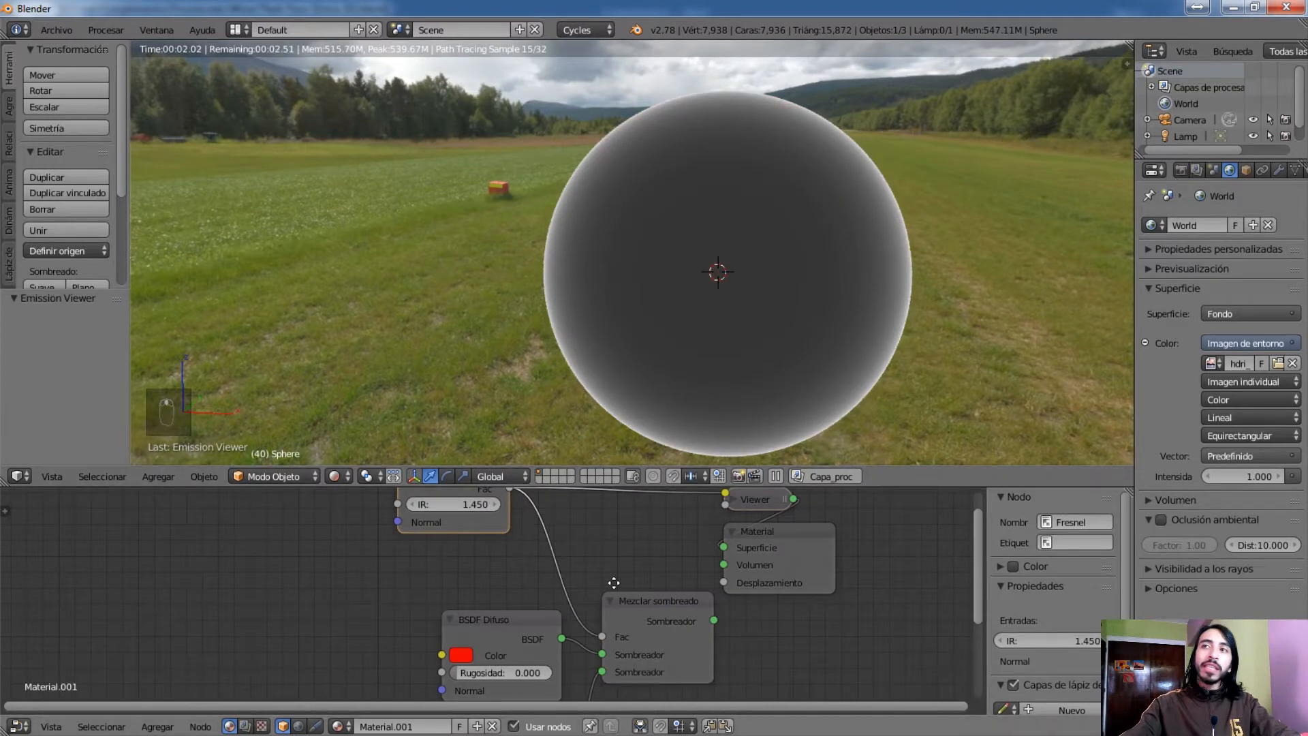
{"action": "scroll", "coordinate": [496, 553], "scroll_direction": "up", "scroll_amount": 2}
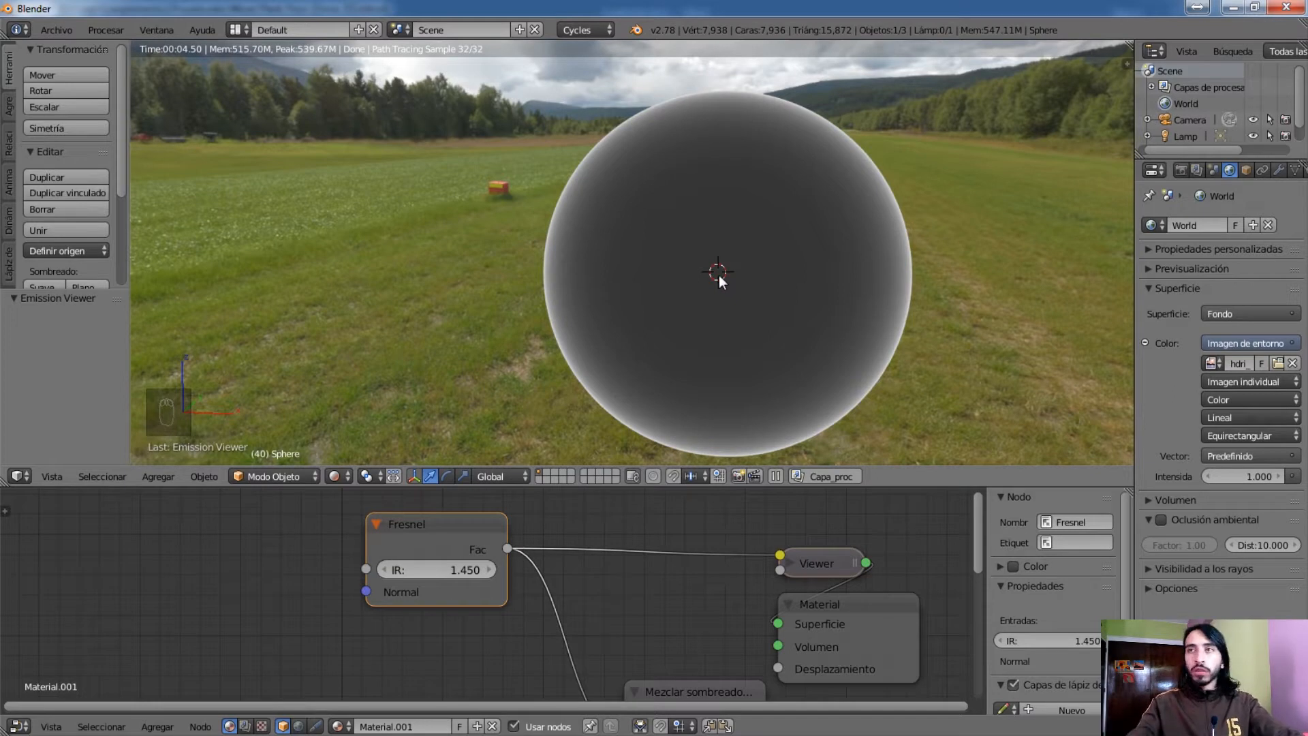
{"action": "left_click", "coordinate": [140, 278]}
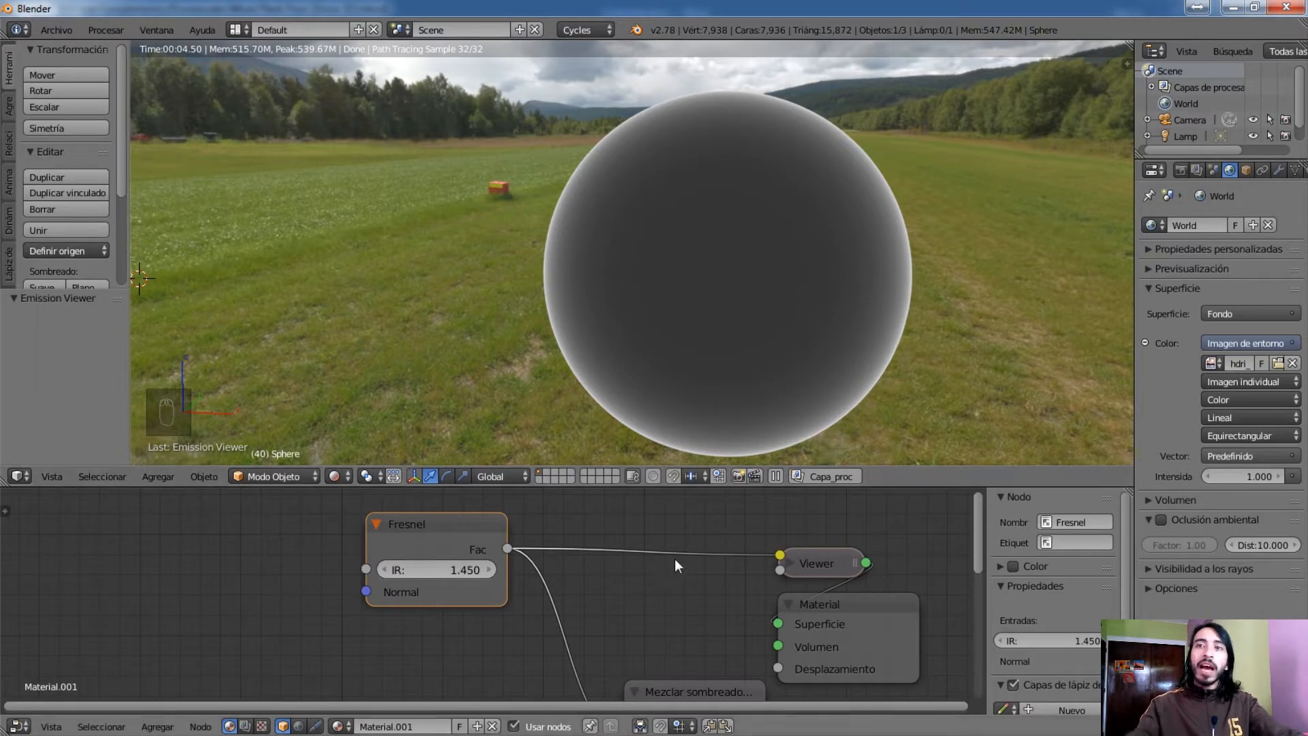
Add a PBR Dielectric group node in the empty area before the Fresnel node
{"action": "scroll", "coordinate": [685, 542], "scroll_direction": "down", "scroll_amount": 3}
{"action": "left_click", "coordinate": [476, 544]}
{"action": "middle_click_drag", "start_coordinate": [481, 606], "coordinate": [624, 583]}
{"action": "key", "text": "shift+a"}
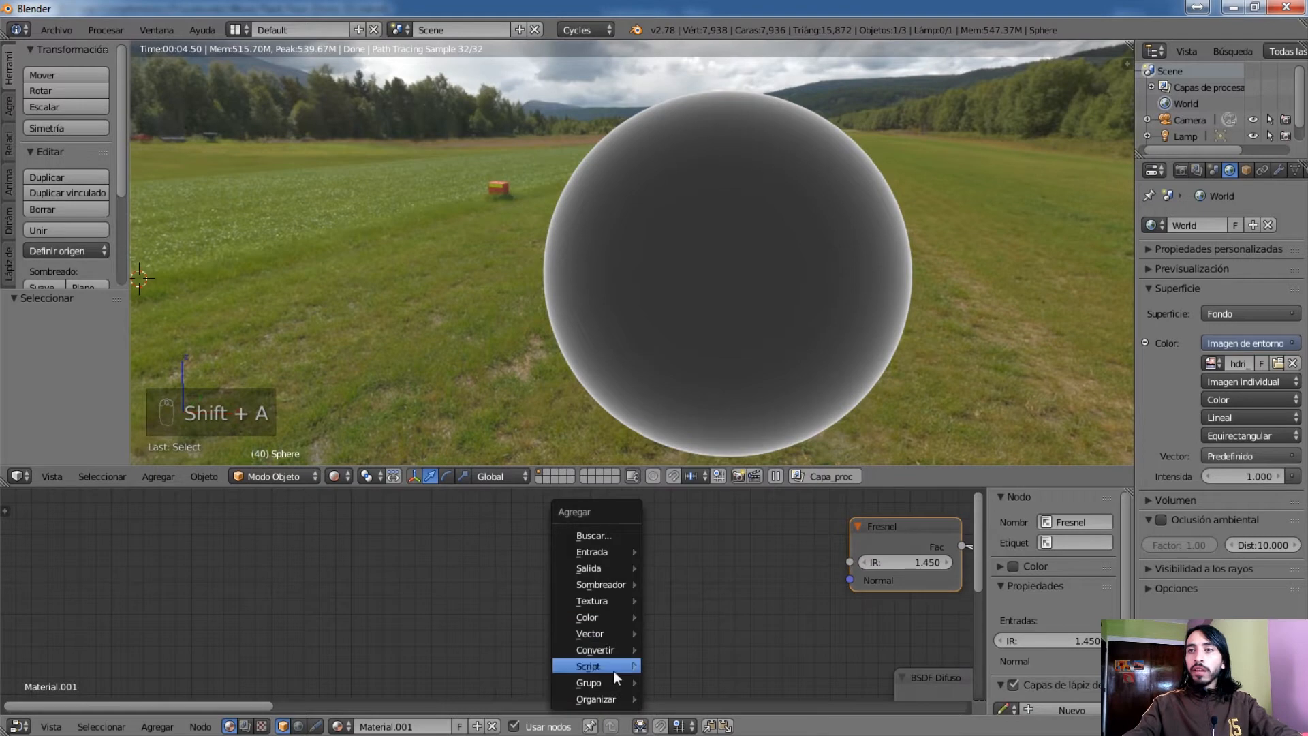
{"action": "mouse_move", "coordinate": [608, 655]}
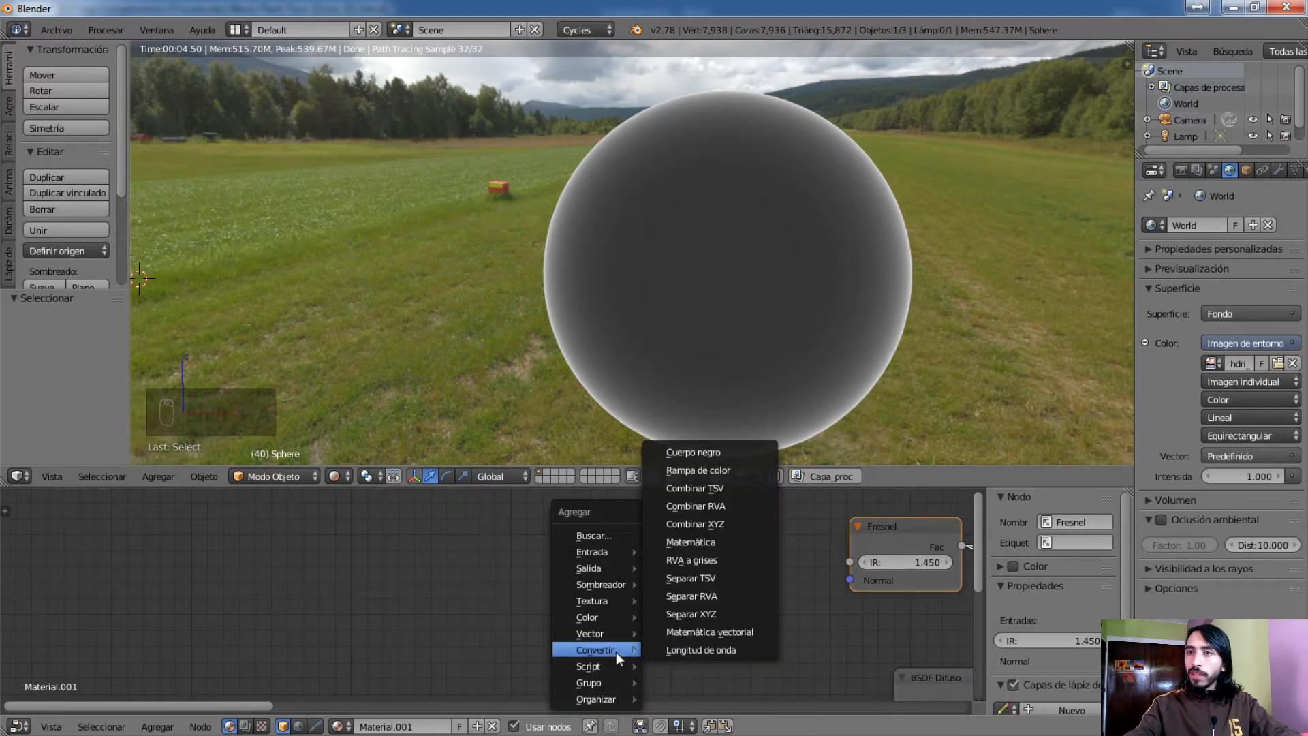
{"action": "mouse_move", "coordinate": [609, 681]}
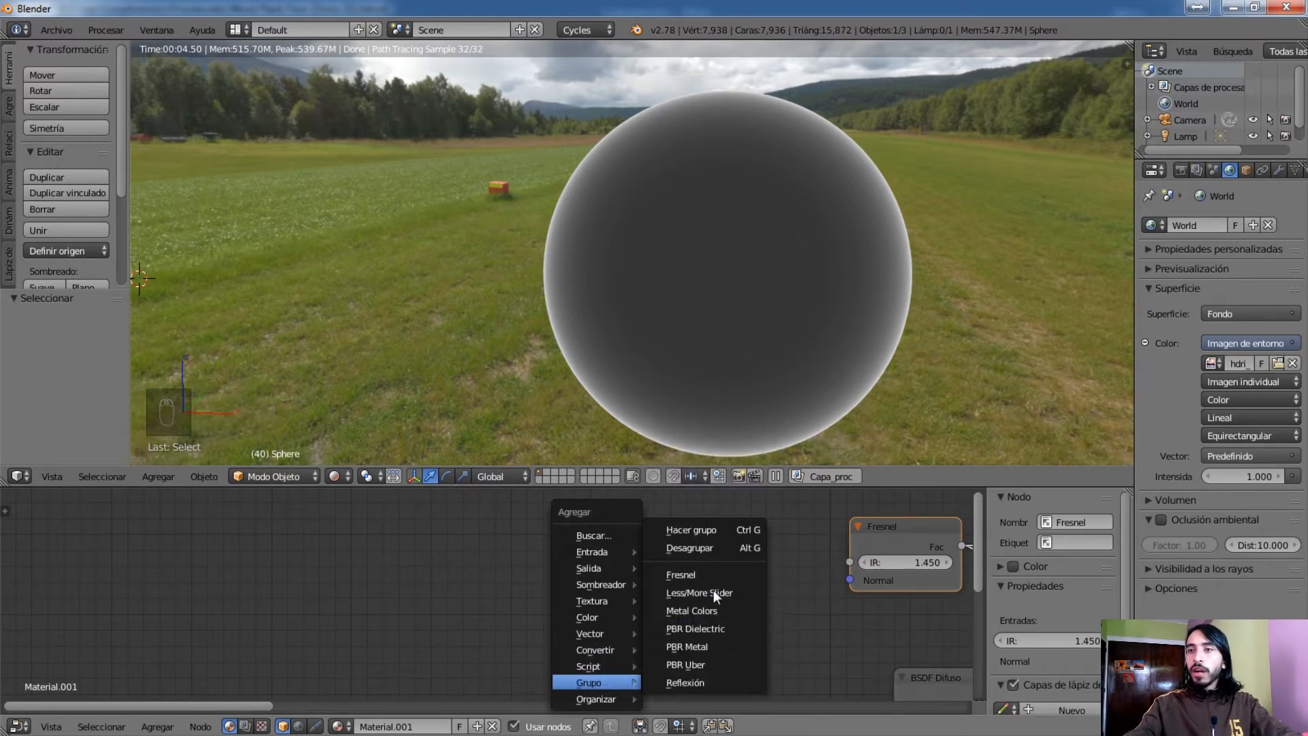
{"action": "left_click", "coordinate": [725, 628]}
{"action": "left_click", "coordinate": [455, 543]}
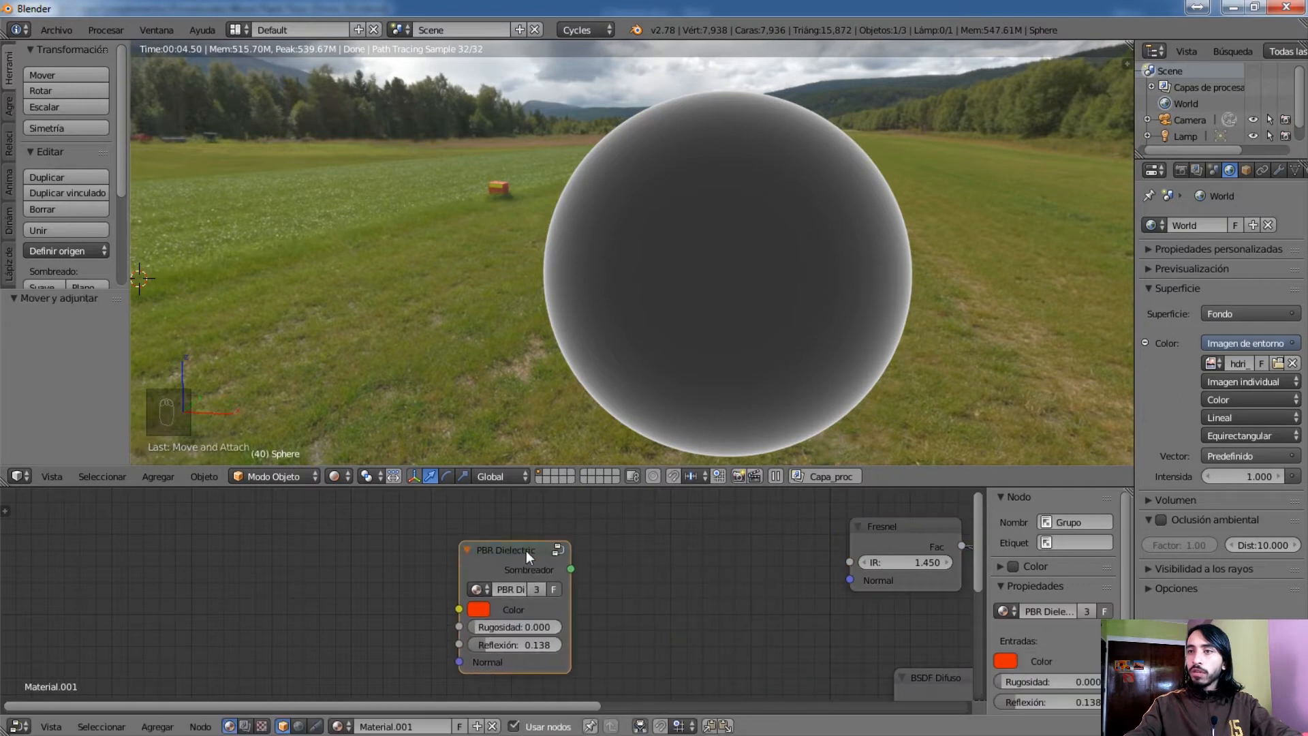
Open the PBR Dielectric group, its nested Reflection group and the Fresnel group inside that to examine their nodes
{"action": "key", "text": "Tab"}
{"action": "left_click", "coordinate": [632, 574]}
{"action": "key", "text": "g"}
{"action": "right_click", "coordinate": [683, 581]}
{"action": "left_click", "coordinate": [677, 571]}
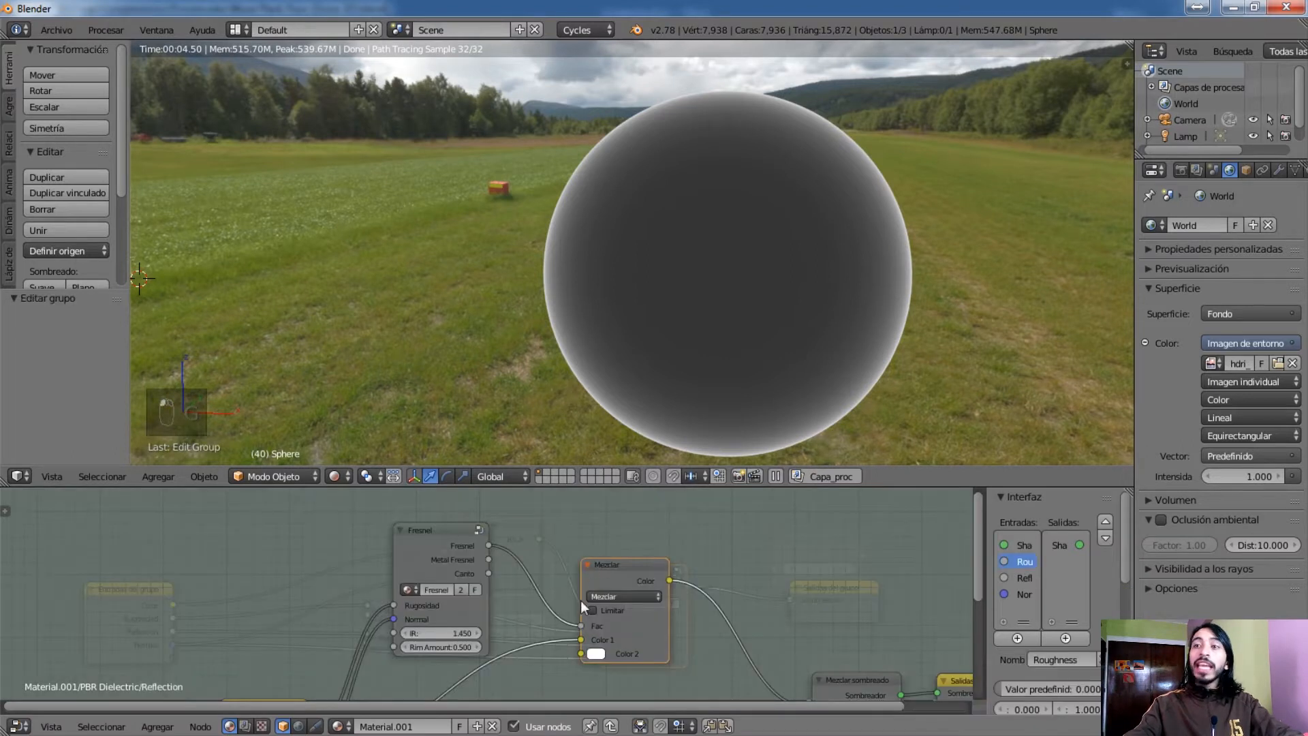
{"action": "middle_click_drag", "start_coordinate": [672, 685], "coordinate": [711, 693]}
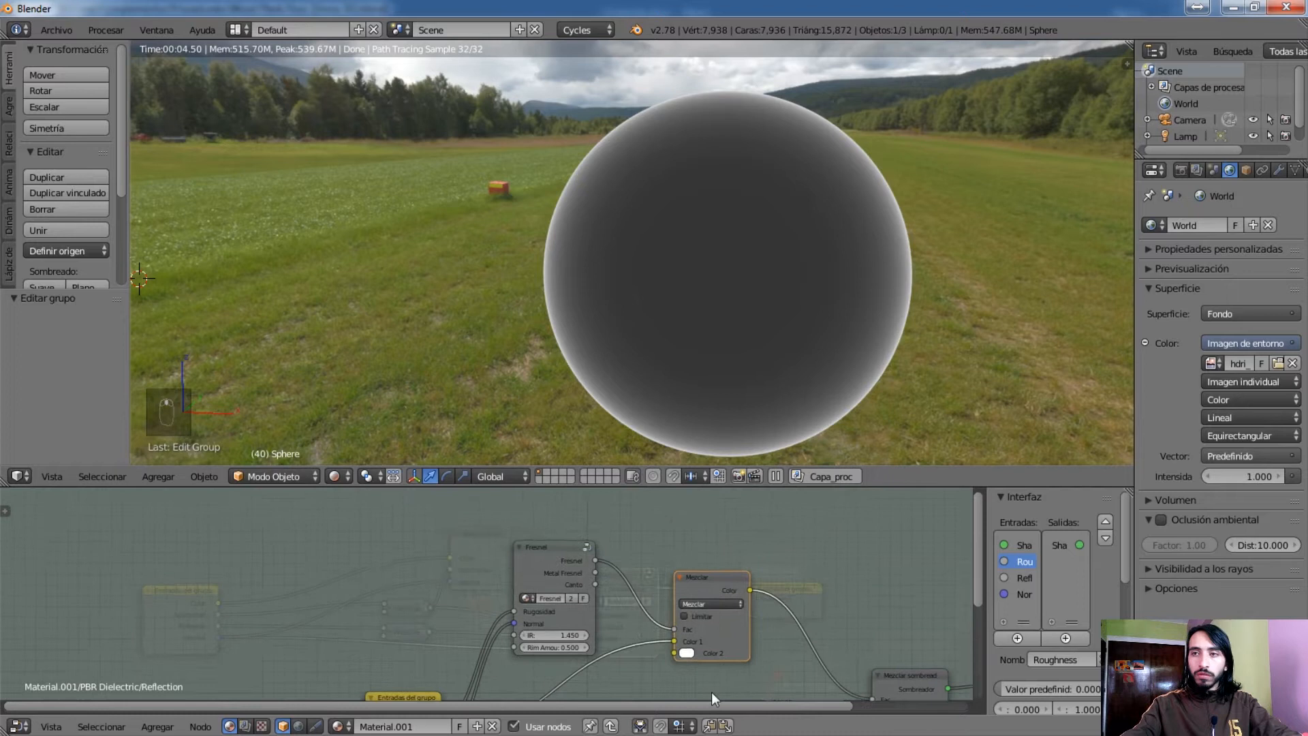
{"action": "left_click", "coordinate": [586, 547]}
{"action": "scroll", "coordinate": [564, 598], "scroll_direction": "down", "scroll_amount": 2}
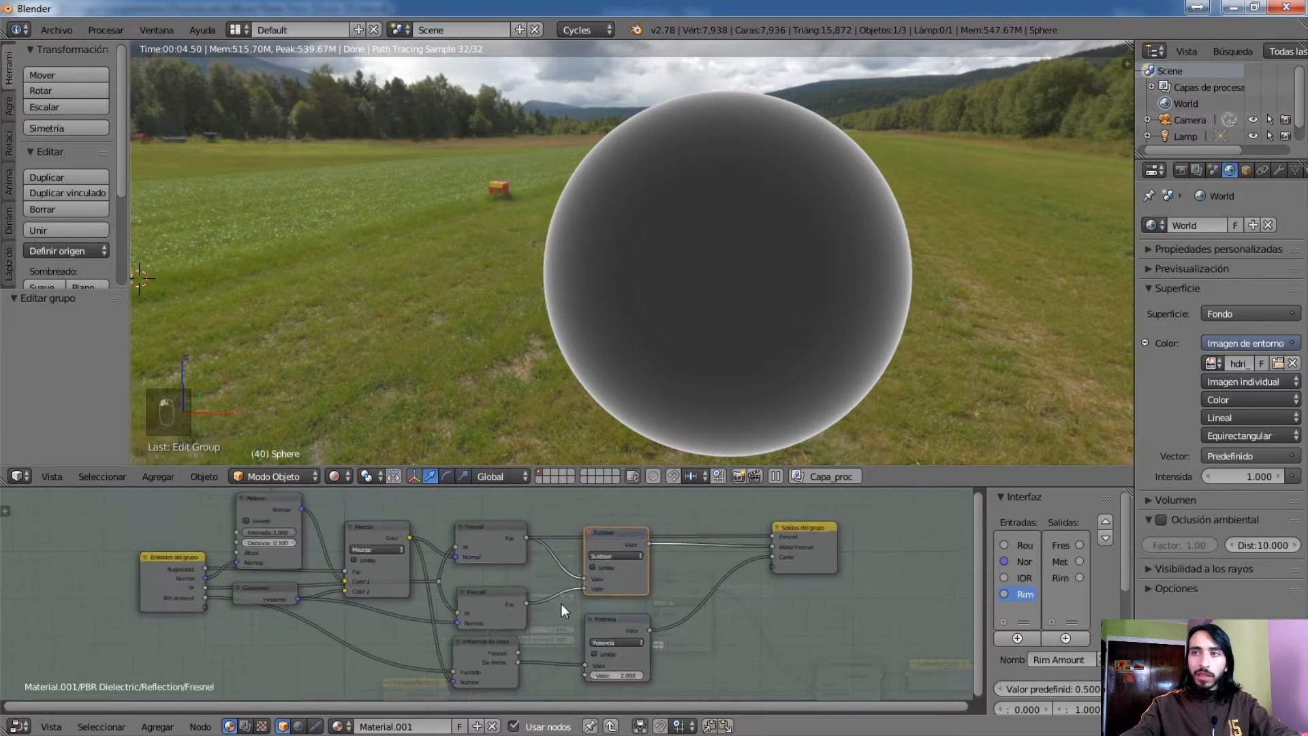
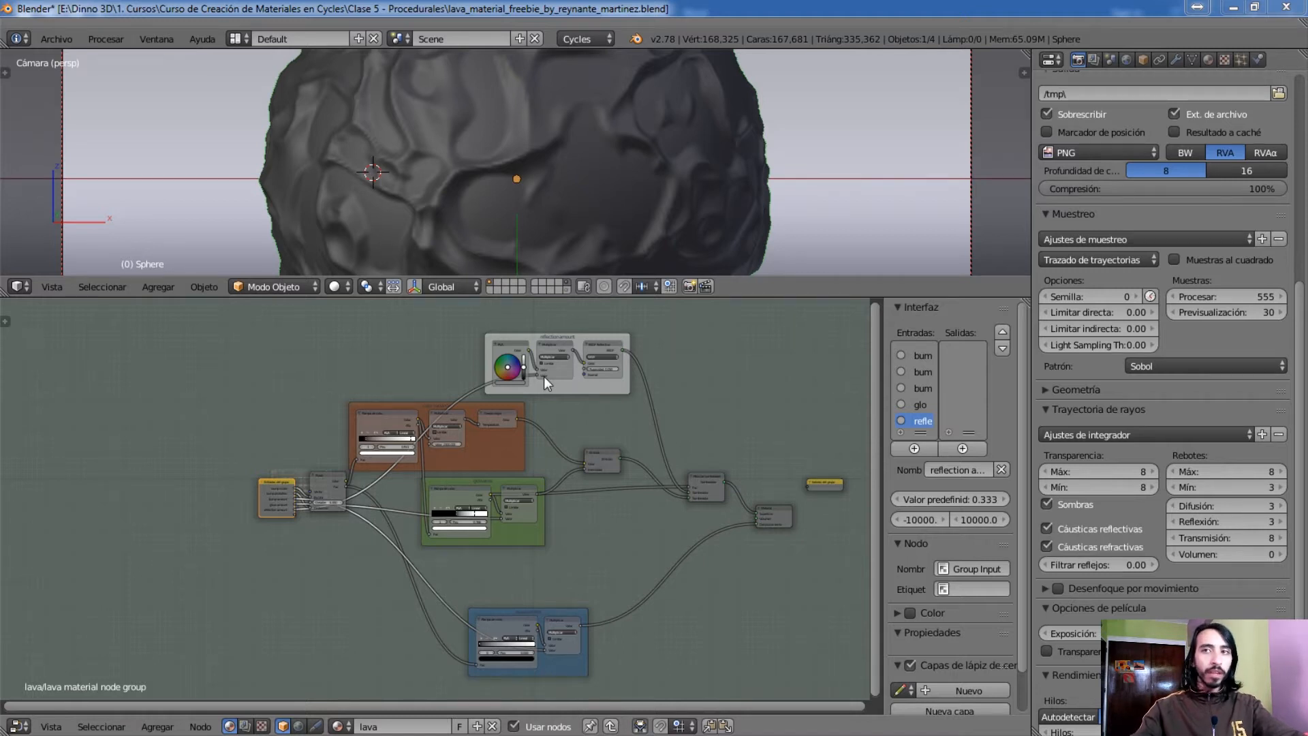
Reposition the reflection, glow area and blue frames so they stack closely around the orange frame in the lava material group
{"action": "right_click", "coordinate": [587, 383]}
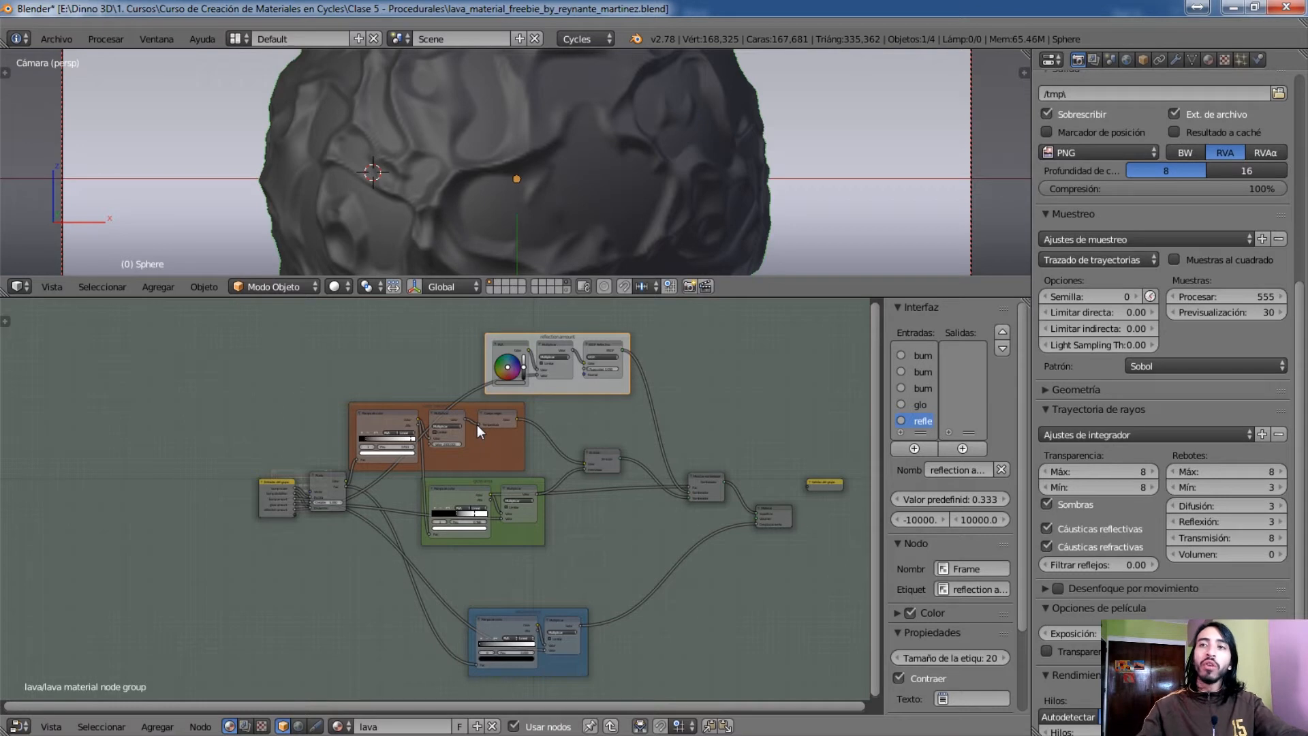
{"action": "left_click_drag", "start_coordinate": [571, 383], "coordinate": [453, 377]}
{"action": "left_click", "coordinate": [509, 536]}
{"action": "left_click_drag", "start_coordinate": [509, 535], "coordinate": [488, 530]}
{"action": "left_click_drag", "start_coordinate": [508, 608], "coordinate": [453, 554]}
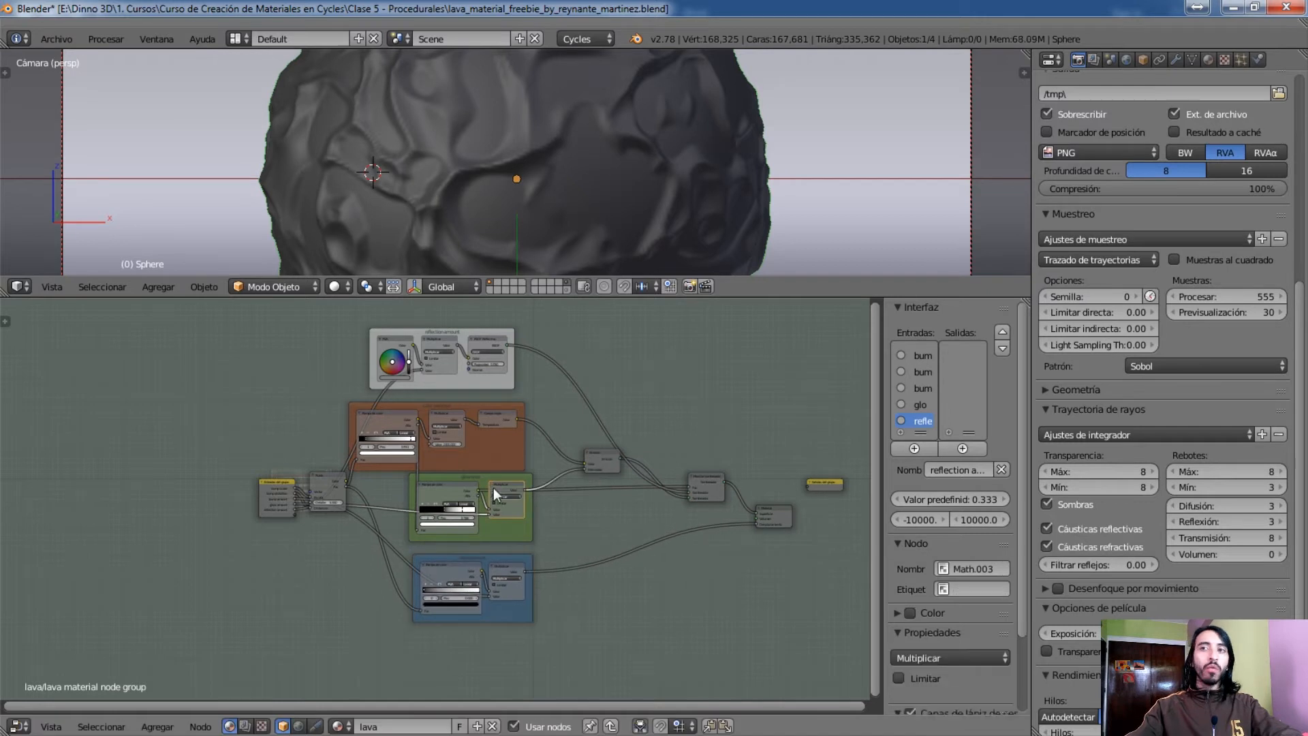
{"action": "left_click_drag", "start_coordinate": [496, 456], "coordinate": [493, 448]}
Exit the lava material group and enlarge its collapsed group node to examine its bump, glow and reflection inputs
{"action": "key", "text": "Tab"}
{"action": "middle_click_drag", "start_coordinate": [386, 503], "coordinate": [490, 500]}
{"action": "scroll", "coordinate": [392, 497], "scroll_direction": "up", "scroll_amount": 6}
{"action": "scroll", "coordinate": [357, 476], "scroll_direction": "up", "scroll_amount": 5}
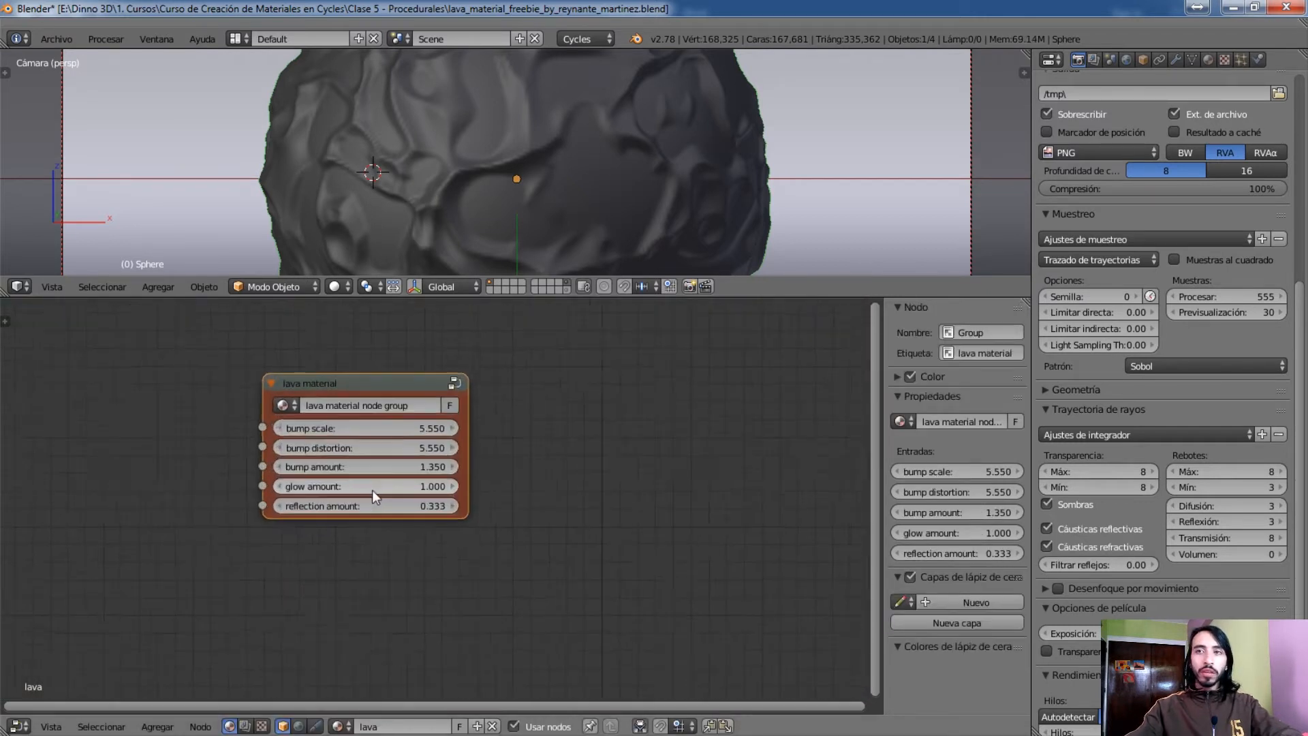
{"action": "scroll", "coordinate": [460, 548], "scroll_direction": "up", "scroll_amount": 1}
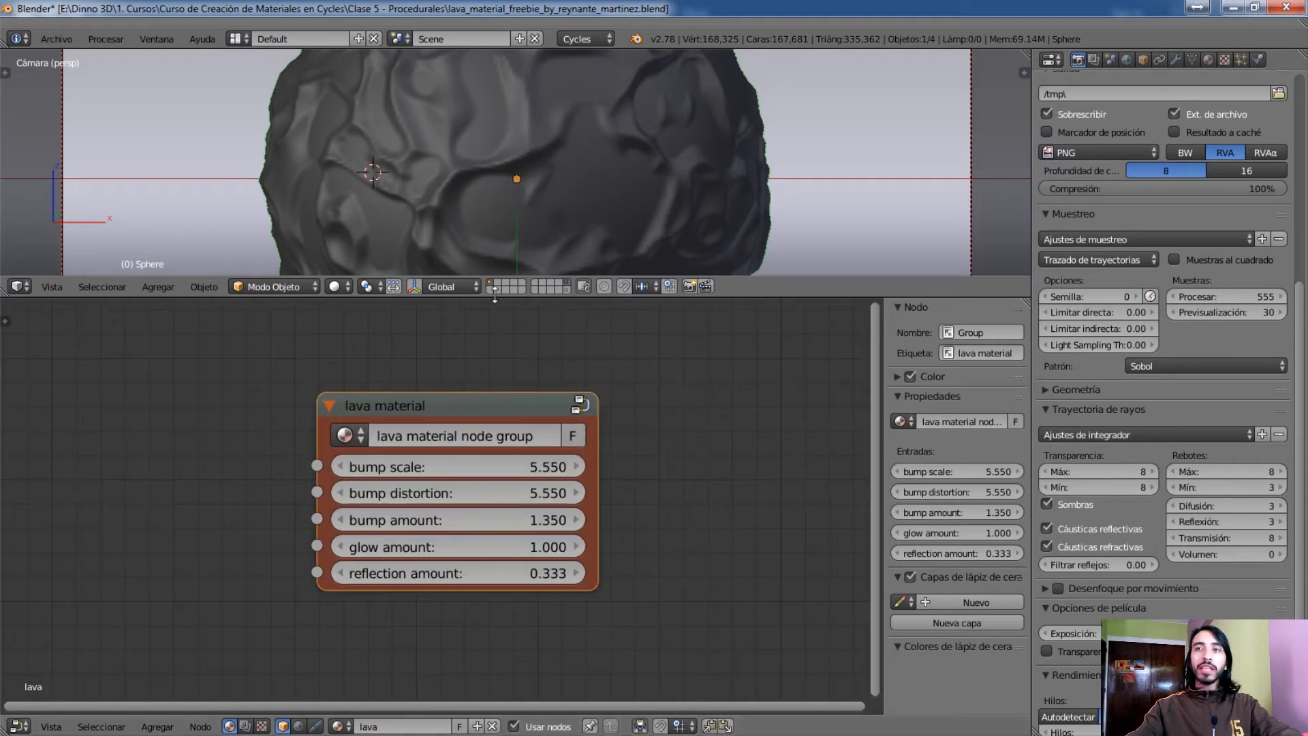
Enlarge the 3D view over the node editor and set the viewport shading to Procesado
{"action": "left_click_drag", "start_coordinate": [492, 297], "coordinate": [491, 484]}
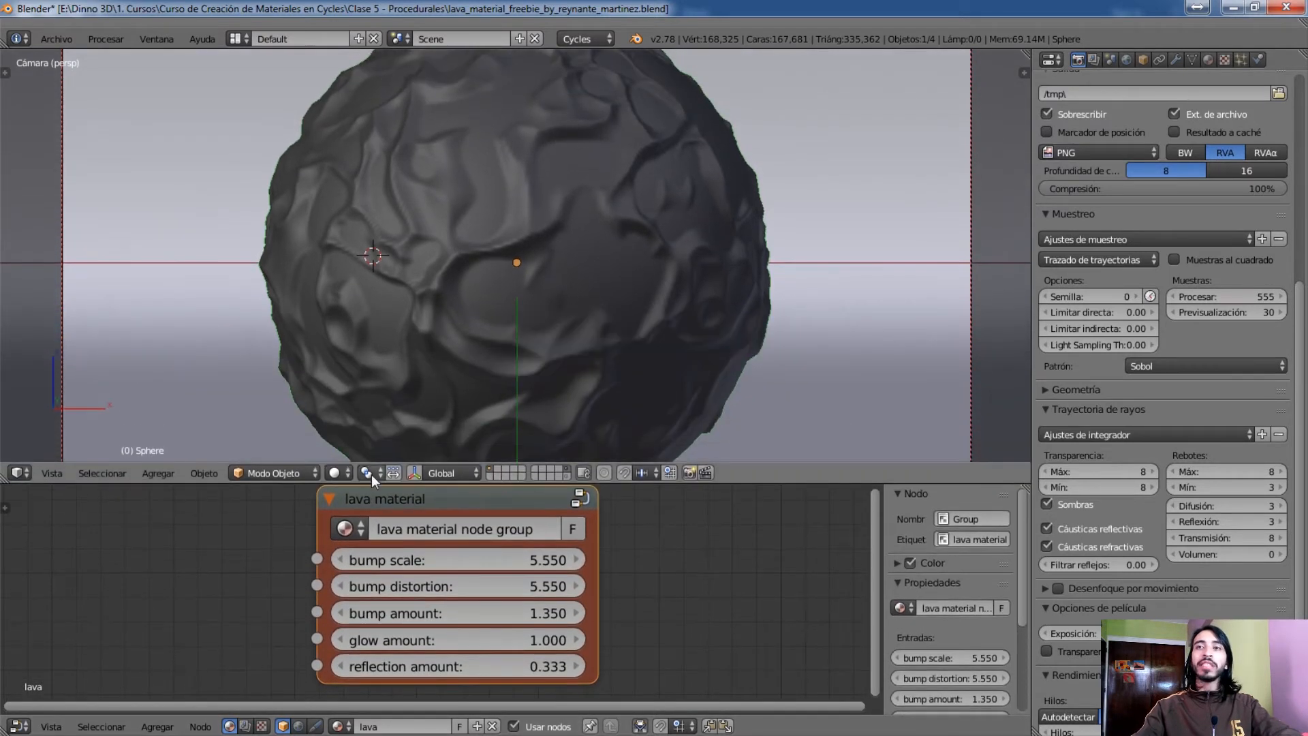
{"action": "left_click", "coordinate": [334, 472]}
{"action": "left_click", "coordinate": [379, 363]}
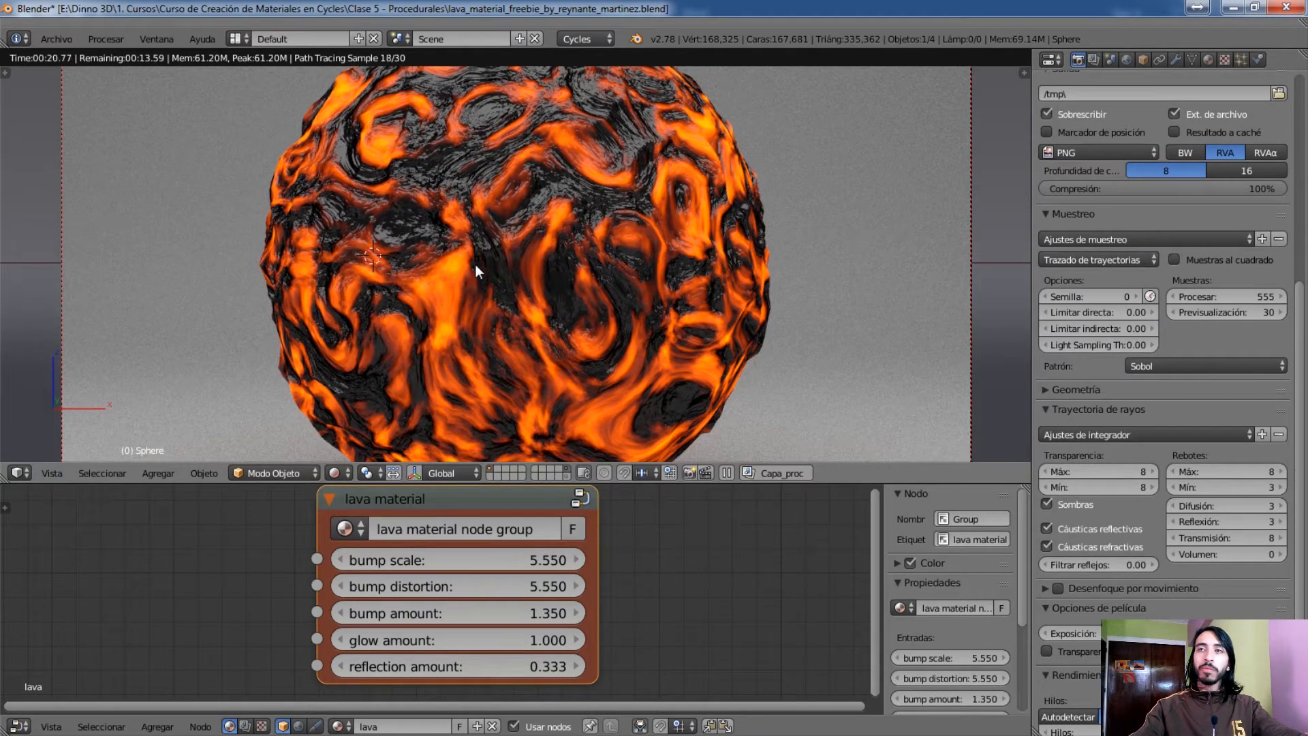
Open the lava material group for editing and set the viewport shading to Sólido
{"action": "left_click", "coordinate": [579, 498]}
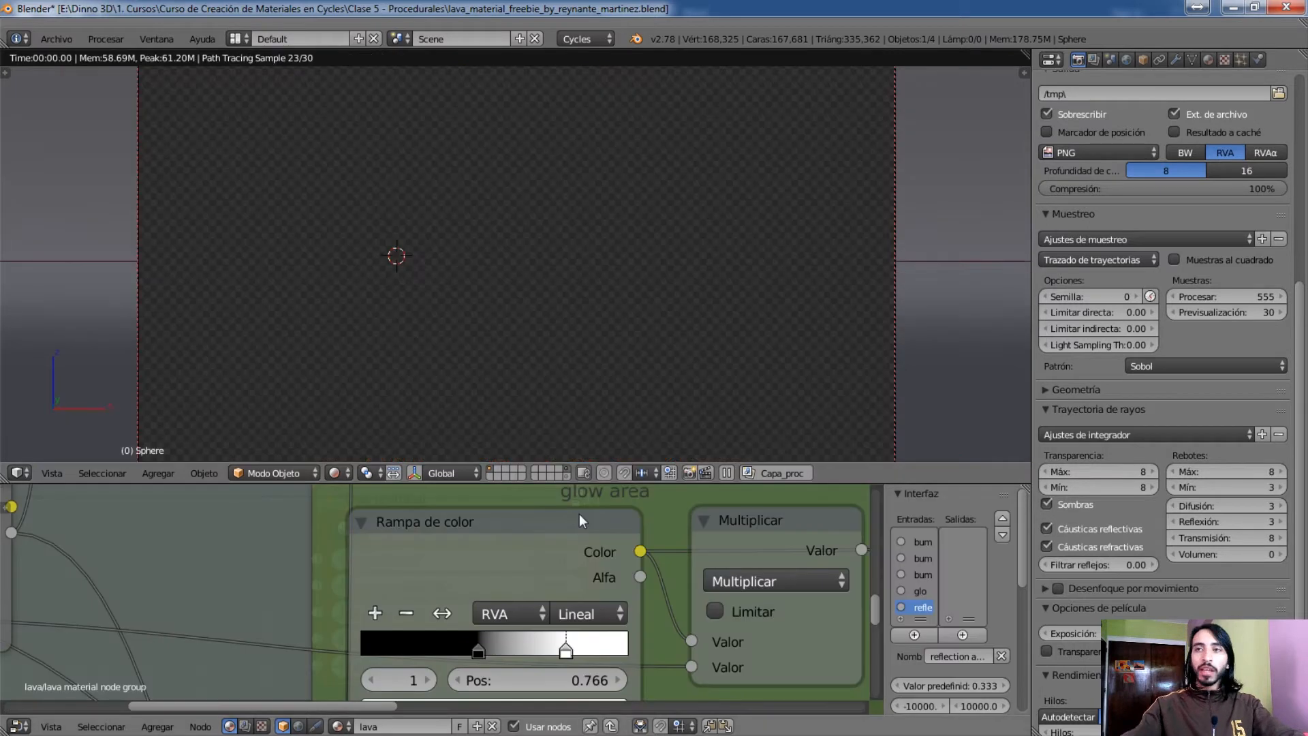
{"action": "left_click", "coordinate": [344, 473]}
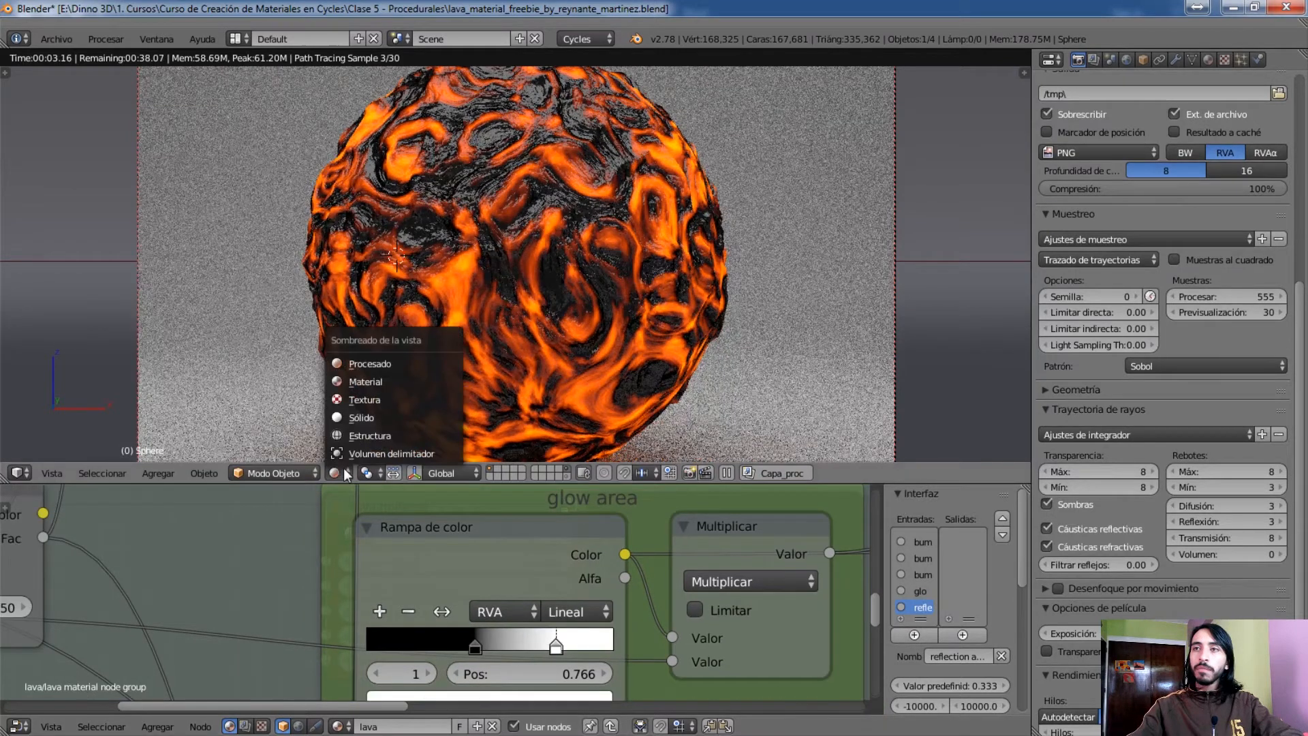
{"action": "left_click", "coordinate": [376, 416]}
Move the Entradas del grupo and Ruido nodes together farther away from the coloured frames
{"action": "scroll", "coordinate": [702, 564], "scroll_direction": "down", "scroll_amount": 3}
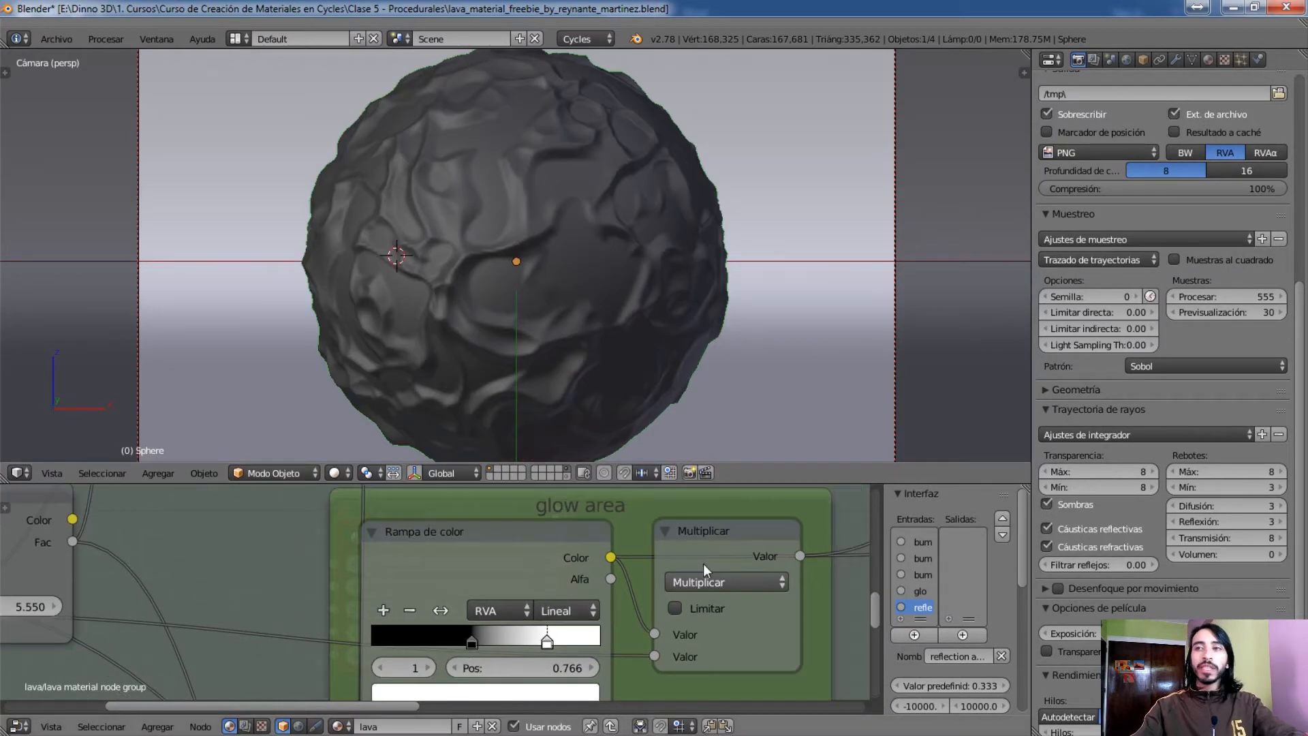
{"action": "scroll", "coordinate": [694, 563], "scroll_direction": "down", "scroll_amount": 3}
{"action": "middle_click_drag", "start_coordinate": [654, 587], "coordinate": [507, 612]}
{"action": "scroll", "coordinate": [518, 592], "scroll_direction": "down", "scroll_amount": 5}
{"action": "scroll", "coordinate": [511, 601], "scroll_direction": "down", "scroll_amount": 5}
{"action": "scroll", "coordinate": [422, 603], "scroll_direction": "up", "scroll_amount": 6}
{"action": "scroll", "coordinate": [423, 606], "scroll_direction": "up", "scroll_amount": 4}
{"action": "middle_click_drag", "start_coordinate": [424, 607], "coordinate": [485, 668]}
{"action": "scroll", "coordinate": [432, 632], "scroll_direction": "up", "scroll_amount": 3}
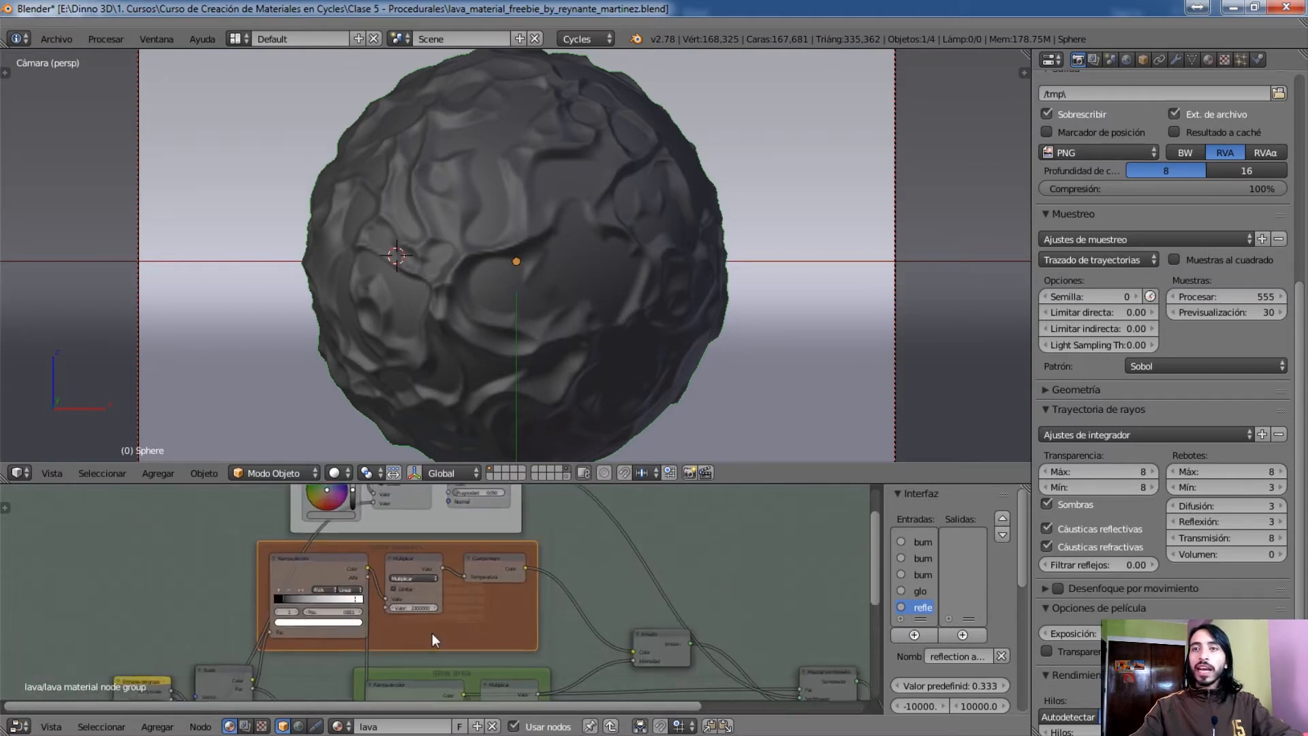
{"action": "scroll", "coordinate": [419, 636], "scroll_direction": "up", "scroll_amount": 1}
{"action": "middle_click_drag", "start_coordinate": [413, 637], "coordinate": [637, 545]}
{"action": "middle_click_drag", "start_coordinate": [259, 604], "coordinate": [411, 571]}
{"action": "left_click", "coordinate": [481, 592]}
{"action": "left_click", "coordinate": [358, 597], "text": "shift"}
{"action": "key", "text": "g"}
{"action": "left_click", "coordinate": [265, 586]}
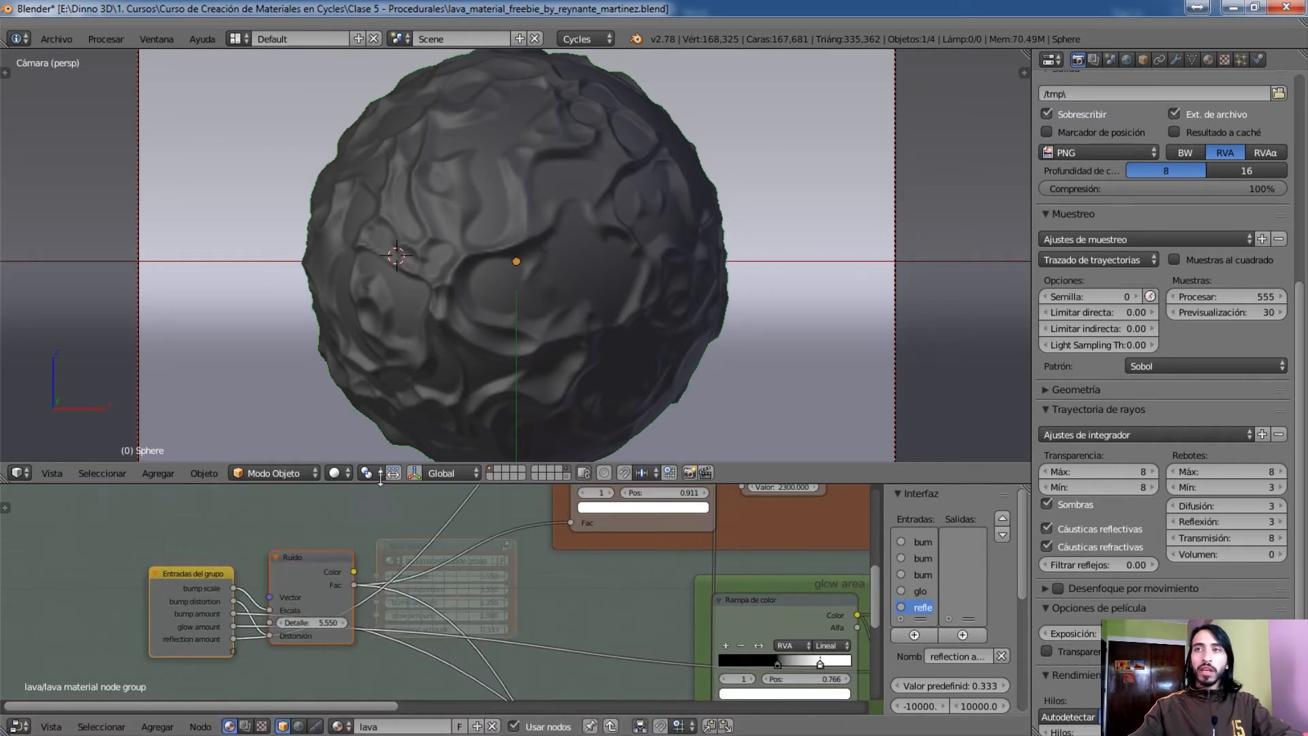
Preview the lava material on the sphere with Procesado viewport shading
{"action": "left_click", "coordinate": [336, 471]}
{"action": "left_click", "coordinate": [392, 362]}
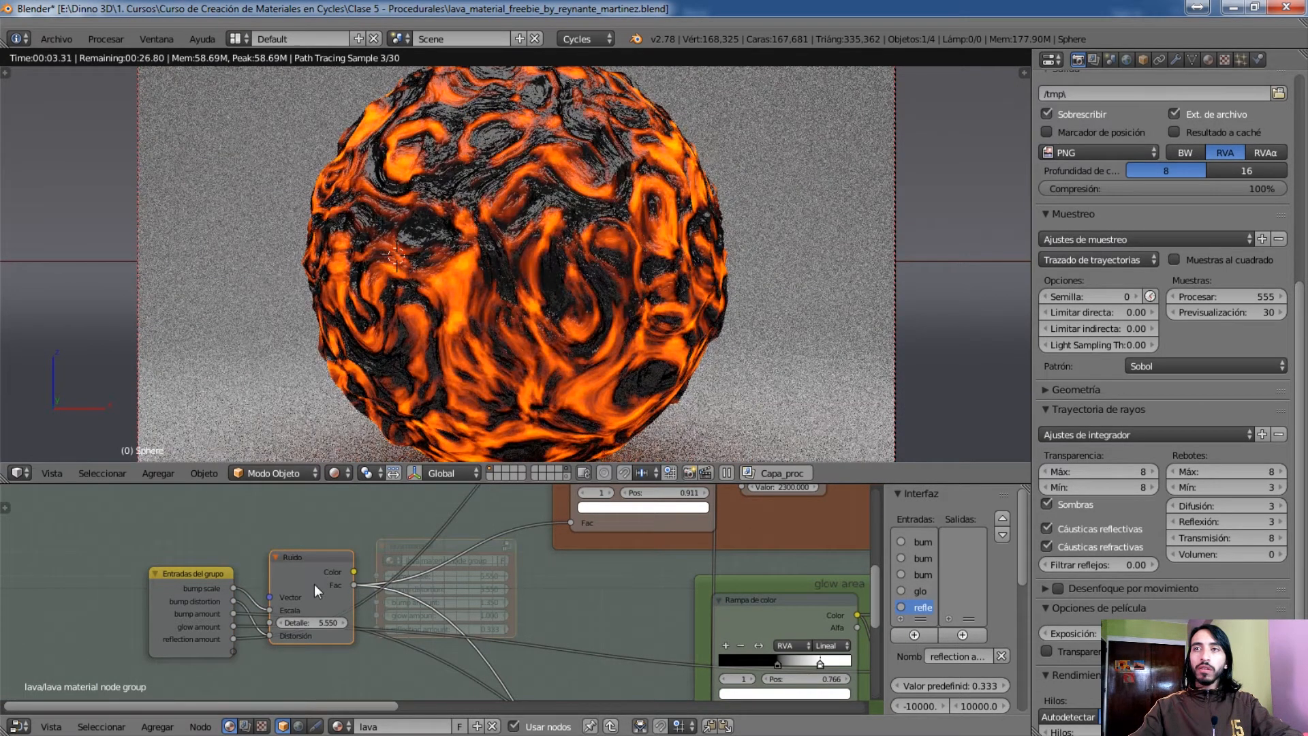
{"action": "left_click", "coordinate": [56, 41]}
{"action": "left_click", "coordinate": [60, 40]}
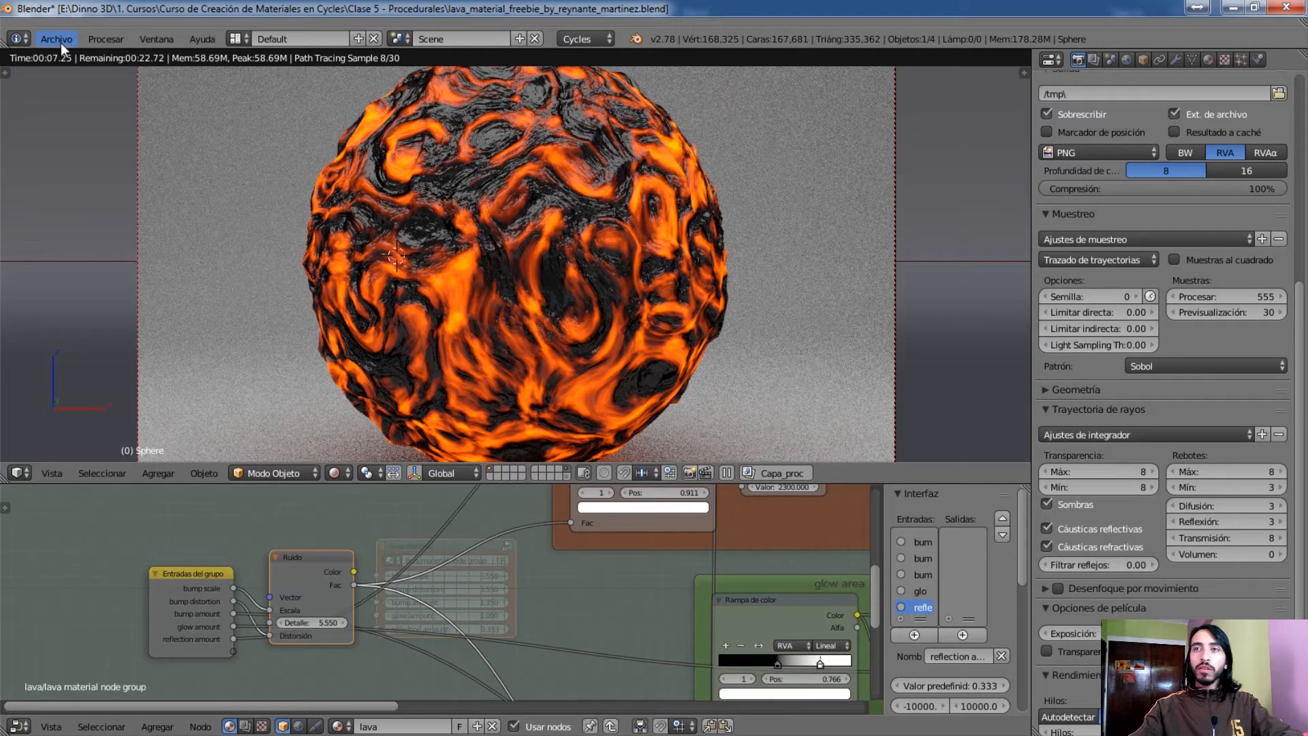
{"action": "left_click", "coordinate": [60, 42]}
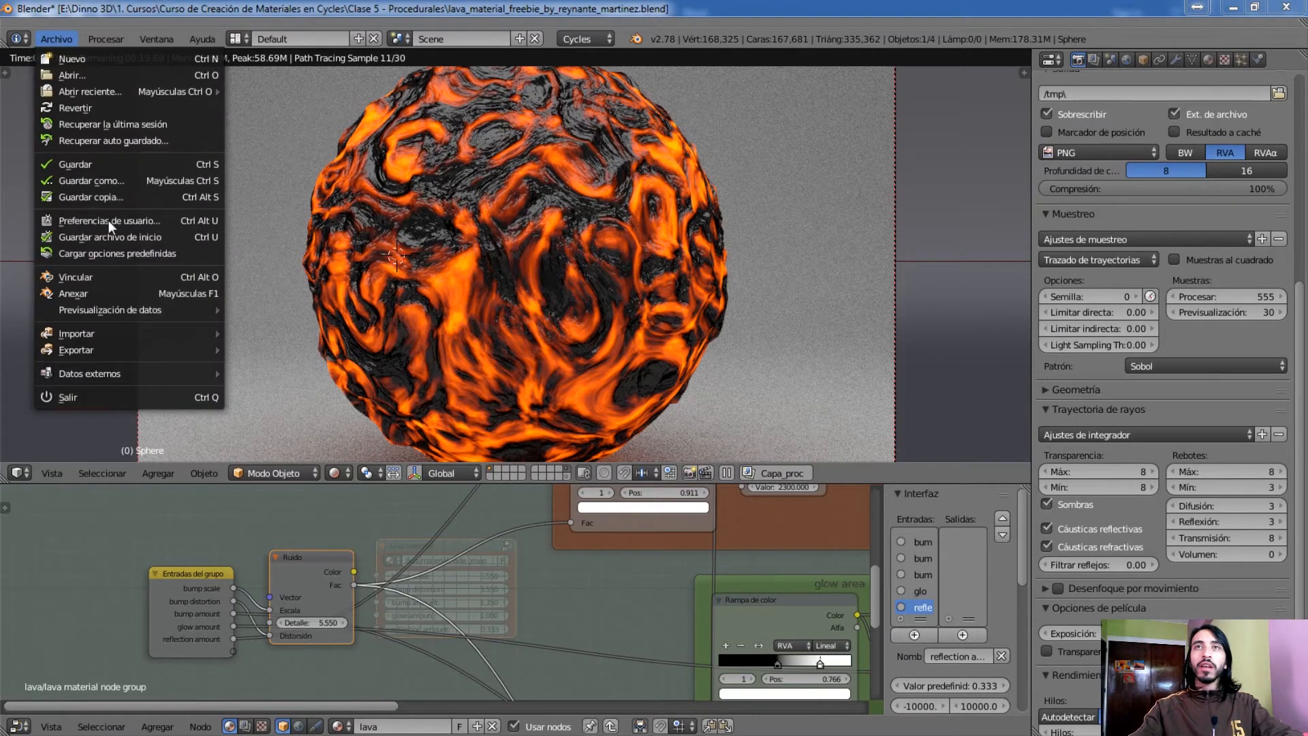
{"action": "left_click", "coordinate": [108, 219]}
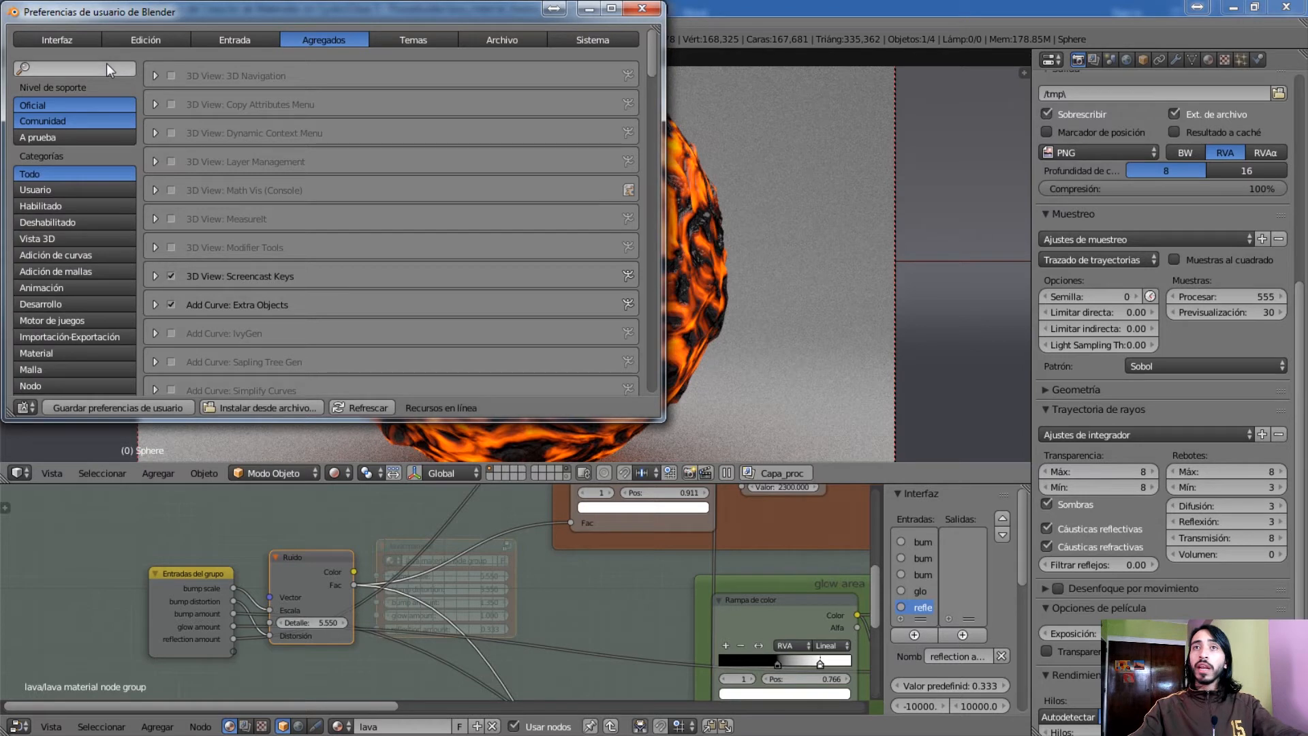
{"action": "left_click", "coordinate": [650, 11]}
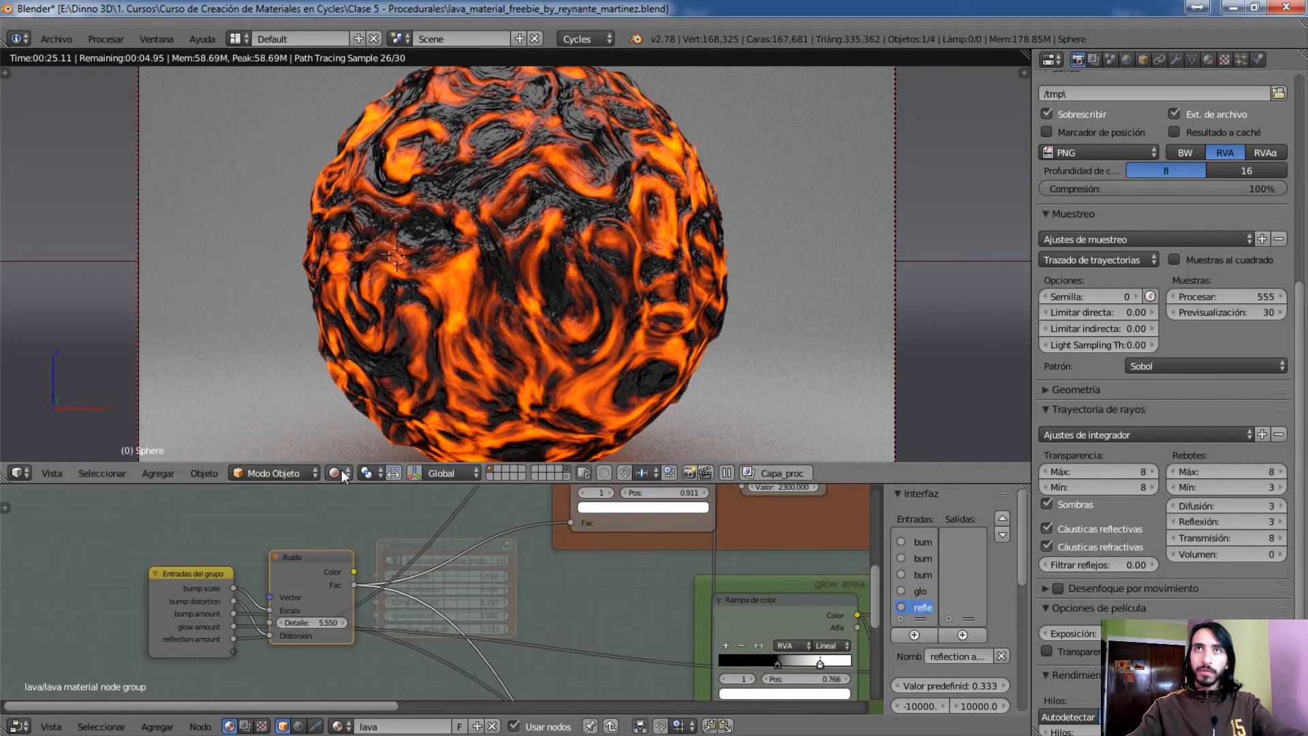
Set the viewport shading to Sólido, search the add-ons in the user preferences for "node" and close the preferences
{"action": "left_click", "coordinate": [335, 473]}
{"action": "left_click", "coordinate": [355, 411]}
{"action": "left_click", "coordinate": [56, 39]}
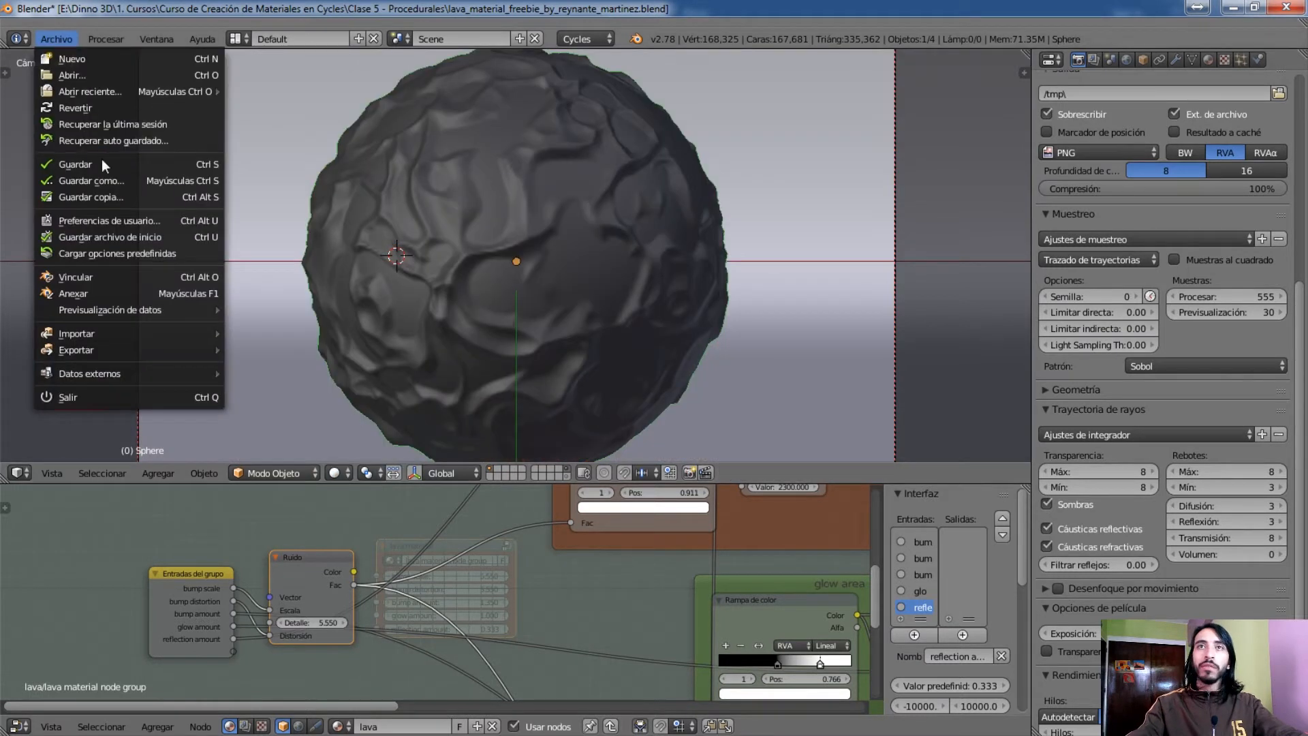
{"action": "left_click", "coordinate": [112, 220]}
{"action": "left_click", "coordinate": [90, 71]}
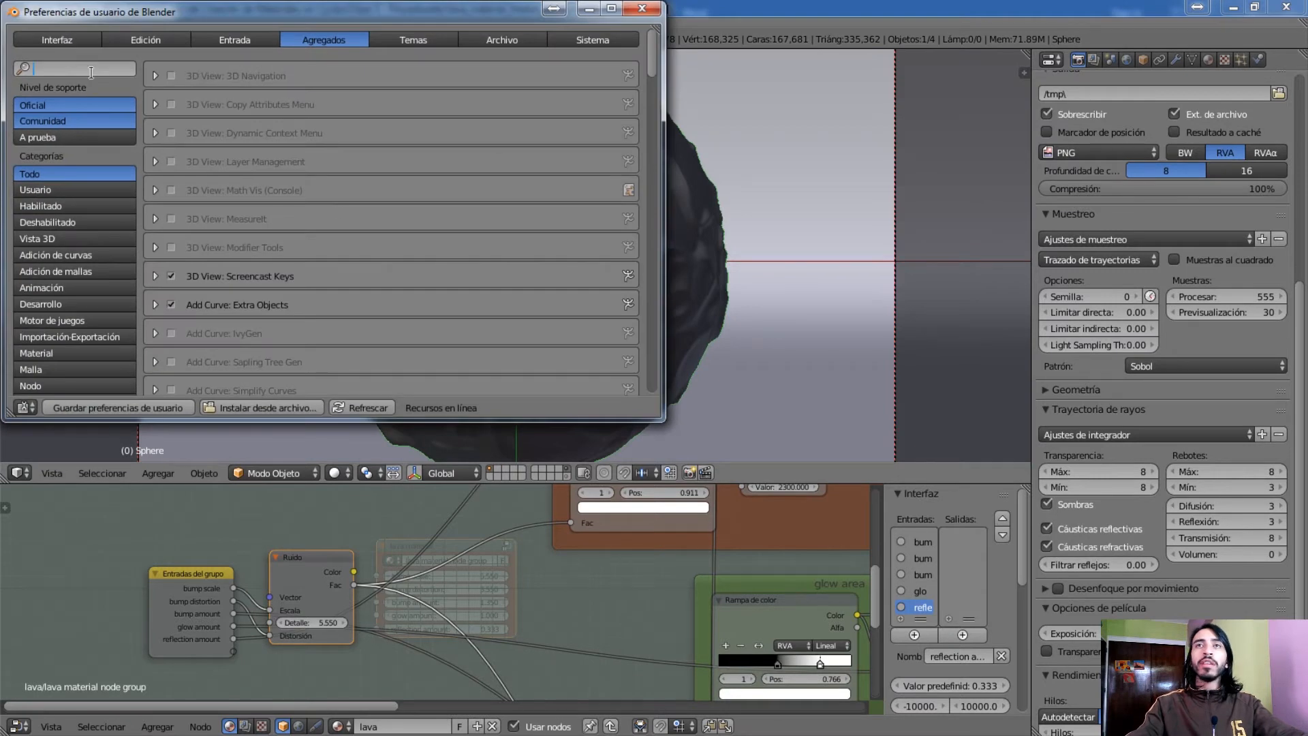
{"action": "type", "text": "node"}
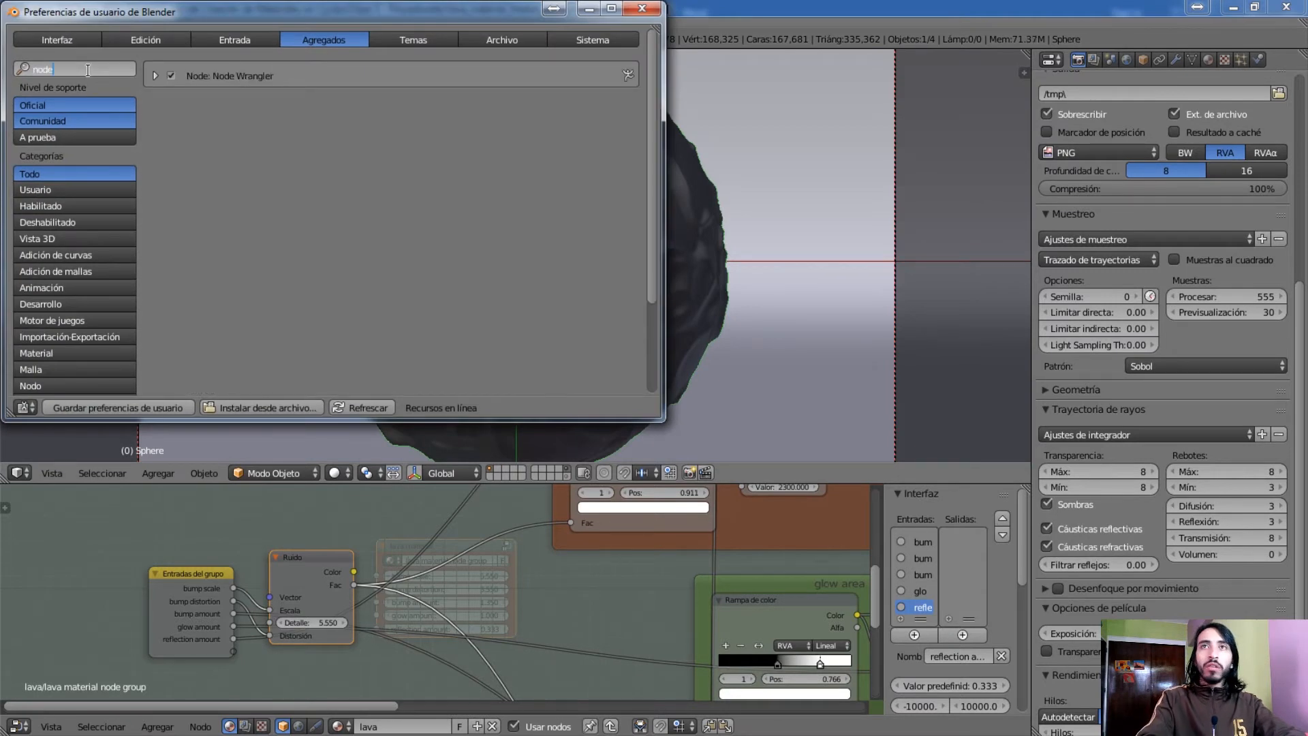
{"action": "key", "text": "Return"}
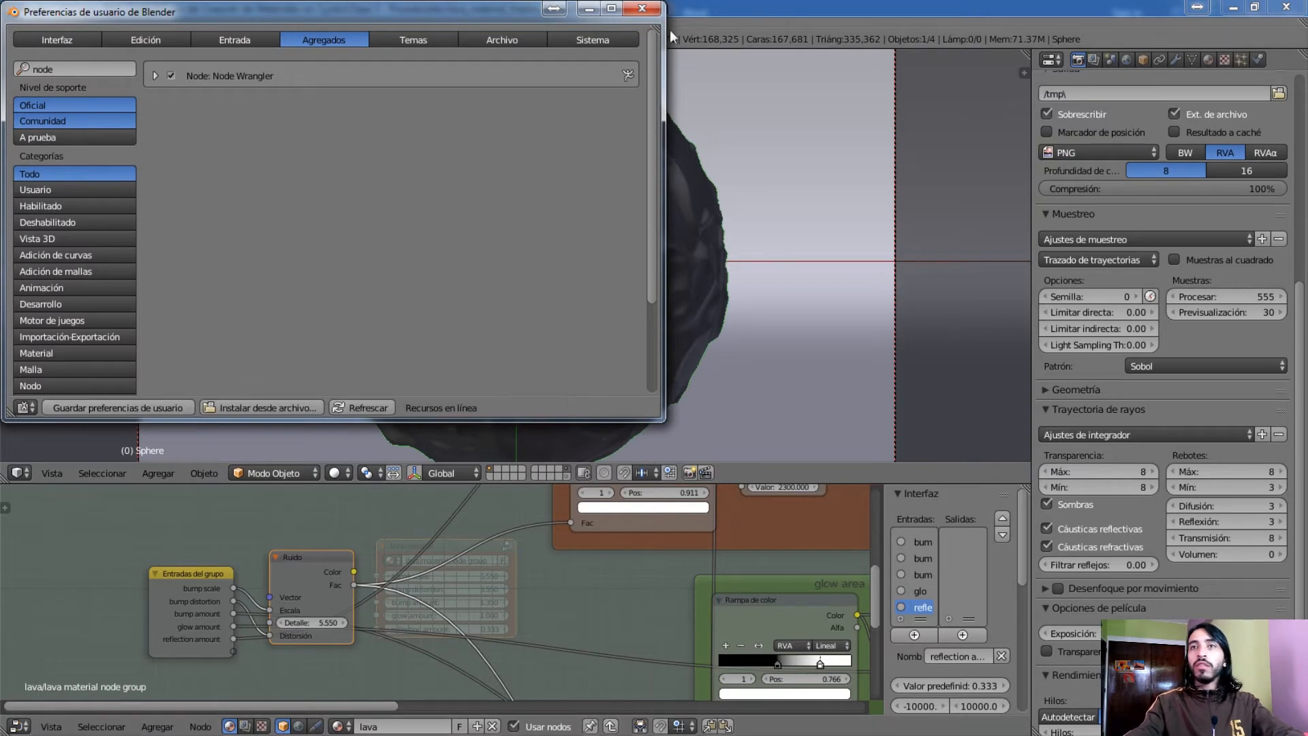
{"action": "left_click", "coordinate": [642, 10]}
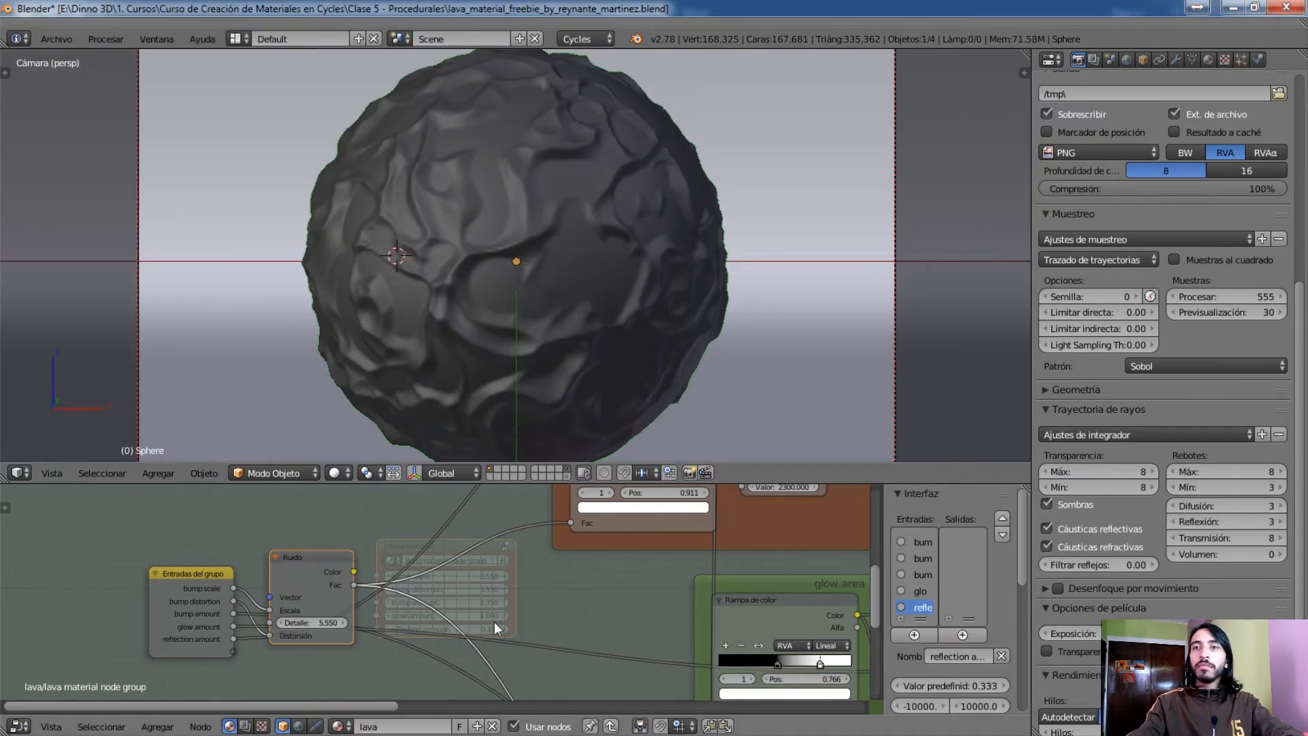
Select the Ruido node, all frames and the shader nodes, and separate them from the lava material group into the main lava tree
{"action": "scroll", "coordinate": [550, 616], "scroll_direction": "down", "scroll_amount": 6}
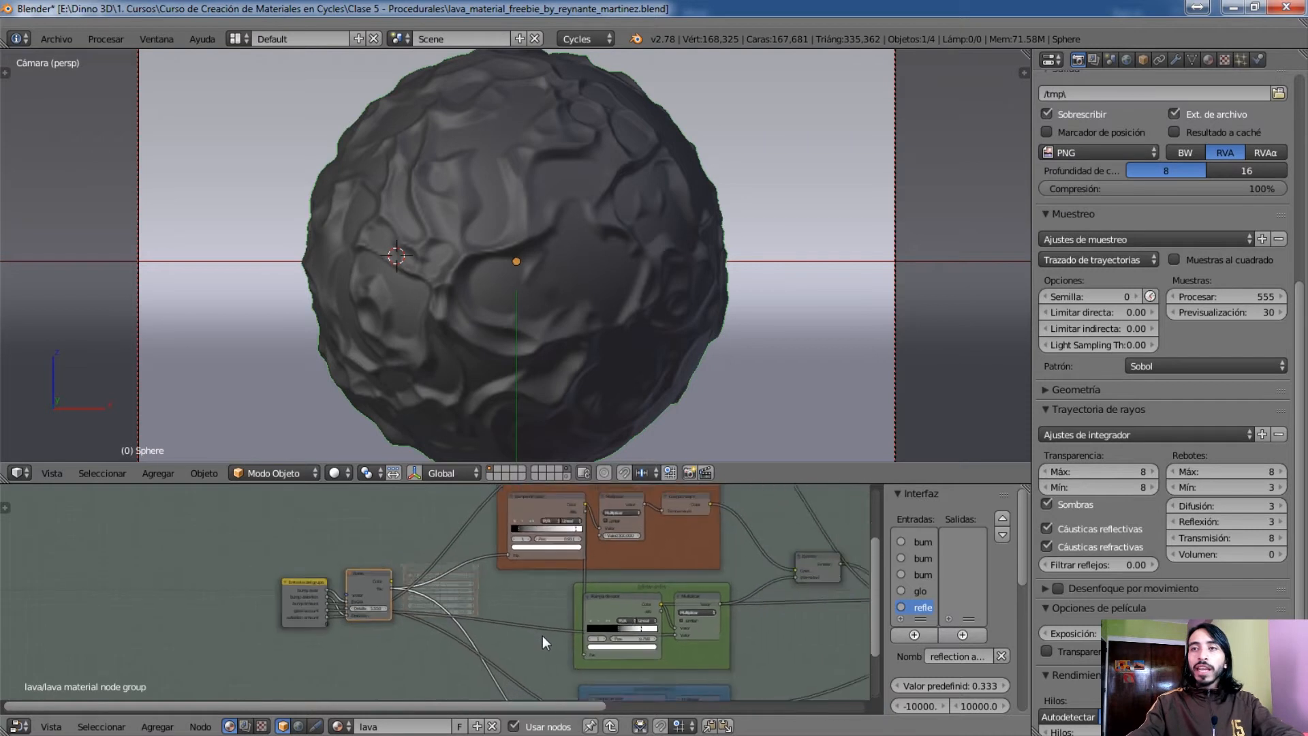
{"action": "scroll", "coordinate": [542, 632], "scroll_direction": "down", "scroll_amount": 1}
{"action": "middle_click_drag", "start_coordinate": [543, 633], "coordinate": [383, 614]}
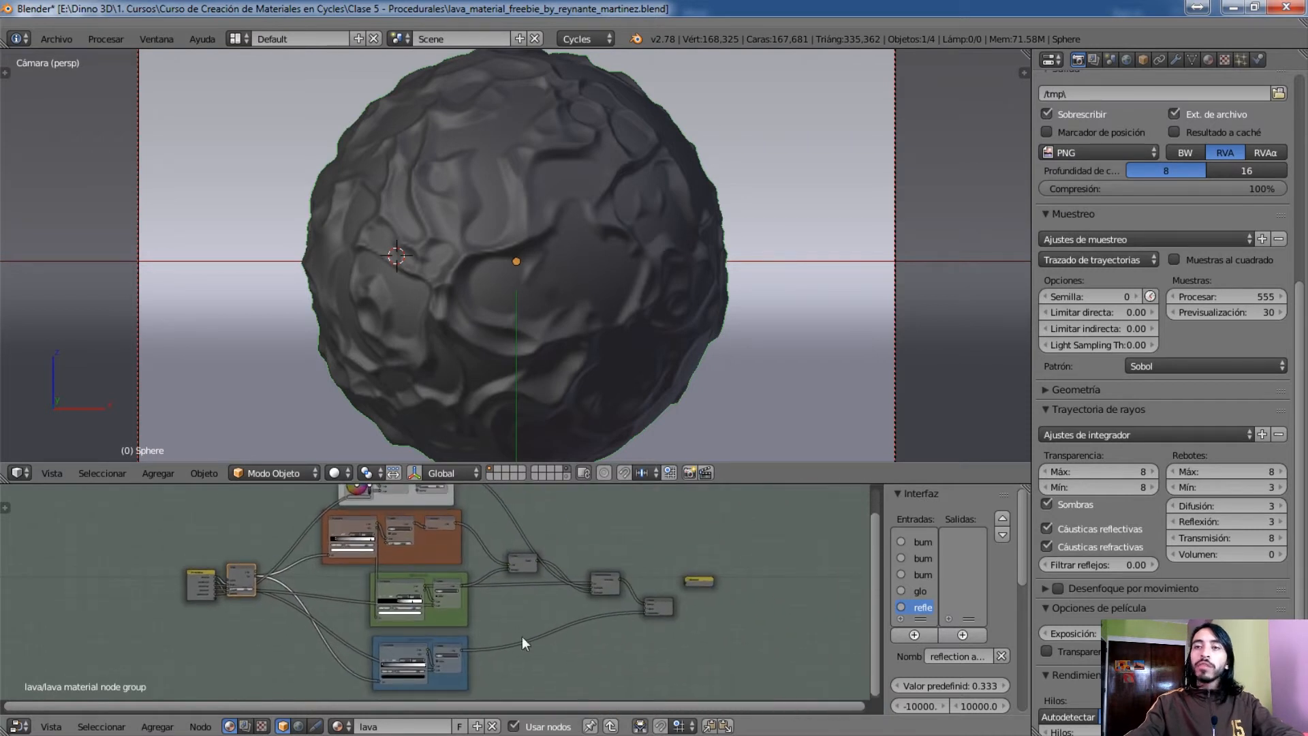
{"action": "middle_click_drag", "start_coordinate": [642, 647], "coordinate": [686, 644]}
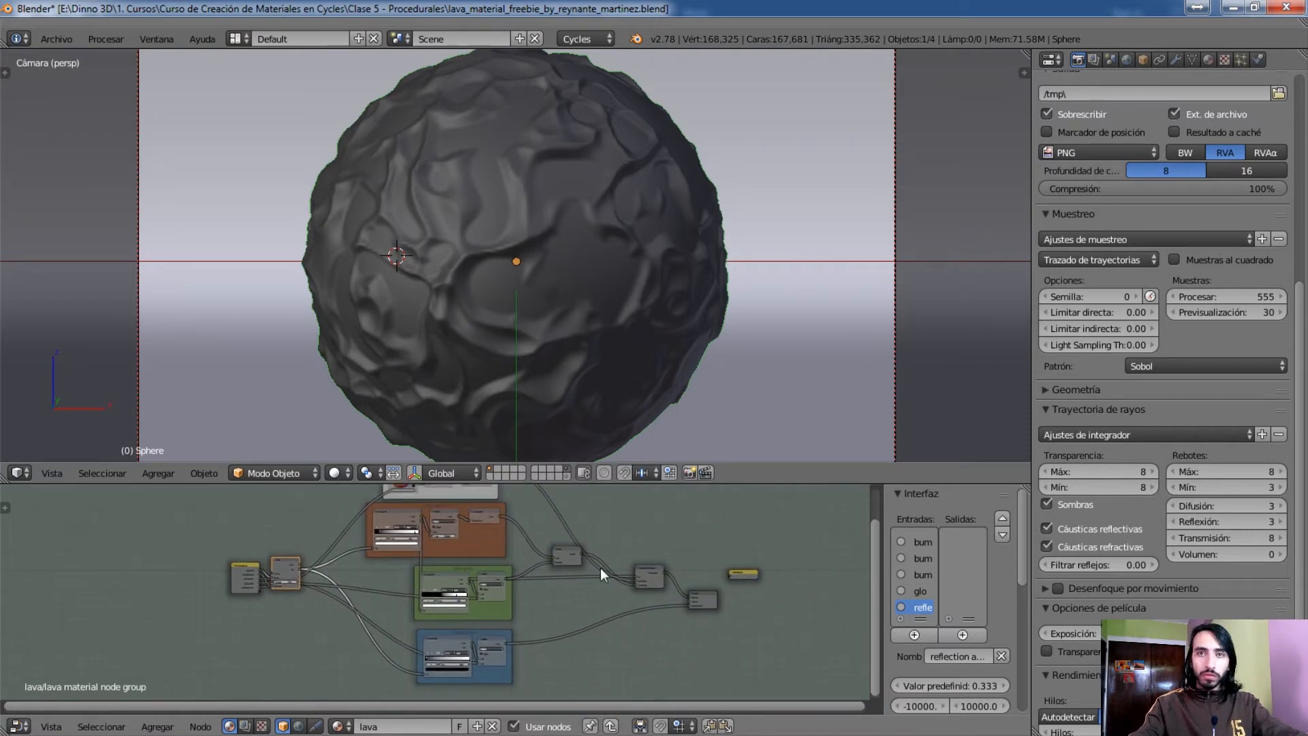
{"action": "scroll", "coordinate": [472, 613], "scroll_direction": "down", "scroll_amount": 2}
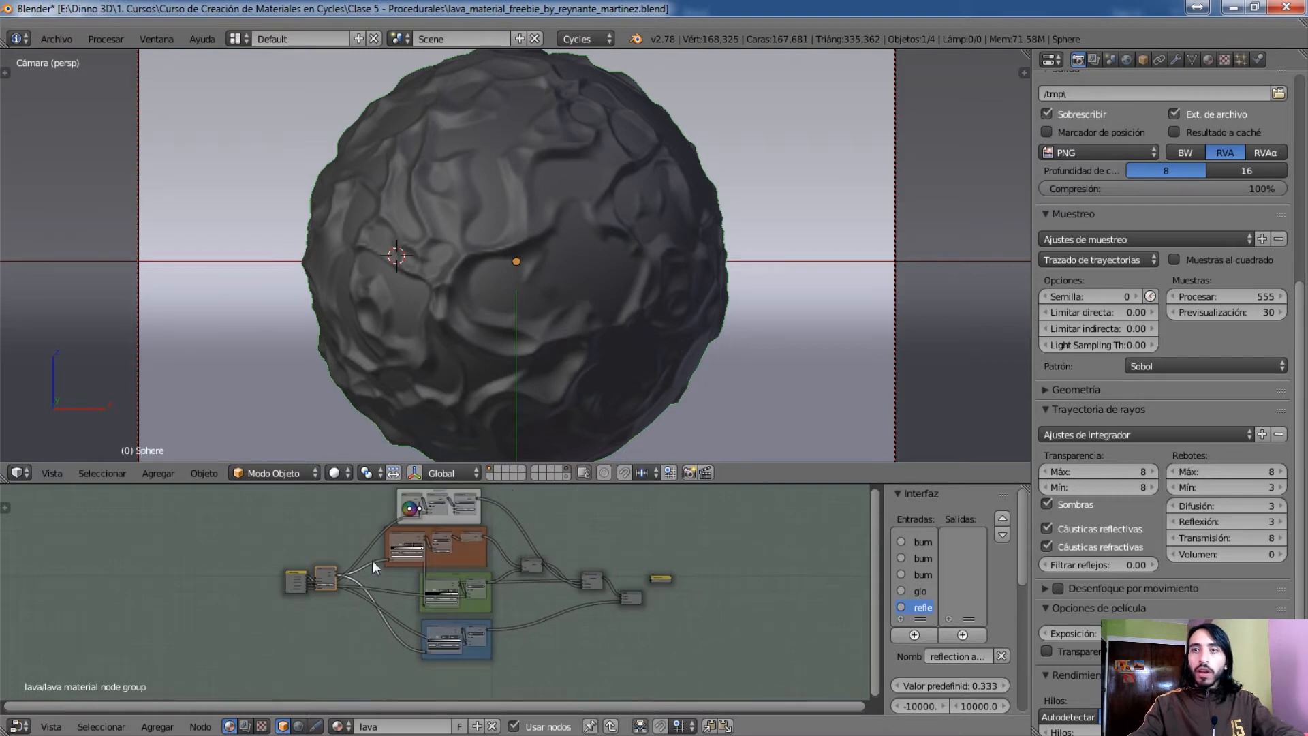
{"action": "middle_click_drag", "start_coordinate": [385, 546], "coordinate": [356, 549]}
{"action": "key", "text": "b"}
{"action": "left_click_drag", "start_coordinate": [305, 489], "coordinate": [625, 687]}
{"action": "middle_click_drag", "start_coordinate": [597, 676], "coordinate": [619, 656]}
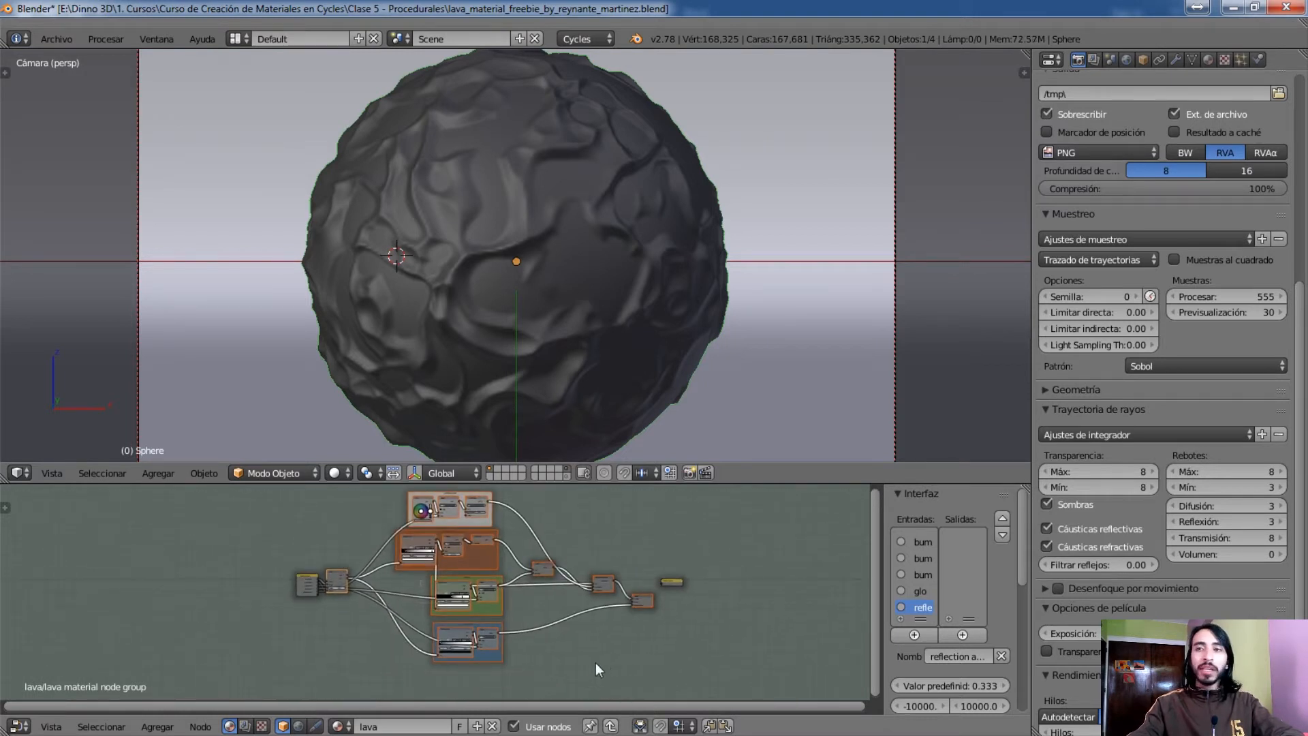
{"action": "key", "text": "Tab"}
{"action": "key", "text": "alt+g"}
{"action": "middle_click_drag", "start_coordinate": [528, 640], "coordinate": [477, 631]}
{"action": "left_click", "coordinate": [259, 654]}
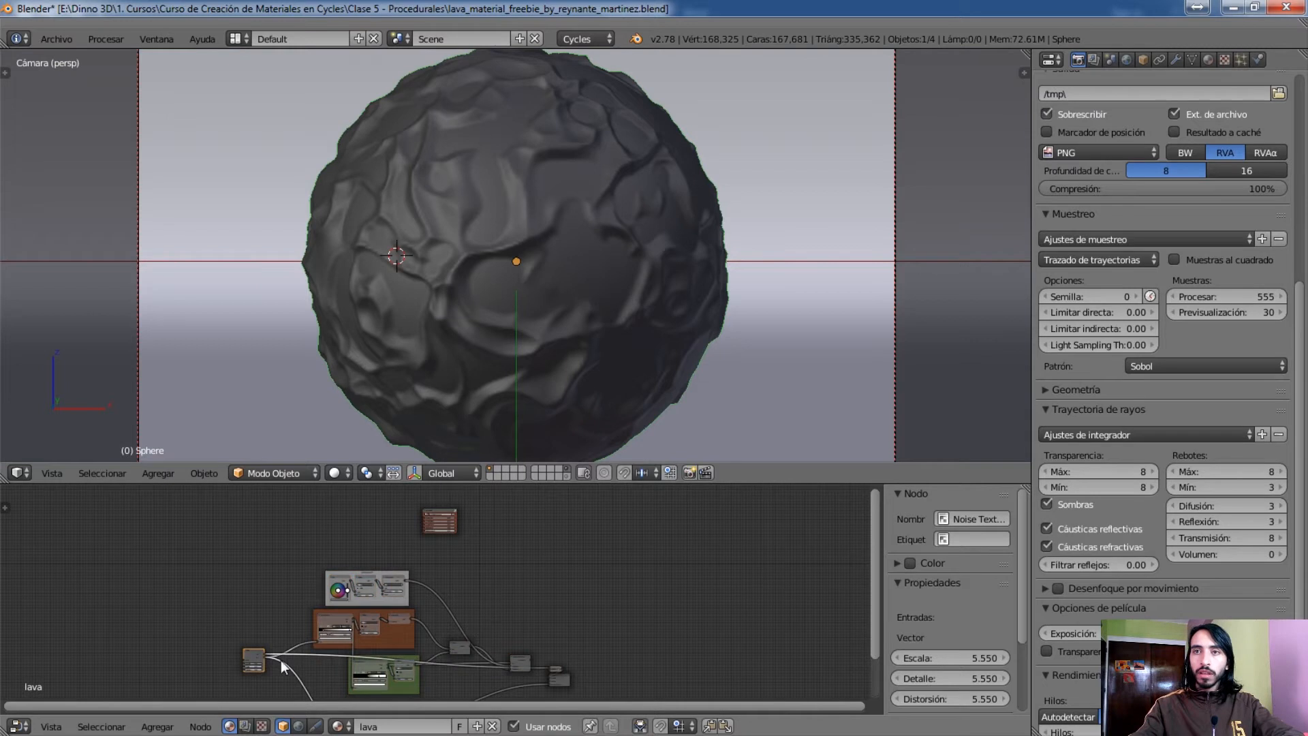
{"action": "key", "text": "ctrl+z"}
Render the lava sphere in the viewport with Procesado shading to check the separated nodes, and return the shading to Sólido
{"action": "left_click", "coordinate": [337, 472]}
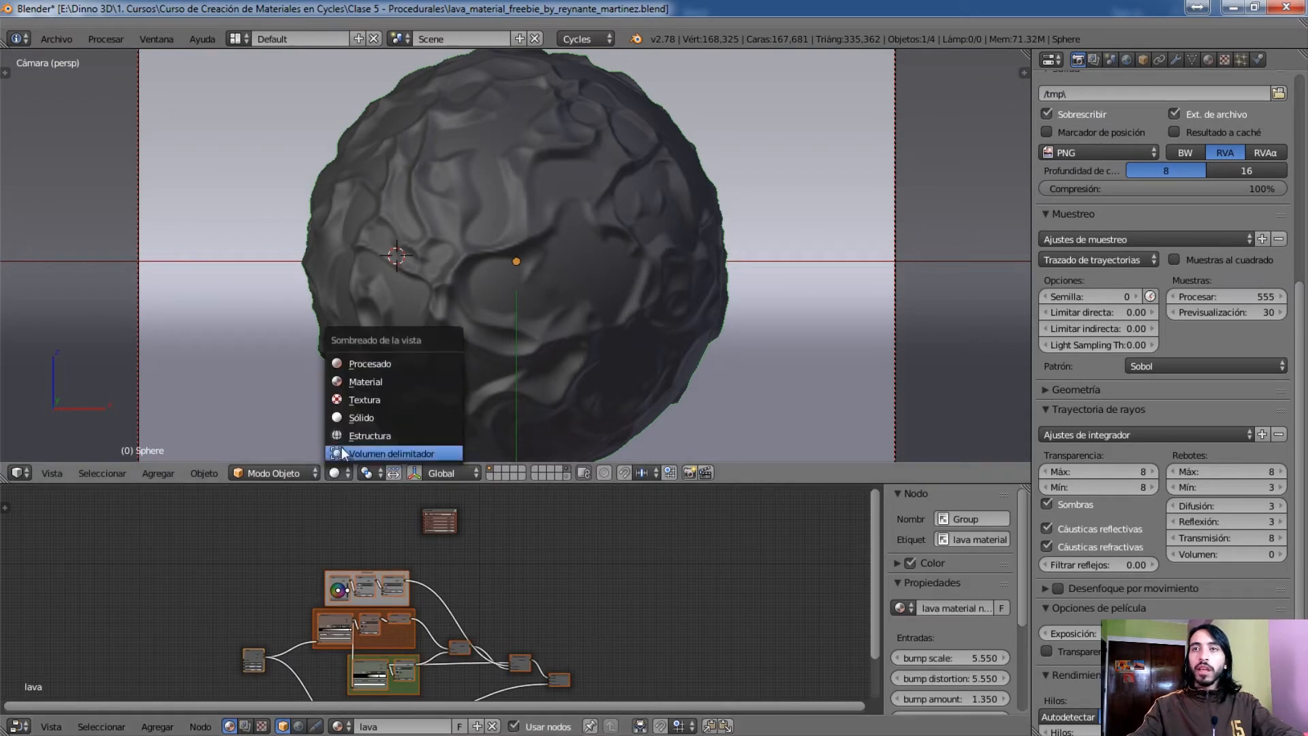
{"action": "left_click", "coordinate": [356, 363]}
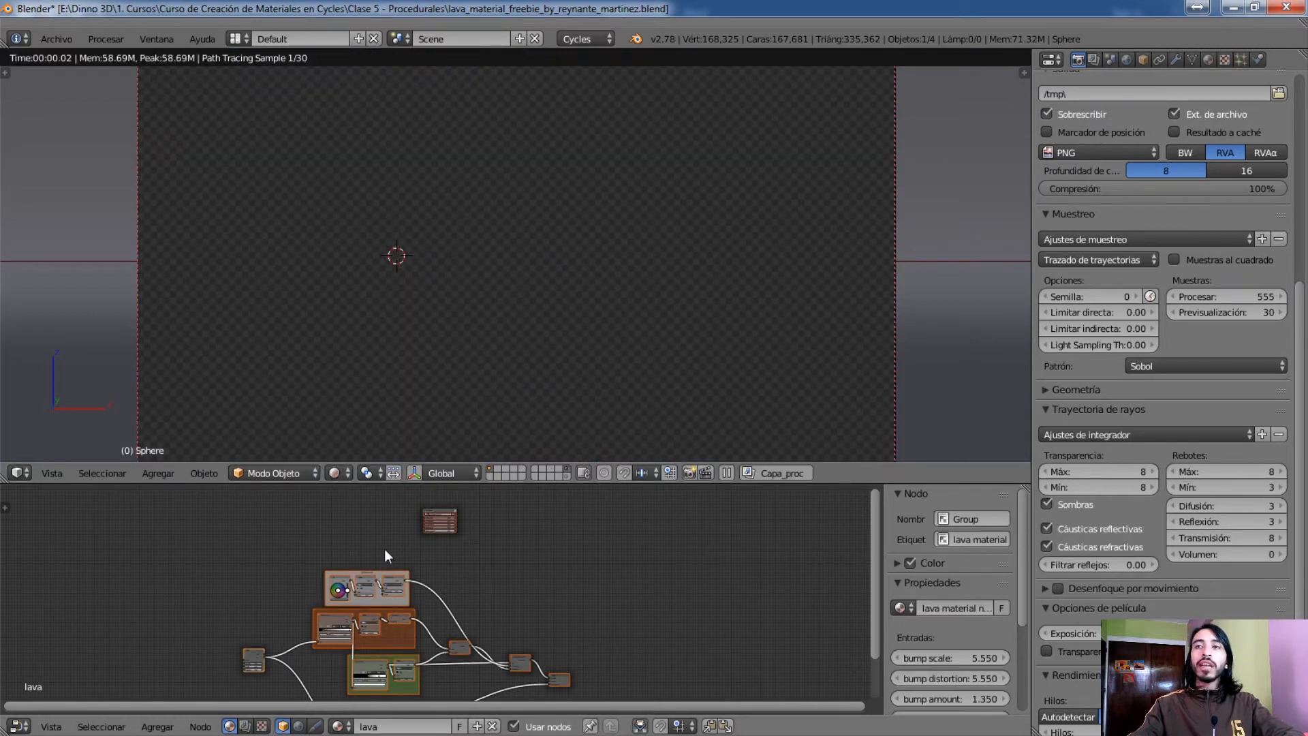
{"action": "middle_click_drag", "start_coordinate": [385, 560], "coordinate": [389, 554]}
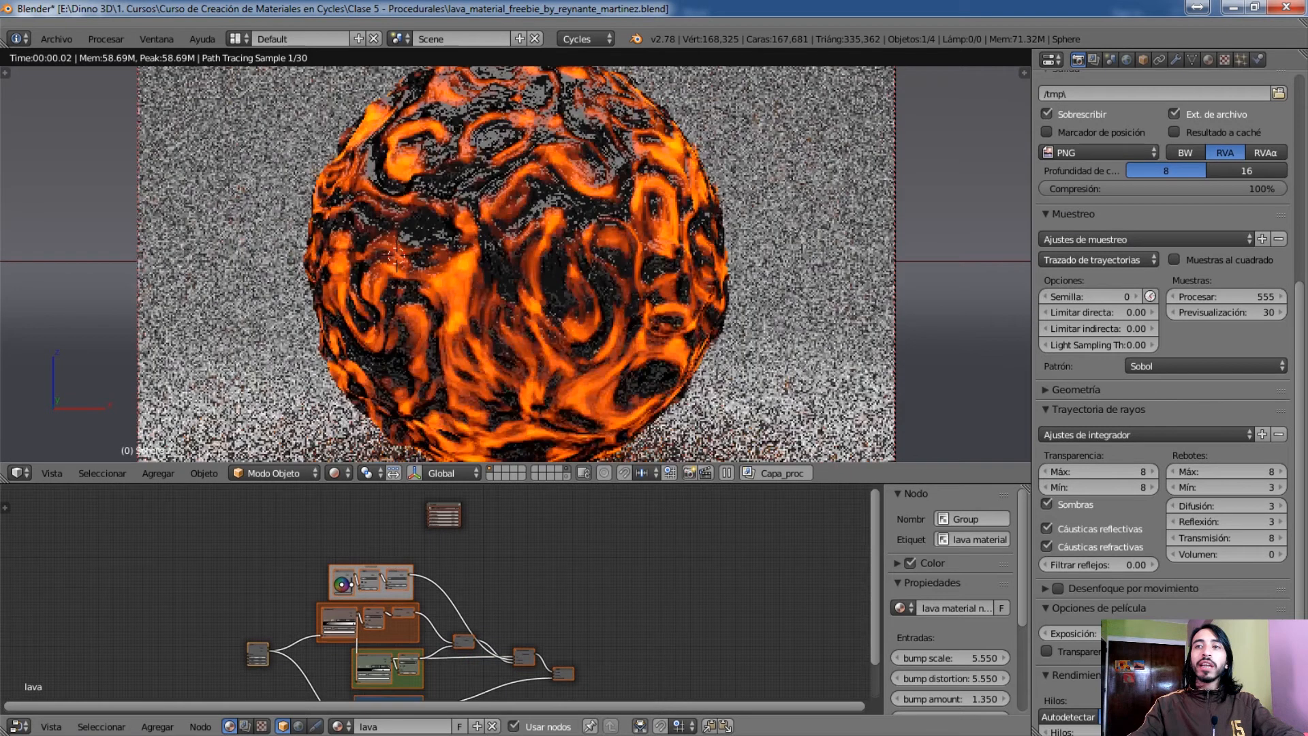
{"action": "middle_click_drag", "start_coordinate": [547, 501], "coordinate": [394, 615]}
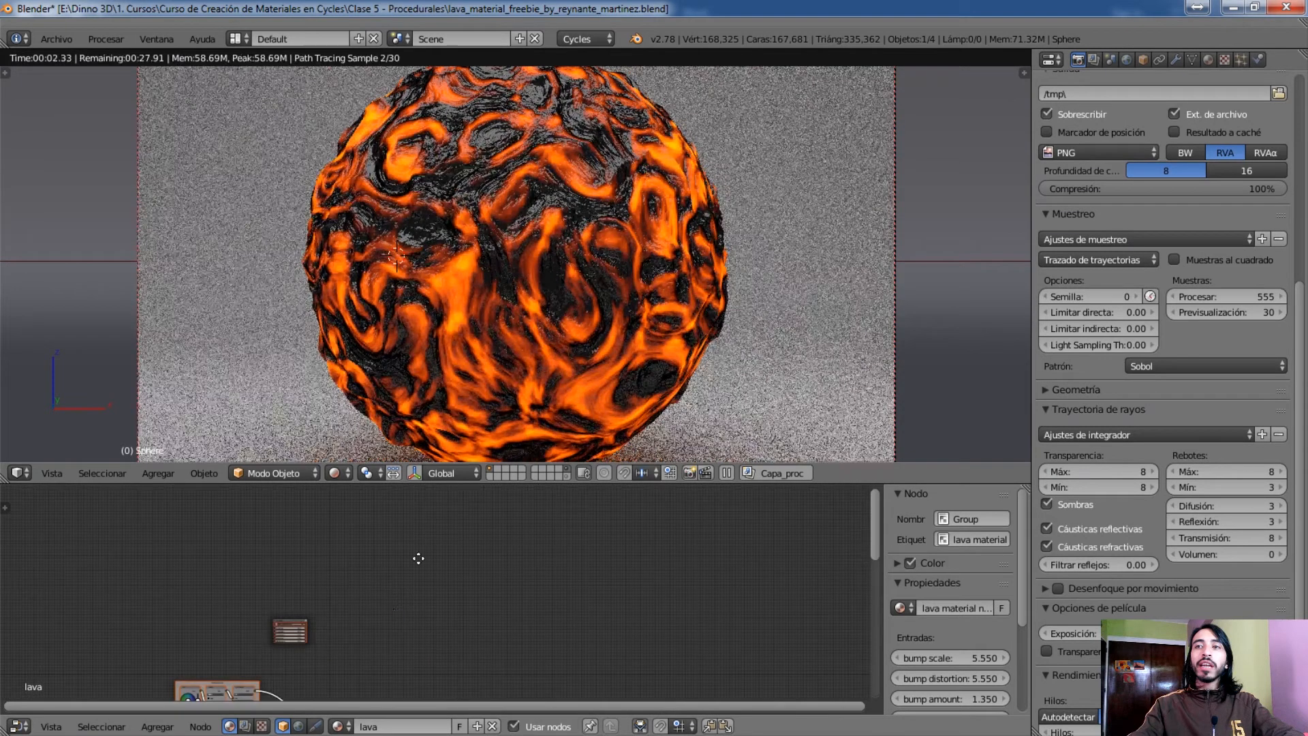
{"action": "middle_click_drag", "start_coordinate": [419, 558], "coordinate": [442, 513]}
{"action": "middle_click_drag", "start_coordinate": [318, 682], "coordinate": [322, 665]}
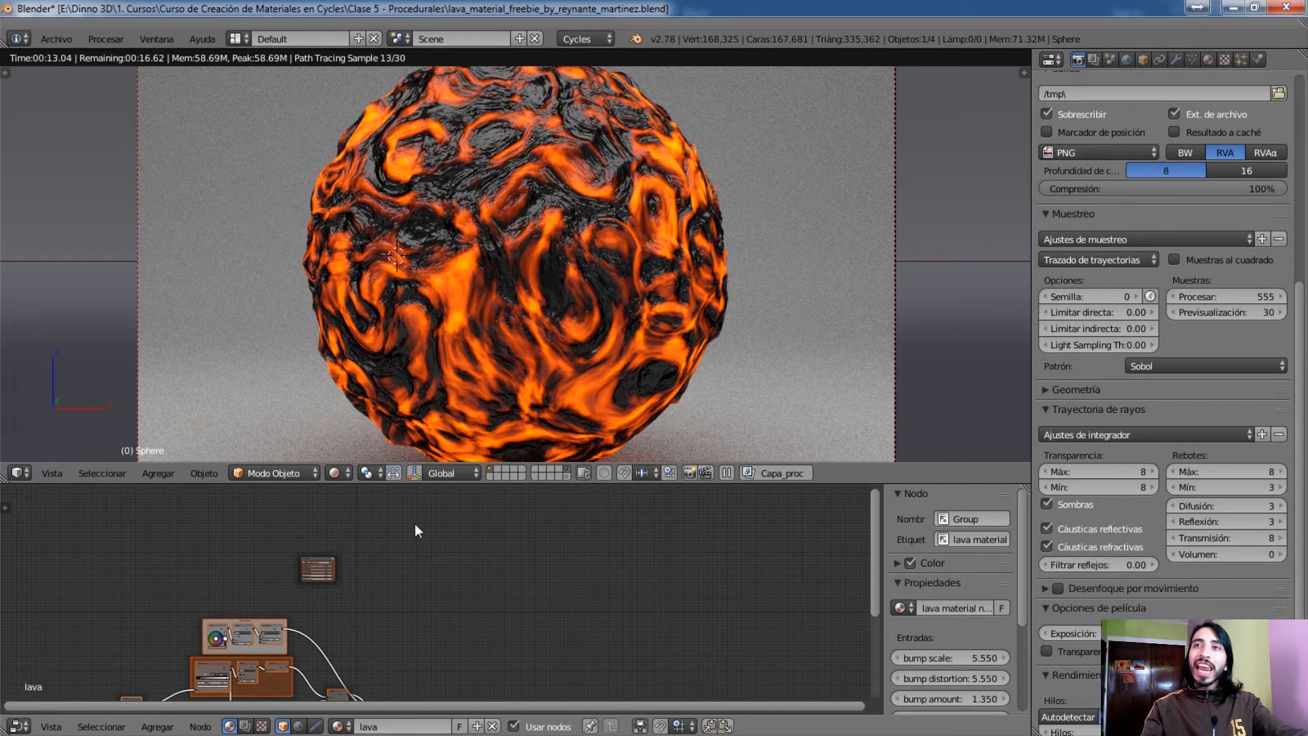
{"action": "left_click", "coordinate": [341, 473]}
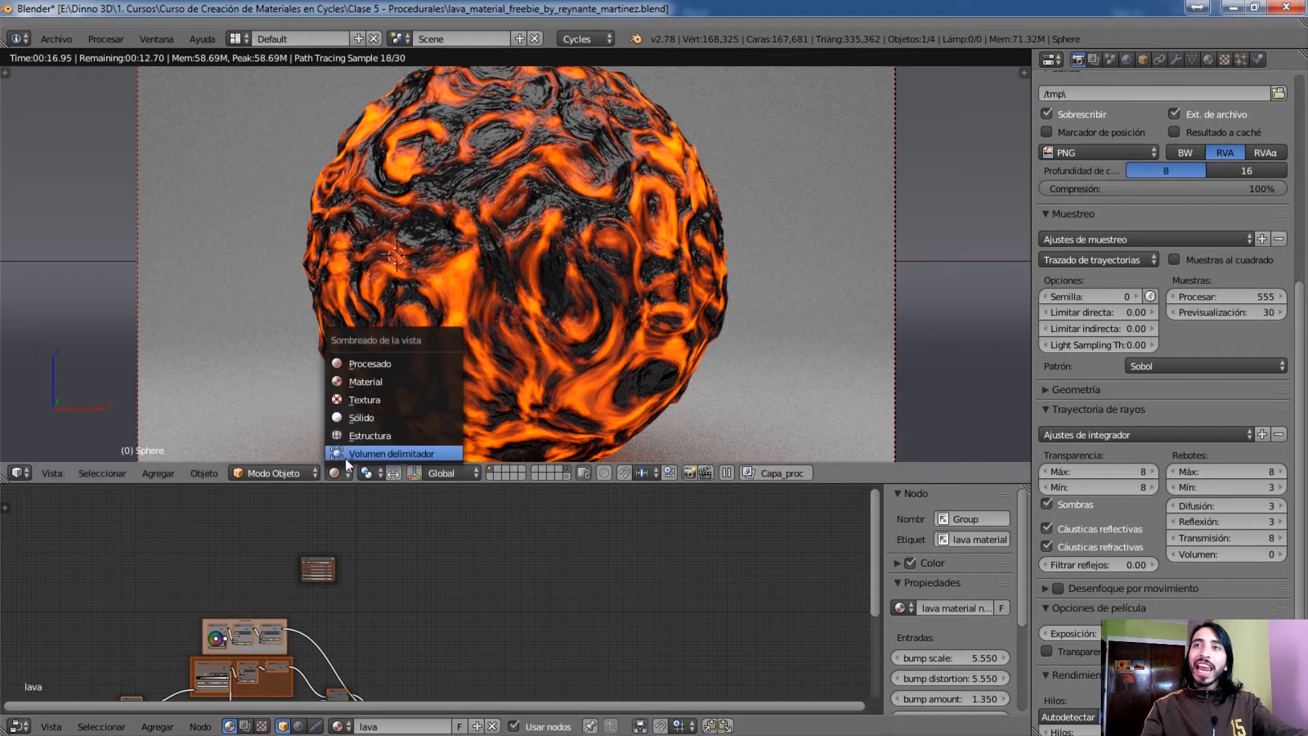
{"action": "left_click", "coordinate": [362, 418]}
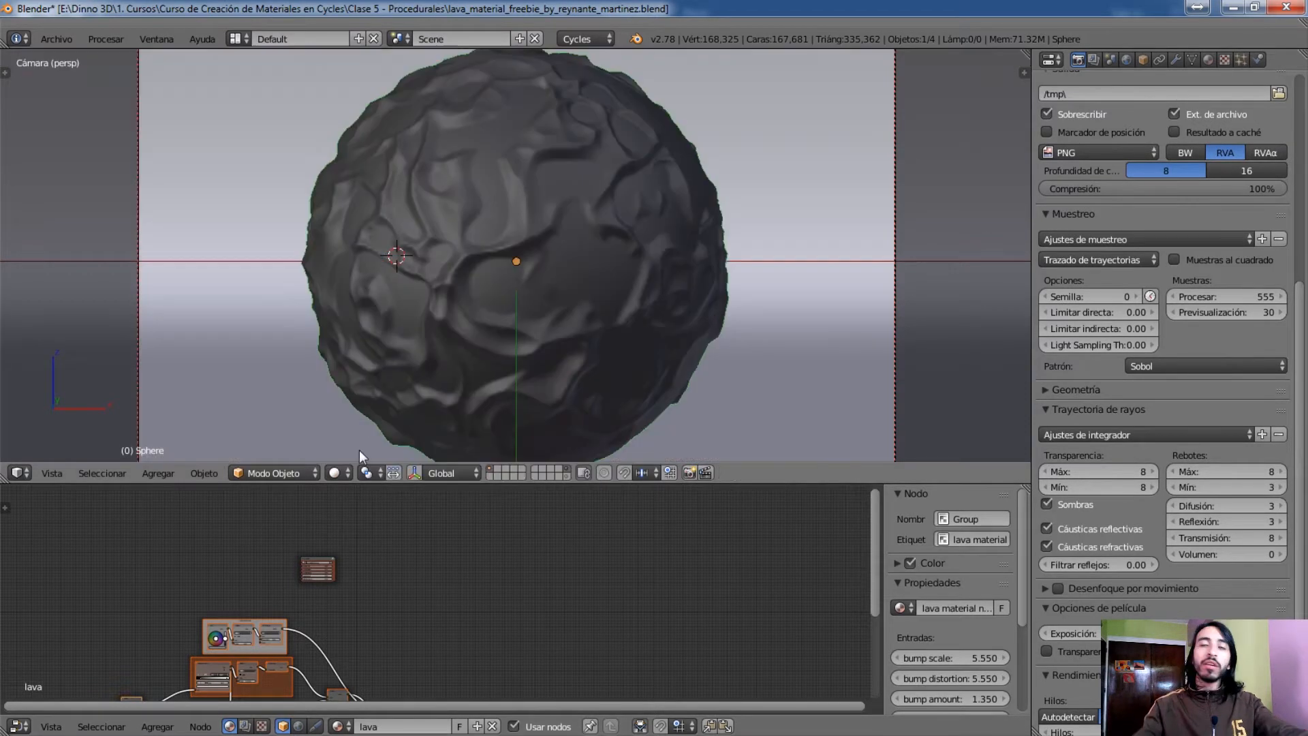
{"action": "scroll", "coordinate": [366, 669], "scroll_direction": "up", "scroll_amount": 6}
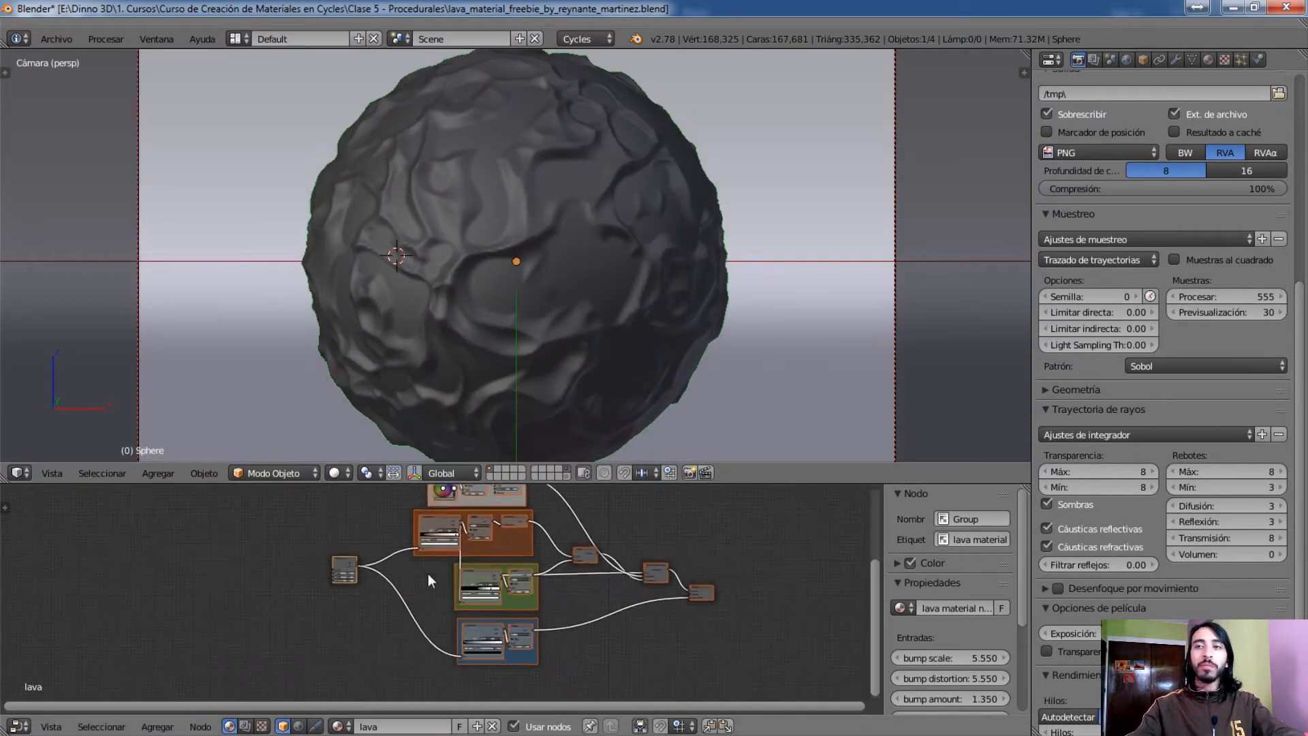
Try previewing the Ruido node's output on the sphere with Material and Procesado viewport shading
{"action": "scroll", "coordinate": [374, 619], "scroll_direction": "up", "scroll_amount": 3}
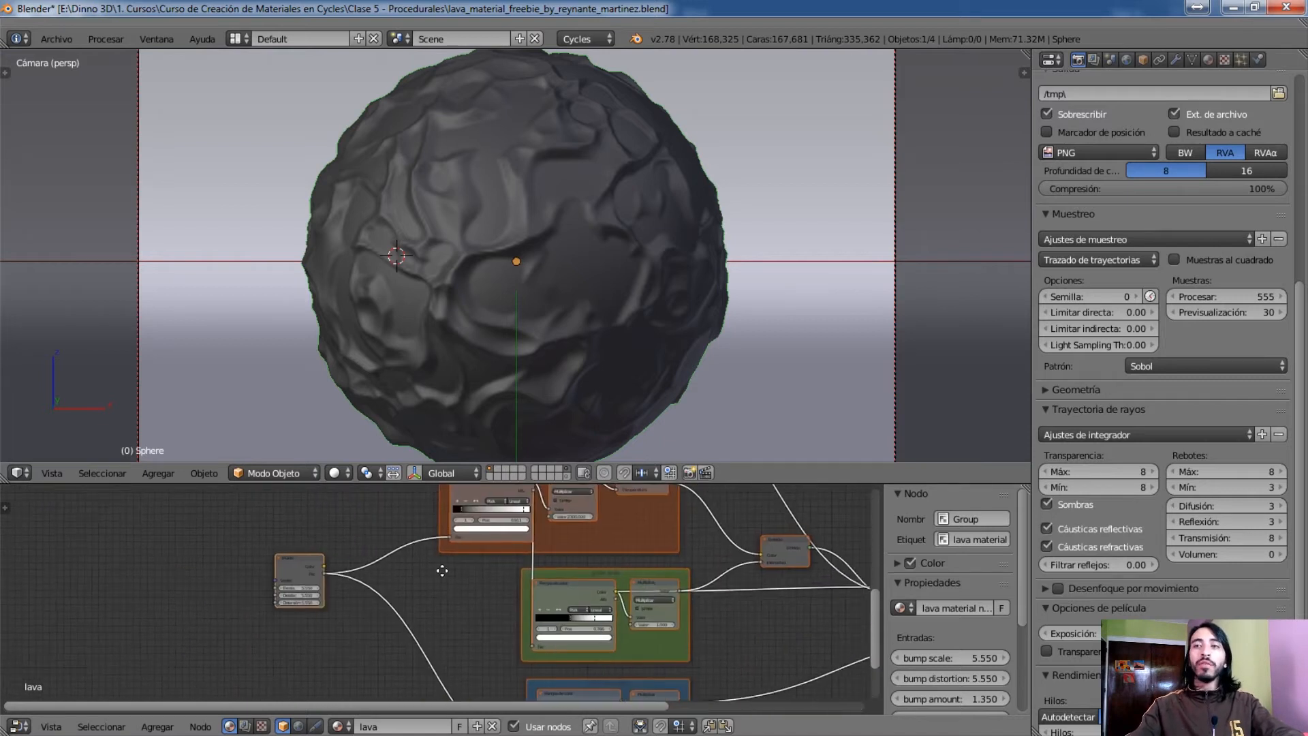
{"action": "scroll", "coordinate": [265, 582], "scroll_direction": "up", "scroll_amount": 1}
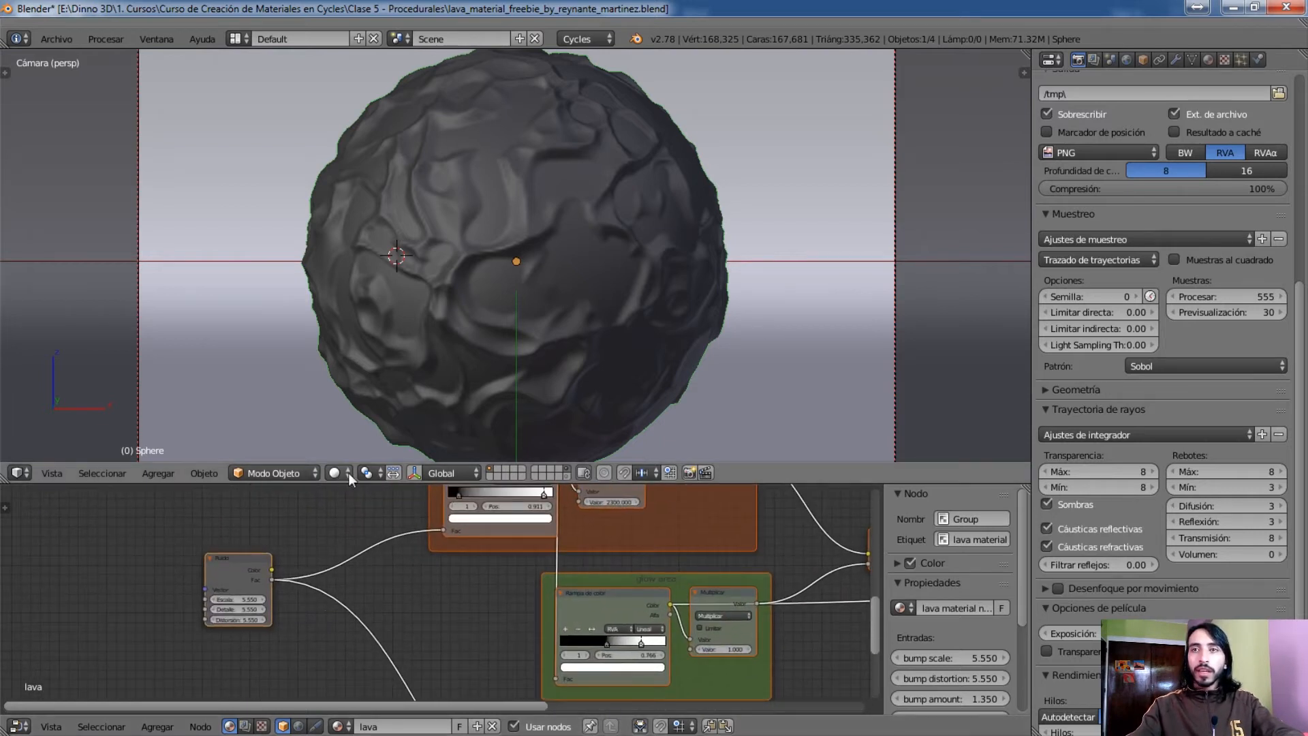
{"action": "scroll", "coordinate": [248, 543], "scroll_direction": "up", "scroll_amount": 1}
{"action": "scroll", "coordinate": [249, 549], "scroll_direction": "up", "scroll_amount": 1}
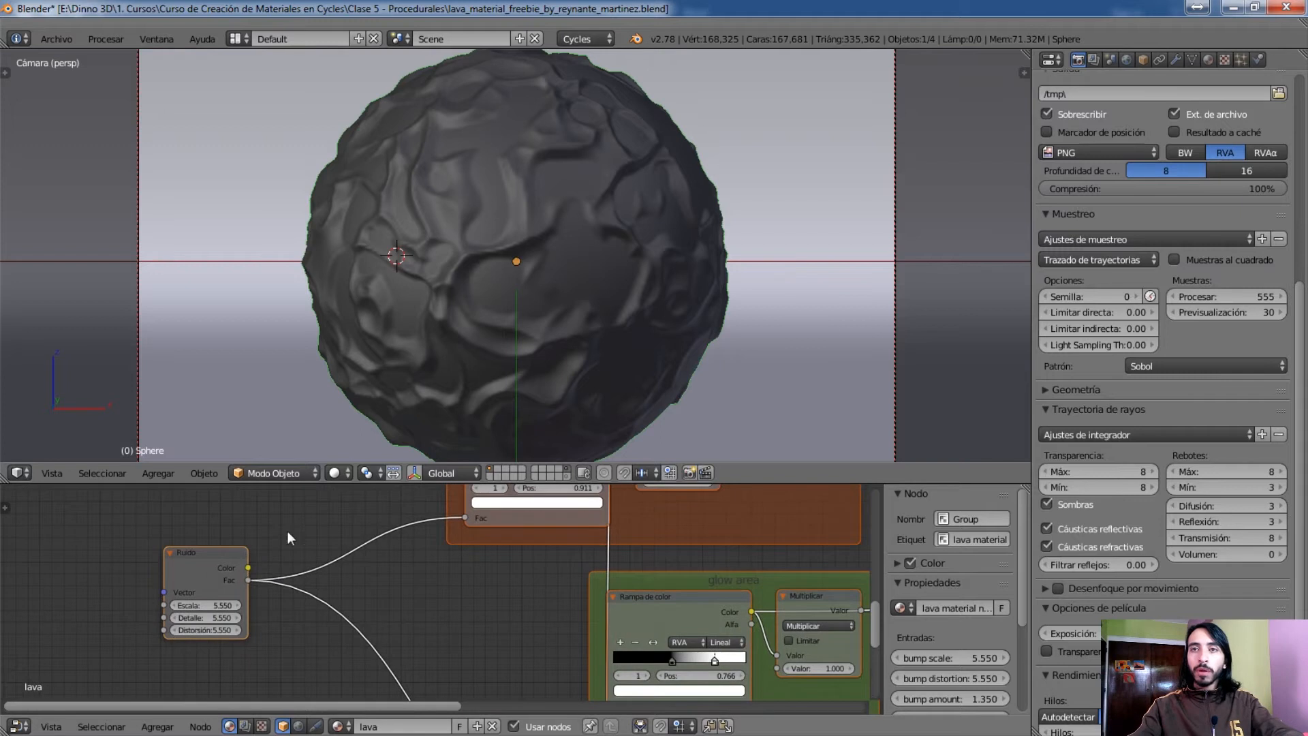
{"action": "left_click", "coordinate": [338, 474]}
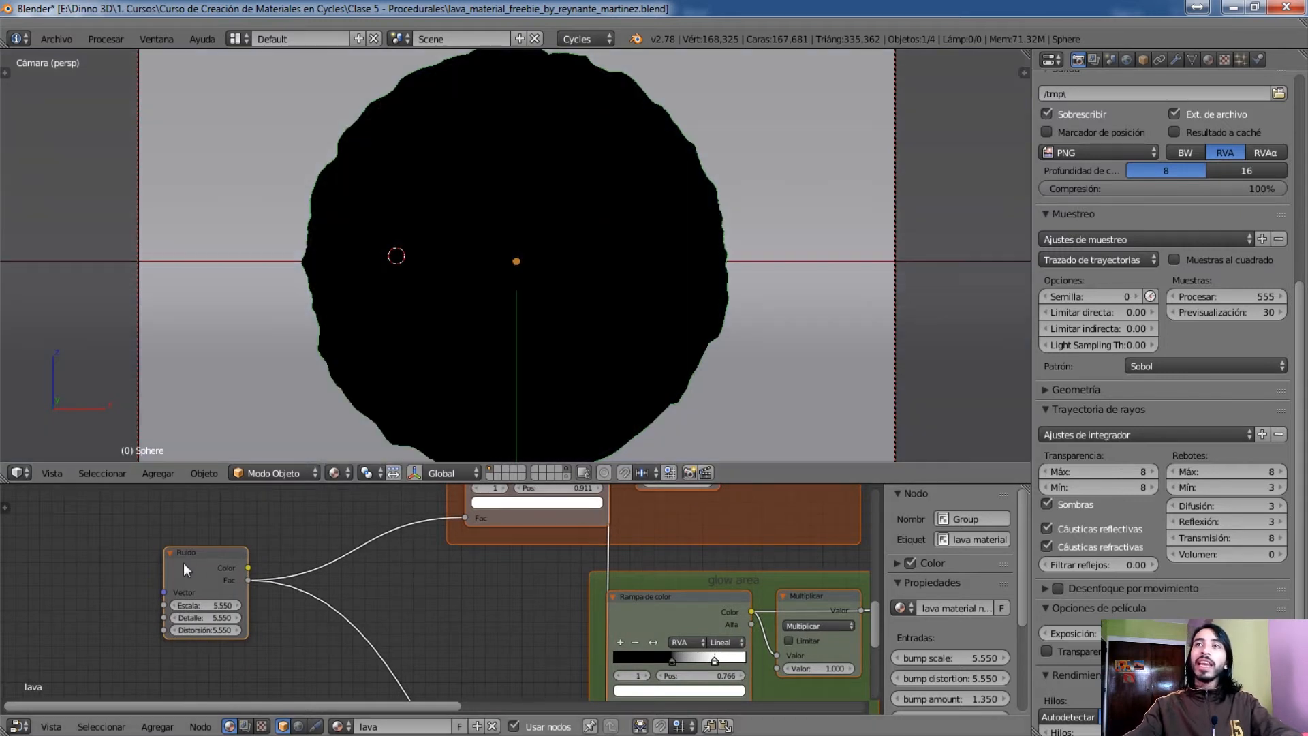
{"action": "left_click", "coordinate": [184, 560], "text": "ctrl+shift"}
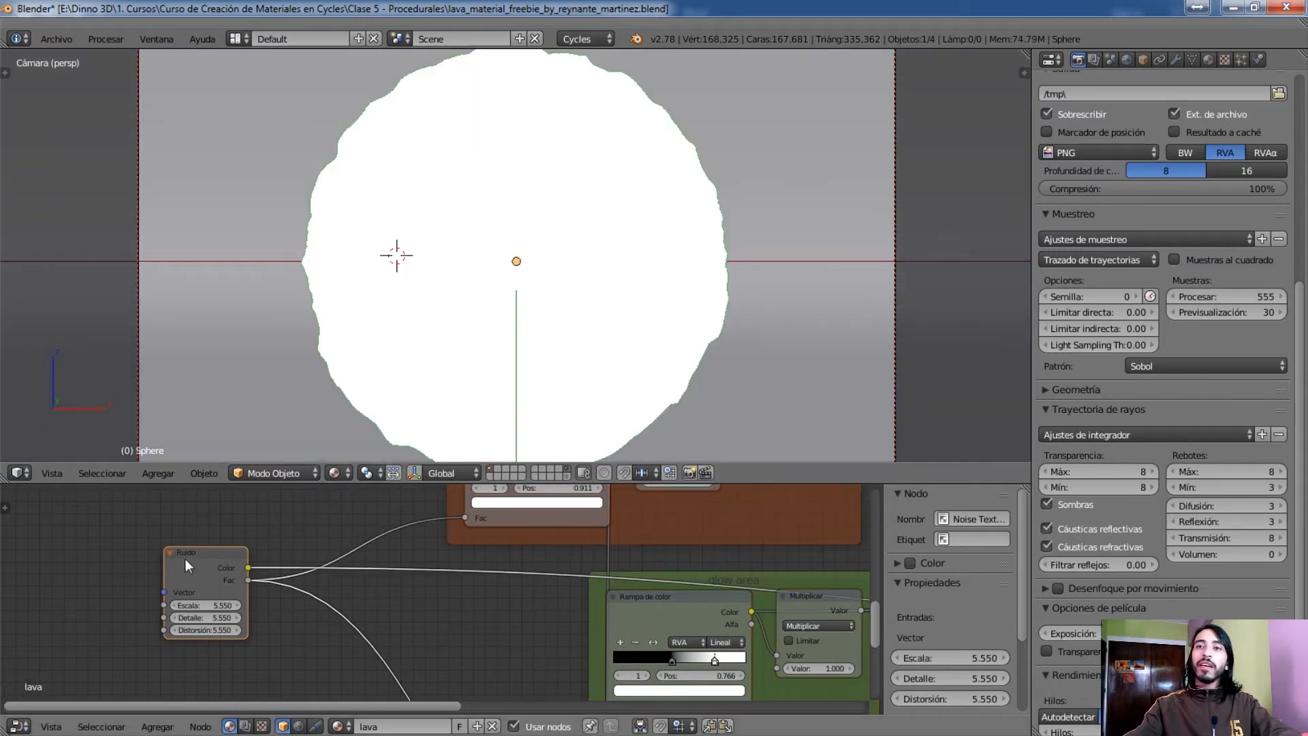
{"action": "left_click", "coordinate": [333, 472]}
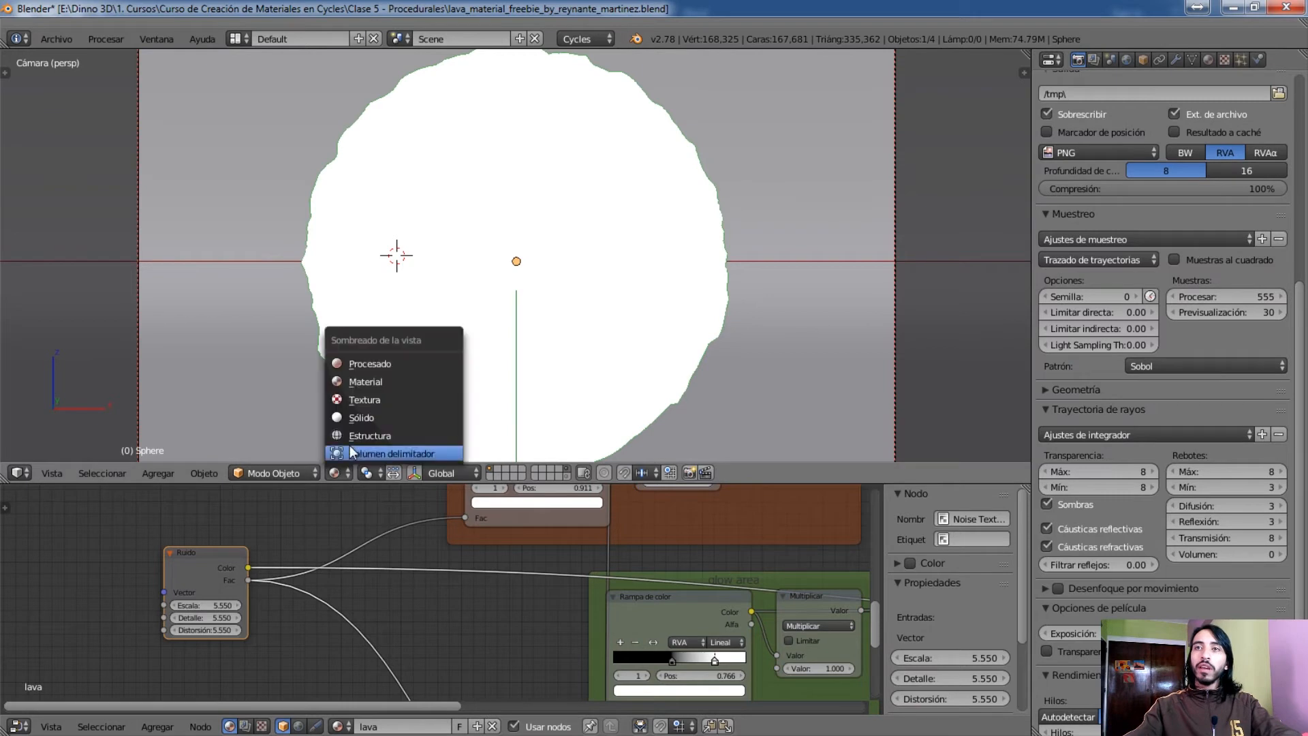
{"action": "left_click", "coordinate": [357, 365]}
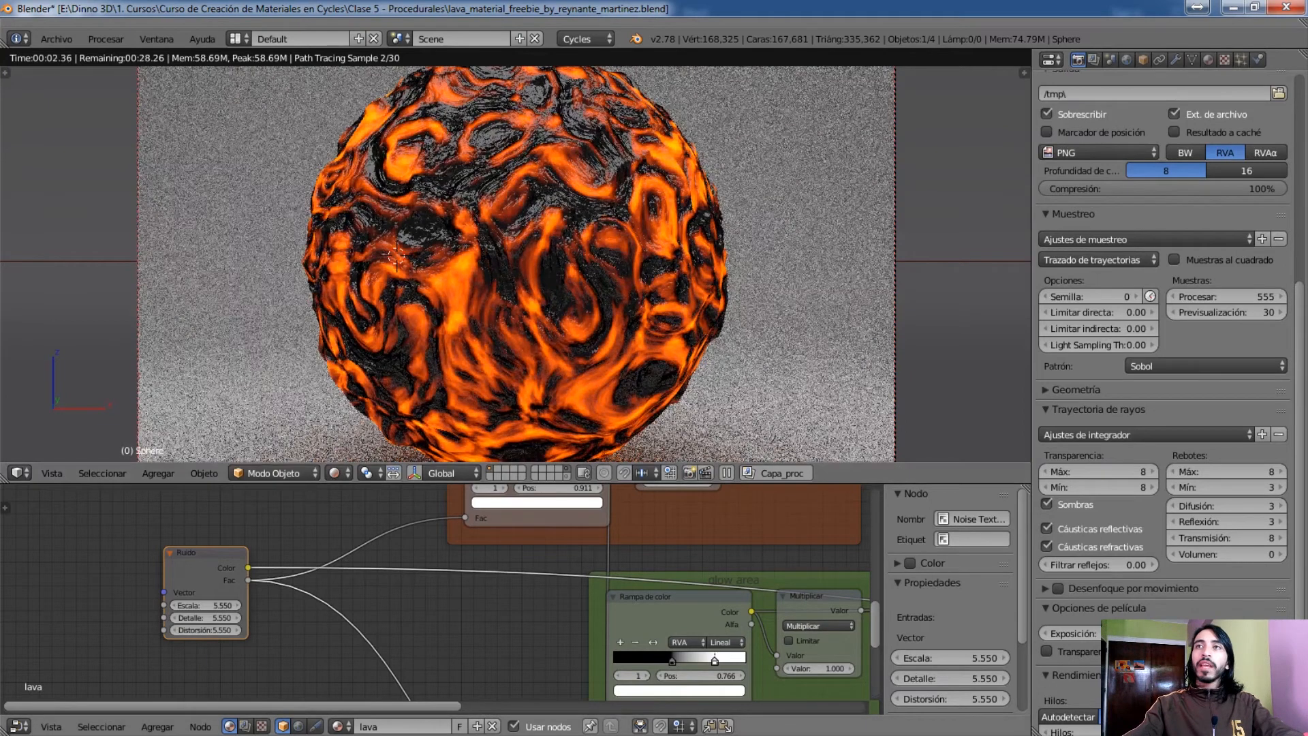
Return the viewport shading to Sólido
{"action": "middle_click_drag", "start_coordinate": [266, 583], "coordinate": [338, 456]}
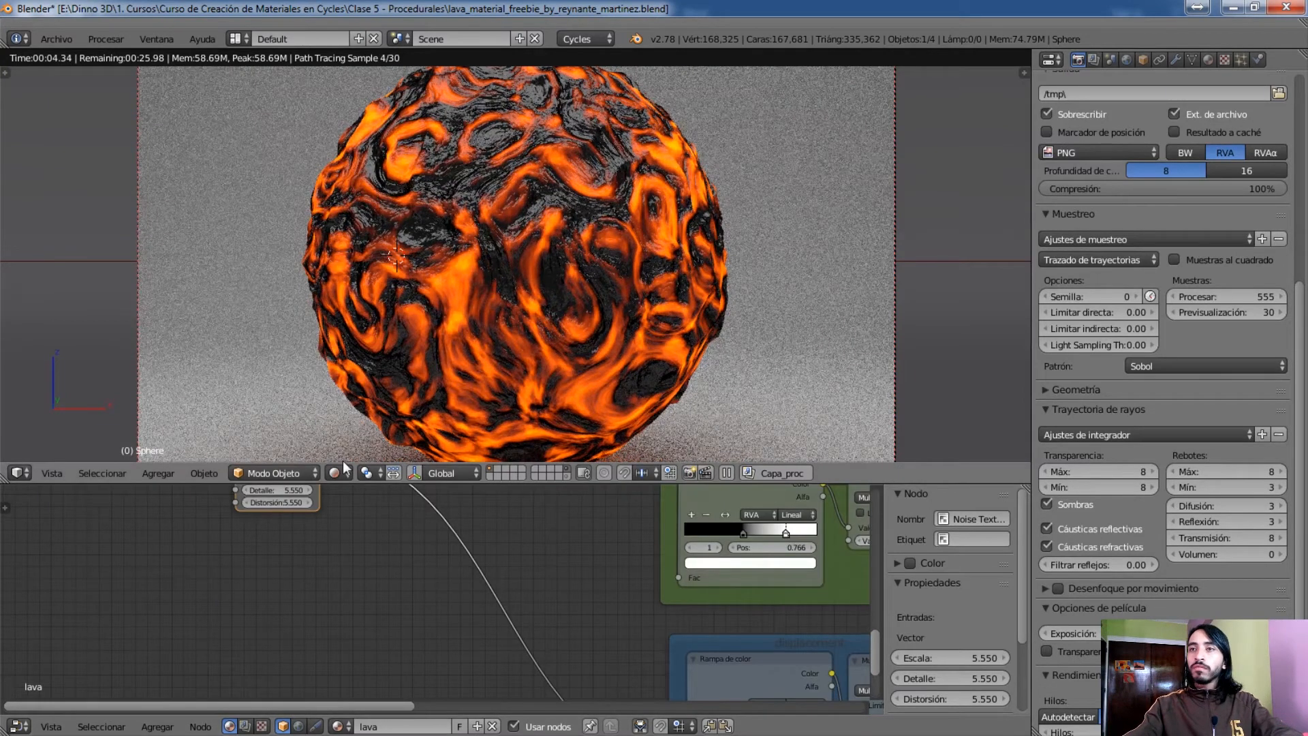
{"action": "left_click", "coordinate": [340, 453]}
{"action": "left_click", "coordinate": [338, 477]}
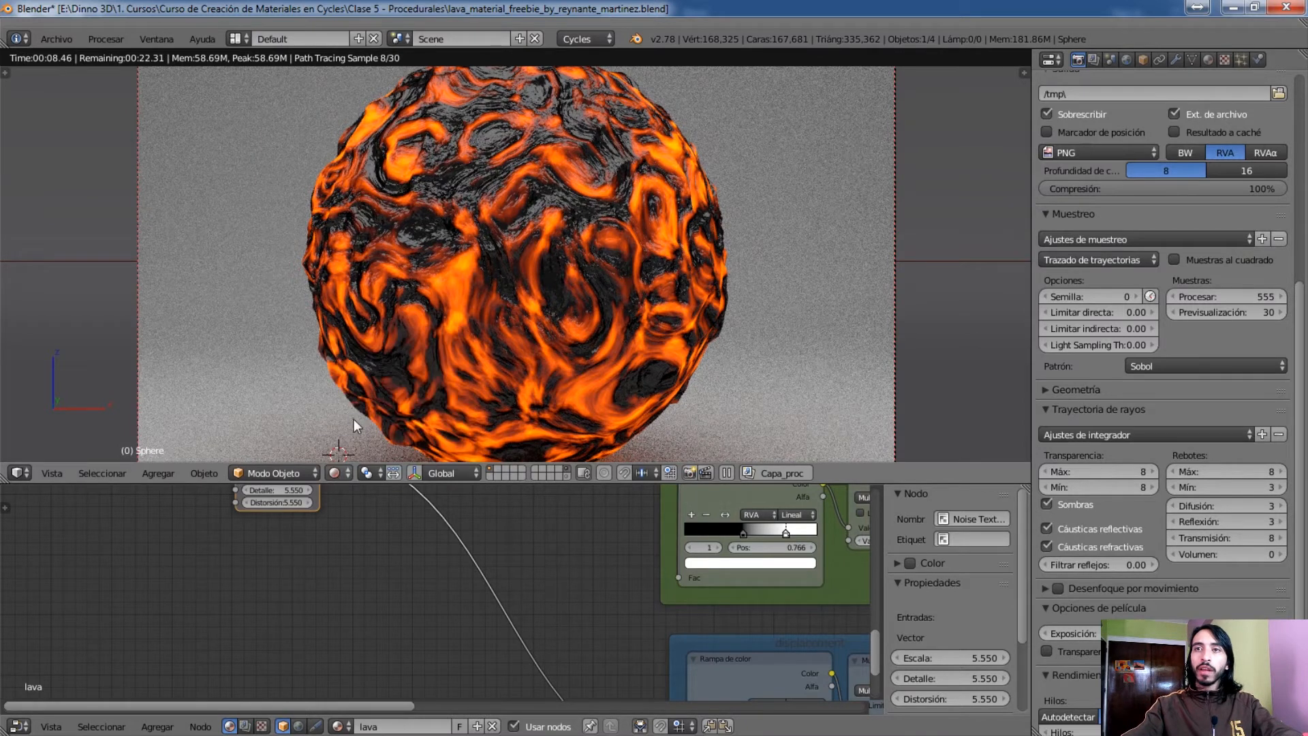
{"action": "left_click", "coordinate": [353, 419]}
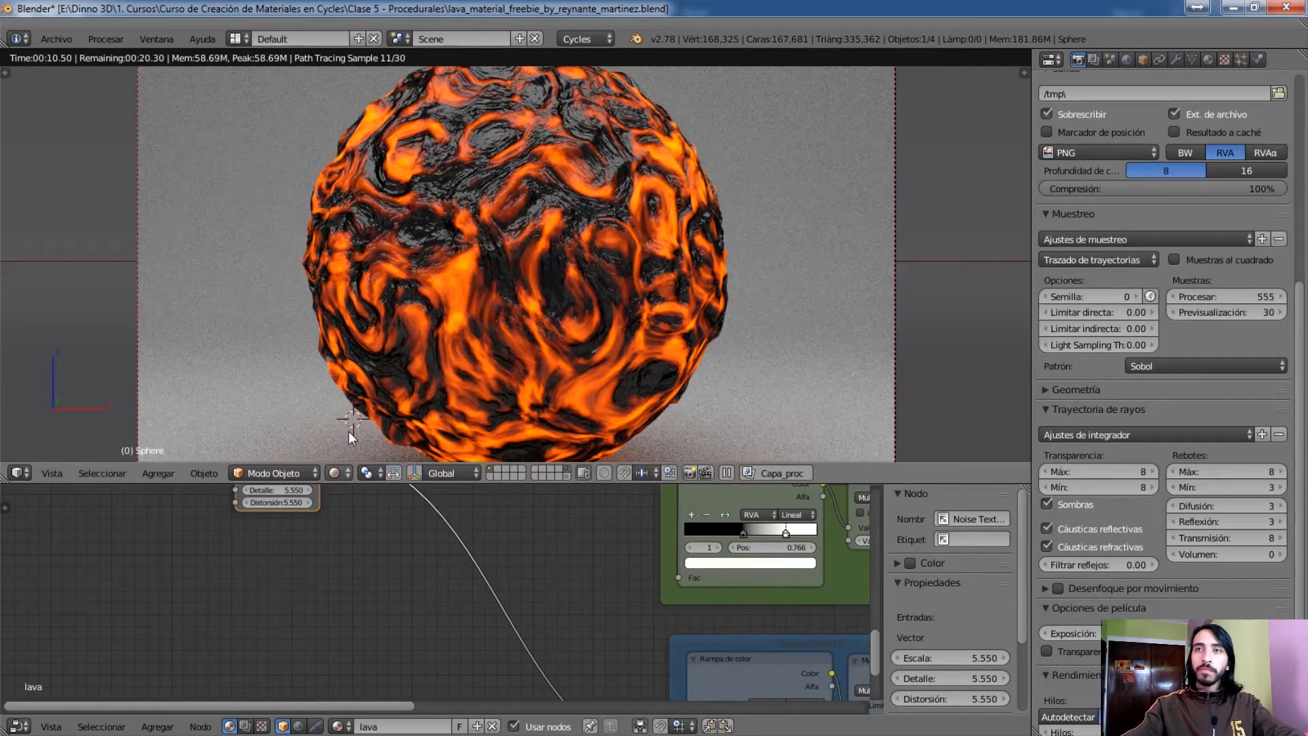
{"action": "left_click", "coordinate": [348, 432]}
{"action": "left_click", "coordinate": [339, 475]}
{"action": "left_click", "coordinate": [347, 440]}
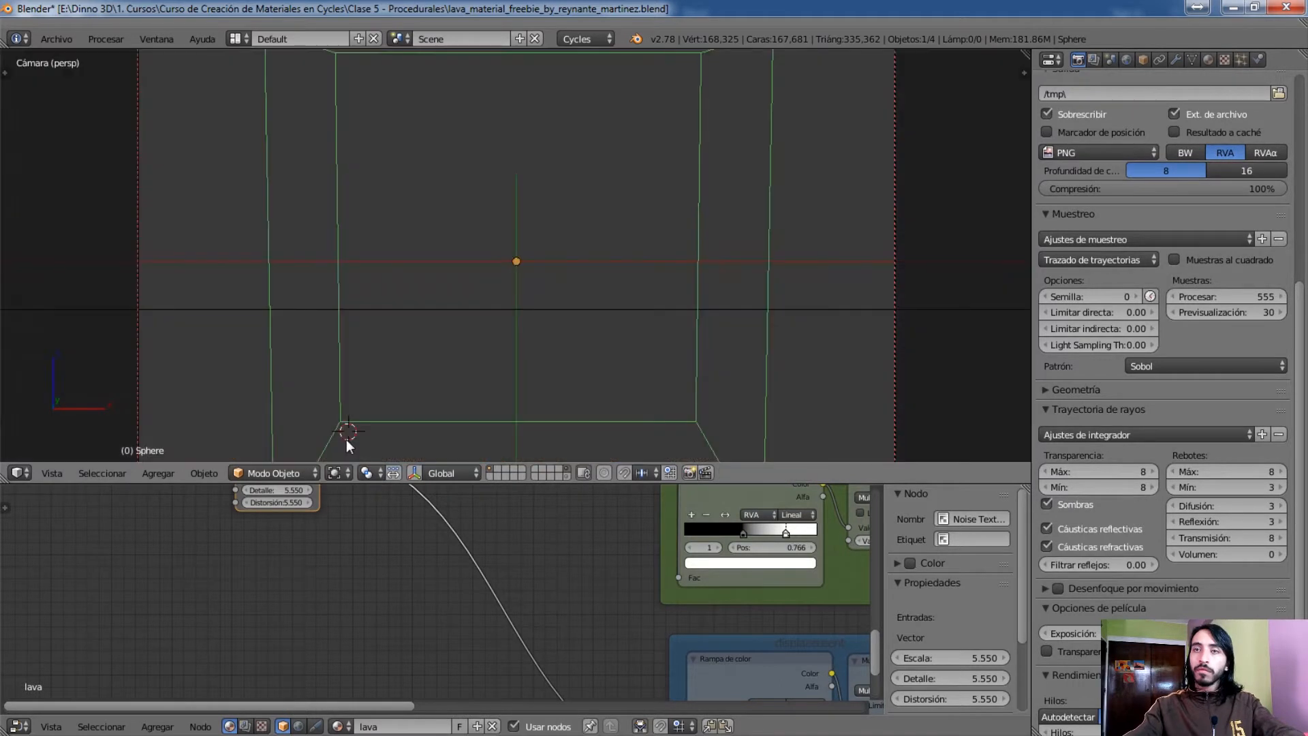
{"action": "key", "text": "z"}
Look over the lava node tree up to the Material output and select the lava material node group
{"action": "scroll", "coordinate": [671, 629], "scroll_direction": "down", "scroll_amount": 2}
{"action": "middle_click_drag", "start_coordinate": [675, 625], "coordinate": [90, 617]}
{"action": "scroll", "coordinate": [508, 564], "scroll_direction": "down", "scroll_amount": 2}
{"action": "middle_click_drag", "start_coordinate": [509, 571], "coordinate": [362, 649]}
{"action": "scroll", "coordinate": [577, 634], "scroll_direction": "up", "scroll_amount": 1}
{"action": "left_click_drag", "start_coordinate": [578, 634], "coordinate": [713, 618]}
{"action": "scroll", "coordinate": [514, 587], "scroll_direction": "down", "scroll_amount": 2}
{"action": "middle_click_drag", "start_coordinate": [501, 586], "coordinate": [623, 708]}
{"action": "middle_click_drag", "start_coordinate": [436, 566], "coordinate": [460, 683]}
{"action": "middle_click_drag", "start_coordinate": [452, 514], "coordinate": [322, 627]}
{"action": "scroll", "coordinate": [325, 603], "scroll_direction": "up", "scroll_amount": 5}
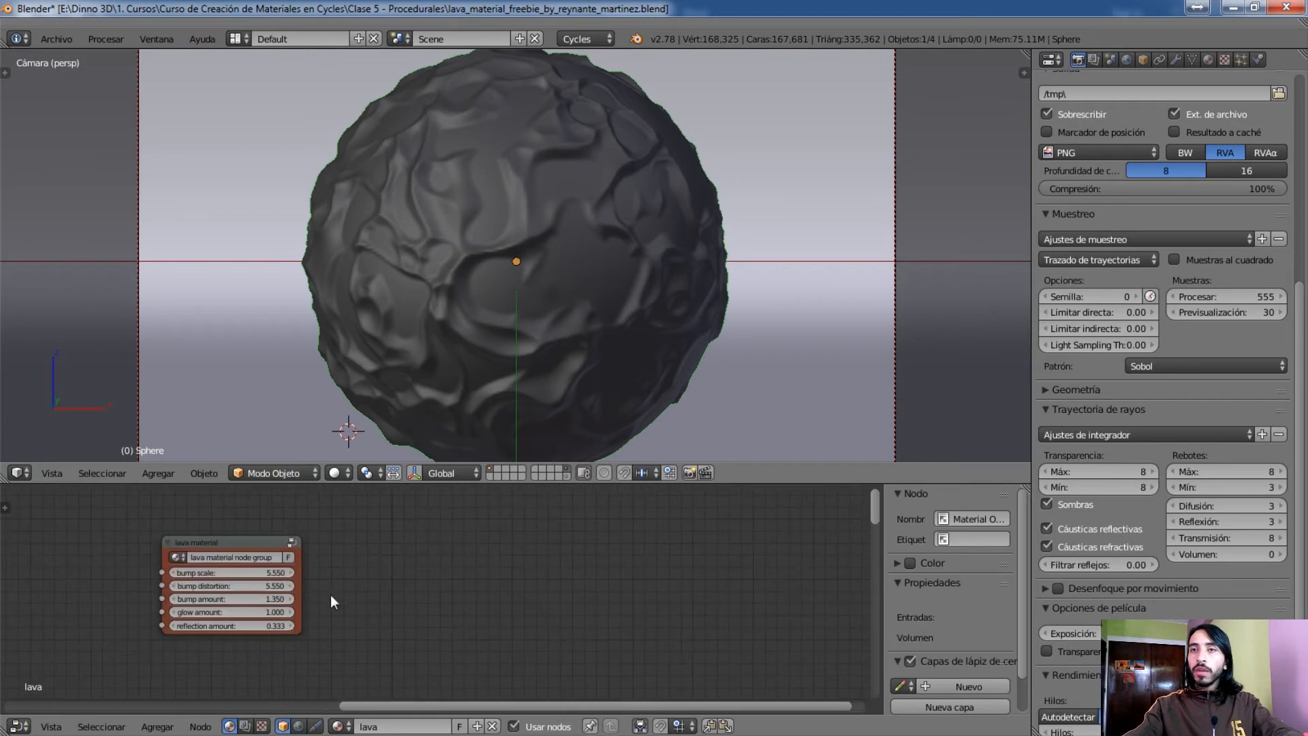
{"action": "left_click", "coordinate": [265, 546]}
{"action": "key", "text": "Tab"}
Preview the Ruido node's output on the sphere with Procesado viewport shading
{"action": "middle_click_drag", "start_coordinate": [326, 566], "coordinate": [820, 464]}
{"action": "middle_click_drag", "start_coordinate": [400, 615], "coordinate": [527, 467]}
{"action": "left_click", "coordinate": [281, 596]}
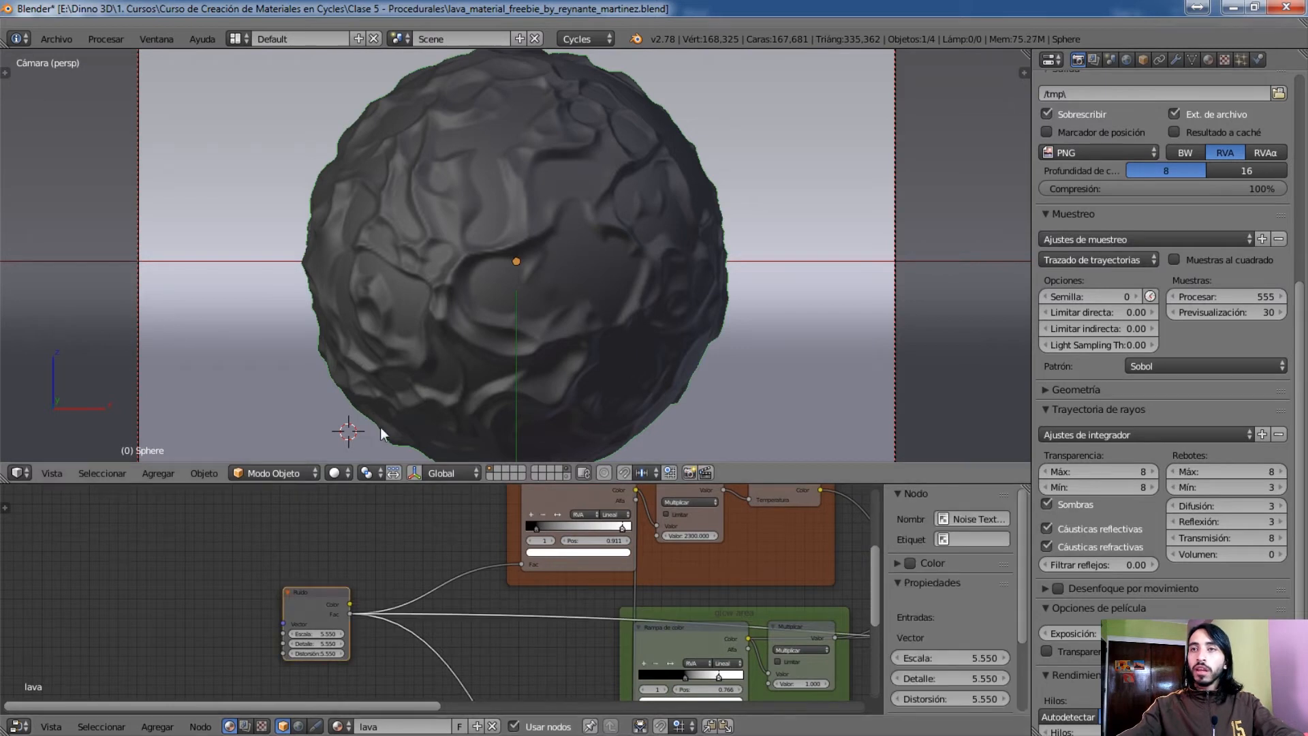
{"action": "left_click", "coordinate": [336, 476]}
{"action": "left_click", "coordinate": [364, 379]}
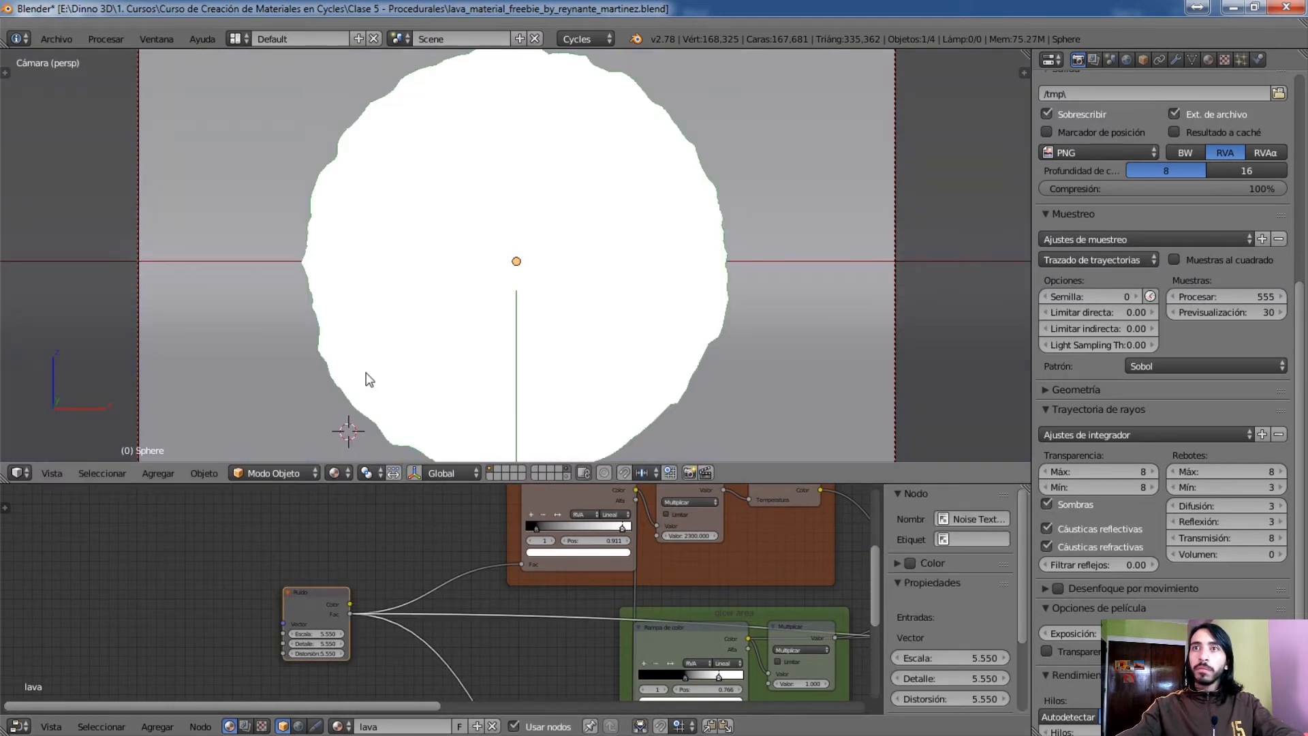
{"action": "left_click", "coordinate": [332, 476]}
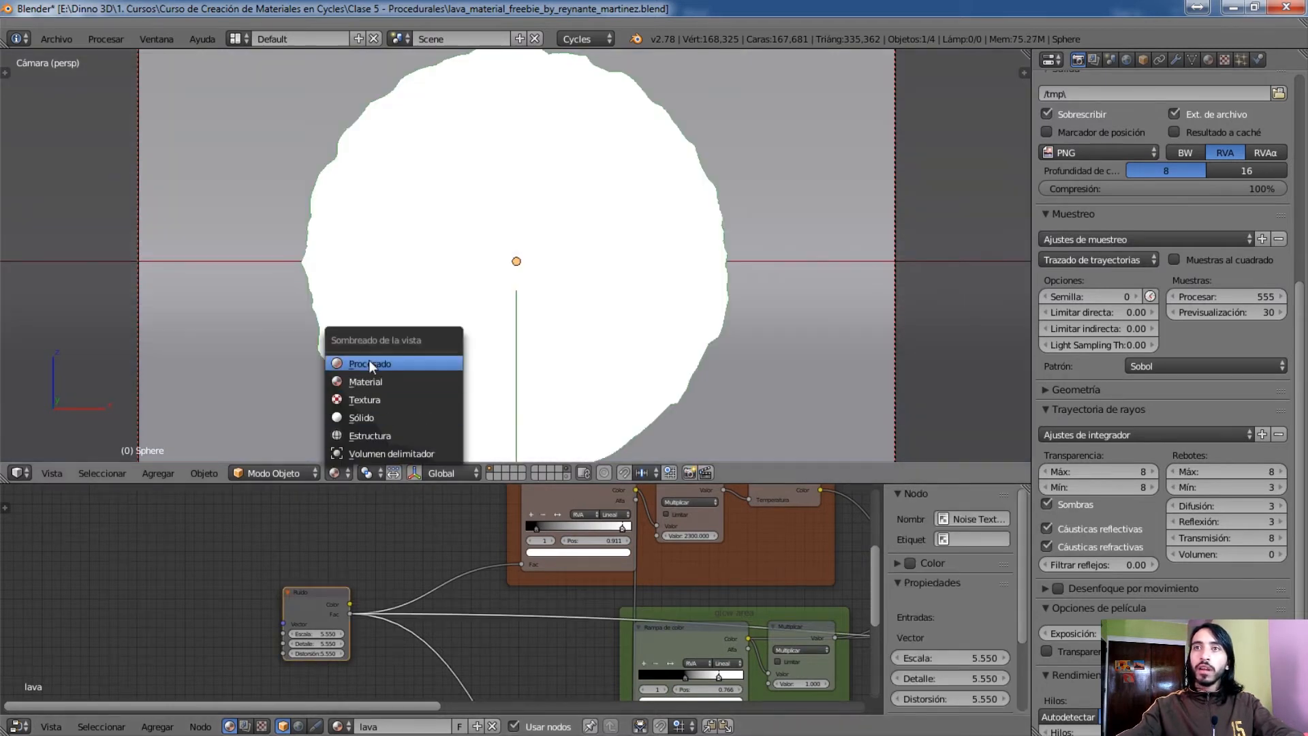
{"action": "left_click", "coordinate": [376, 358]}
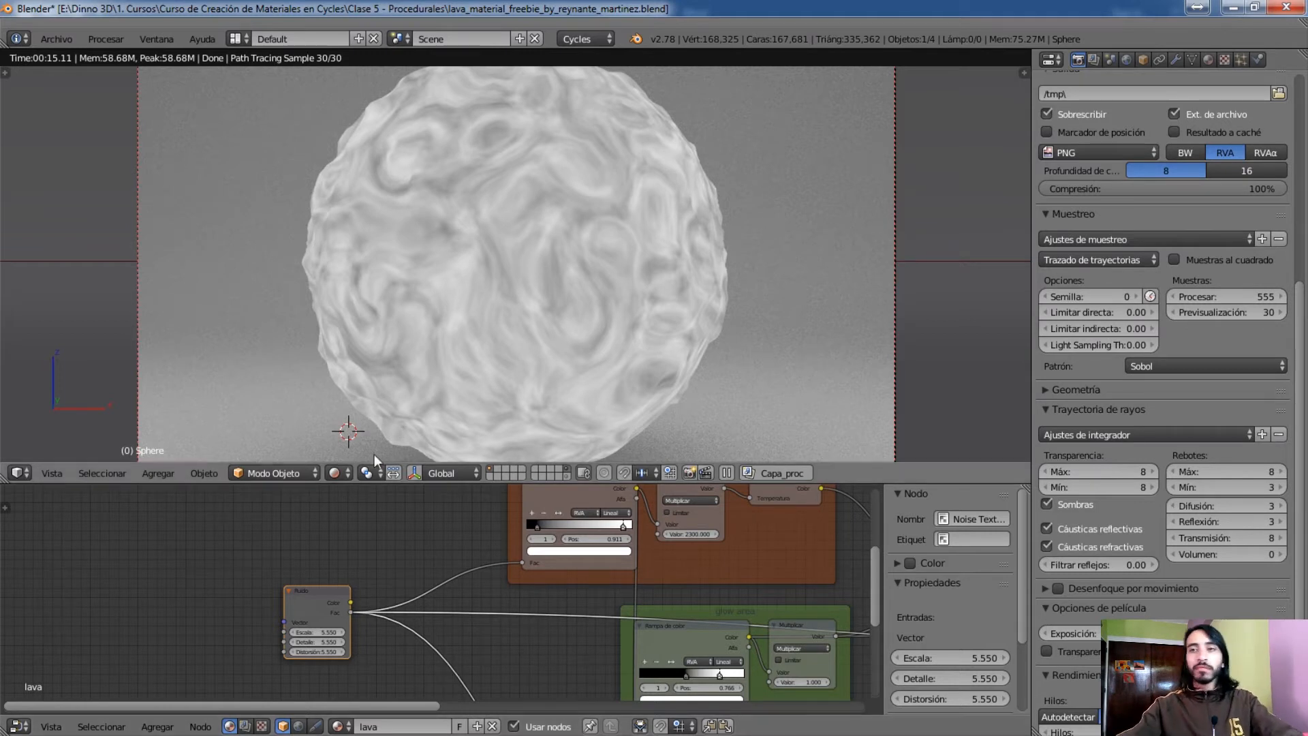
Examine the frames fed by the Ruido node, selecting the reflection amount frame and the blue displacement frame
{"action": "left_click", "coordinate": [340, 473]}
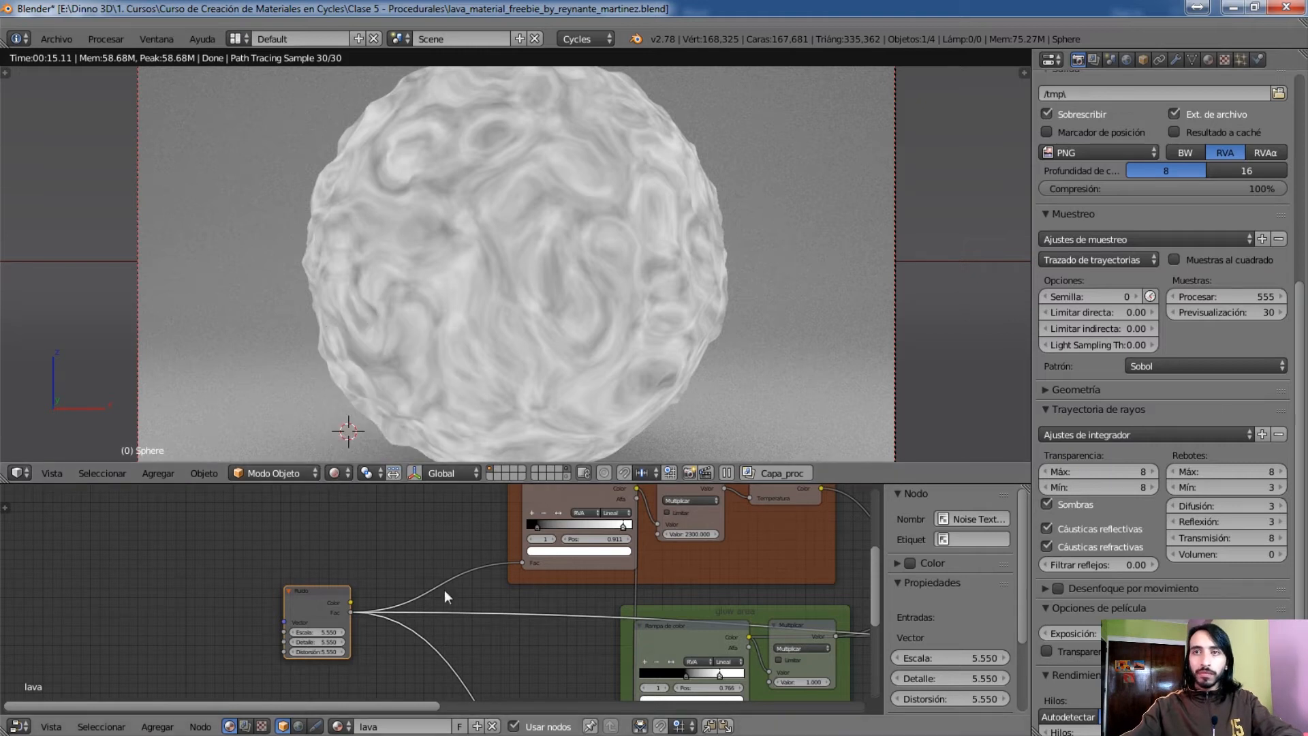
{"action": "mouse_move", "coordinate": [542, 605]}
{"action": "middle_mouse_down"}
{"action": "mouse_move", "coordinate": [442, 626]}
{"action": "mouse_move", "coordinate": [292, 612]}
{"action": "mouse_move", "coordinate": [319, 645]}
{"action": "mouse_move", "coordinate": [372, 568]}
{"action": "mouse_move", "coordinate": [419, 539]}
{"action": "mouse_move", "coordinate": [237, 664]}
{"action": "middle_mouse_up"}
{"action": "scroll", "coordinate": [419, 539], "scroll_direction": "up", "scroll_amount": 1}
{"action": "middle_click_drag", "start_coordinate": [409, 565], "coordinate": [312, 628]}
{"action": "mouse_move", "coordinate": [455, 547]}
{"action": "middle_mouse_down"}
{"action": "mouse_move", "coordinate": [399, 664]}
{"action": "mouse_move", "coordinate": [501, 476]}
{"action": "middle_mouse_up"}
{"action": "left_click", "coordinate": [451, 551]}
{"action": "scroll", "coordinate": [472, 649], "scroll_direction": "down", "scroll_amount": 1}
{"action": "middle_click_drag", "start_coordinate": [523, 654], "coordinate": [556, 487]}
{"action": "middle_click_drag", "start_coordinate": [555, 701], "coordinate": [550, 614]}
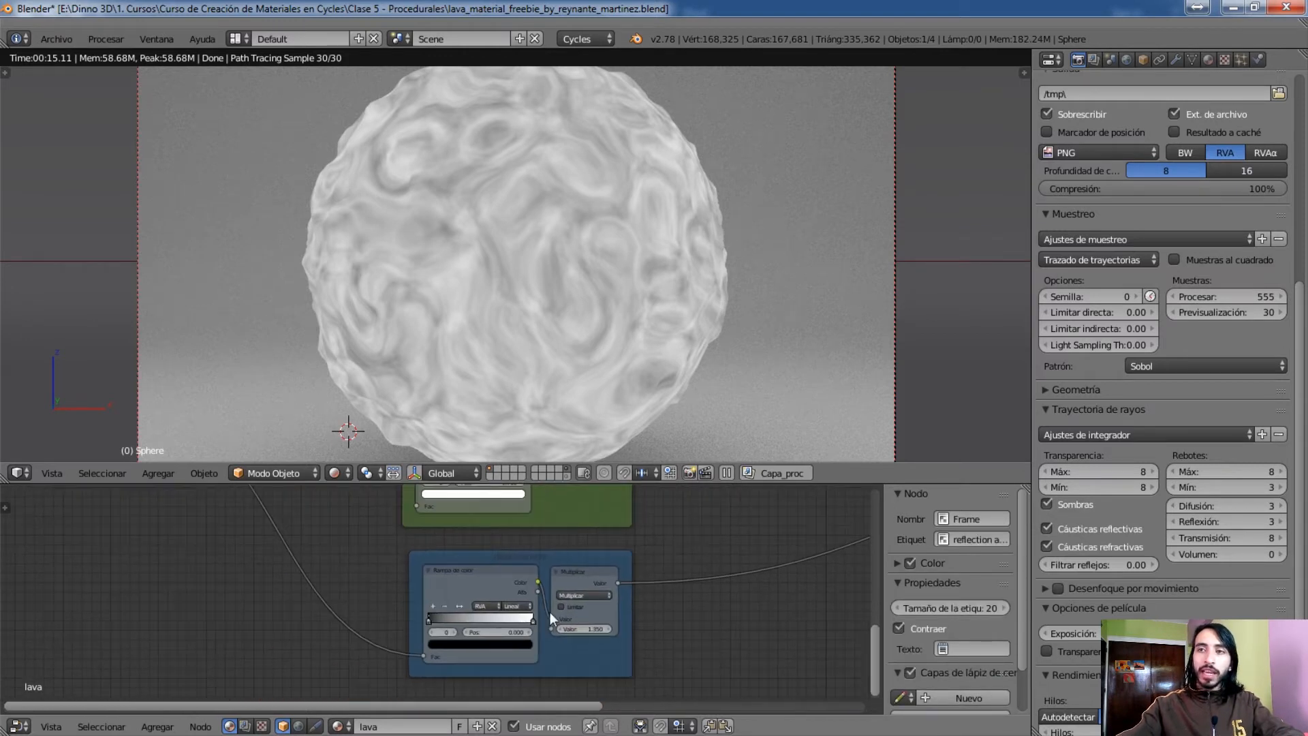
{"action": "left_click", "coordinate": [578, 556]}
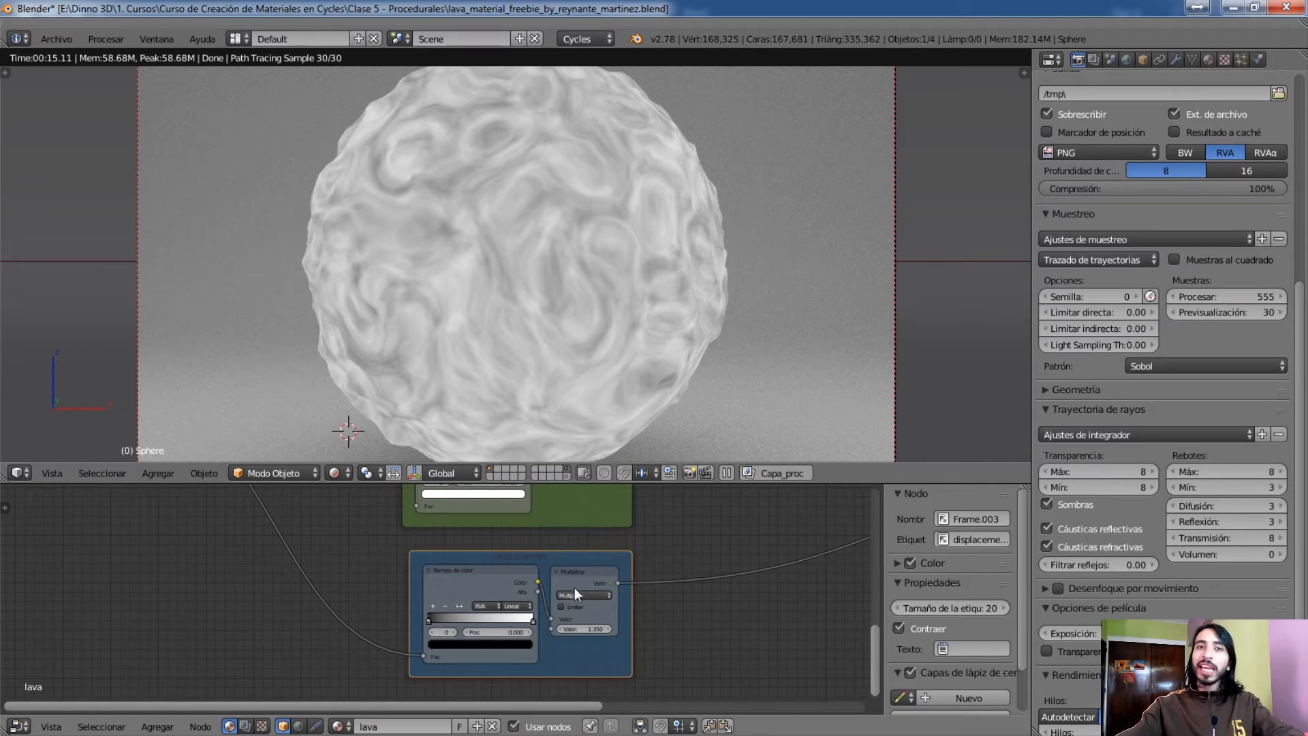
{"action": "middle_click_drag", "start_coordinate": [499, 579], "coordinate": [450, 715]}
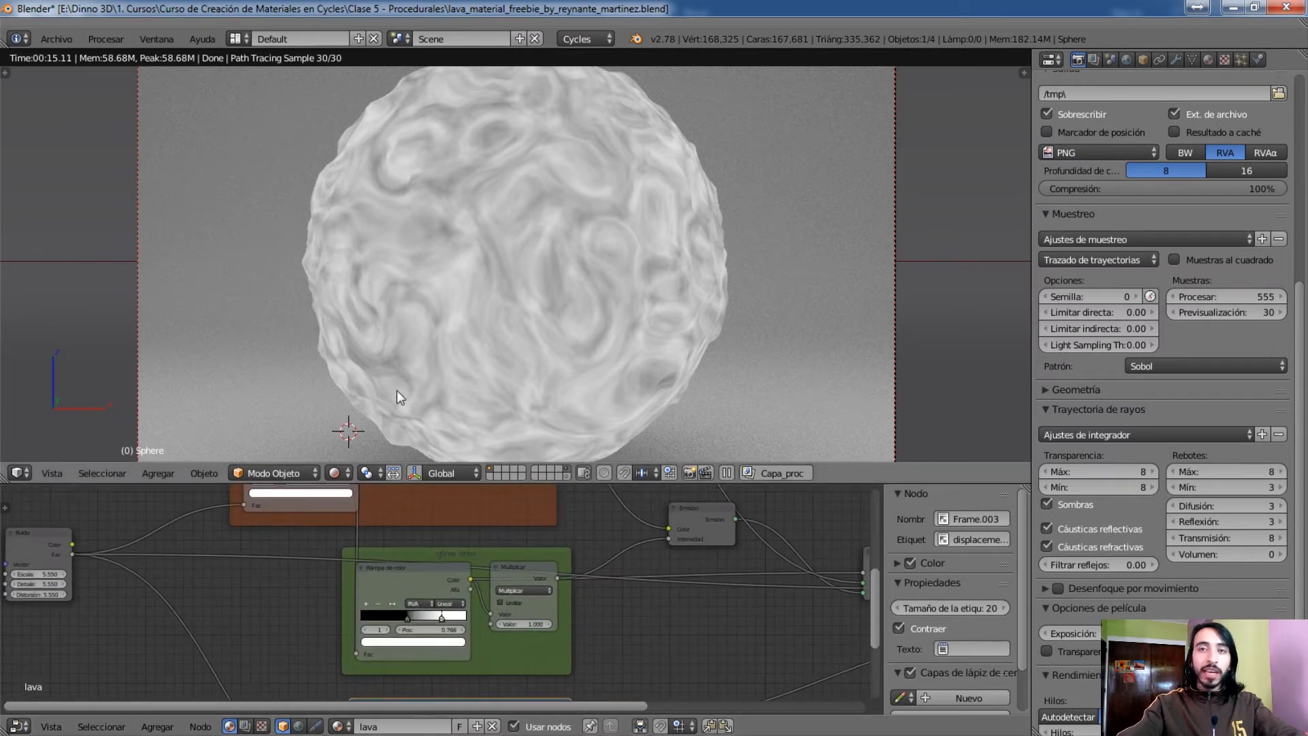
Select the glow area frame and preview the output of its Multiplicar node on the sphere
{"action": "left_click", "coordinate": [336, 473]}
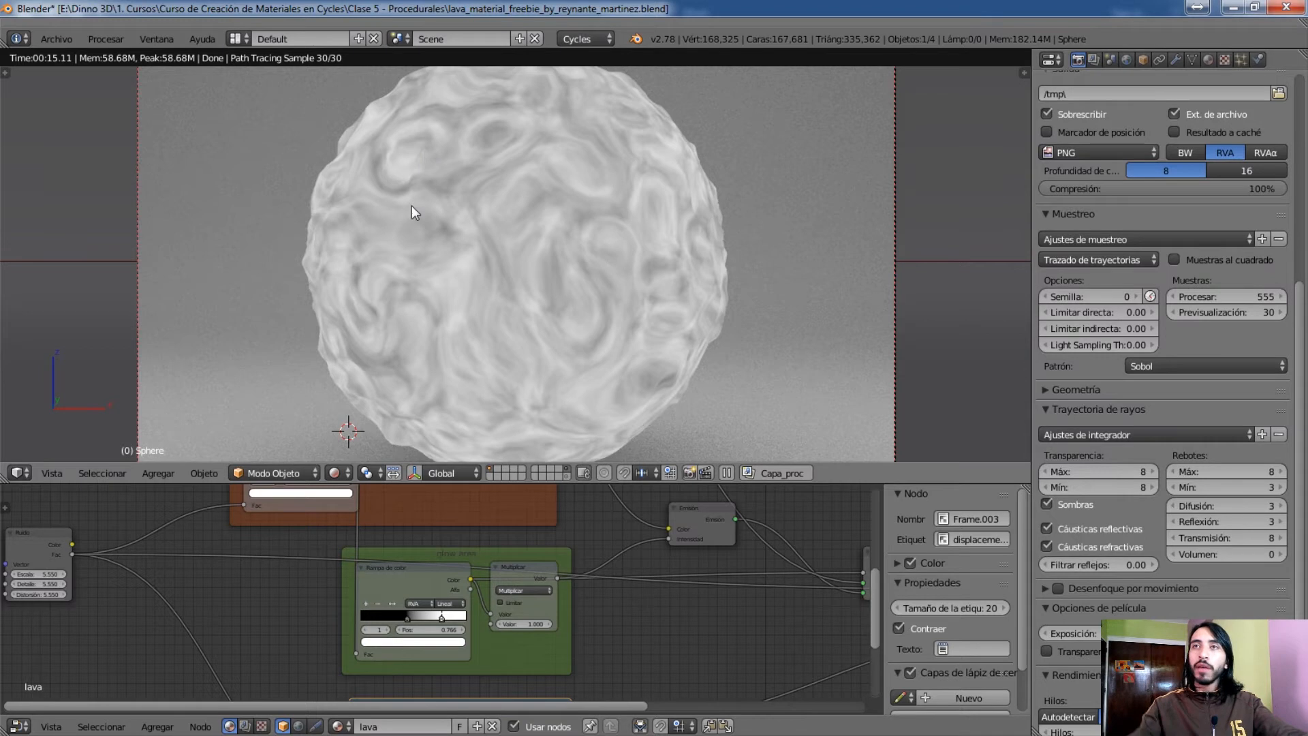
{"action": "right_click", "coordinate": [472, 558]}
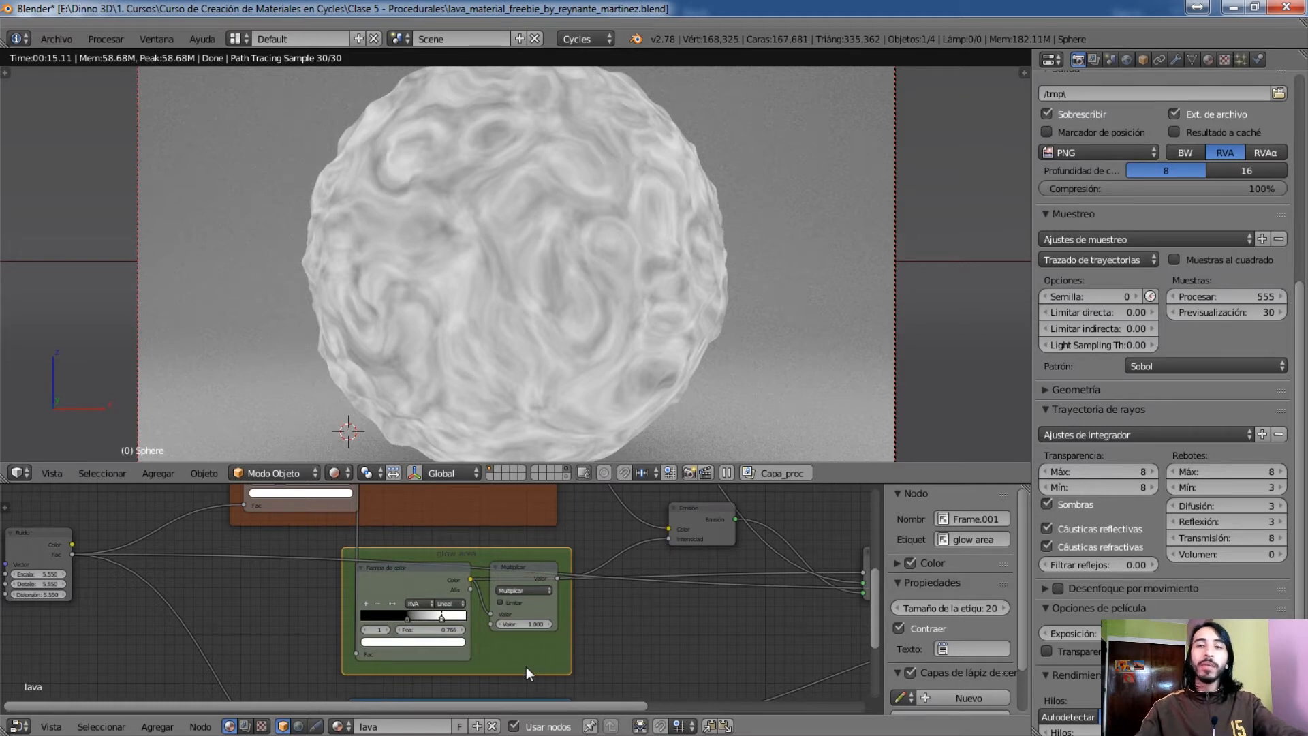
{"action": "mouse_move", "coordinate": [464, 519]}
{"action": "middle_mouse_down"}
{"action": "mouse_move", "coordinate": [535, 651]}
{"action": "mouse_move", "coordinate": [497, 535]}
{"action": "mouse_move", "coordinate": [477, 516]}
{"action": "middle_mouse_up"}
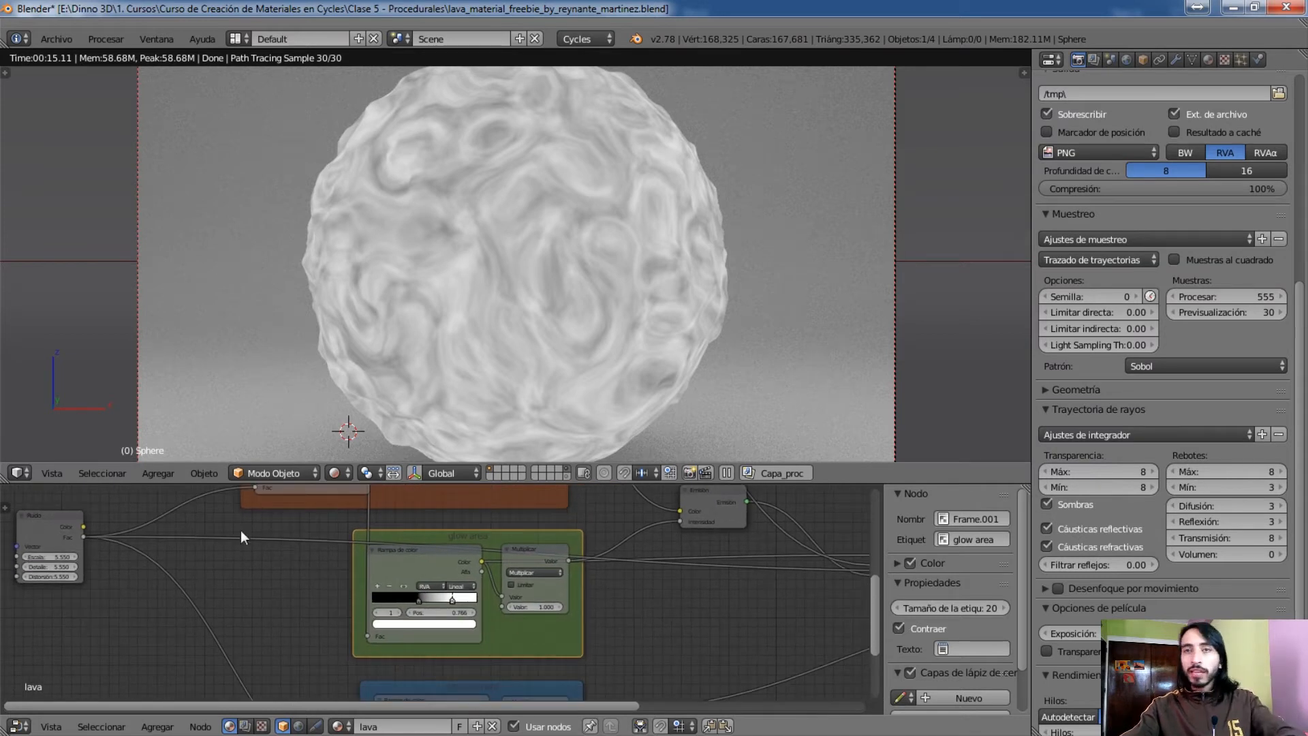
{"action": "left_click", "coordinate": [545, 561]}
{"action": "middle_click_drag", "start_coordinate": [562, 562], "coordinate": [415, 596]}
{"action": "scroll", "coordinate": [587, 592], "scroll_direction": "up", "scroll_amount": 2}
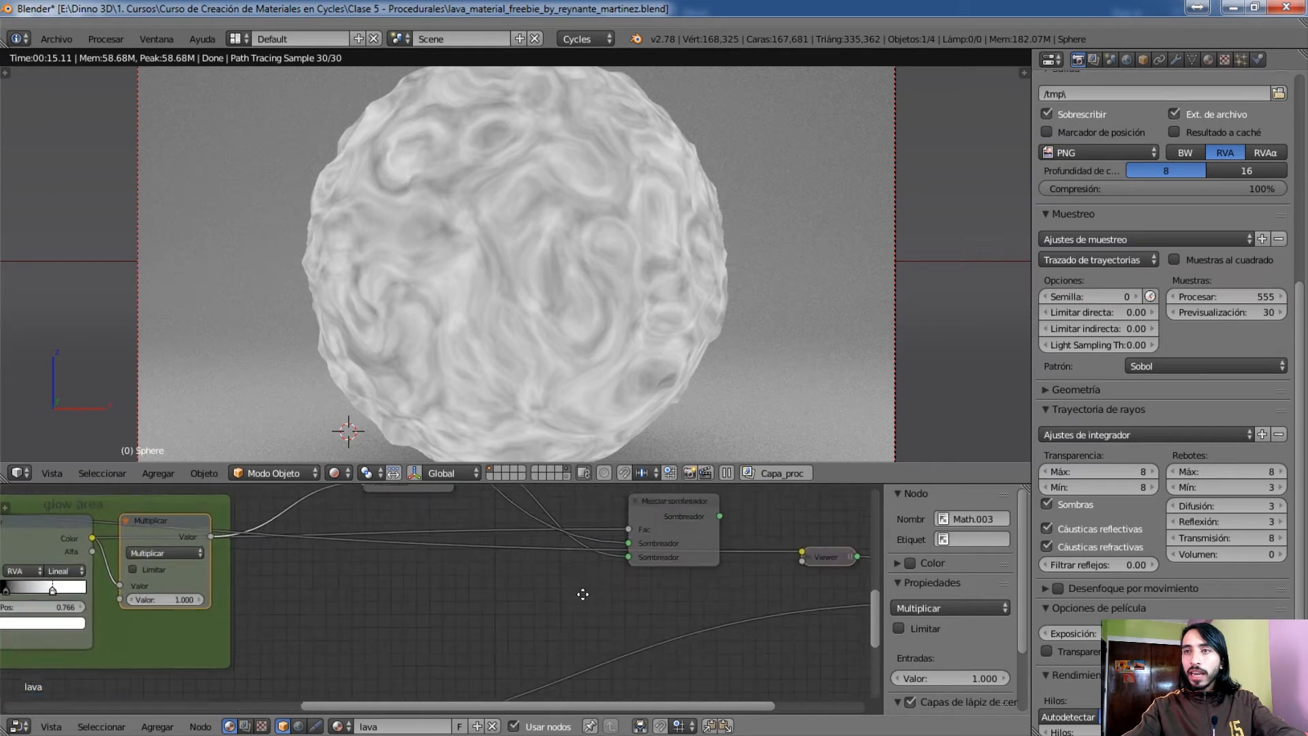
{"action": "middle_click_drag", "start_coordinate": [587, 591], "coordinate": [451, 627]}
{"action": "middle_click_drag", "start_coordinate": [371, 591], "coordinate": [179, 560]}
{"action": "middle_click_drag", "start_coordinate": [282, 580], "coordinate": [548, 592]}
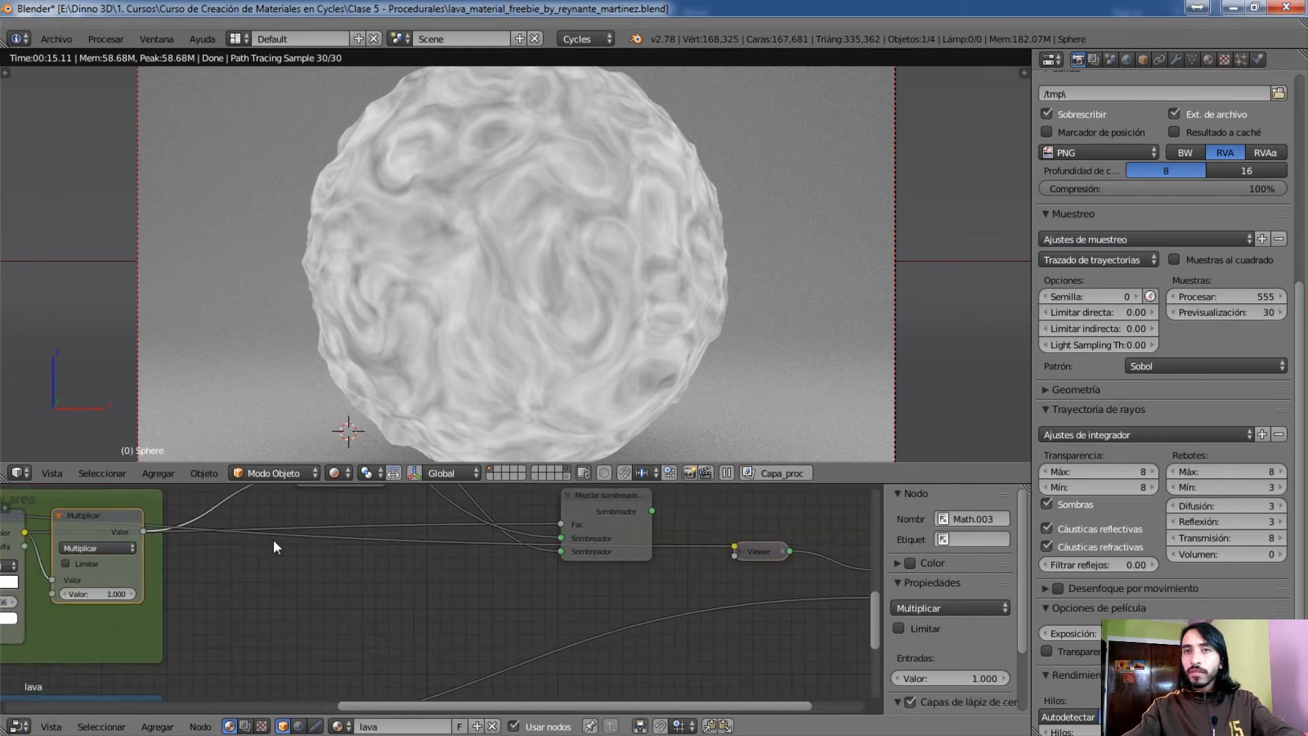
{"action": "left_click", "coordinate": [108, 527]}
{"action": "middle_click_drag", "start_coordinate": [552, 607], "coordinate": [308, 569]}
{"action": "scroll", "coordinate": [271, 581], "scroll_direction": "down", "scroll_amount": 1}
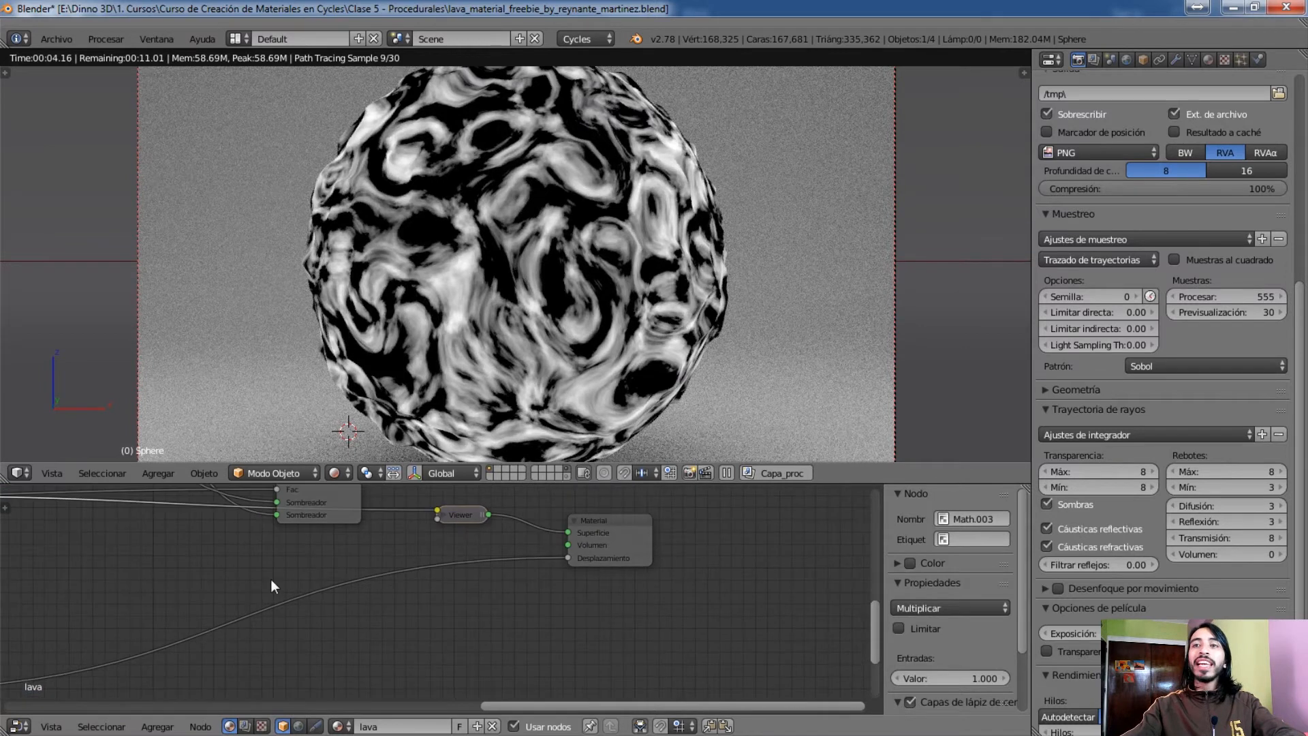
Preview the full lava material on the sphere from the final Mezclar sombreador node
{"action": "scroll", "coordinate": [272, 579], "scroll_direction": "down", "scroll_amount": 1}
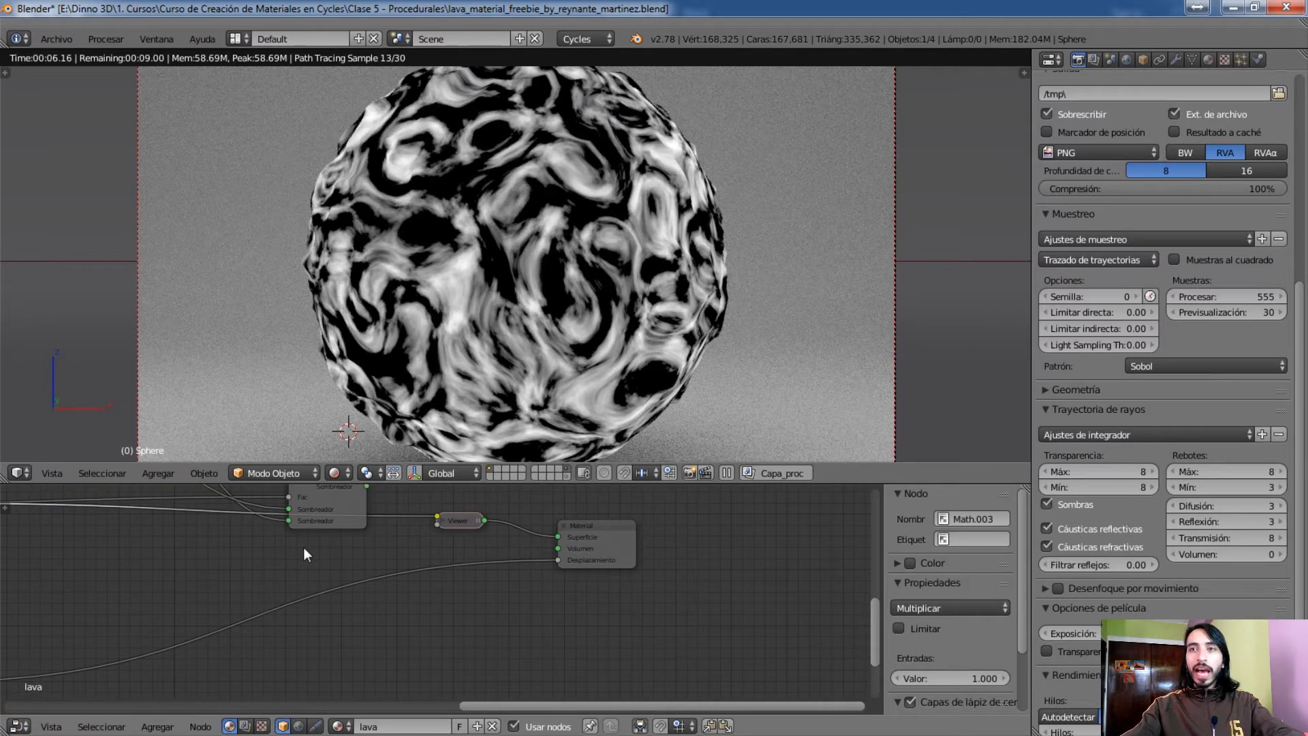
{"action": "left_click", "coordinate": [338, 494], "text": "ctrl+shift"}
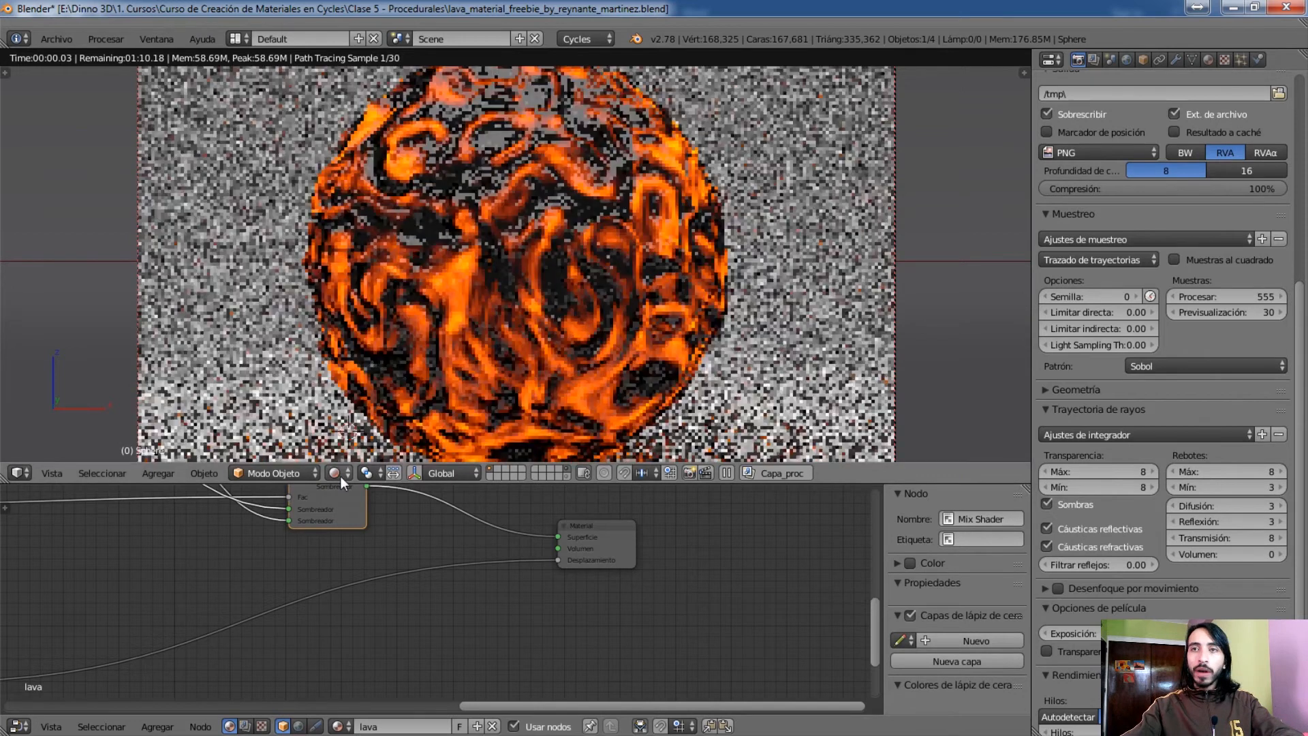
{"action": "left_click", "coordinate": [339, 473]}
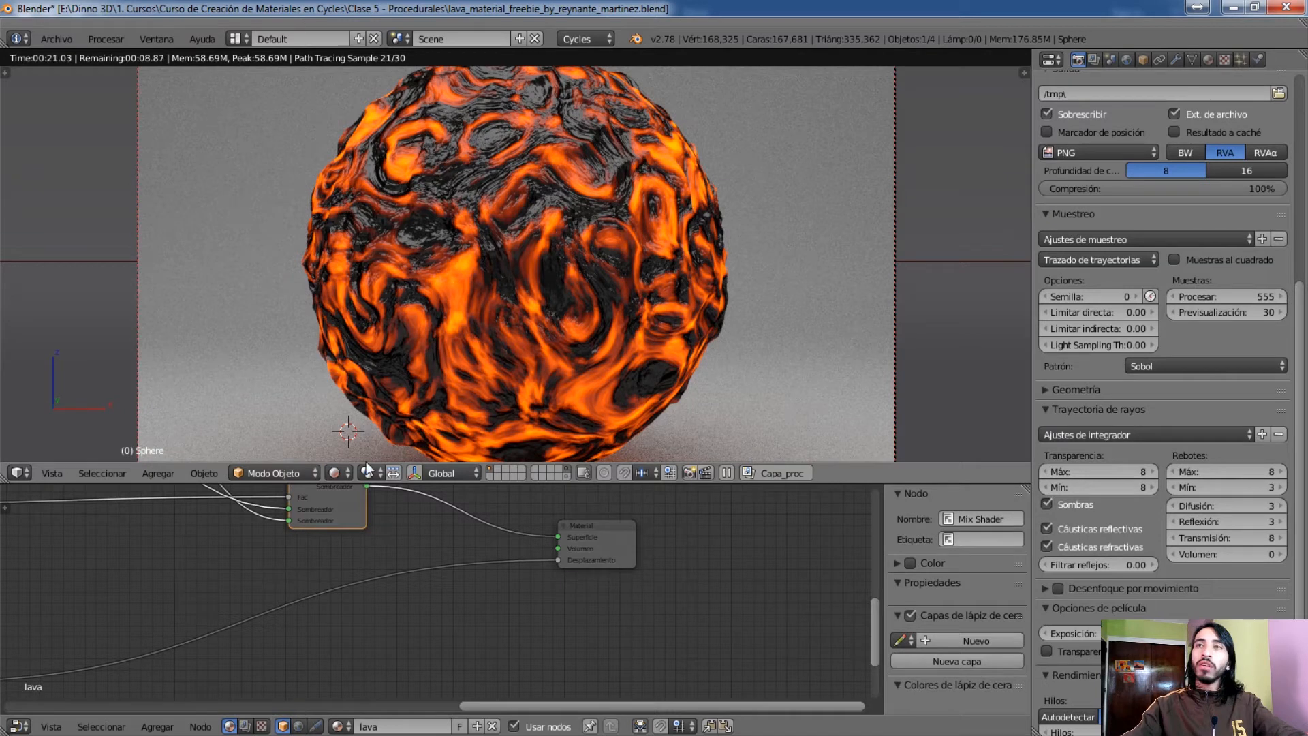
Switch the sphere preview back to the glow area's Multiplicar node
{"action": "middle_click_drag", "start_coordinate": [594, 587], "coordinate": [827, 587]}
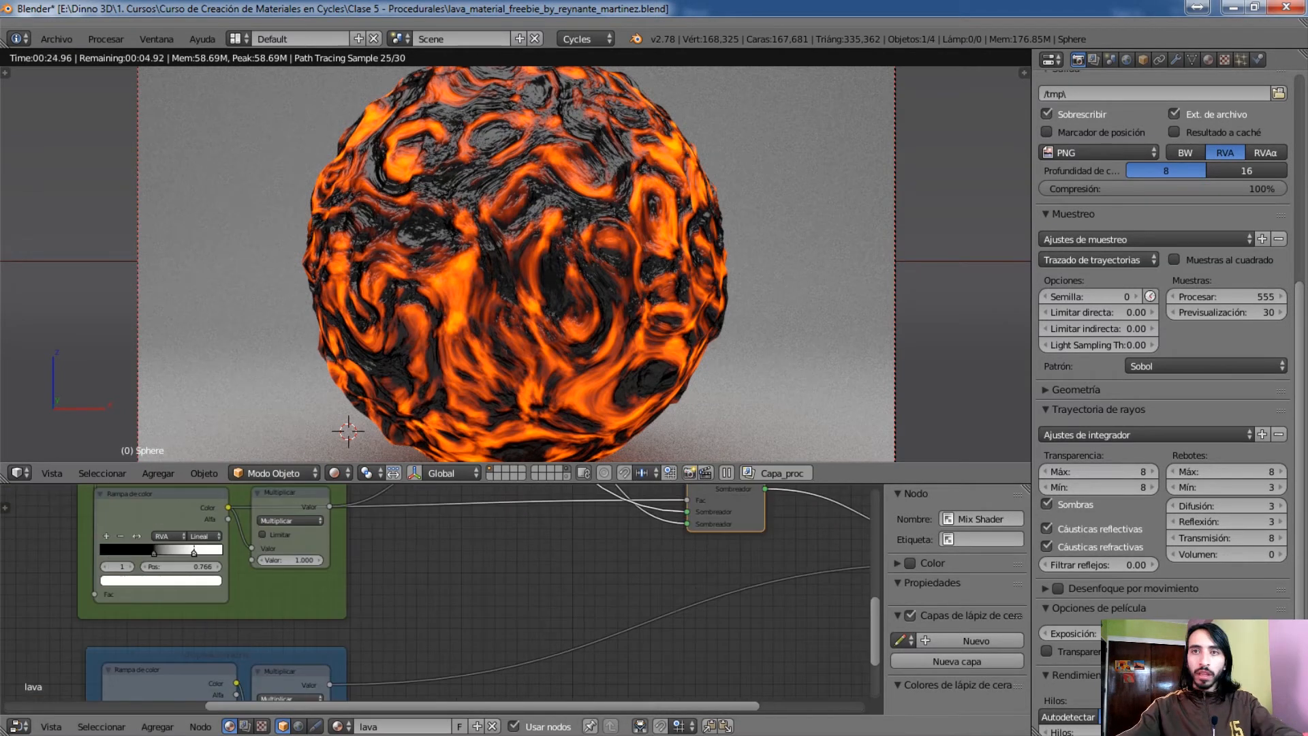
{"action": "left_click", "coordinate": [308, 494]}
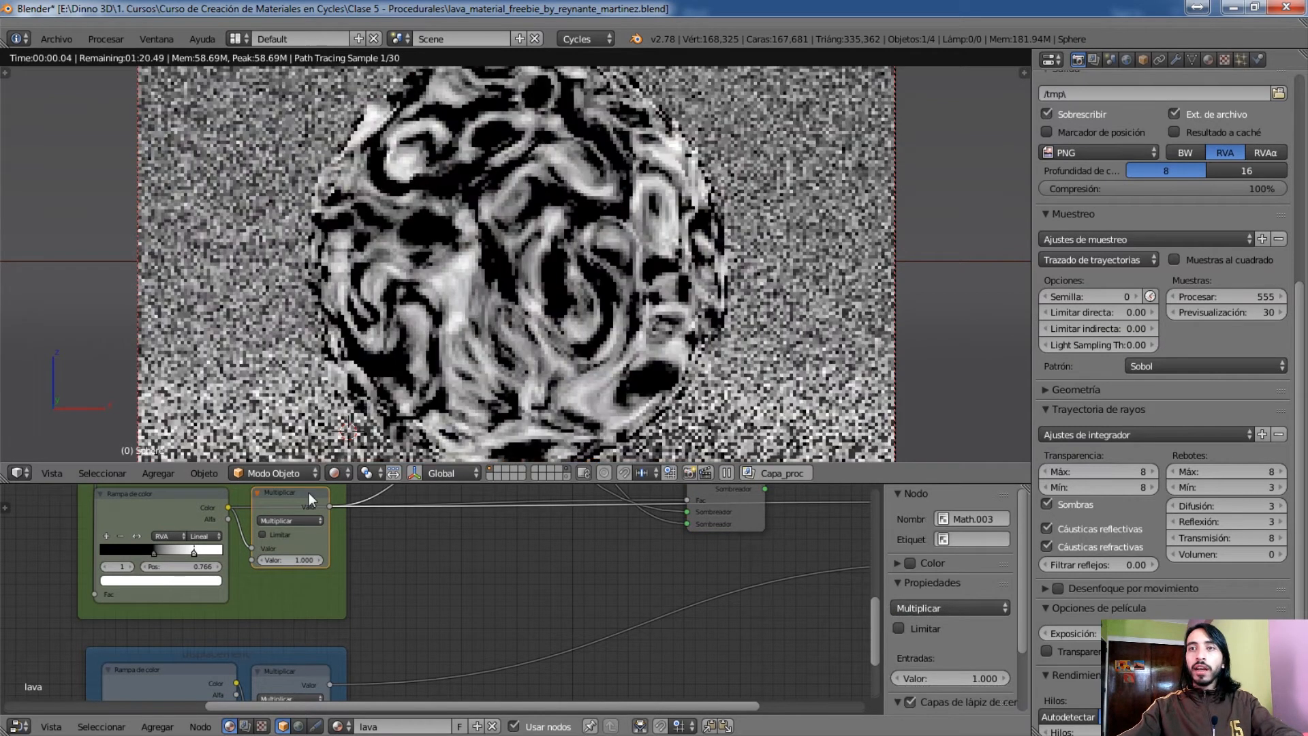
{"action": "middle_click_drag", "start_coordinate": [516, 631], "coordinate": [751, 659]}
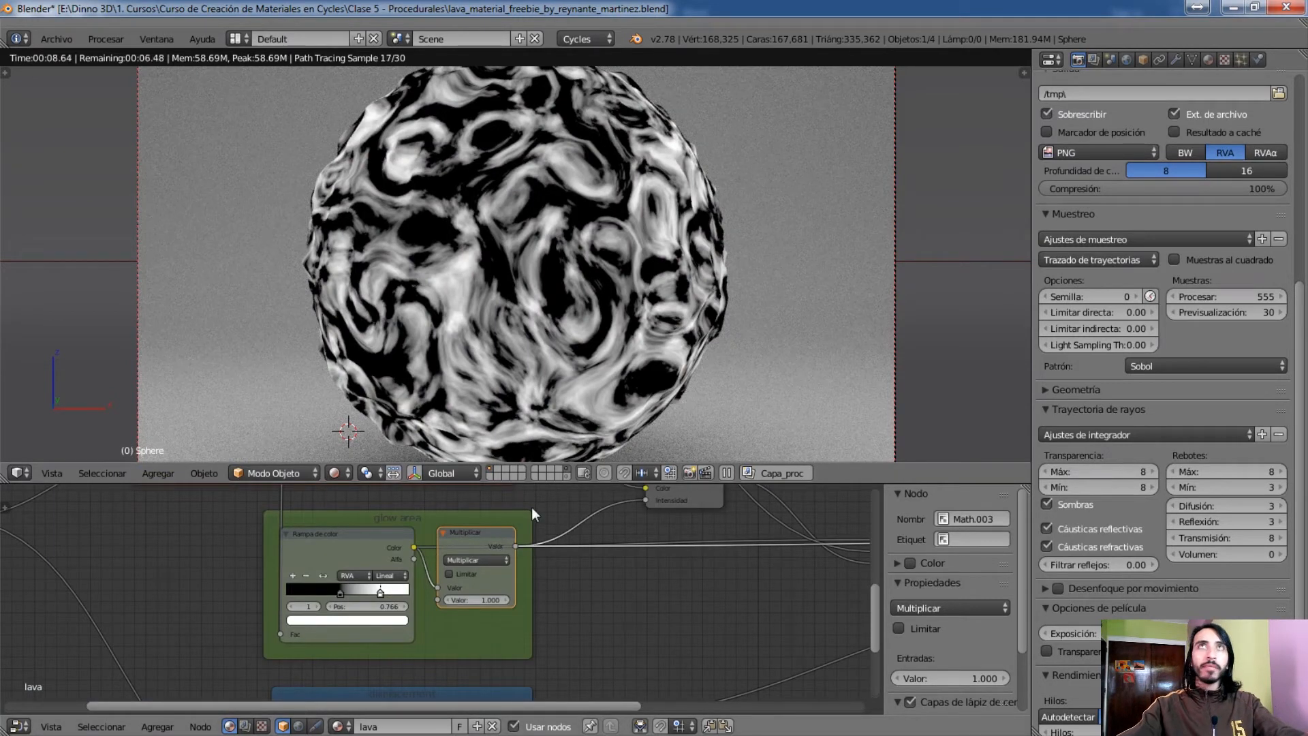
{"action": "middle_click_drag", "start_coordinate": [532, 508], "coordinate": [541, 549]}
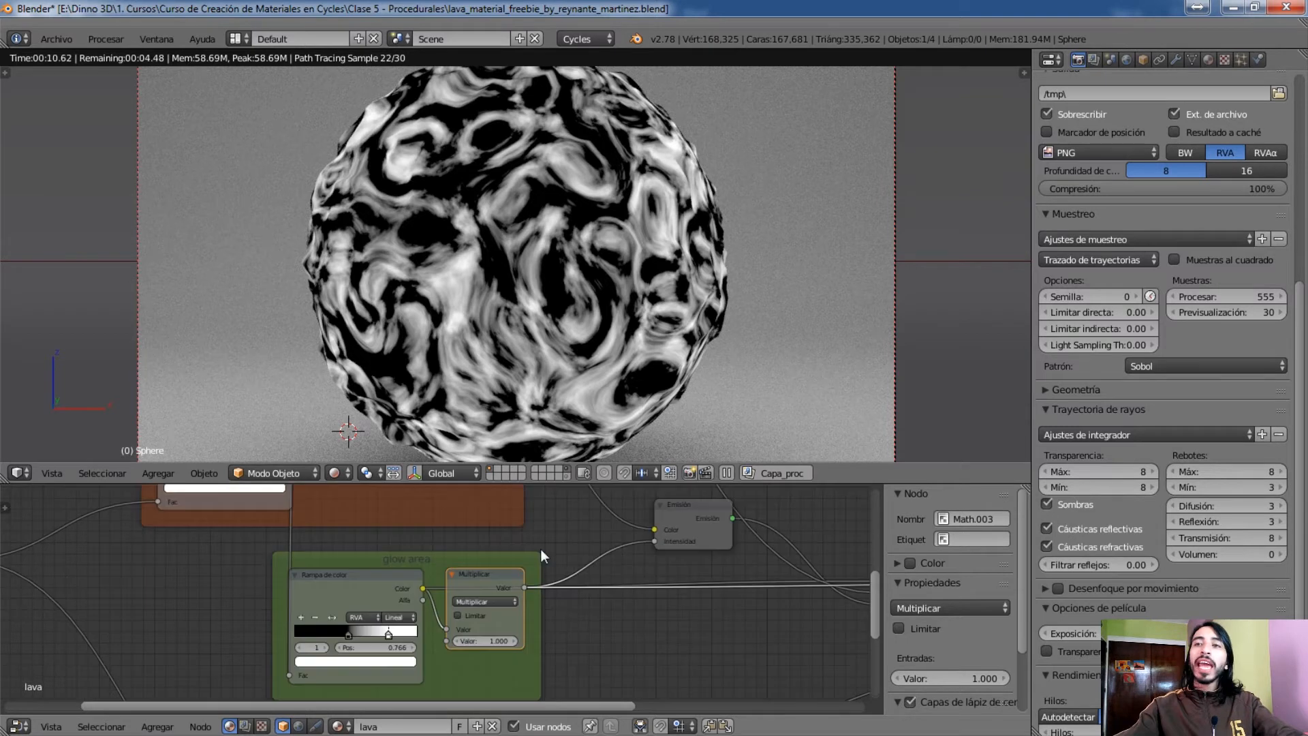
Examine the orange frame containing the Cuerpo negro node and the reflection amount frame, selecting each in turn
{"action": "middle_click_drag", "start_coordinate": [546, 600], "coordinate": [642, 691]}
{"action": "middle_click_drag", "start_coordinate": [451, 518], "coordinate": [474, 555]}
{"action": "left_click", "coordinate": [434, 515]}
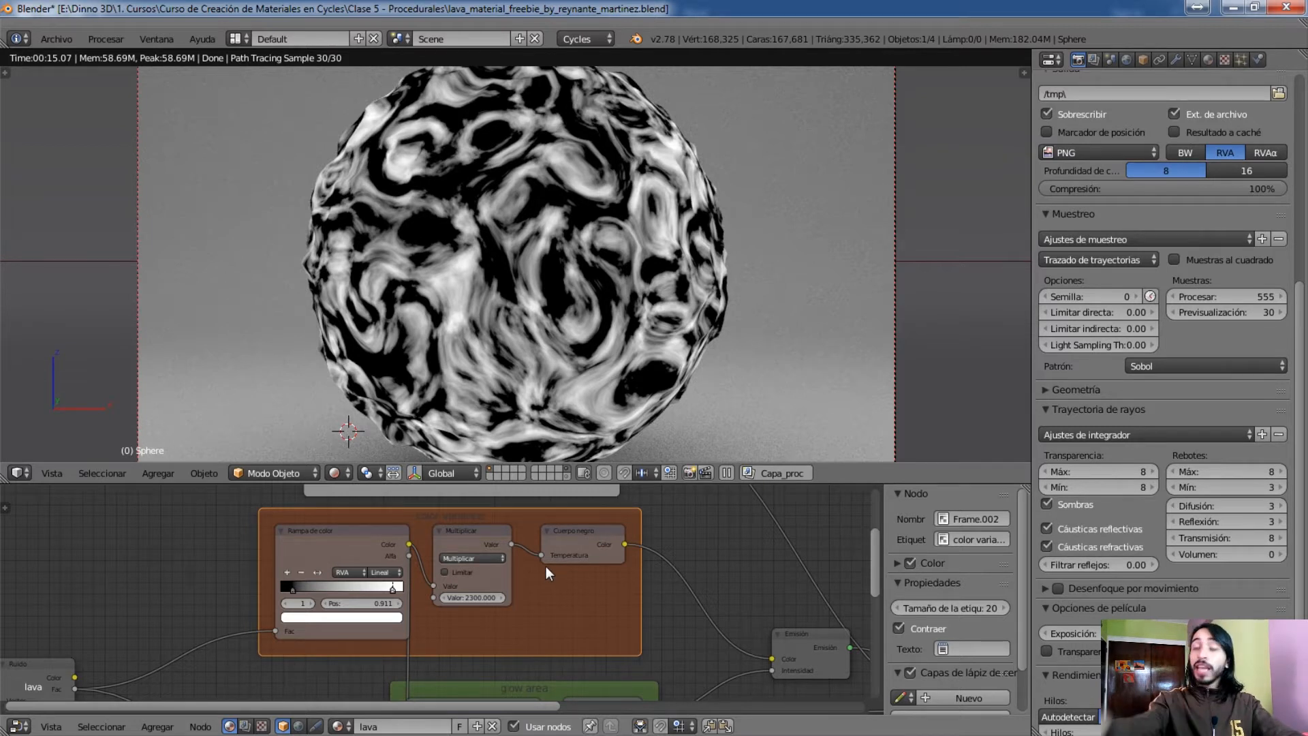
{"action": "middle_click_drag", "start_coordinate": [552, 516], "coordinate": [554, 604]}
{"action": "right_click", "coordinate": [461, 522]}
{"action": "mouse_move", "coordinate": [517, 612]}
{"action": "left_mouse_down"}
{"action": "mouse_move", "coordinate": [511, 587]}
{"action": "mouse_move", "coordinate": [510, 602]}
{"action": "left_mouse_up"}
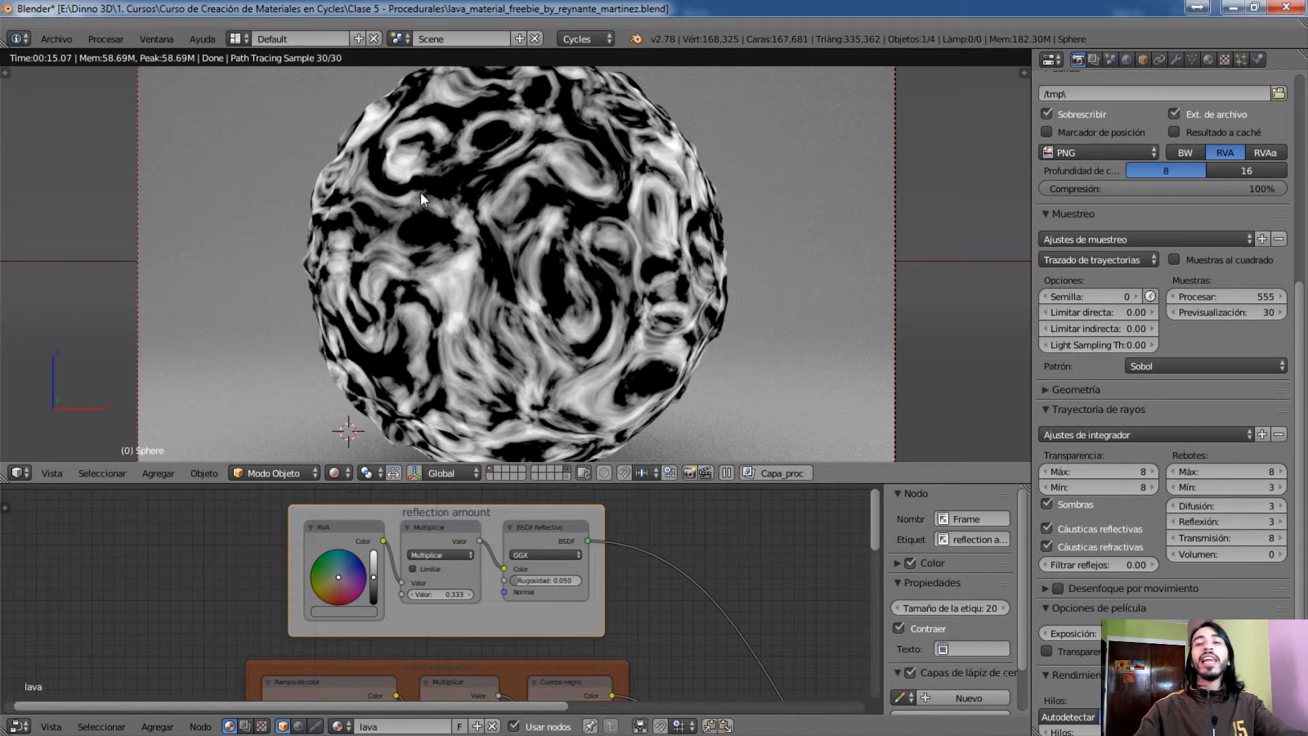
Examine the blue frame with its Rampa de color and Multiplicar nodes, the green glow area frame and the Ruido node feeding them
{"action": "middle_click_drag", "start_coordinate": [709, 625], "coordinate": [523, 505]}
{"action": "middle_click_drag", "start_coordinate": [543, 654], "coordinate": [416, 451]}
{"action": "middle_click_drag", "start_coordinate": [474, 667], "coordinate": [525, 521]}
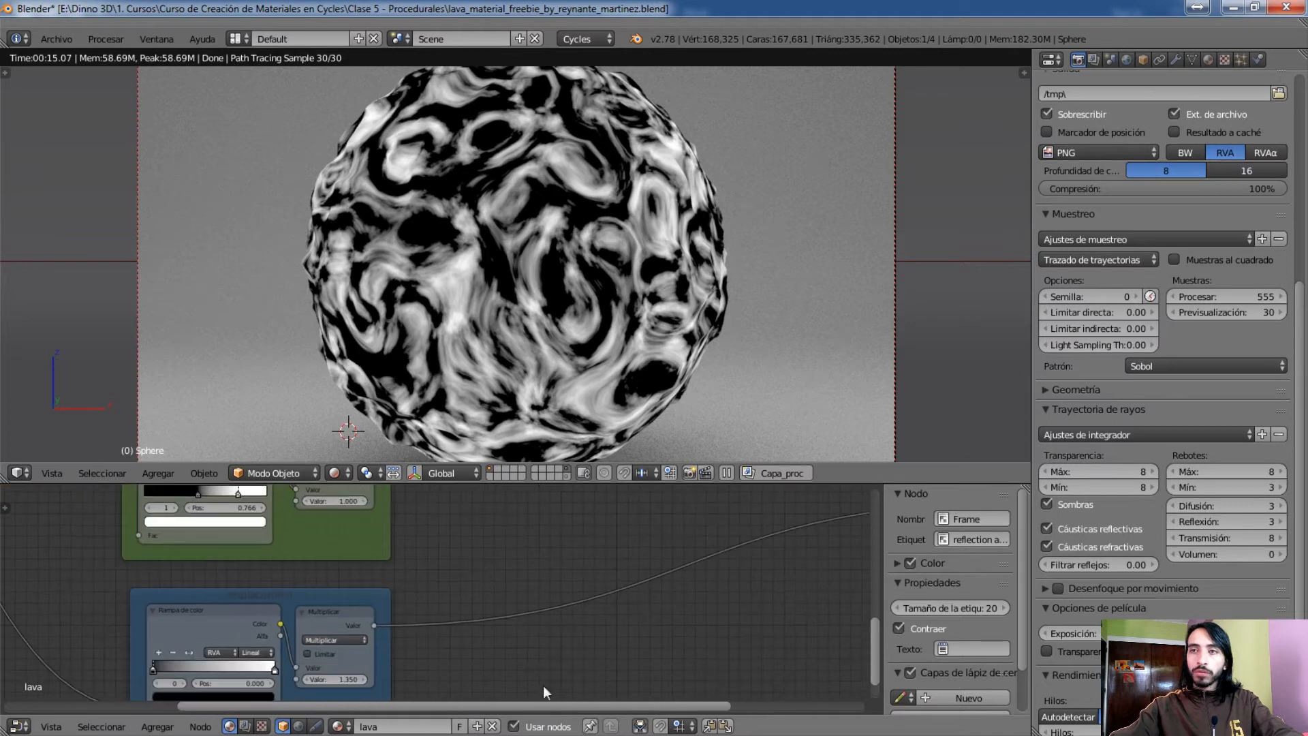
{"action": "middle_click_drag", "start_coordinate": [526, 663], "coordinate": [603, 566]}
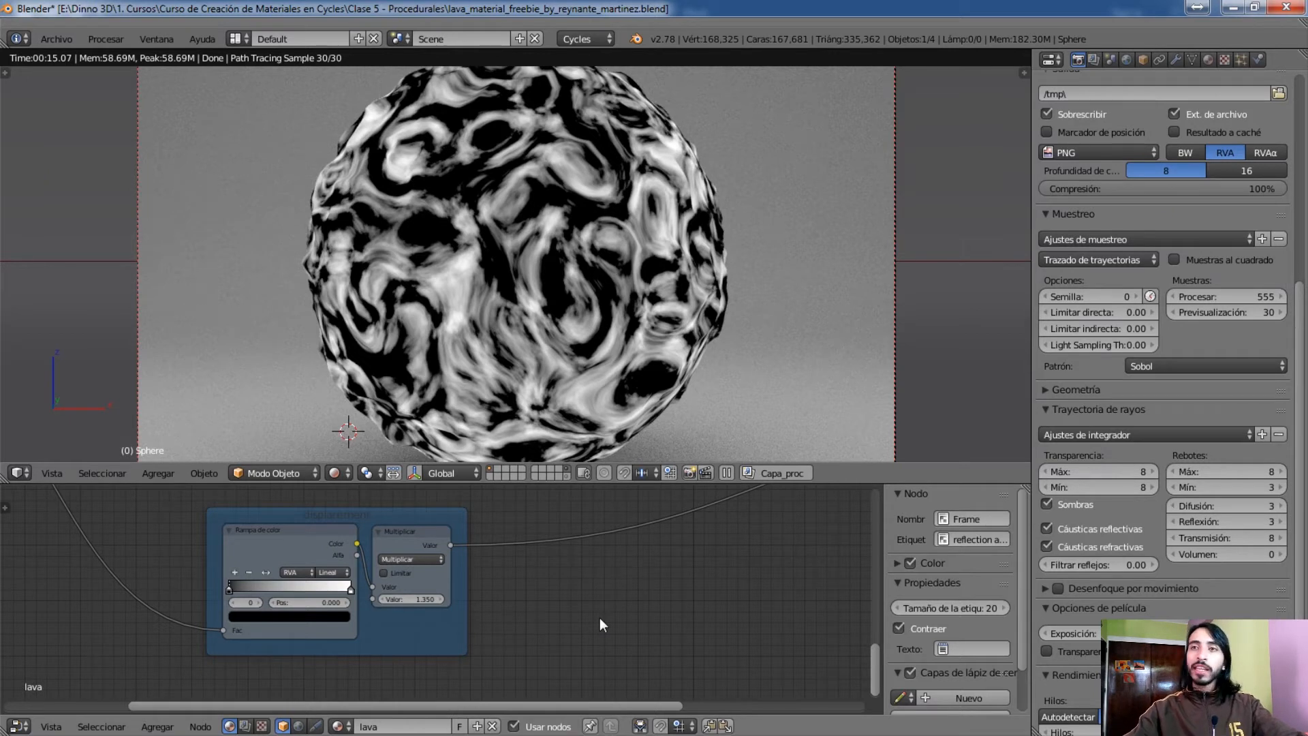
{"action": "middle_click_drag", "start_coordinate": [528, 509], "coordinate": [511, 657]}
{"action": "scroll", "coordinate": [588, 546], "scroll_direction": "up", "scroll_amount": 1}
{"action": "scroll", "coordinate": [530, 630], "scroll_direction": "down", "scroll_amount": 3}
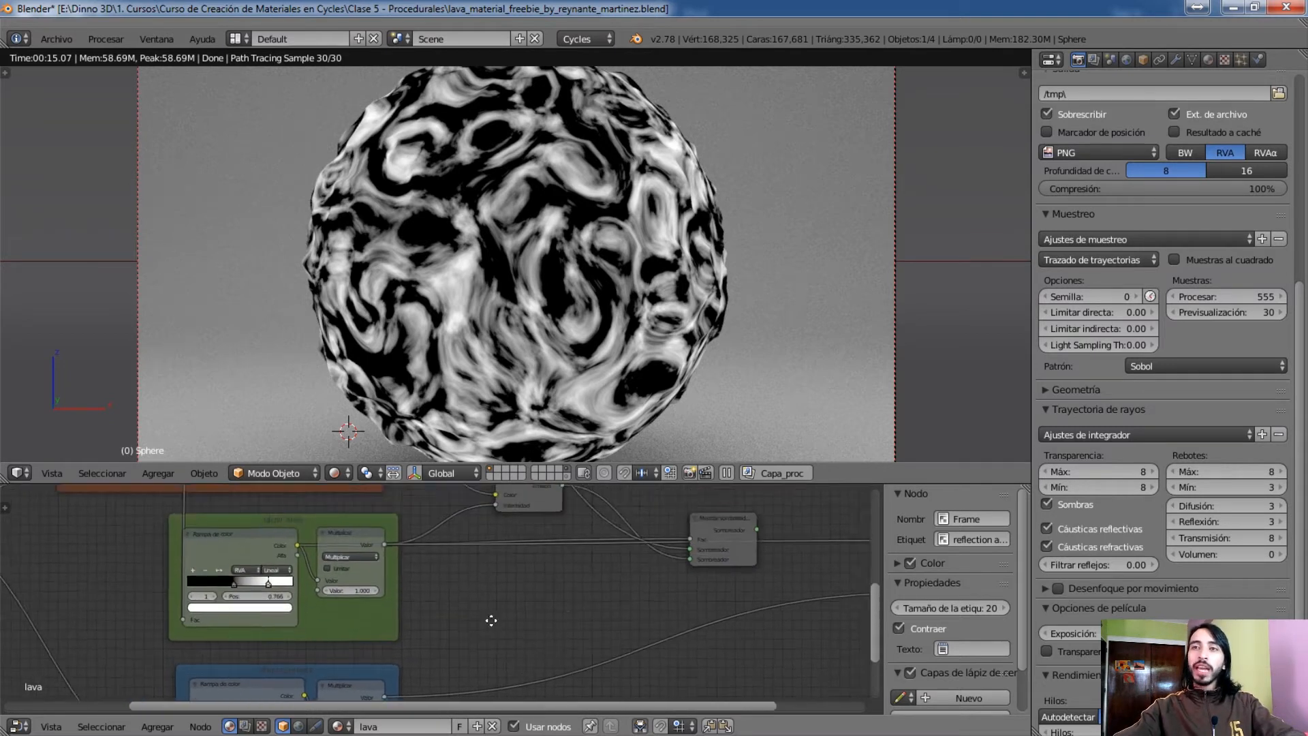
{"action": "middle_click_drag", "start_coordinate": [468, 607], "coordinate": [681, 654]}
{"action": "middle_click_drag", "start_coordinate": [257, 599], "coordinate": [384, 607]}
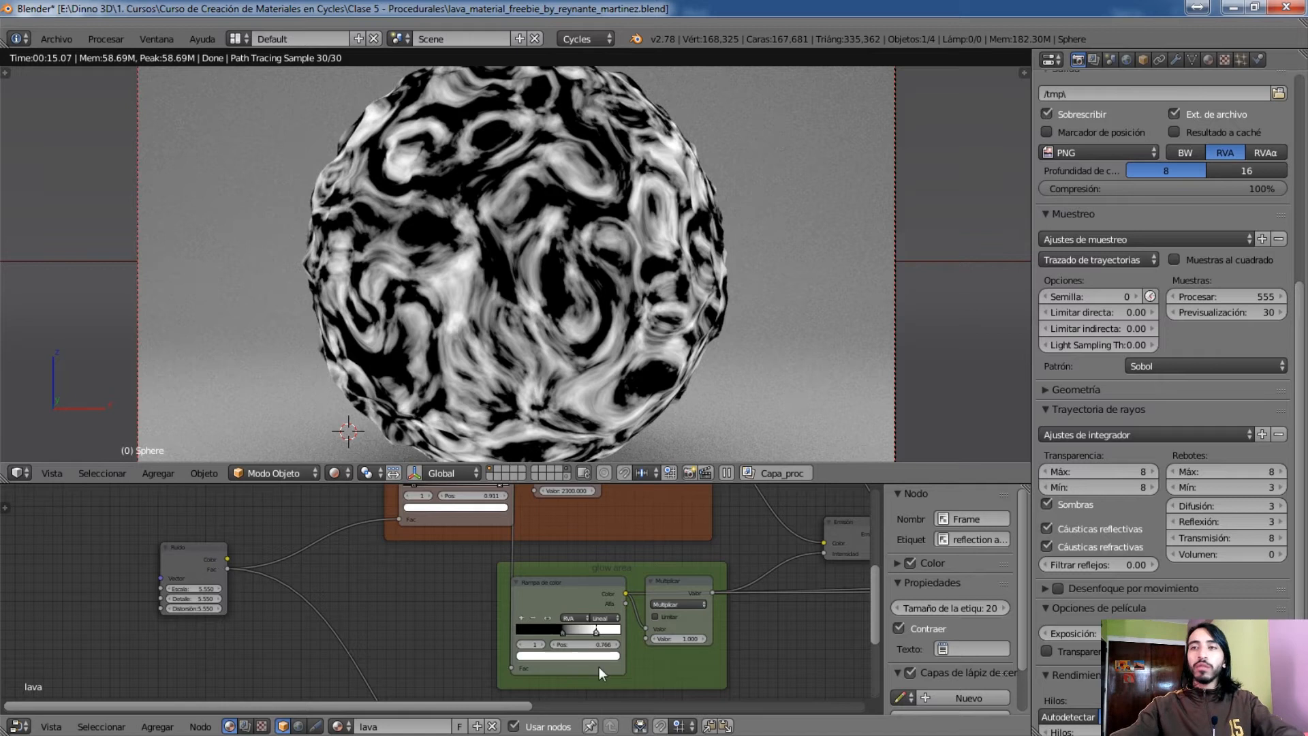
Preview the Cuerpo negro node's colour output on the sphere and inspect the orange frame's node chain
{"action": "middle_click_drag", "start_coordinate": [642, 511], "coordinate": [567, 624]}
{"action": "left_click", "coordinate": [567, 586], "text": "ctrl+shift"}
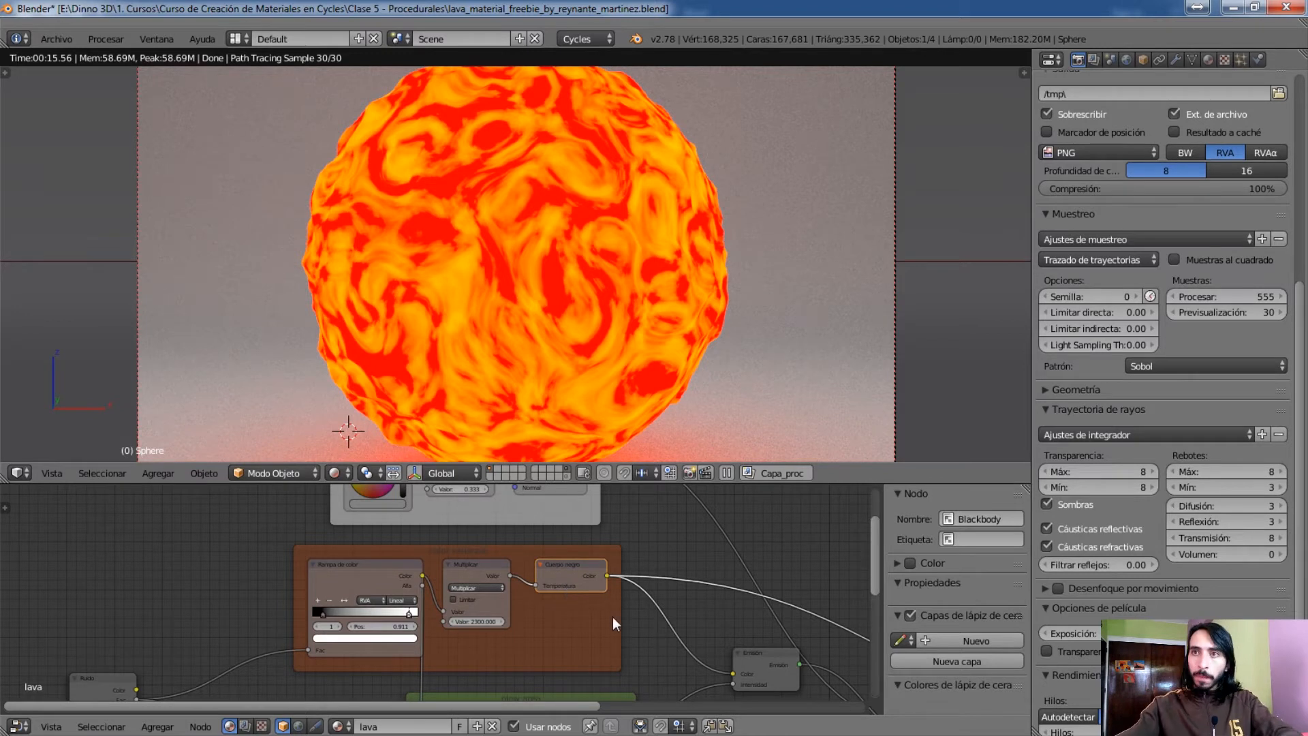
{"action": "middle_click_drag", "start_coordinate": [599, 532], "coordinate": [719, 465]}
{"action": "middle_click_drag", "start_coordinate": [662, 623], "coordinate": [592, 647]}
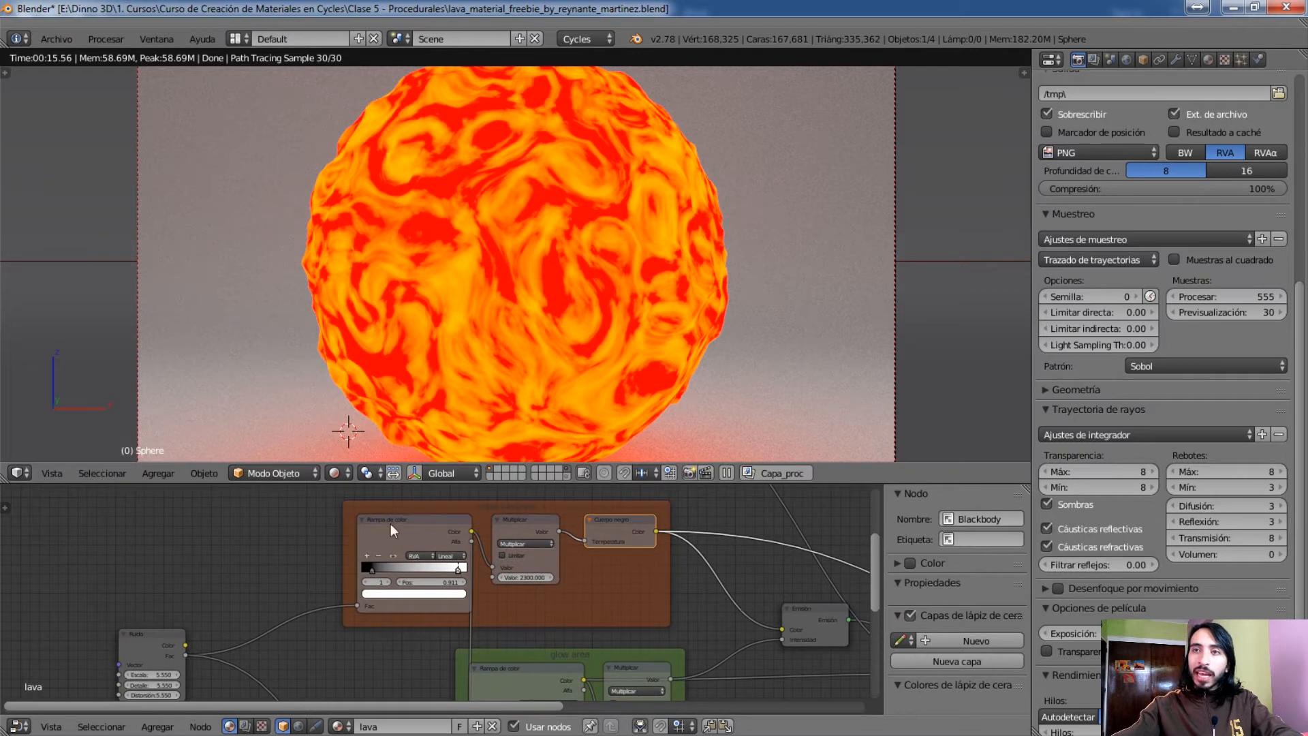
Preview the Emisión node on the sphere and trace its colour and intensity inputs from the orange and green frames
{"action": "middle_click_drag", "start_coordinate": [730, 627], "coordinate": [475, 586]}
{"action": "left_click", "coordinate": [557, 580]}
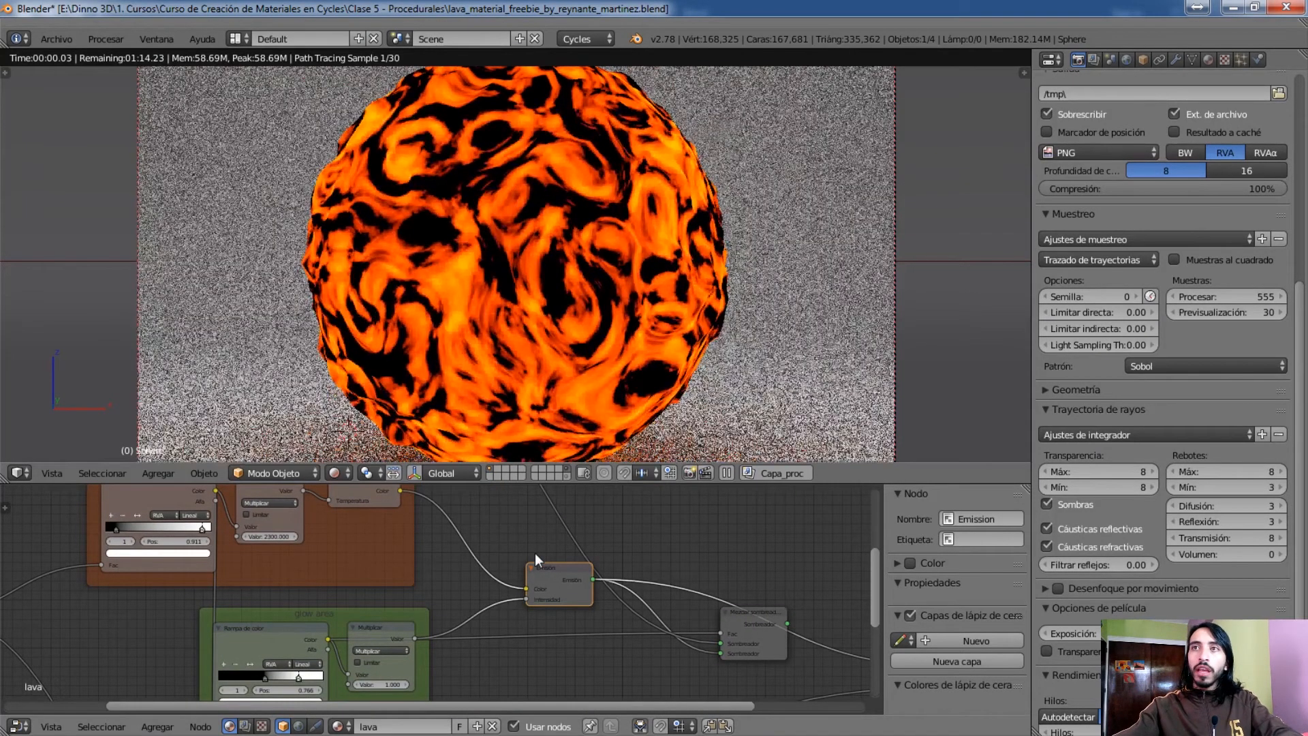
{"action": "middle_click_drag", "start_coordinate": [502, 588], "coordinate": [653, 584]}
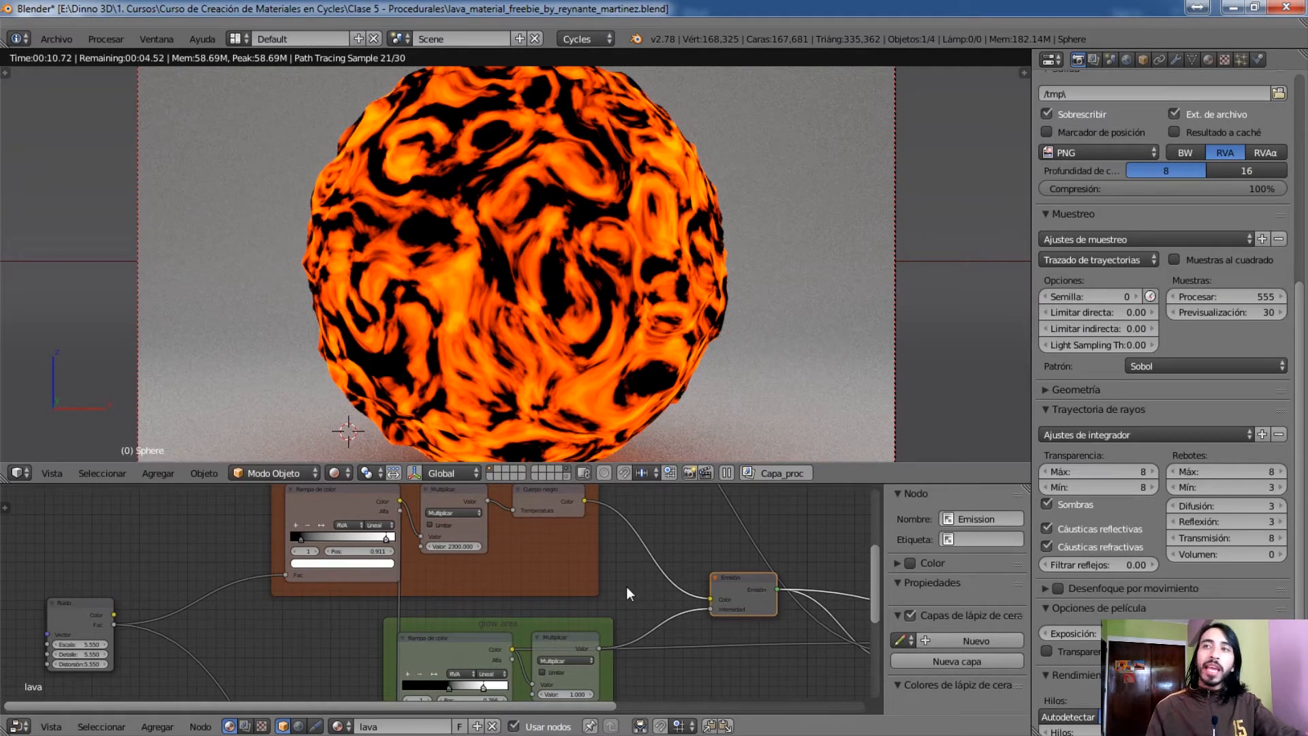
{"action": "middle_click_drag", "start_coordinate": [824, 571], "coordinate": [712, 587]}
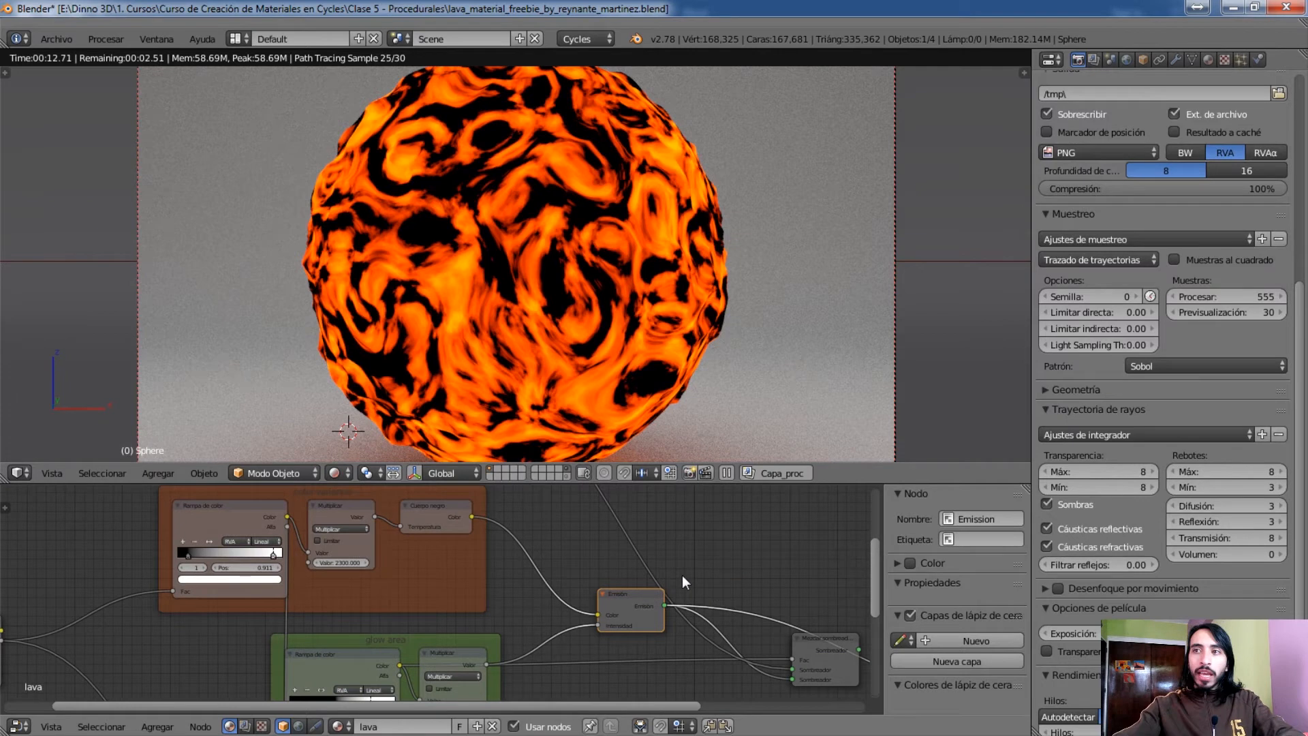
Compare the sphere previews of the Mezclar sombreador and Emisión nodes, ending on Mezclar sombreador
{"action": "left_click", "coordinate": [827, 644]}
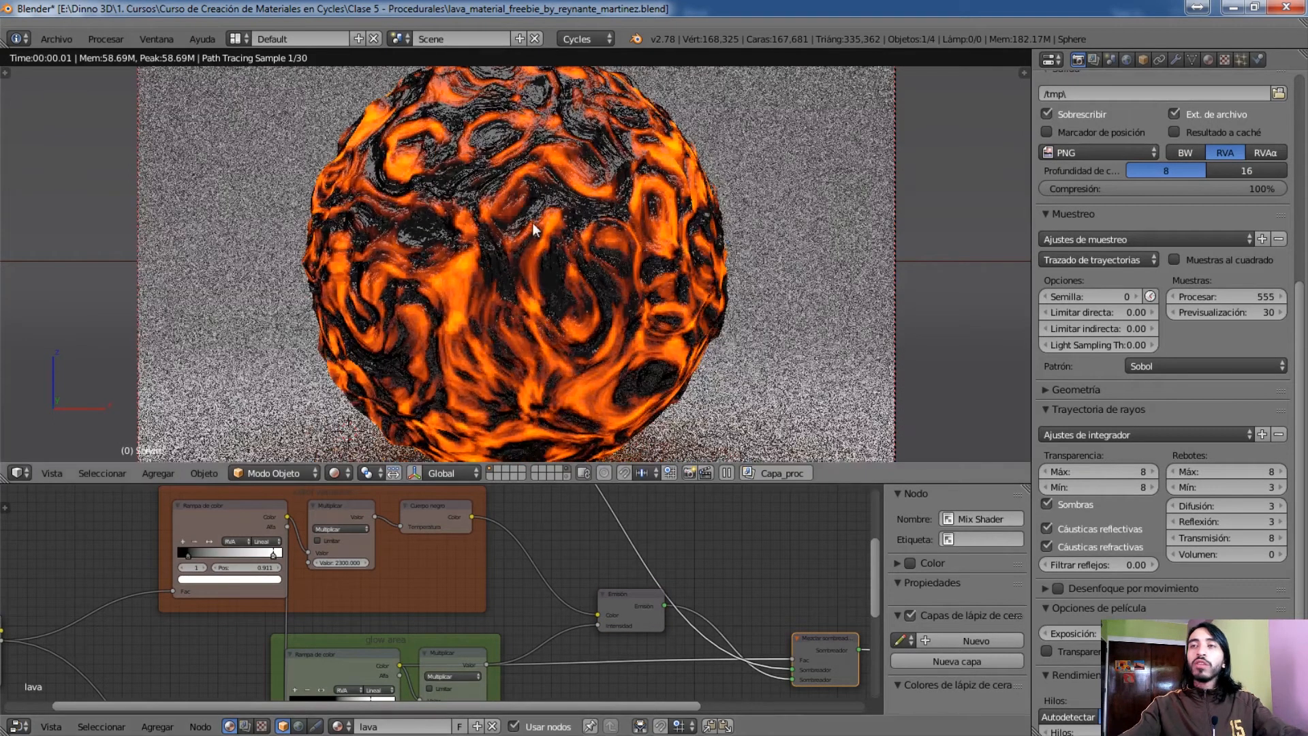
{"action": "left_click", "coordinate": [636, 591], "text": "ctrl+shift"}
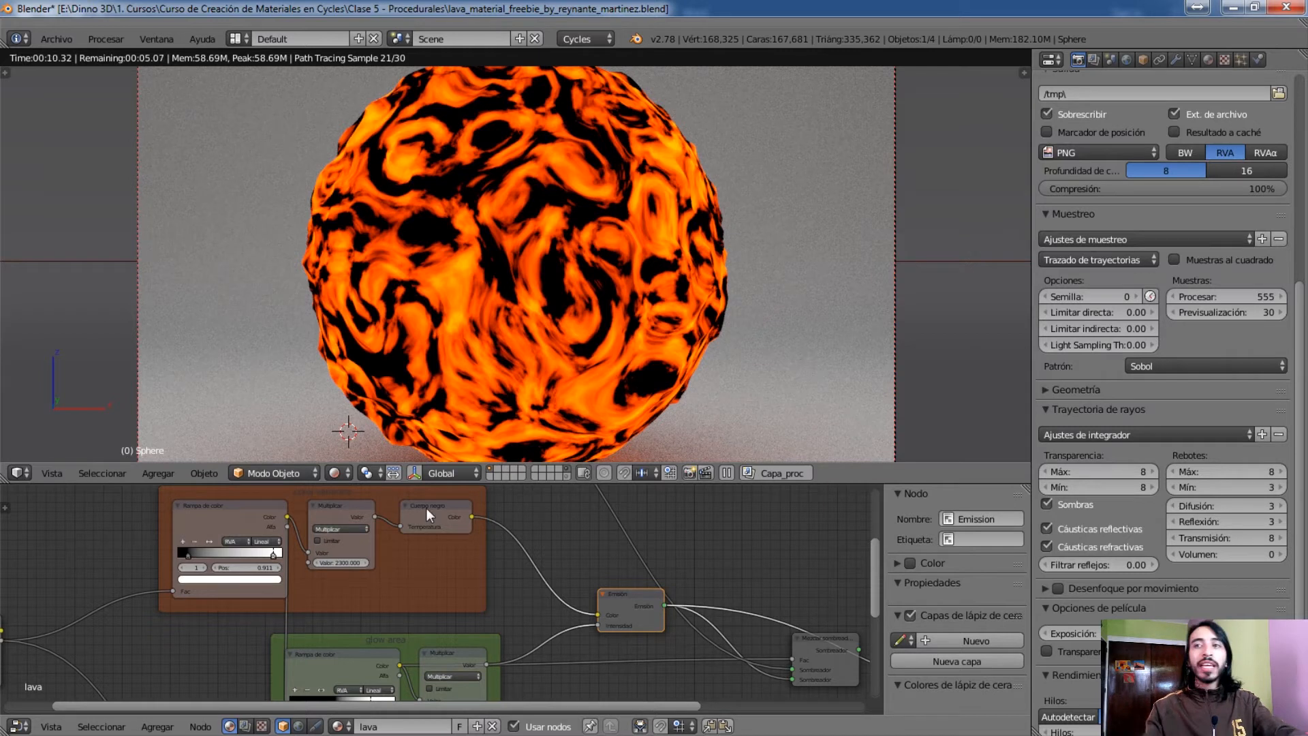
{"action": "left_click", "coordinate": [829, 639]}
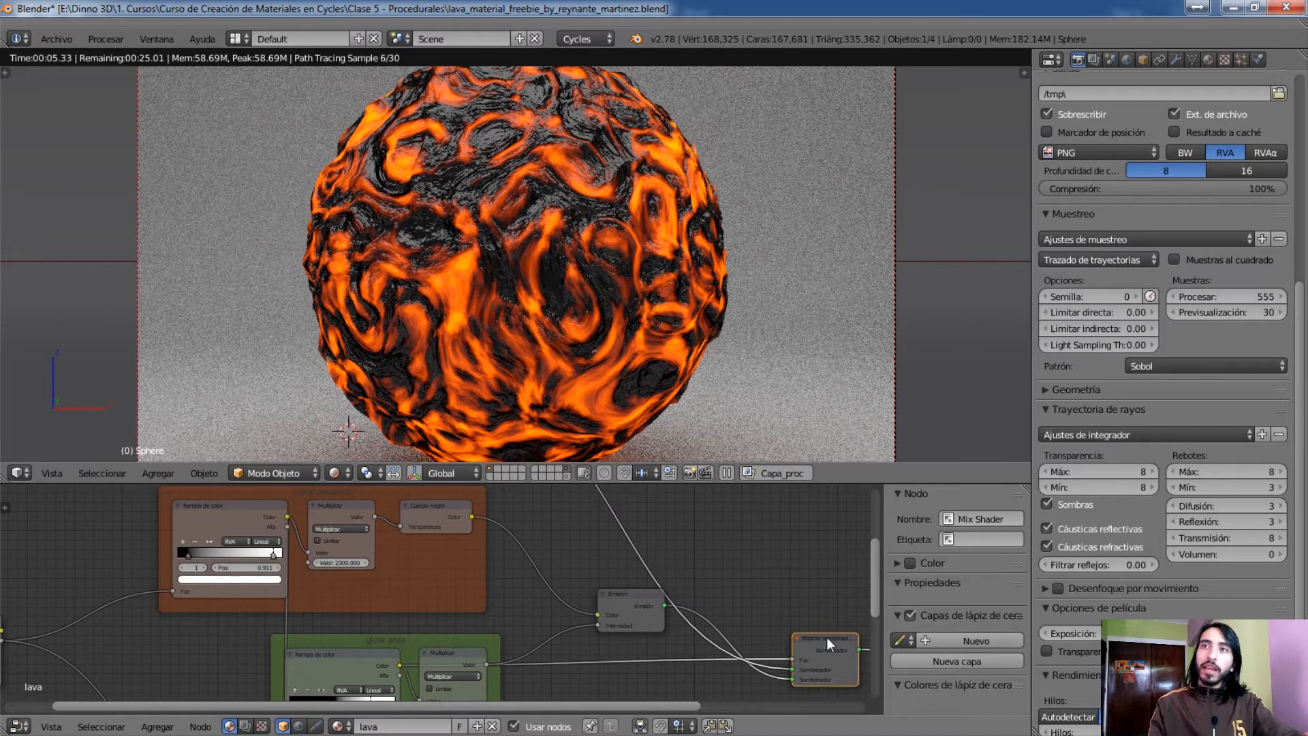
Set the 3D viewport shading to Sólido and bring the lava node tree into overview
{"action": "left_click", "coordinate": [340, 473]}
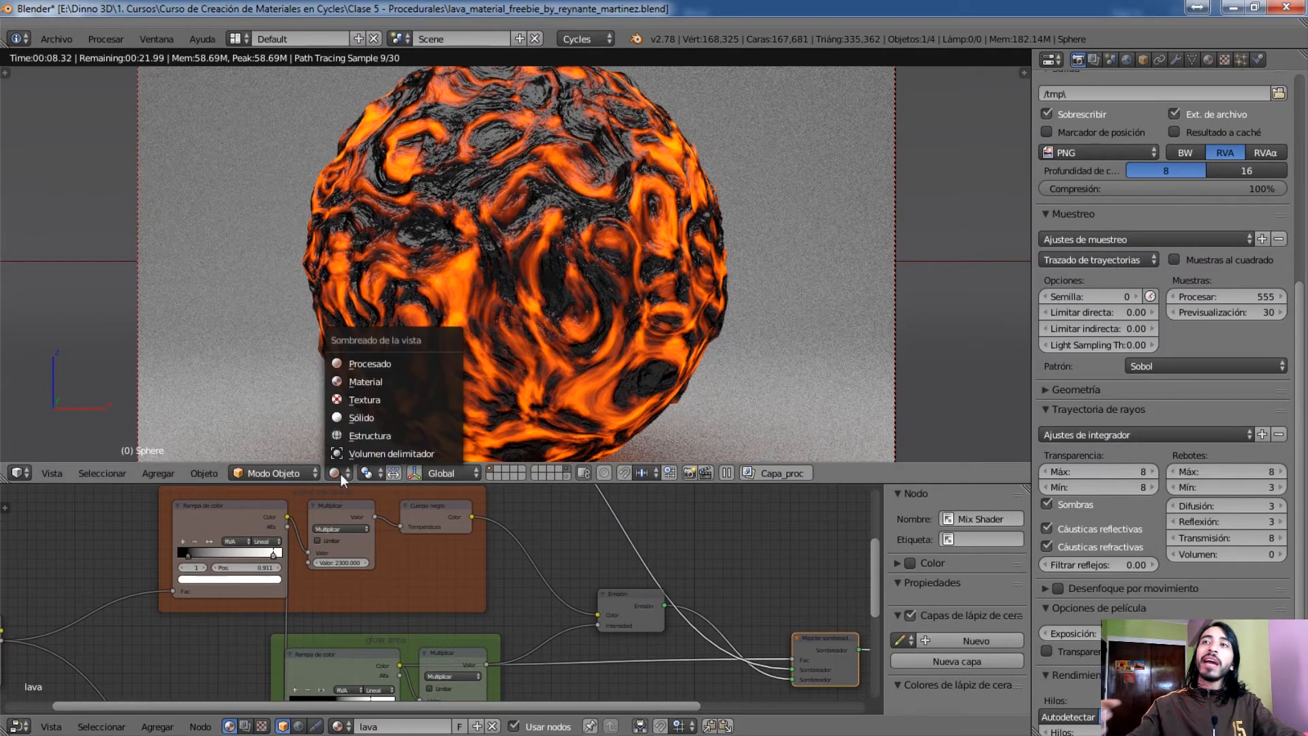
{"action": "left_click", "coordinate": [368, 418]}
{"action": "scroll", "coordinate": [522, 633], "scroll_direction": "down", "scroll_amount": 3}
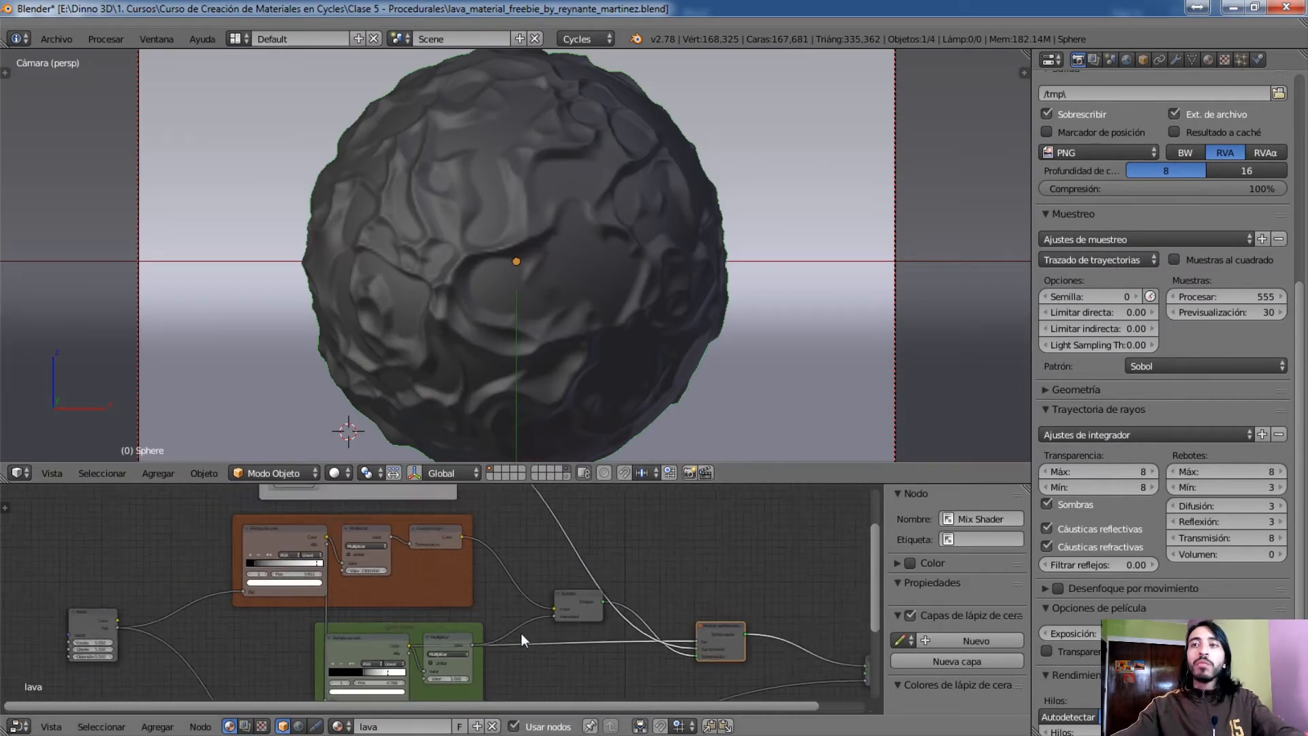
{"action": "scroll", "coordinate": [538, 634], "scroll_direction": "down", "scroll_amount": 1}
{"action": "middle_click_drag", "start_coordinate": [537, 634], "coordinate": [522, 598]}
{"action": "scroll", "coordinate": [610, 548], "scroll_direction": "down", "scroll_amount": 5}
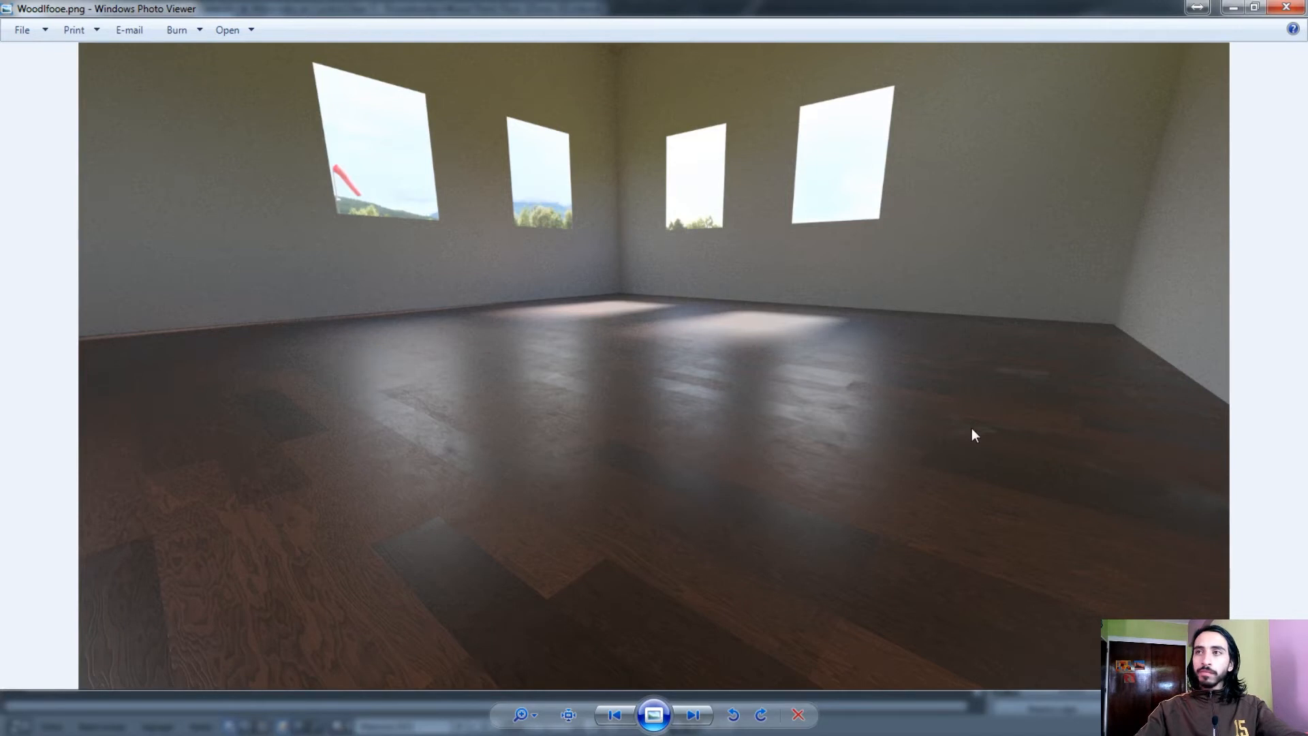
Examine the wood floor render Woodlfooe.png in Windows Photo Viewer, inspecting the wood grain of the planks up close
{"action": "scroll", "coordinate": [540, 417], "scroll_direction": "up", "scroll_amount": 4}
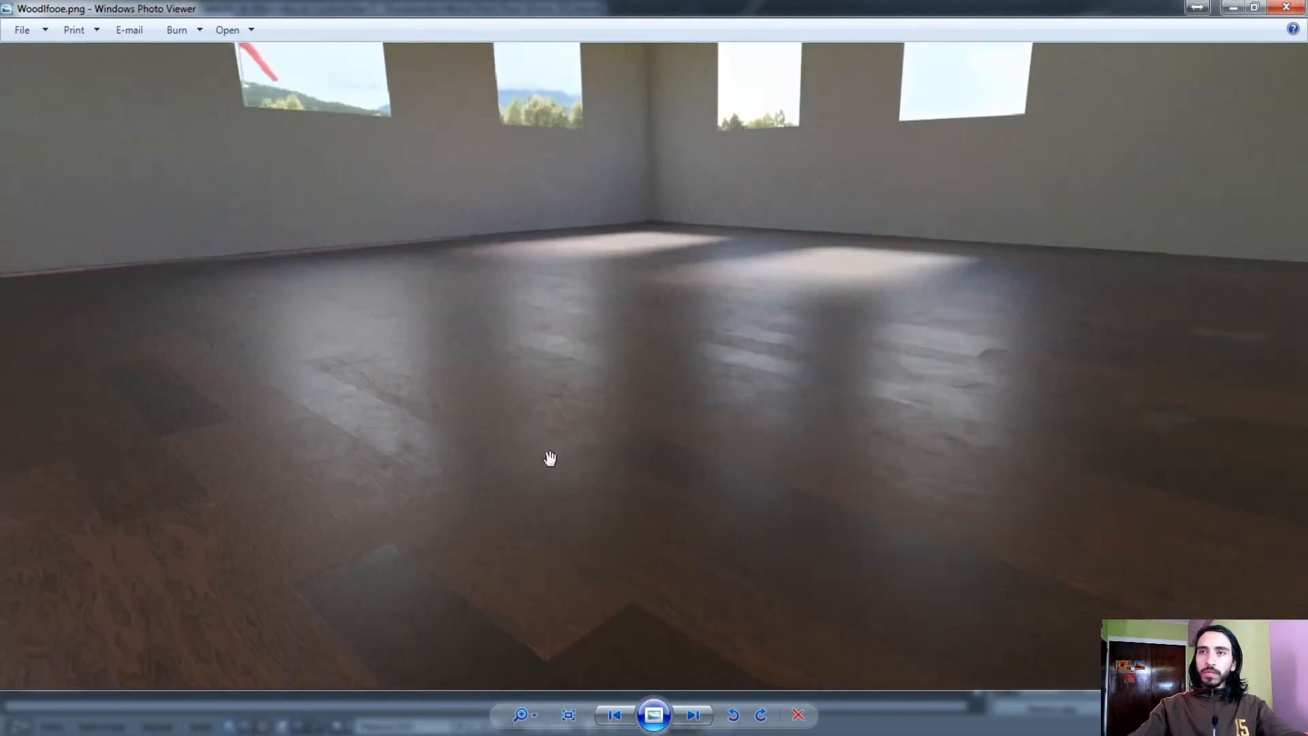
{"action": "scroll", "coordinate": [579, 500], "scroll_direction": "down", "scroll_amount": 4}
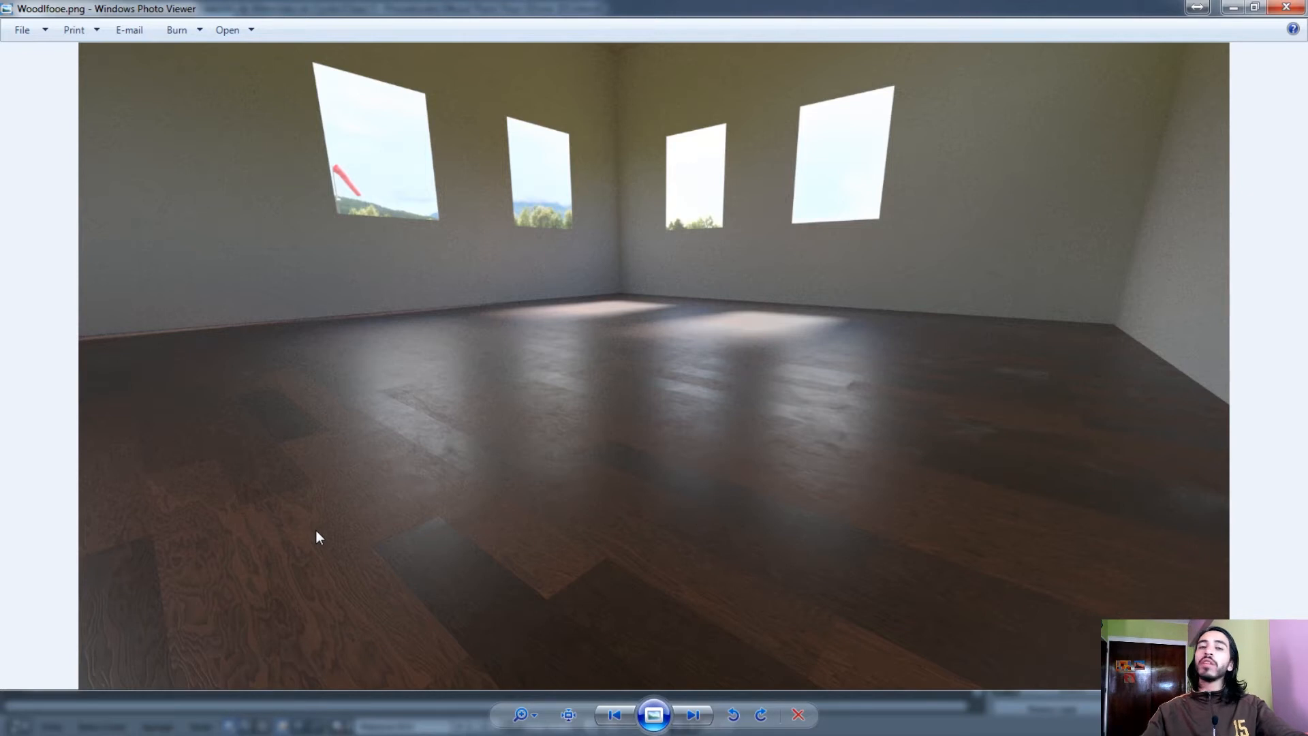
{"action": "scroll", "coordinate": [317, 537], "scroll_direction": "up", "scroll_amount": 6}
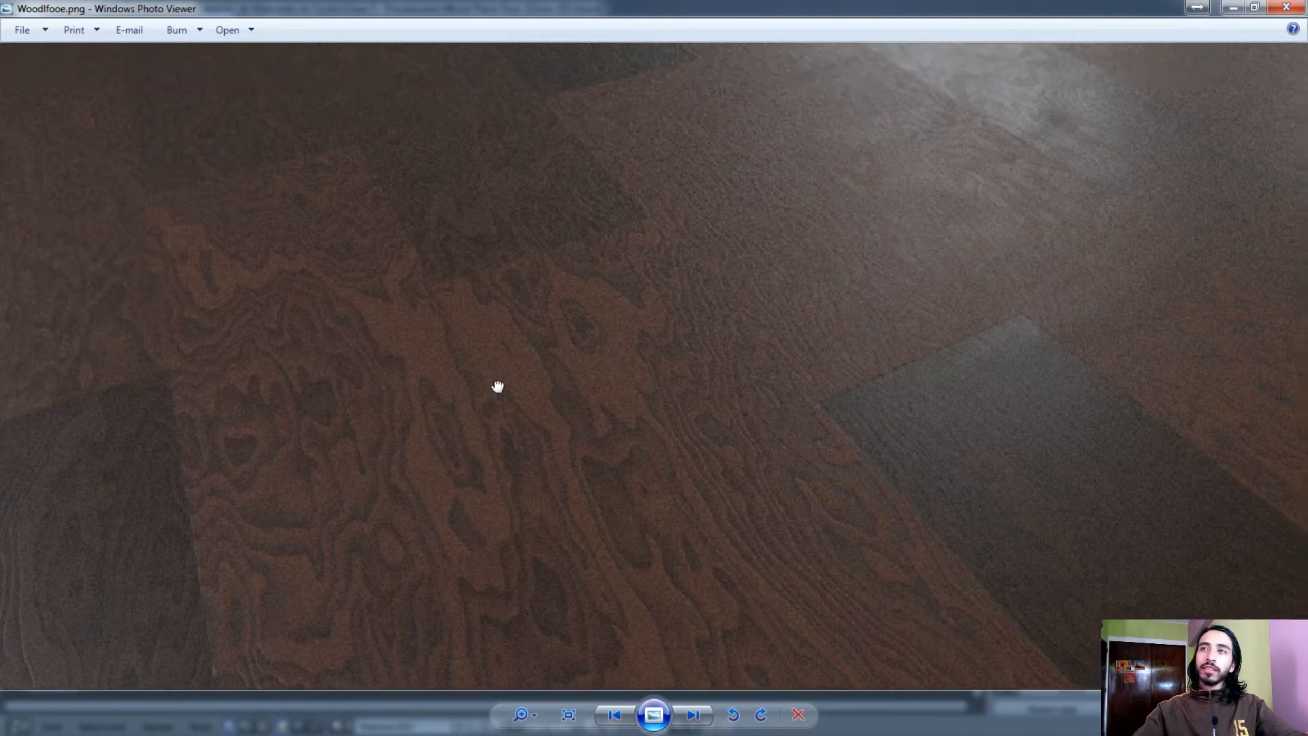
{"action": "scroll", "coordinate": [850, 452], "scroll_direction": "up", "scroll_amount": 4}
{"action": "scroll", "coordinate": [750, 449], "scroll_direction": "down", "scroll_amount": 5}
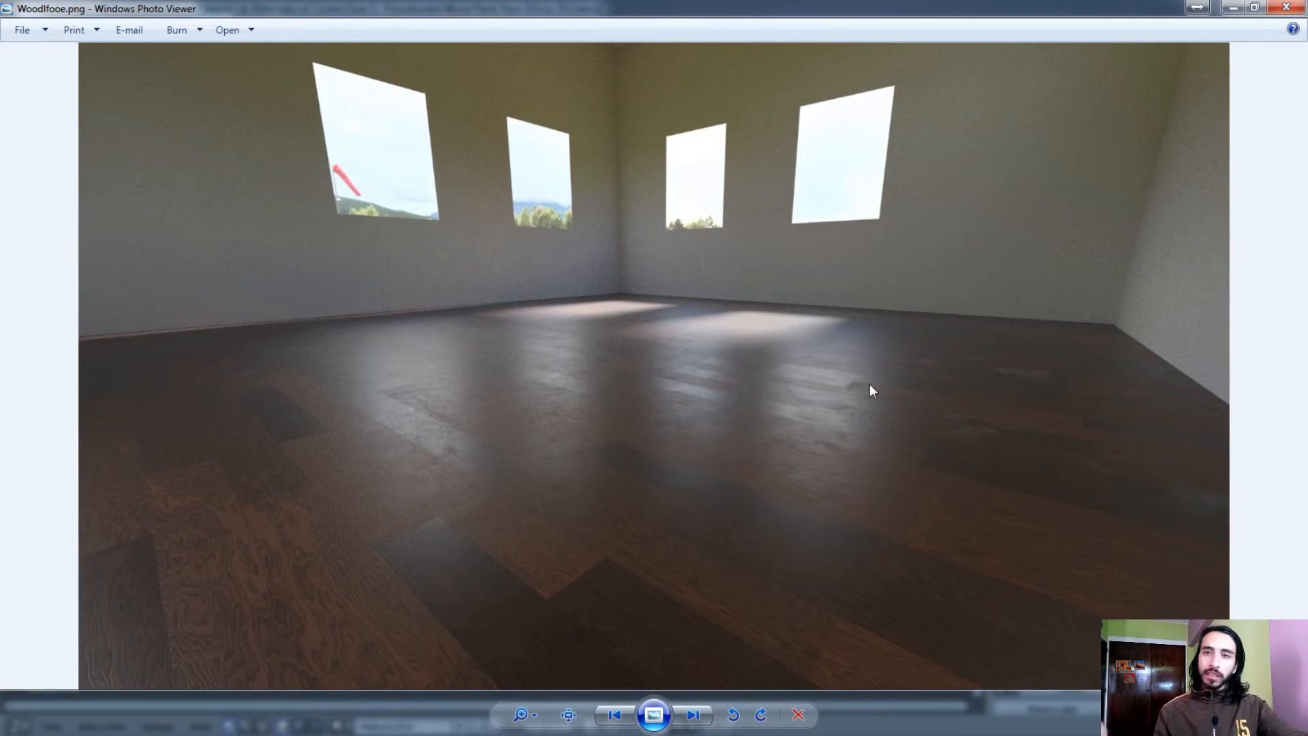
Inspect the window reflections across the planks in the wood floor render
{"action": "scroll", "coordinate": [869, 385], "scroll_direction": "up", "scroll_amount": 1}
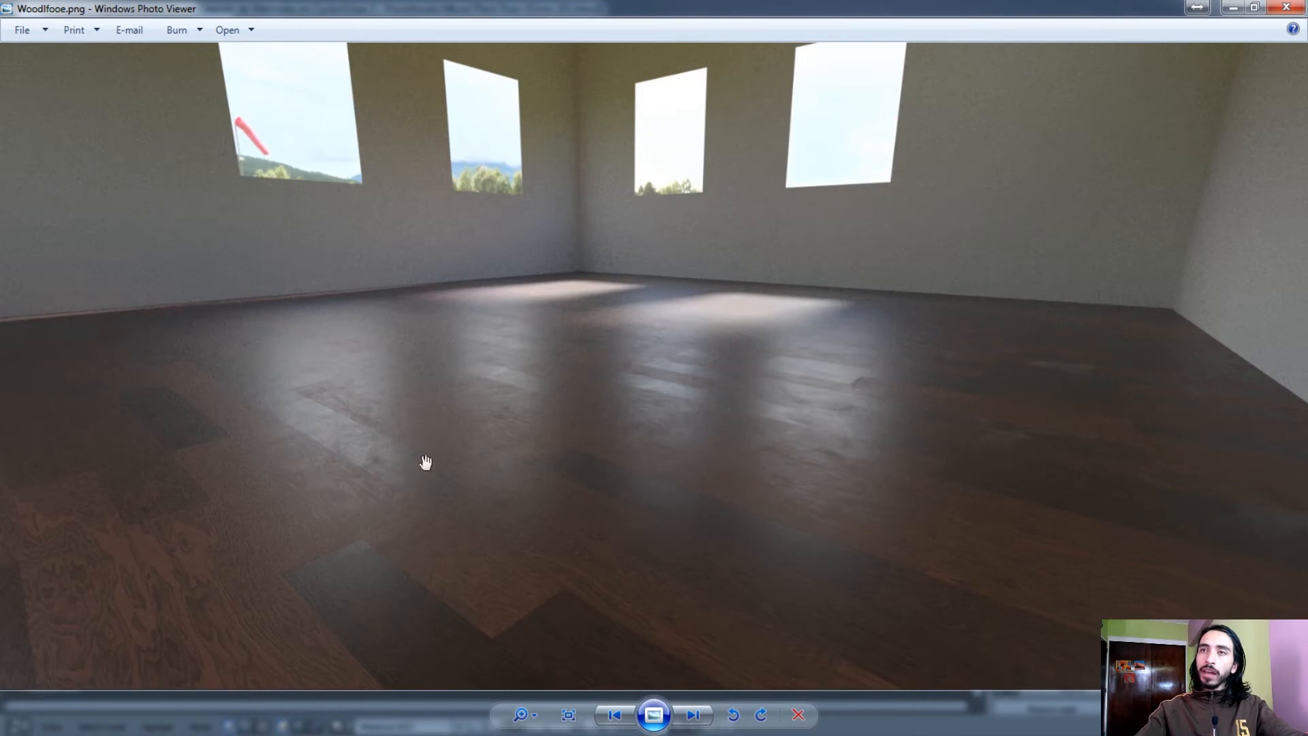
{"action": "left_click_drag", "start_coordinate": [548, 459], "coordinate": [564, 414]}
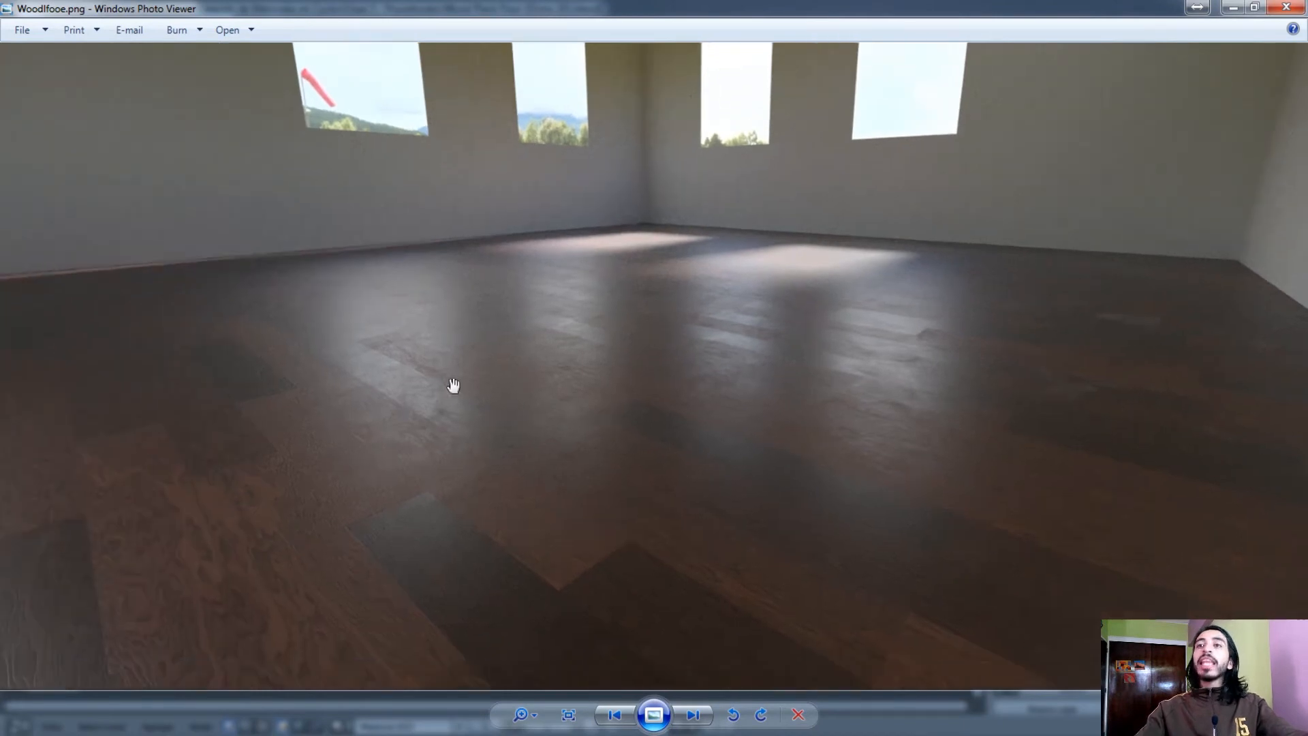
{"action": "left_click_drag", "start_coordinate": [441, 400], "coordinate": [564, 365]}
{"action": "scroll", "coordinate": [565, 367], "scroll_direction": "up", "scroll_amount": 1}
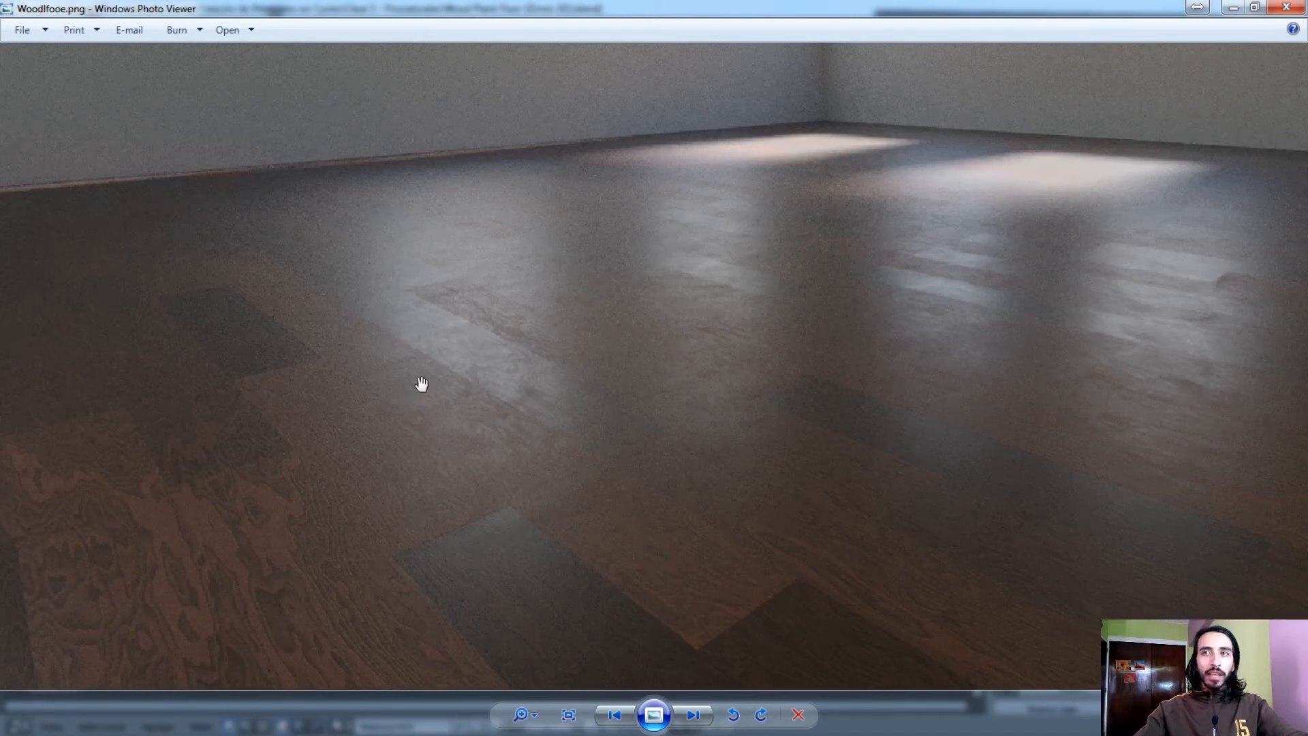
{"action": "left_click_drag", "start_coordinate": [660, 358], "coordinate": [563, 409]}
{"action": "left_click_drag", "start_coordinate": [878, 401], "coordinate": [728, 372]}
{"action": "scroll", "coordinate": [728, 372], "scroll_direction": "down", "scroll_amount": 3}
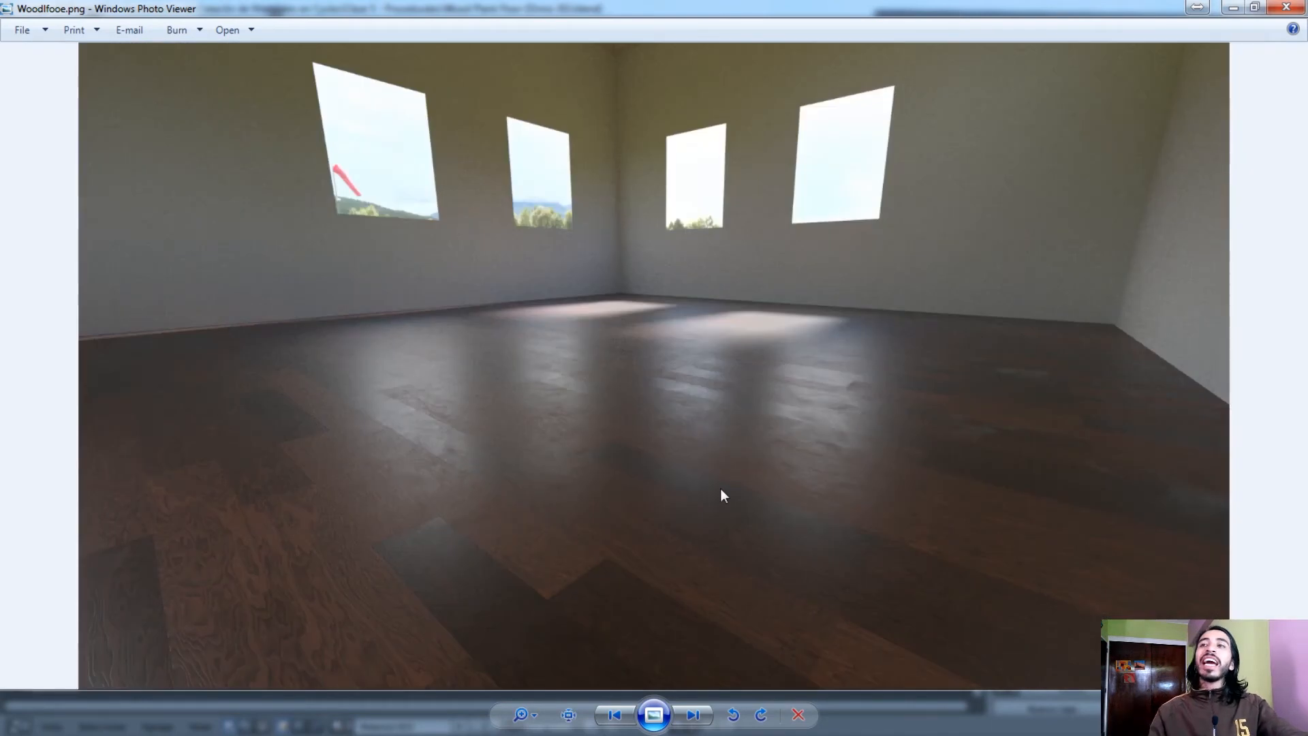
Examine how gloss and tone vary between planks from one side of the rendered floor to the other
{"action": "scroll", "coordinate": [721, 488], "scroll_direction": "up", "scroll_amount": 3}
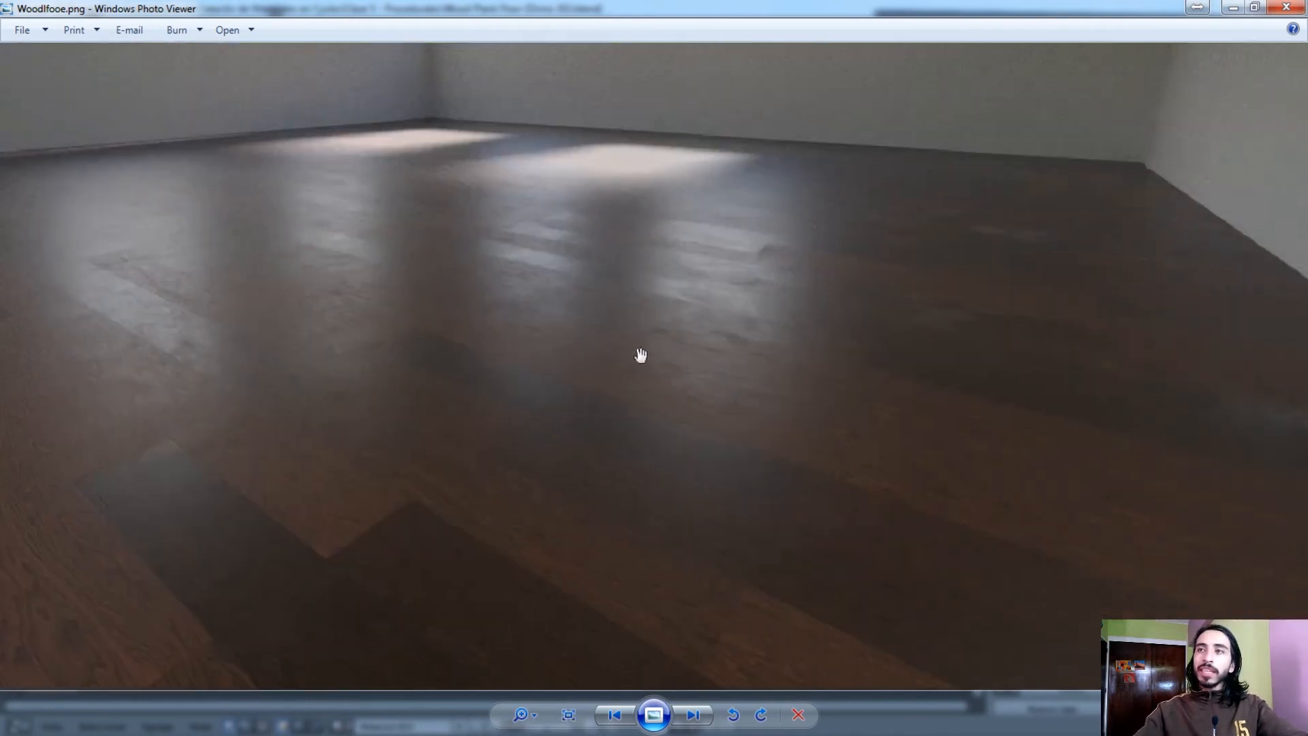
{"action": "left_click_drag", "start_coordinate": [414, 345], "coordinate": [591, 365]}
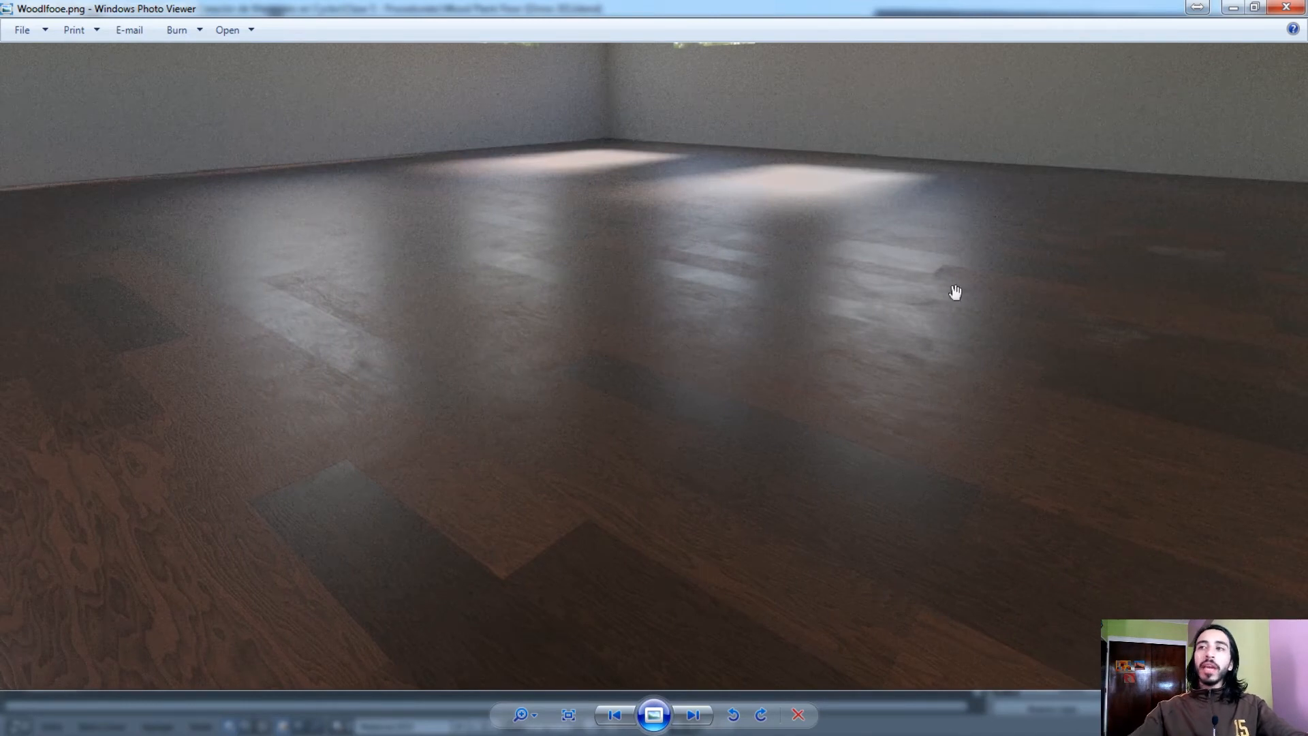
{"action": "left_click_drag", "start_coordinate": [546, 274], "coordinate": [739, 201]}
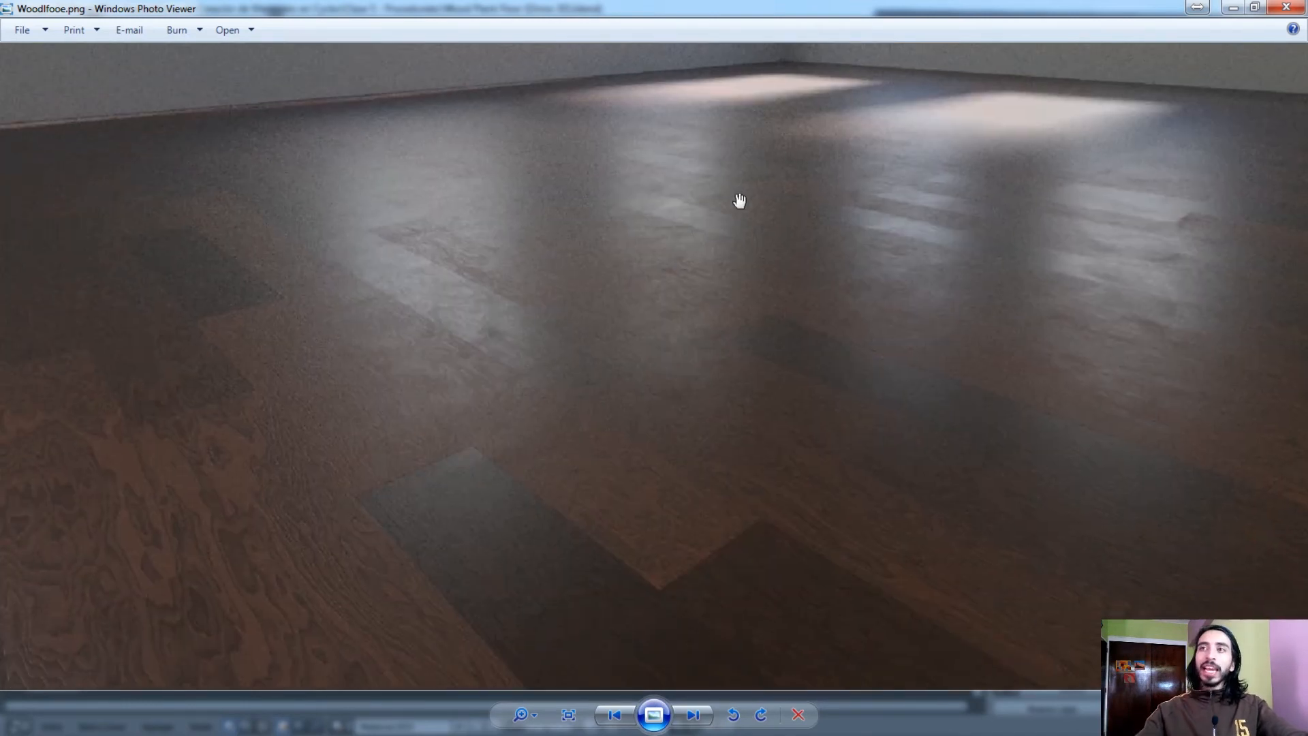
{"action": "left_click_drag", "start_coordinate": [708, 244], "coordinate": [499, 181]}
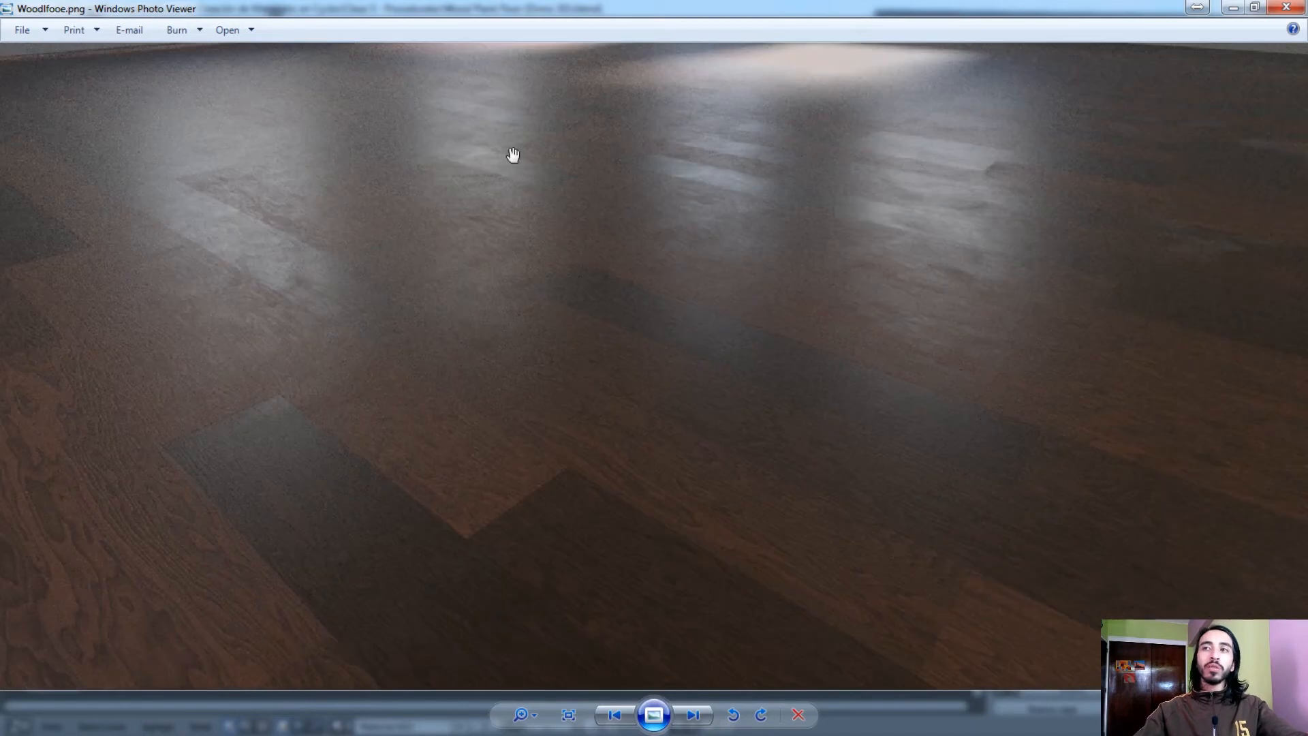
{"action": "left_click_drag", "start_coordinate": [561, 134], "coordinate": [704, 173]}
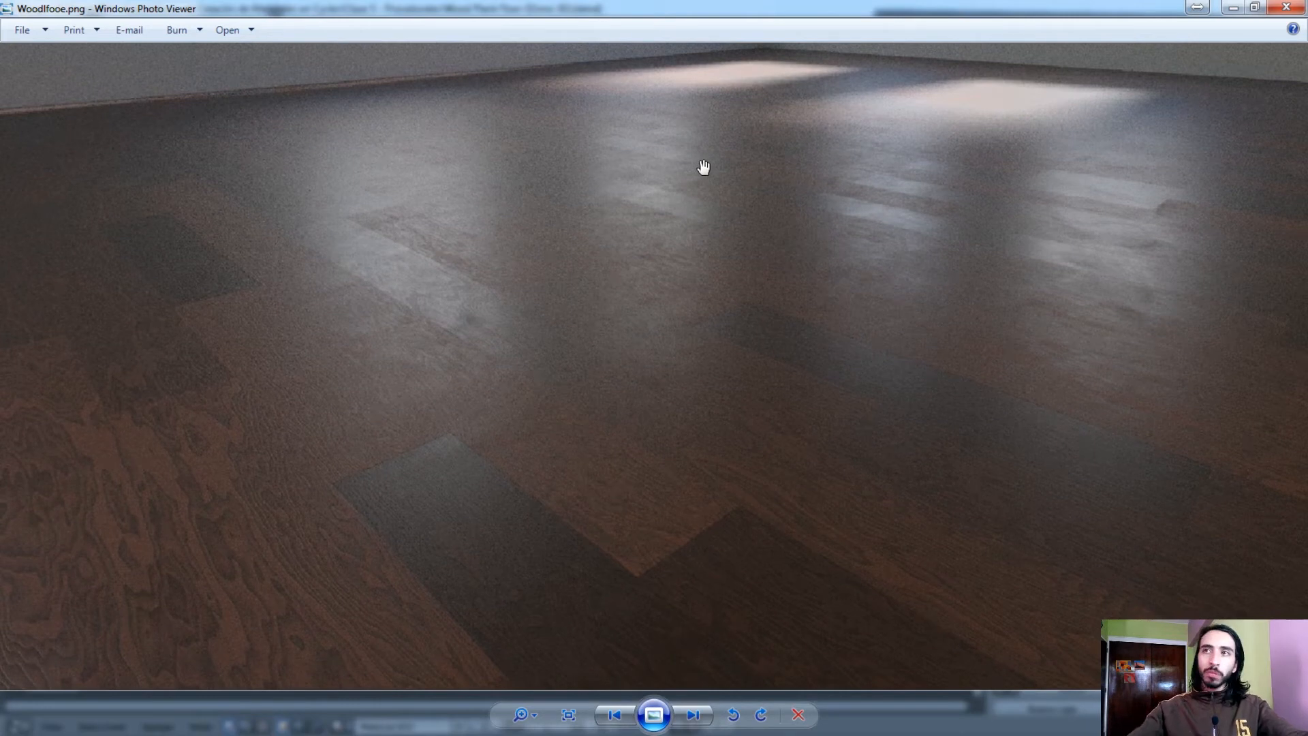
{"action": "left_click_drag", "start_coordinate": [773, 239], "coordinate": [684, 293]}
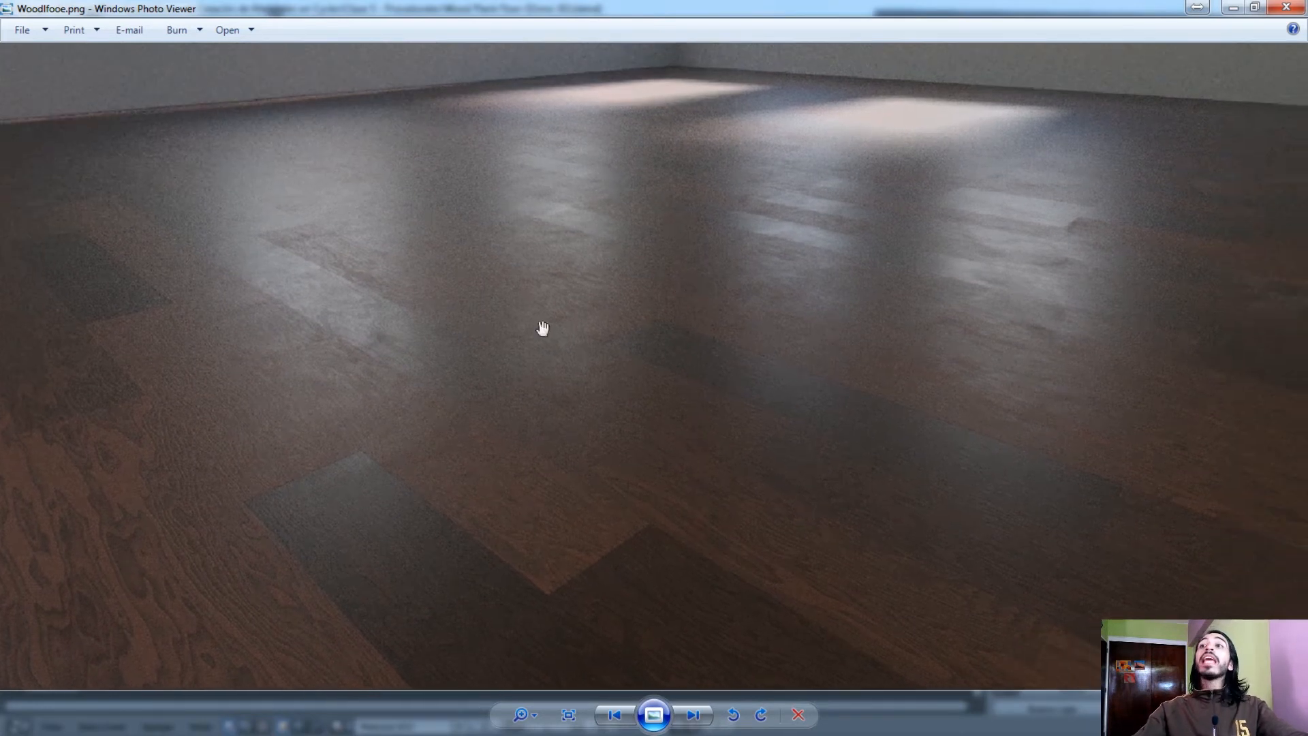
{"action": "left_click_drag", "start_coordinate": [645, 140], "coordinate": [308, 147]}
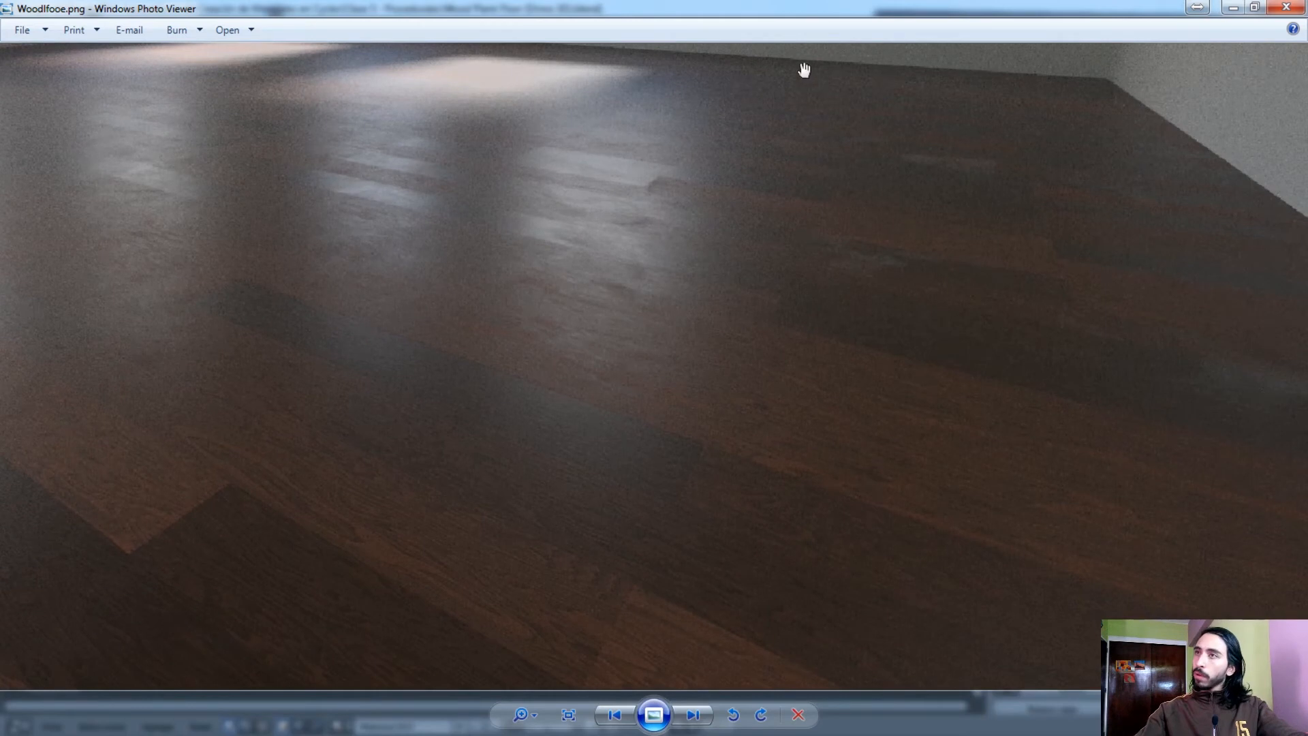
{"action": "left_click_drag", "start_coordinate": [368, 92], "coordinate": [1045, 198]}
{"action": "left_click_drag", "start_coordinate": [1136, 228], "coordinate": [572, 257]}
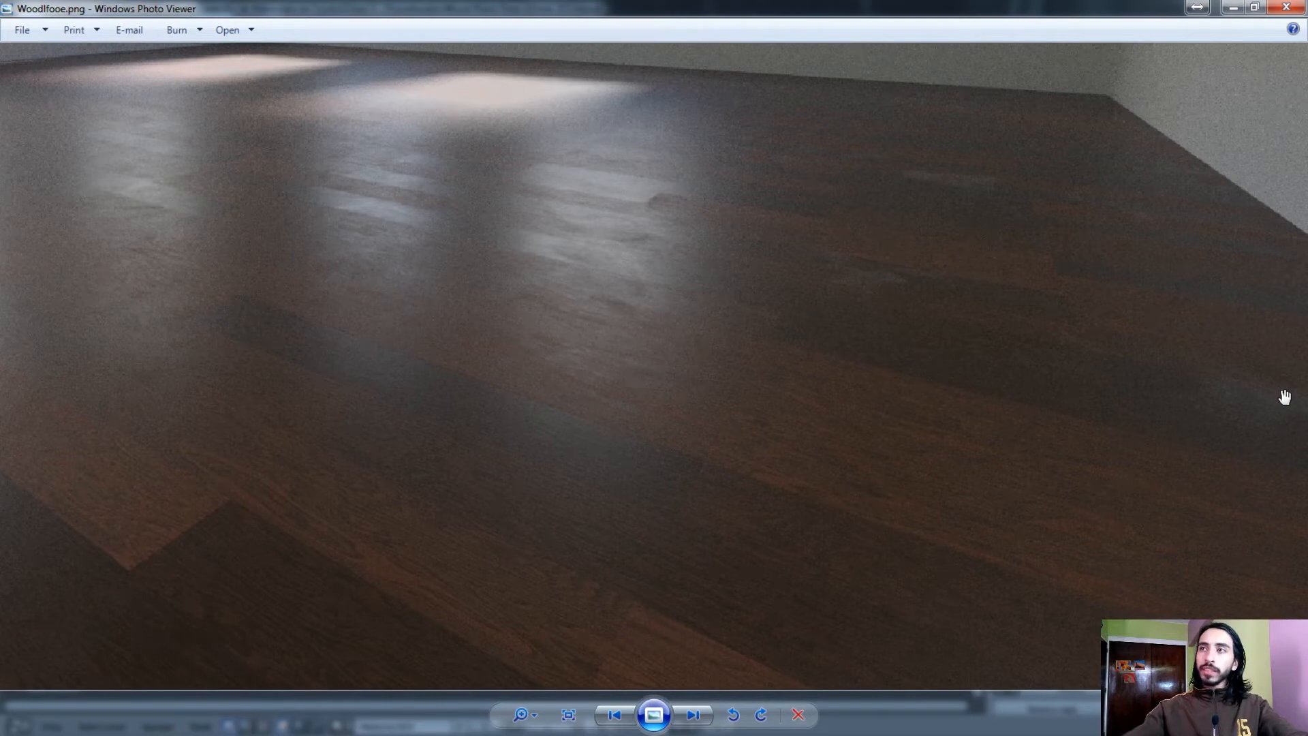
{"action": "scroll", "coordinate": [1238, 346], "scroll_direction": "down", "scroll_amount": 4}
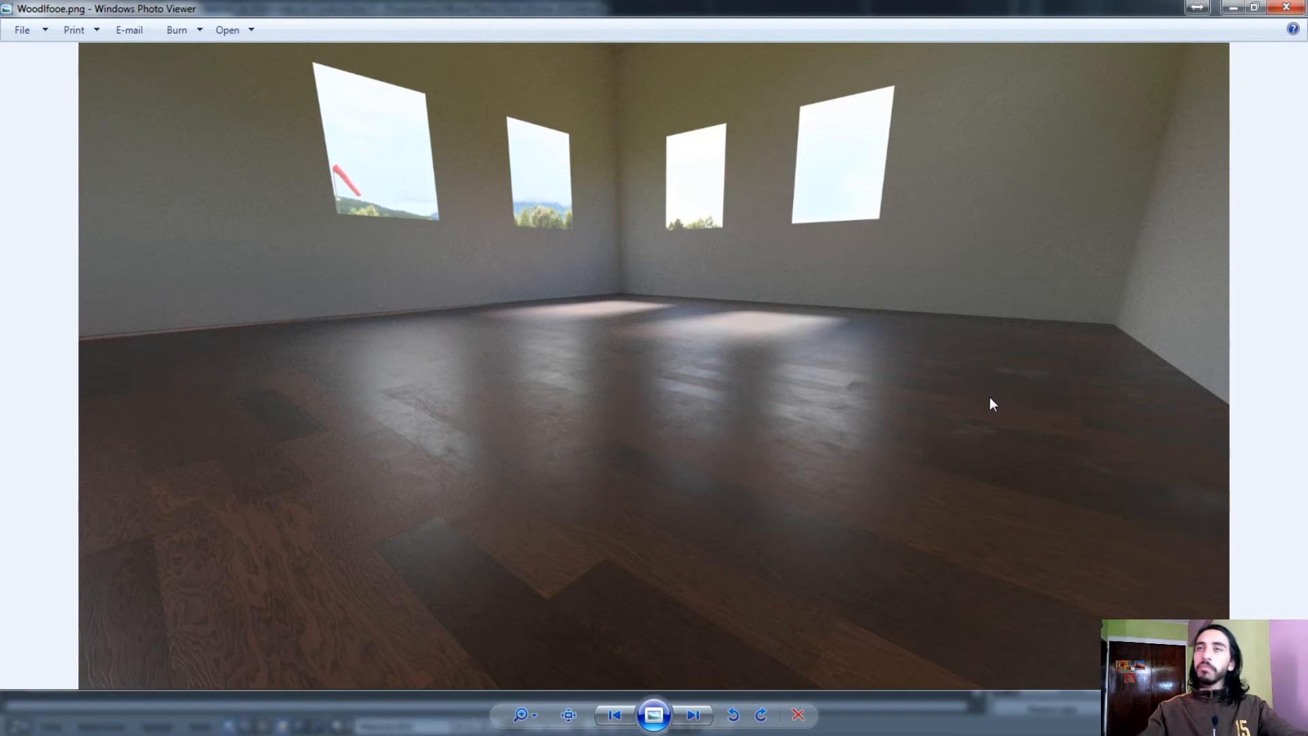
Close the floor render and examine the plank floor scene and the start of the Material.003 node tree in Blender
{"action": "left_click", "coordinate": [1286, 7]}
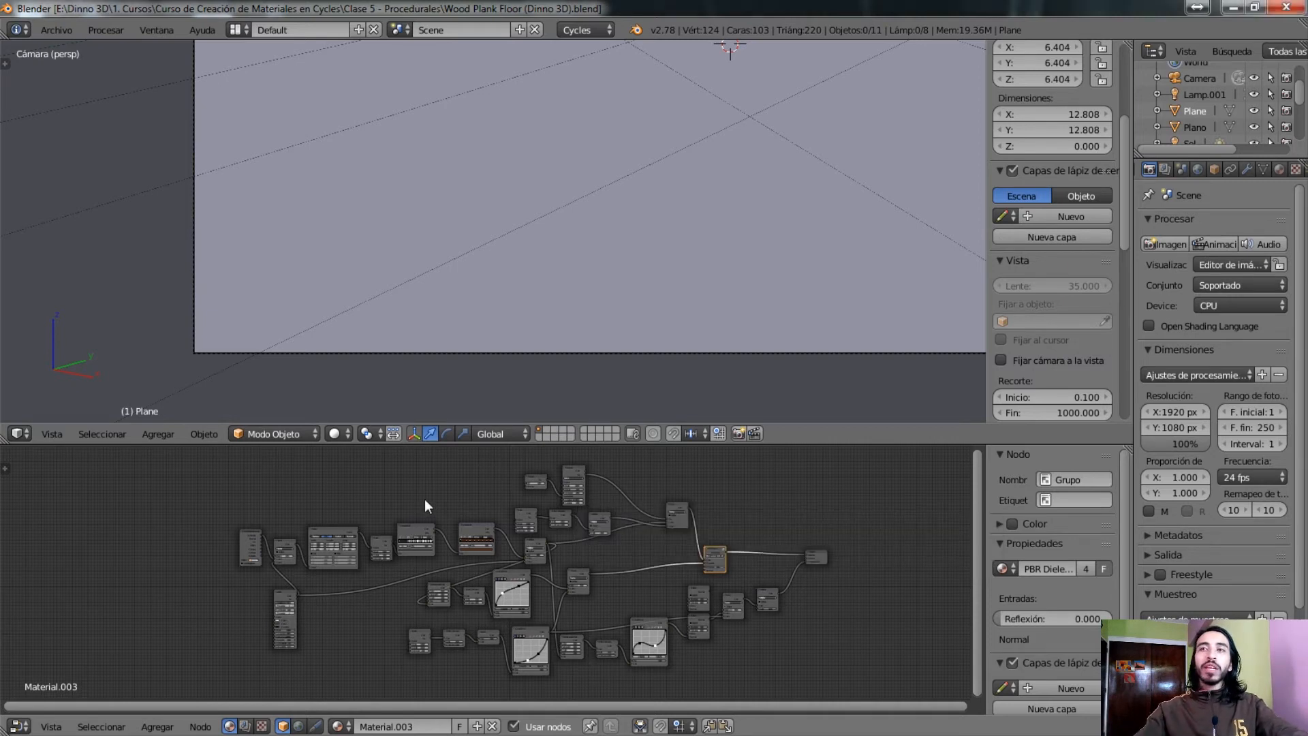
{"action": "scroll", "coordinate": [667, 237], "scroll_direction": "down", "scroll_amount": 5}
{"action": "scroll", "coordinate": [573, 379], "scroll_direction": "up", "scroll_amount": 6}
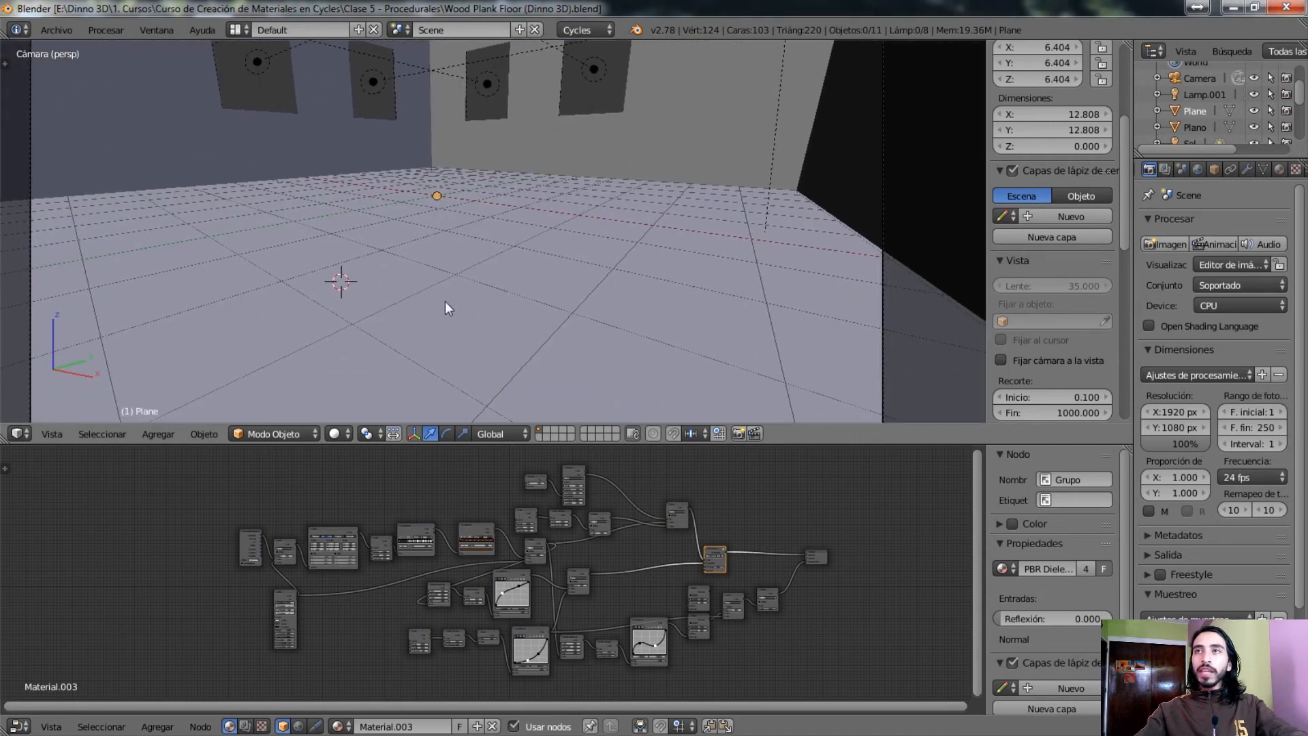
{"action": "middle_click_drag", "start_coordinate": [298, 483], "coordinate": [503, 470]}
{"action": "scroll", "coordinate": [430, 488], "scroll_direction": "up", "scroll_amount": 2}
{"action": "scroll", "coordinate": [430, 488], "scroll_direction": "up", "scroll_amount": 2}
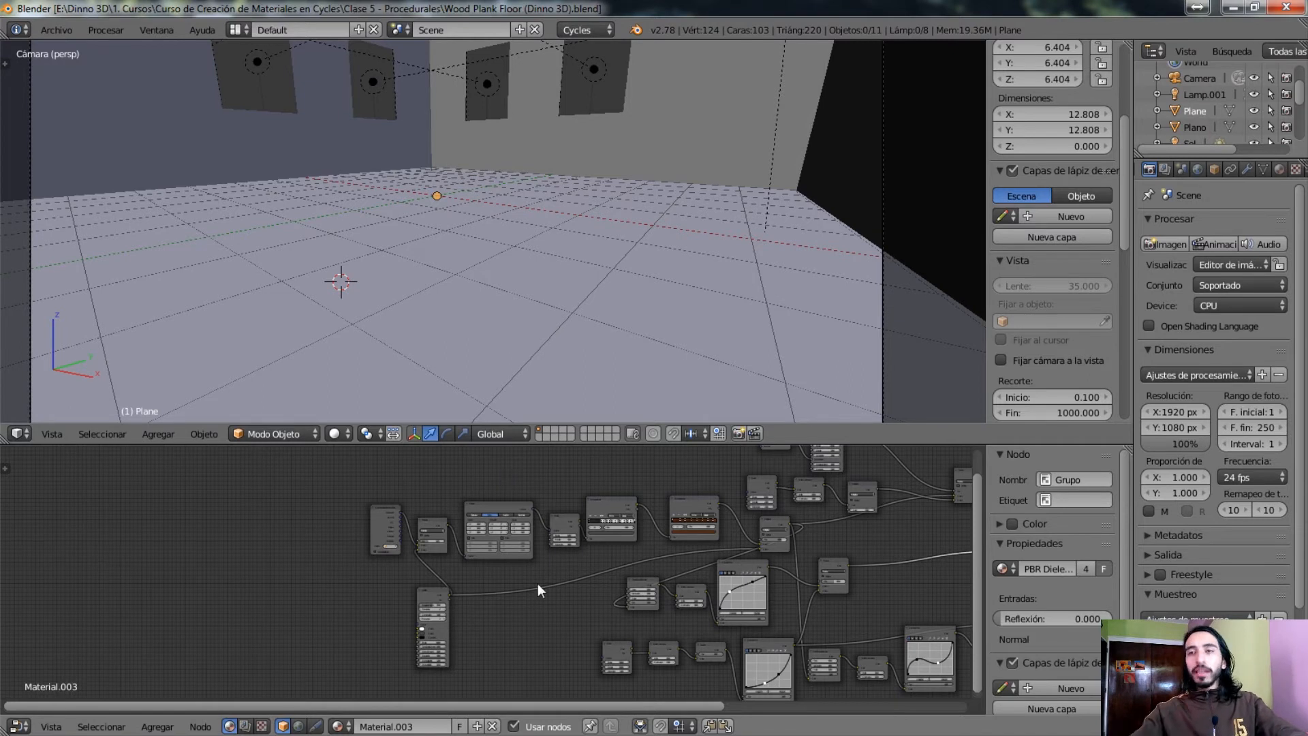
Switch the 3D viewport to rendered shading while keeping the start of the Material.003 node tree in view
{"action": "middle_click_drag", "start_coordinate": [538, 584], "coordinate": [570, 552]}
{"action": "left_click", "coordinate": [335, 433]}
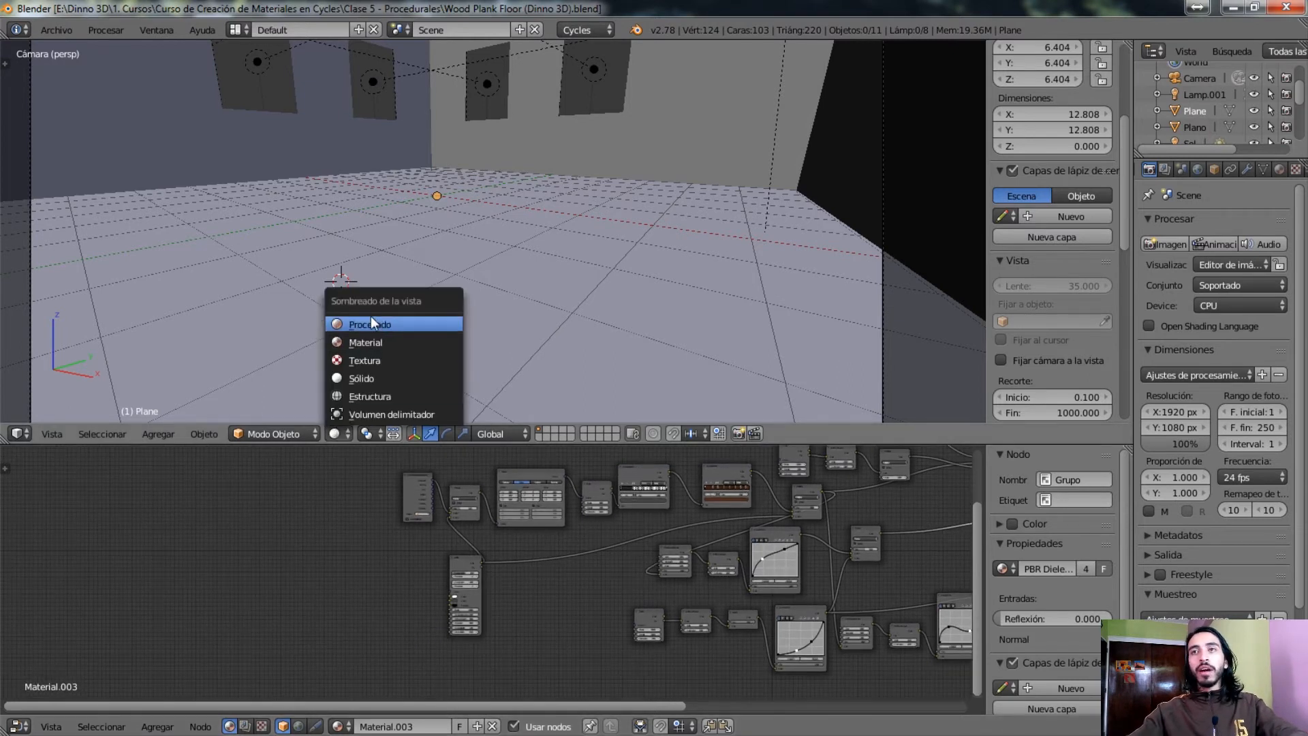
{"action": "left_click", "coordinate": [383, 319]}
{"action": "scroll", "coordinate": [502, 555], "scroll_direction": "up", "scroll_amount": 1}
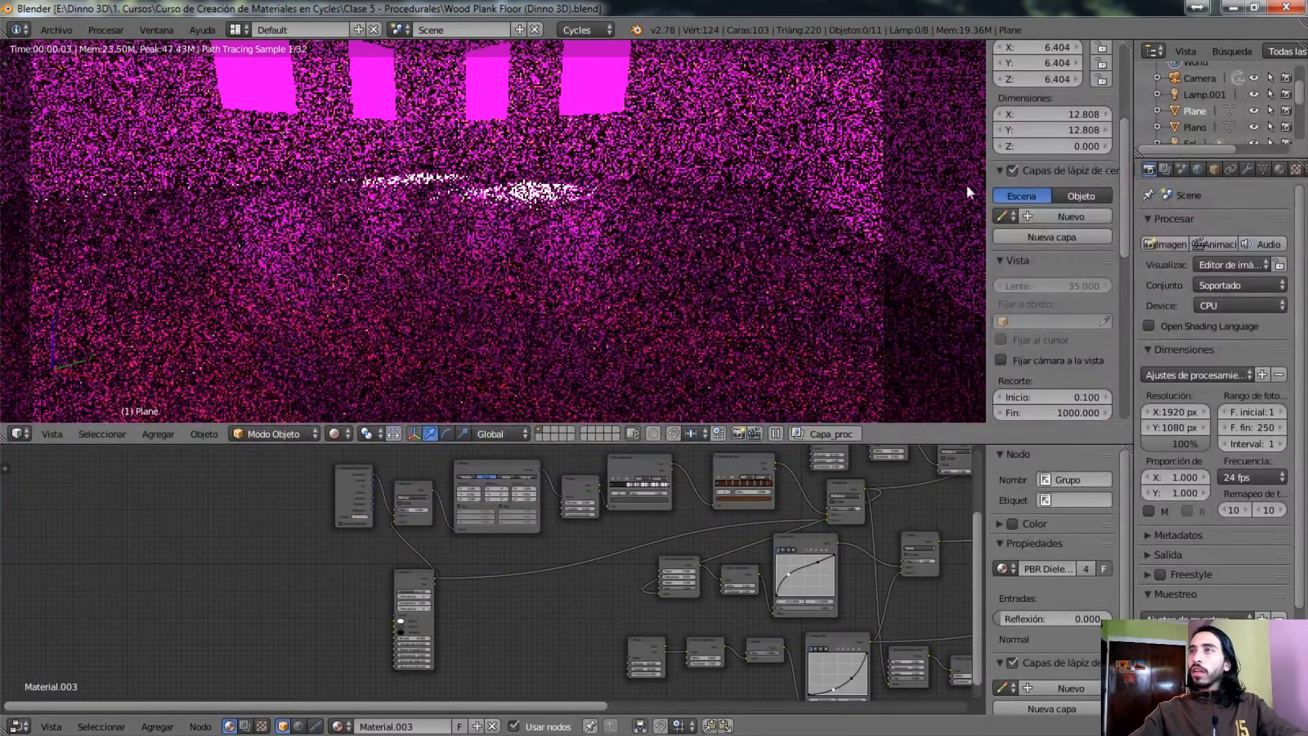
Relink the world's environment image to hdri_005_nordicfxnet.hdr from the Complementos\HDRI\Exteriores folder, keeping the intensity at 5
{"action": "left_click", "coordinate": [1198, 169]}
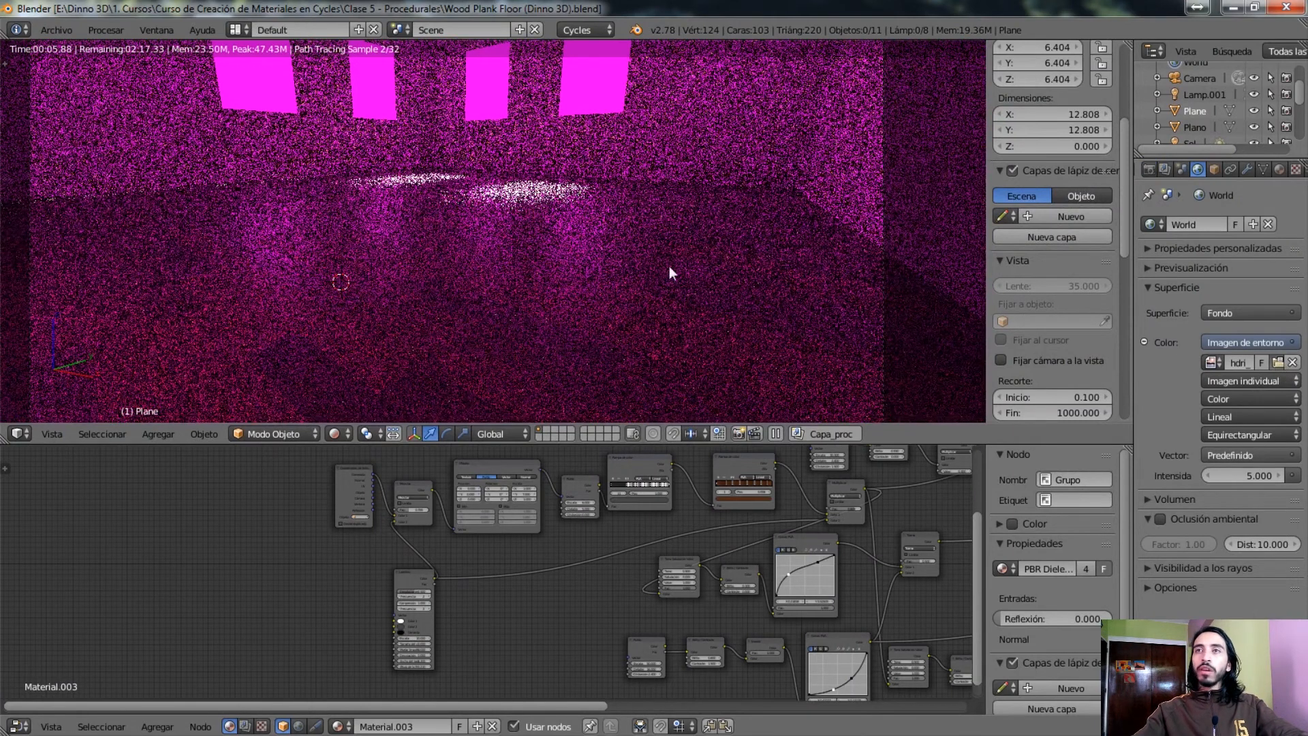
{"action": "left_click", "coordinate": [1277, 362]}
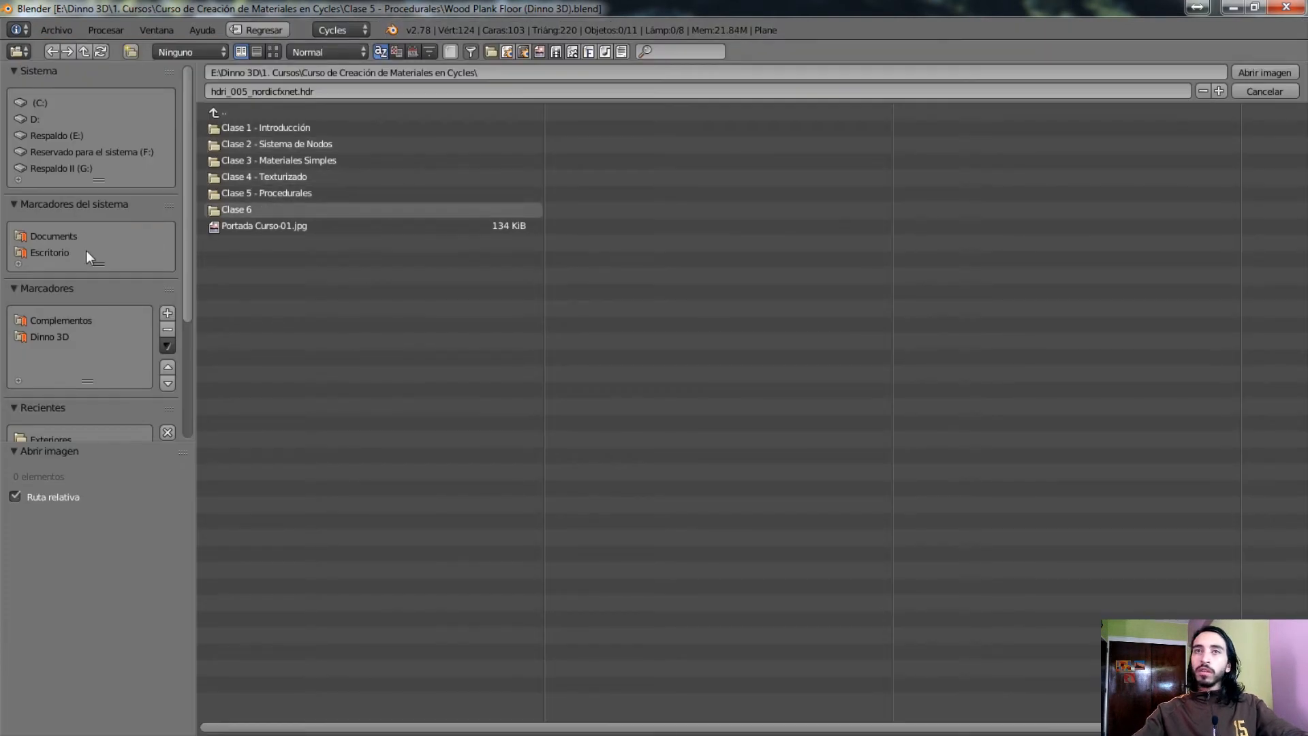
{"action": "left_click", "coordinate": [66, 317]}
{"action": "left_click", "coordinate": [229, 193]}
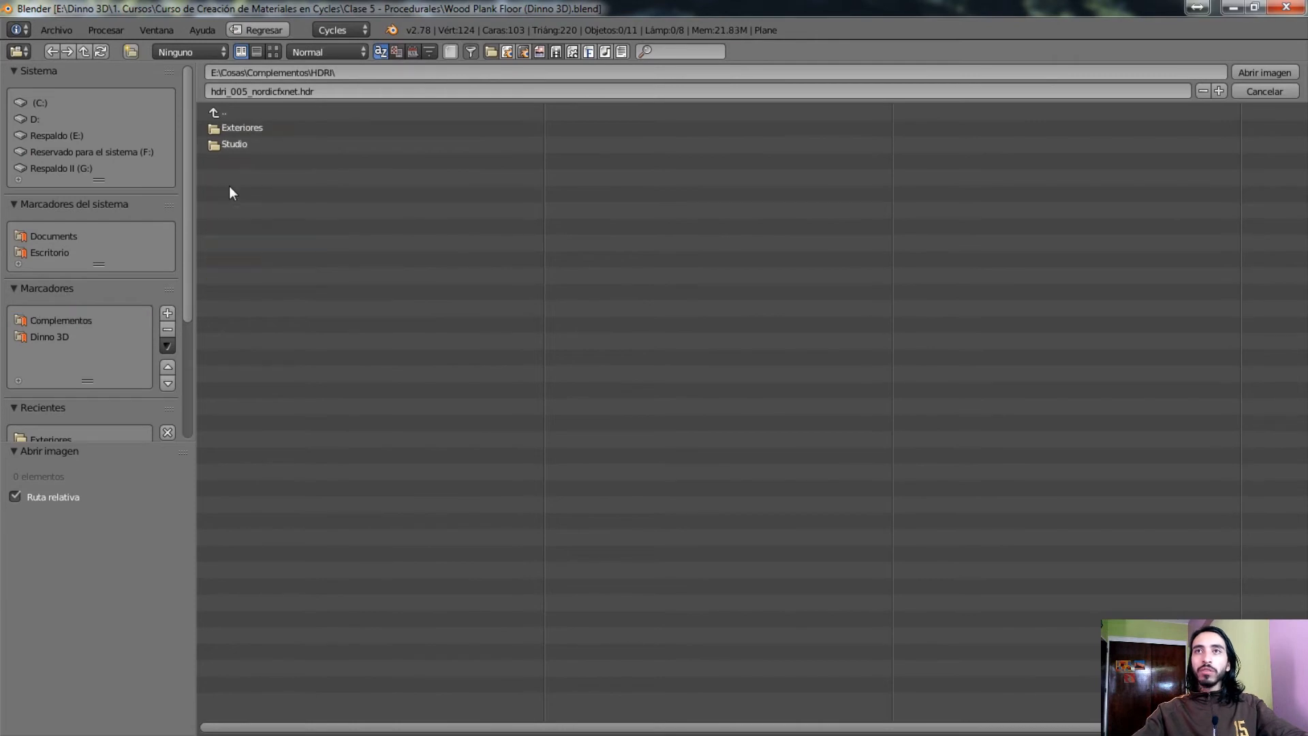
{"action": "left_click", "coordinate": [237, 128]}
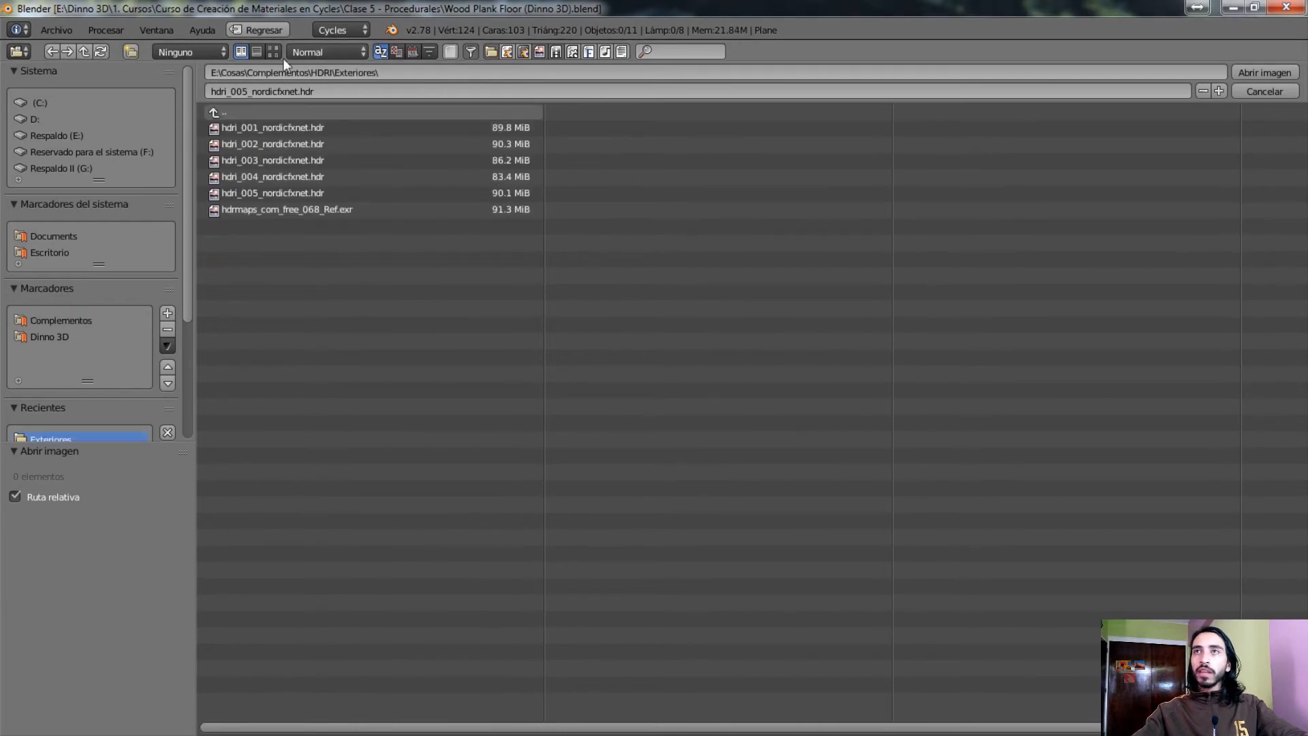
{"action": "left_click", "coordinate": [273, 53]}
{"action": "double_click", "coordinate": [861, 163]}
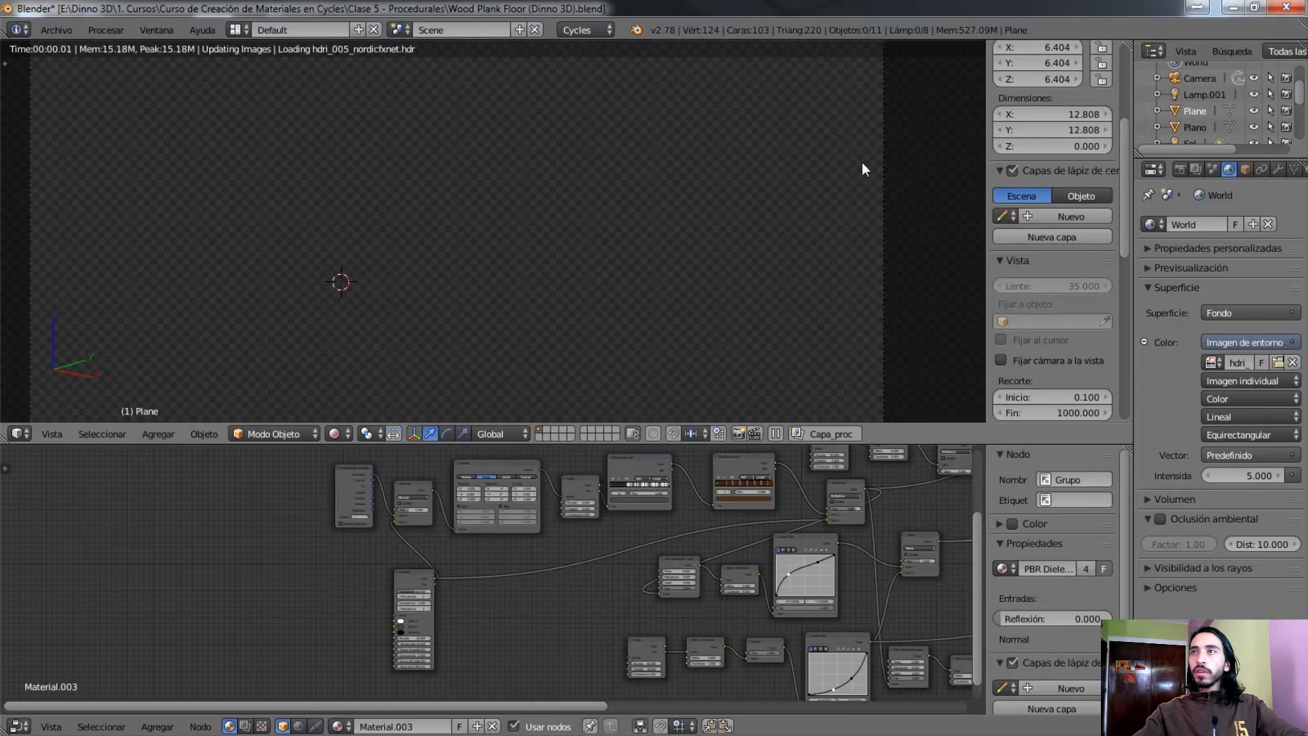
{"action": "left_click", "coordinate": [1285, 472]}
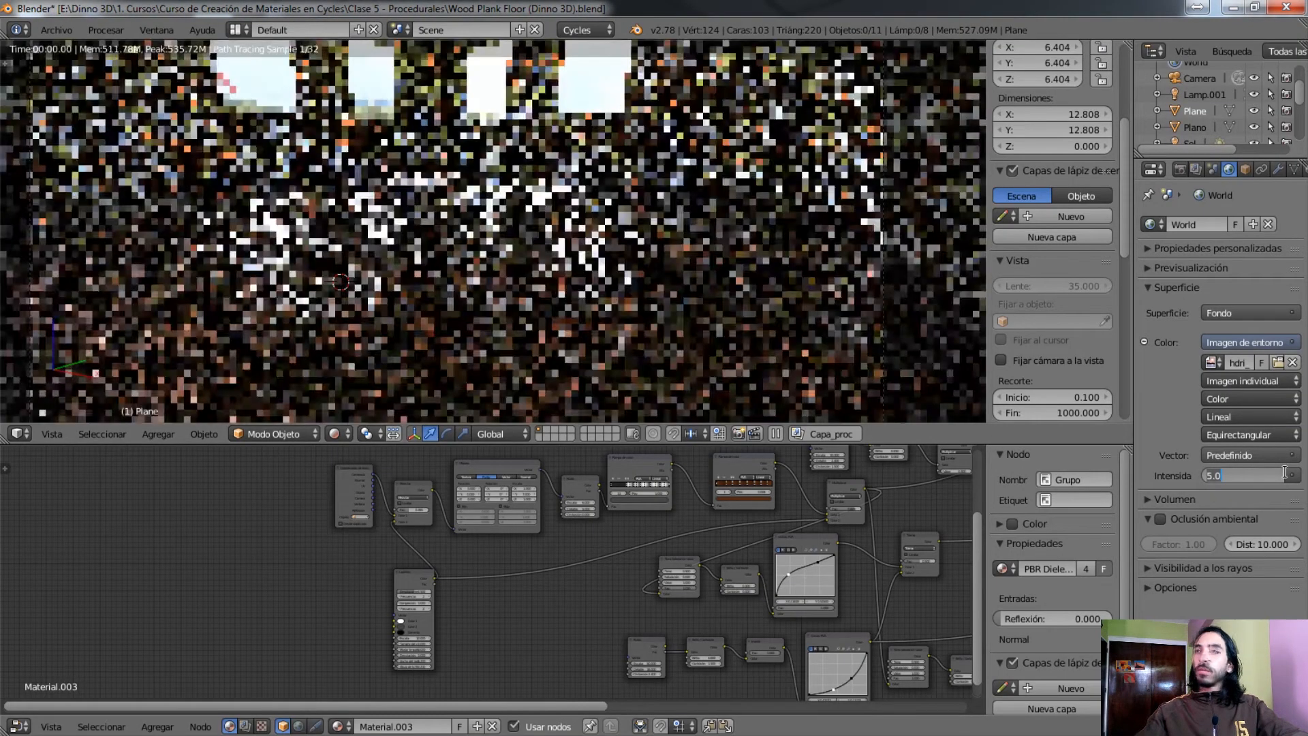
{"action": "key", "text": "Return"}
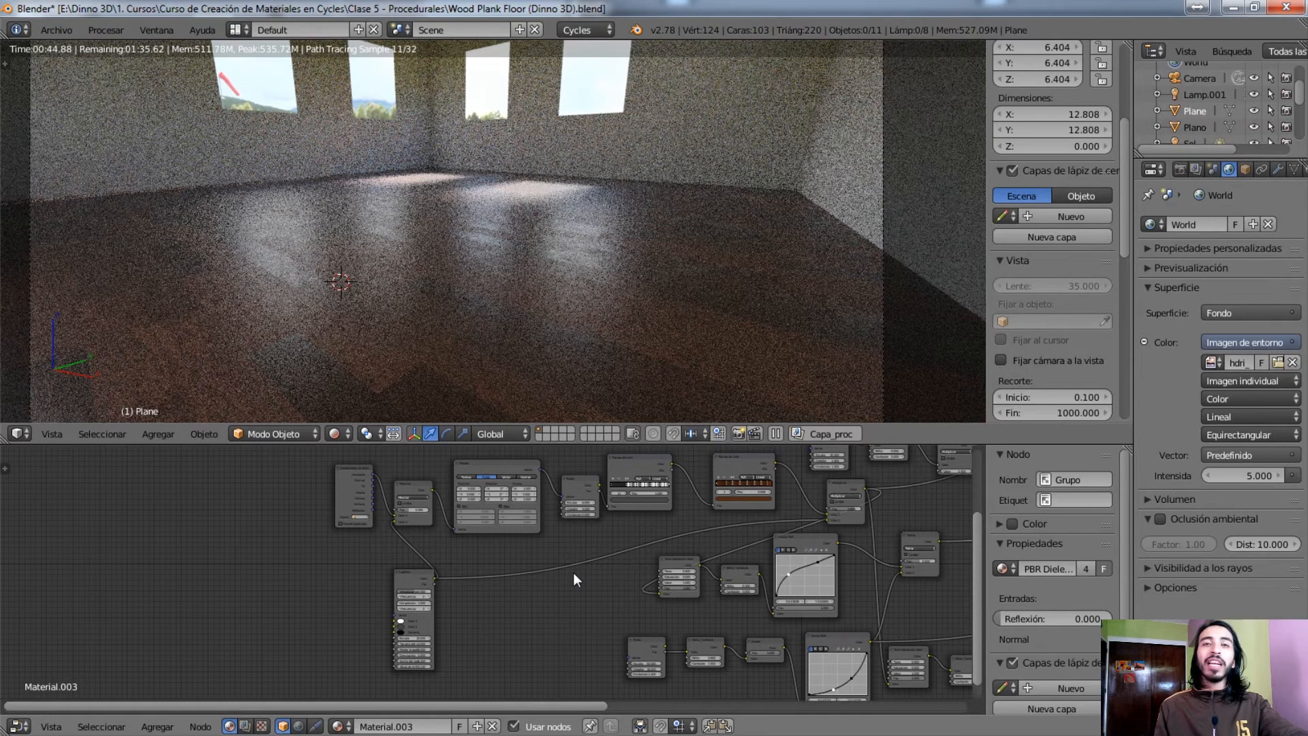
Preview the Ladrillos texture node alone on the floor and examine its colour, scale, brick width and row height settings
{"action": "left_click", "coordinate": [420, 579], "text": "ctrl+shift"}
{"action": "scroll", "coordinate": [421, 600], "scroll_direction": "up", "scroll_amount": 2}
{"action": "scroll", "coordinate": [436, 613], "scroll_direction": "up", "scroll_amount": 4}
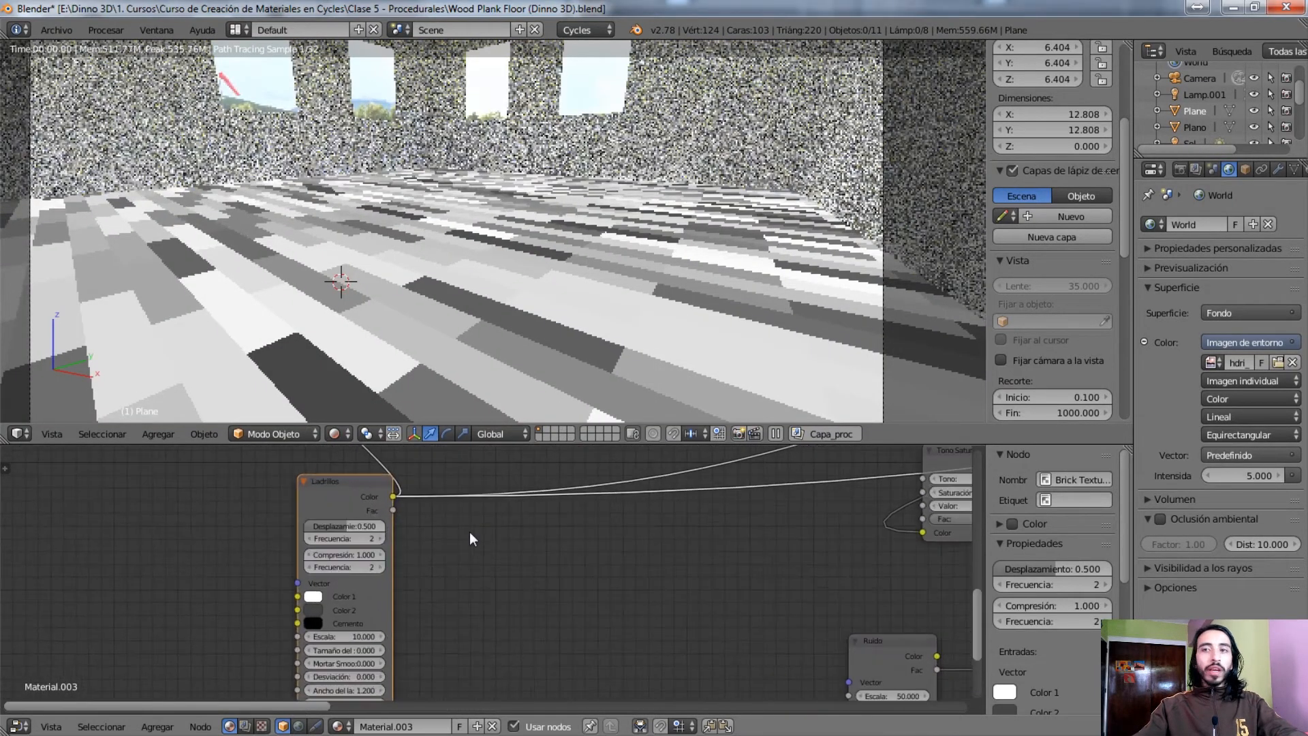
{"action": "middle_click_drag", "start_coordinate": [417, 571], "coordinate": [462, 576]}
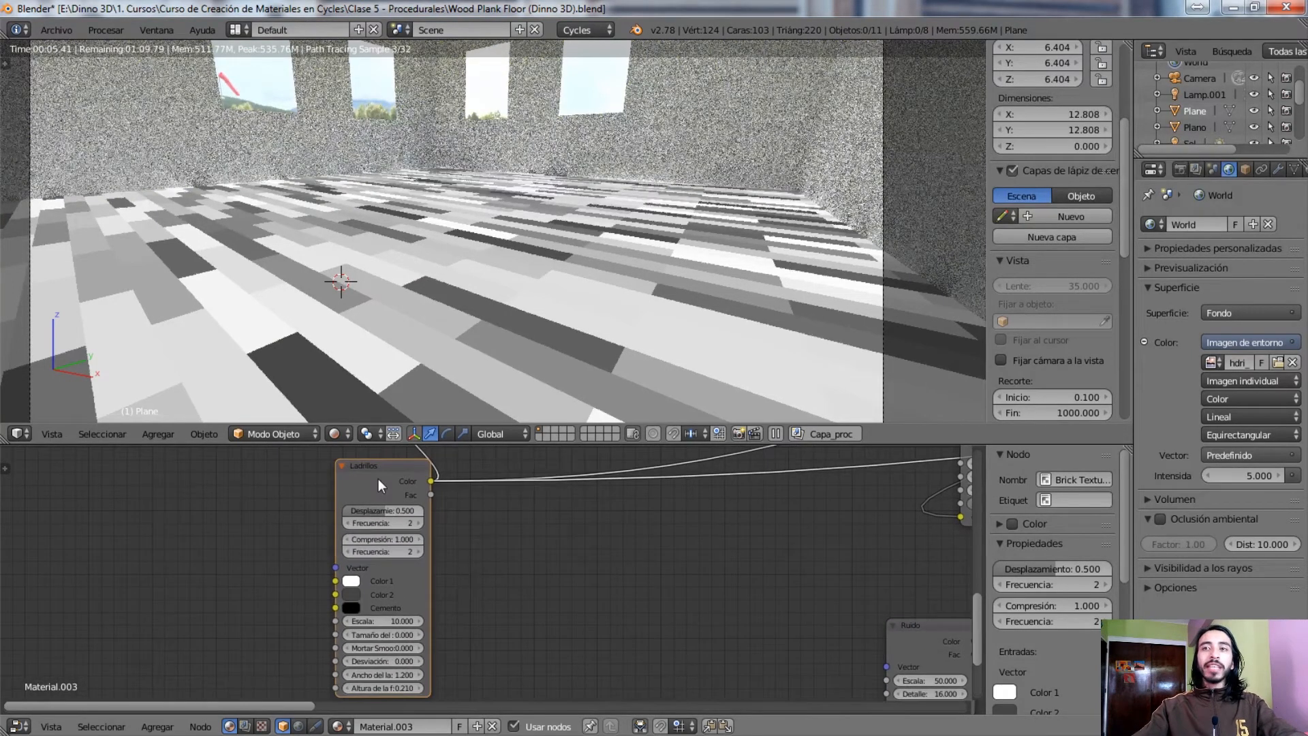
{"action": "key", "text": "shift+a"}
{"action": "mouse_move", "coordinate": [492, 617]}
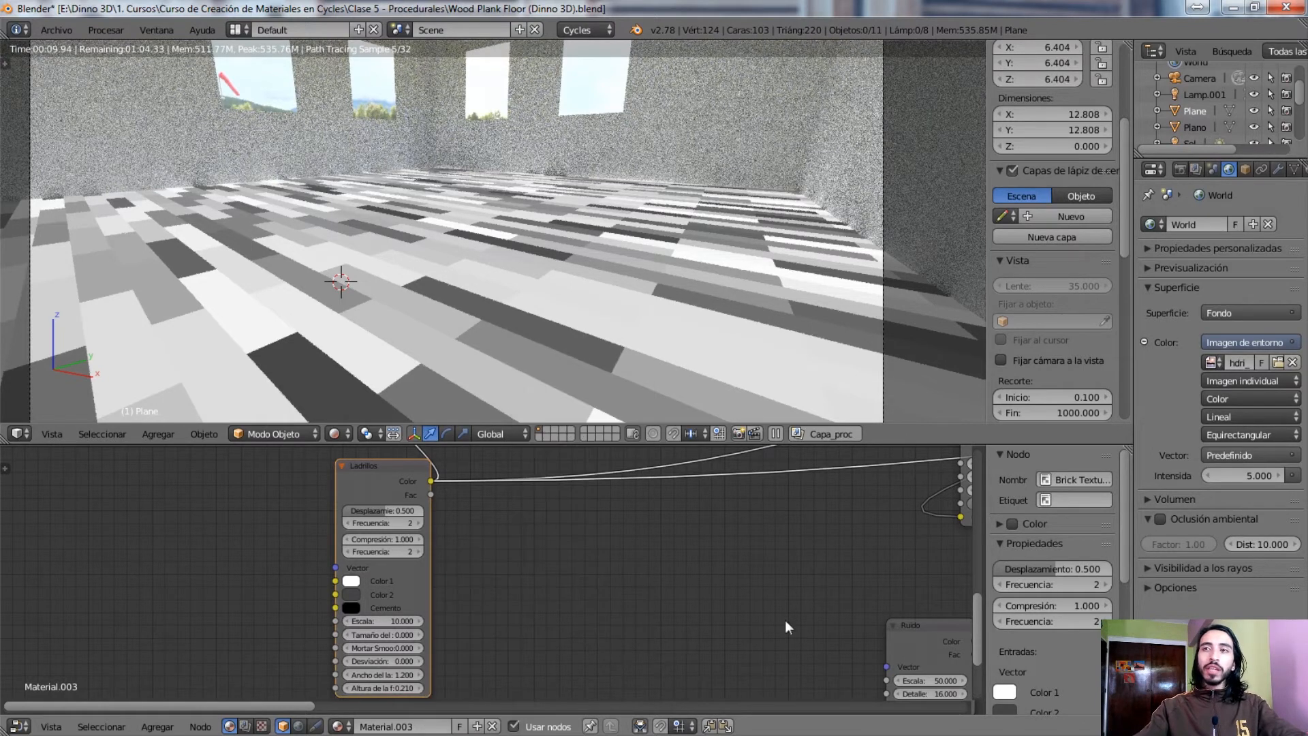
{"action": "scroll", "coordinate": [476, 581], "scroll_direction": "up", "scroll_amount": 2}
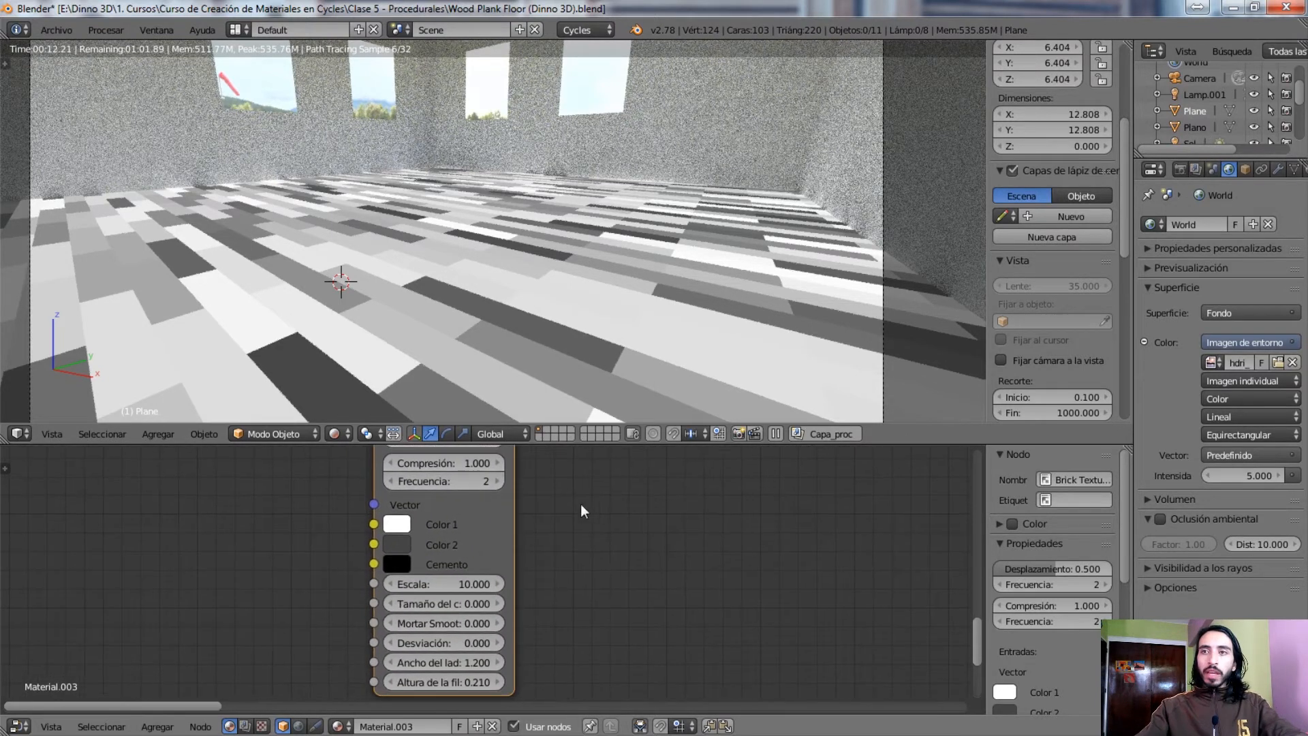
{"action": "middle_click_drag", "start_coordinate": [613, 515], "coordinate": [593, 566]}
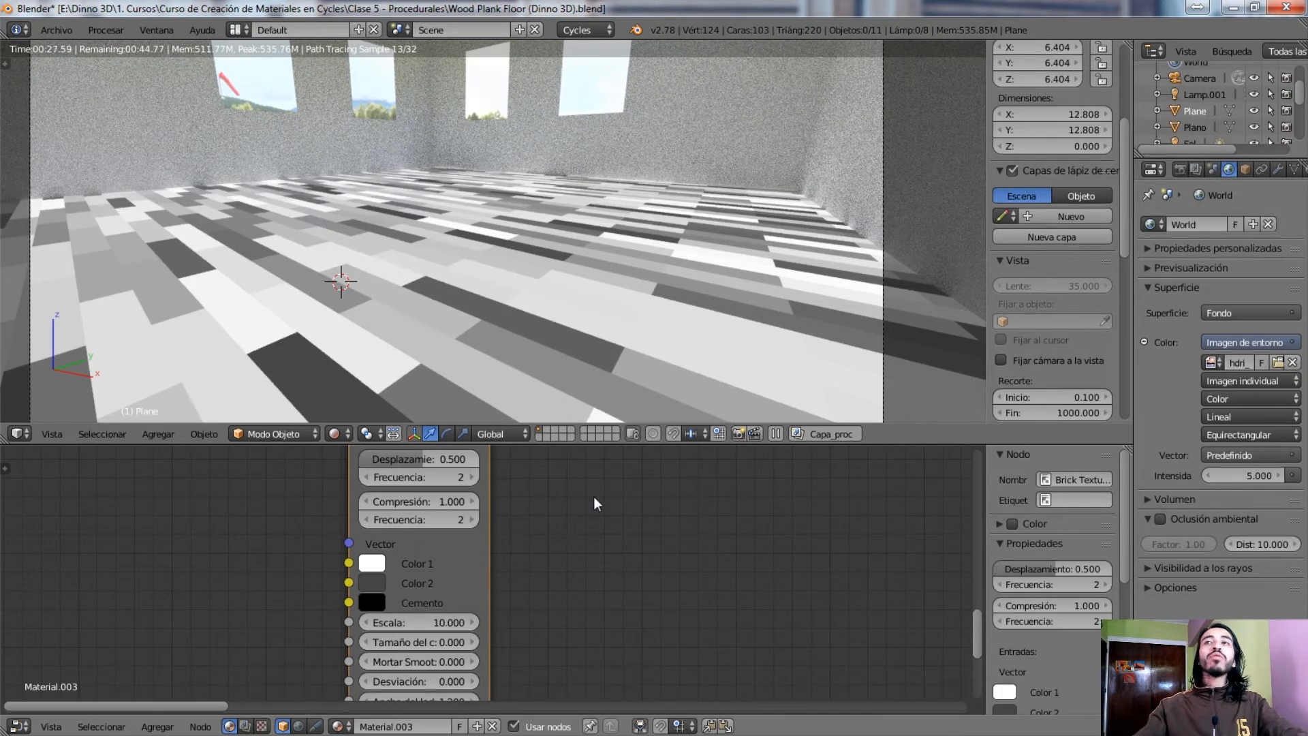
Preview the Mezclar node that blends the generated coordinates with the brick colours, and examine its texture coordinate source
{"action": "middle_click_drag", "start_coordinate": [589, 511], "coordinate": [399, 665]}
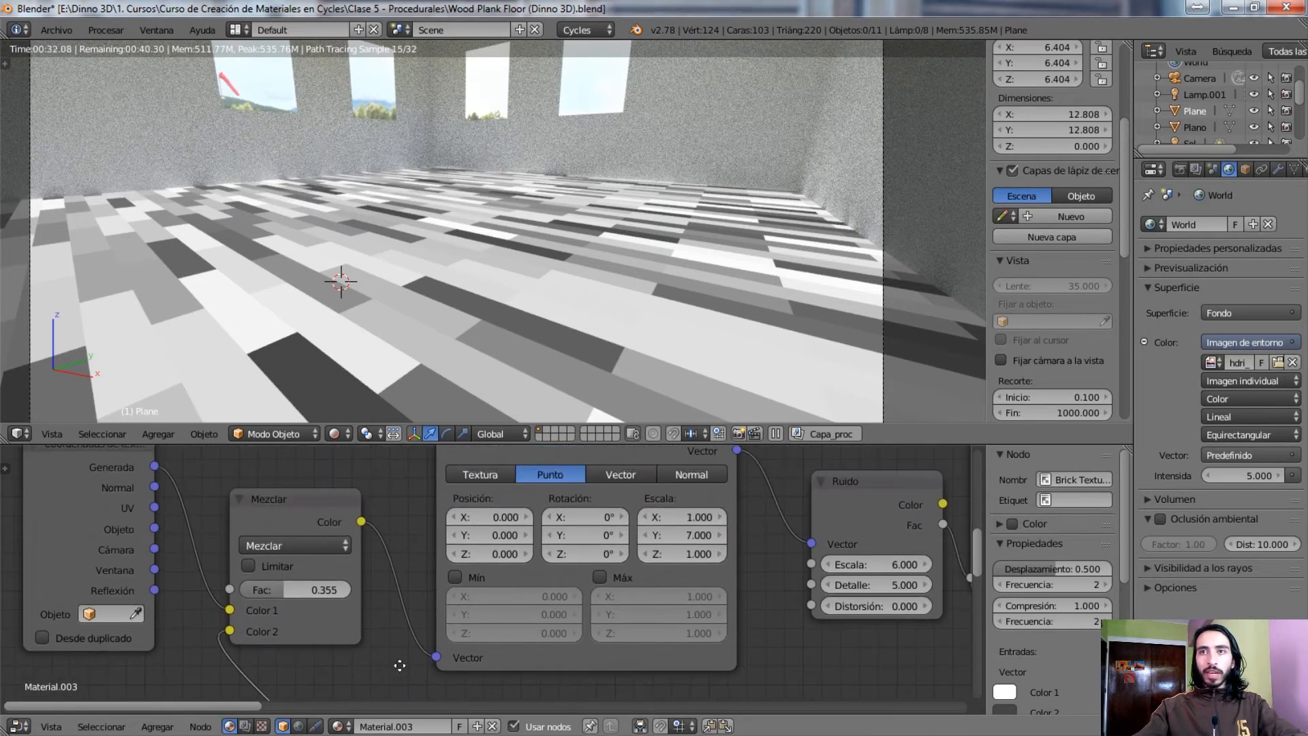
{"action": "left_click", "coordinate": [391, 577], "text": "ctrl+shift"}
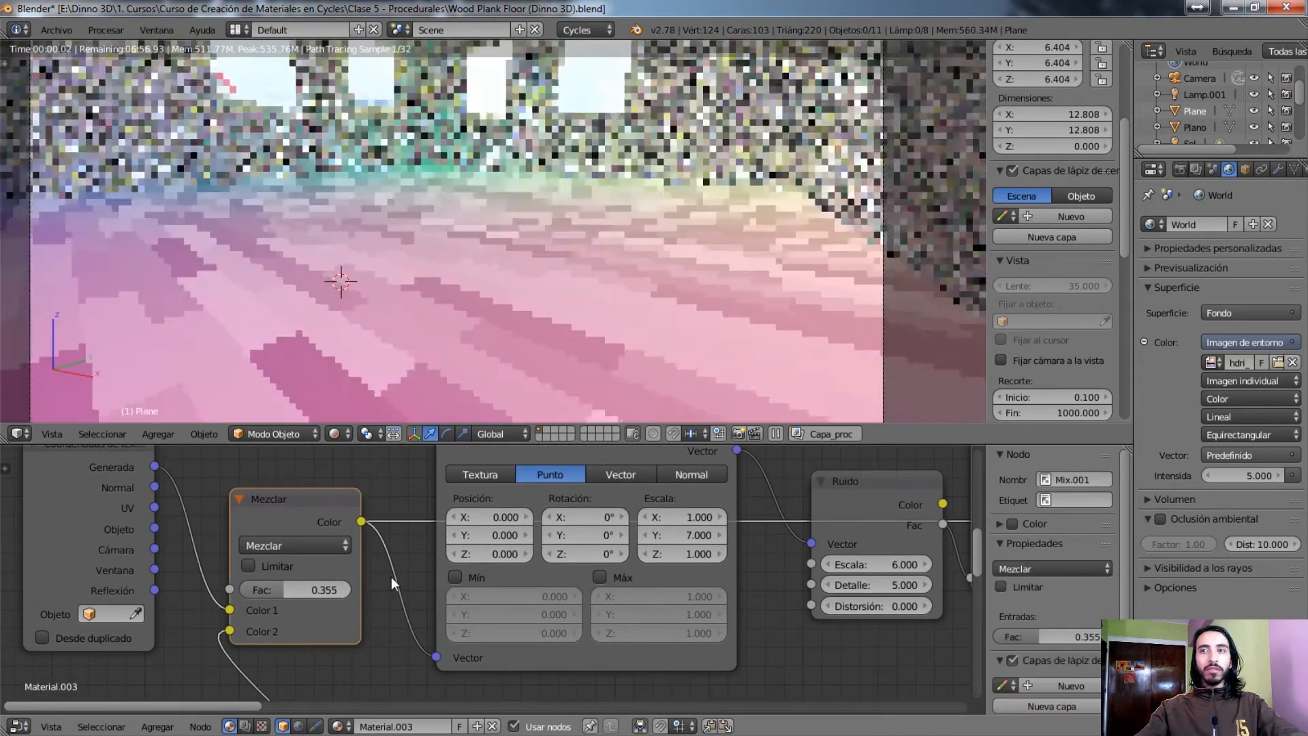
{"action": "middle_click_drag", "start_coordinate": [298, 550], "coordinate": [503, 577]}
{"action": "mouse_move", "coordinate": [242, 528]}
{"action": "left_mouse_down"}
{"action": "mouse_move", "coordinate": [293, 480]}
{"action": "mouse_move", "coordinate": [243, 546]}
{"action": "left_mouse_up"}
{"action": "middle_click_drag", "start_coordinate": [368, 550], "coordinate": [328, 555]}
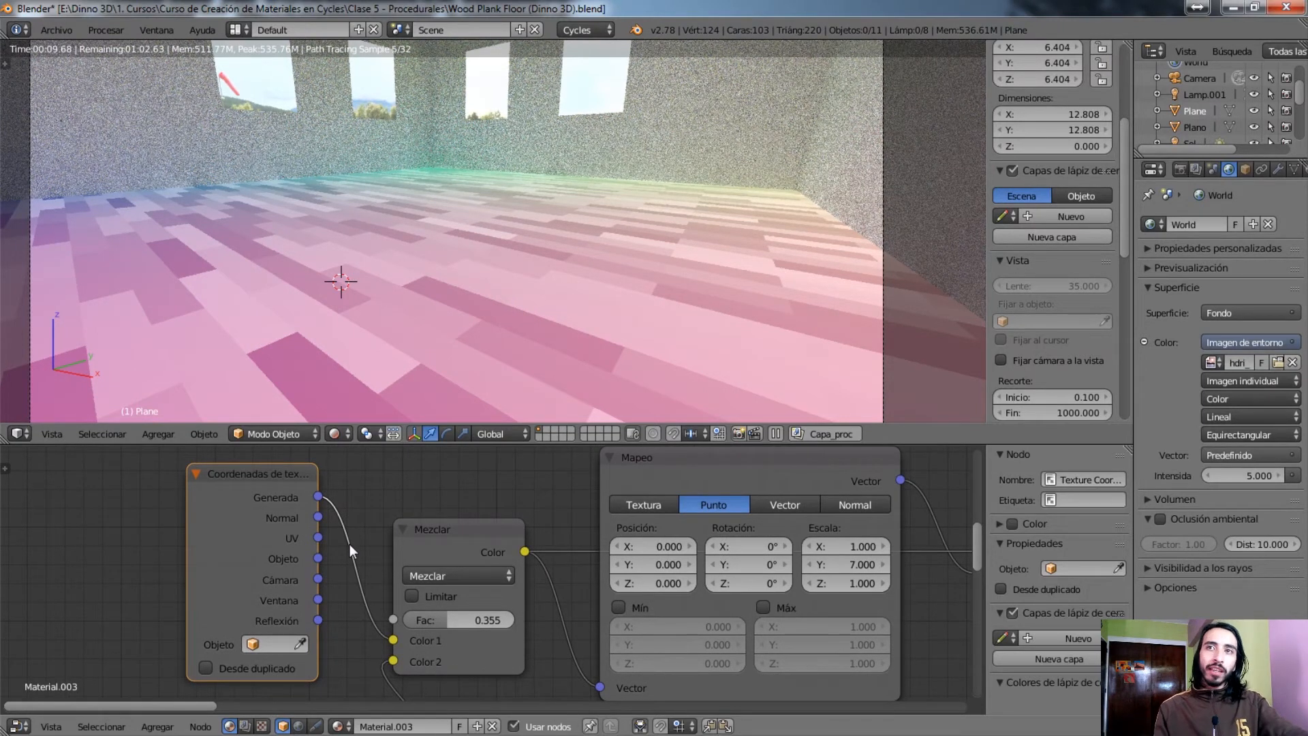
Preview the Mapeo node's output on the floor and examine its scale values and its link to the Ruido texture
{"action": "middle_click_drag", "start_coordinate": [775, 517], "coordinate": [431, 522]}
{"action": "left_click", "coordinate": [262, 541], "text": "ctrl+shift"}
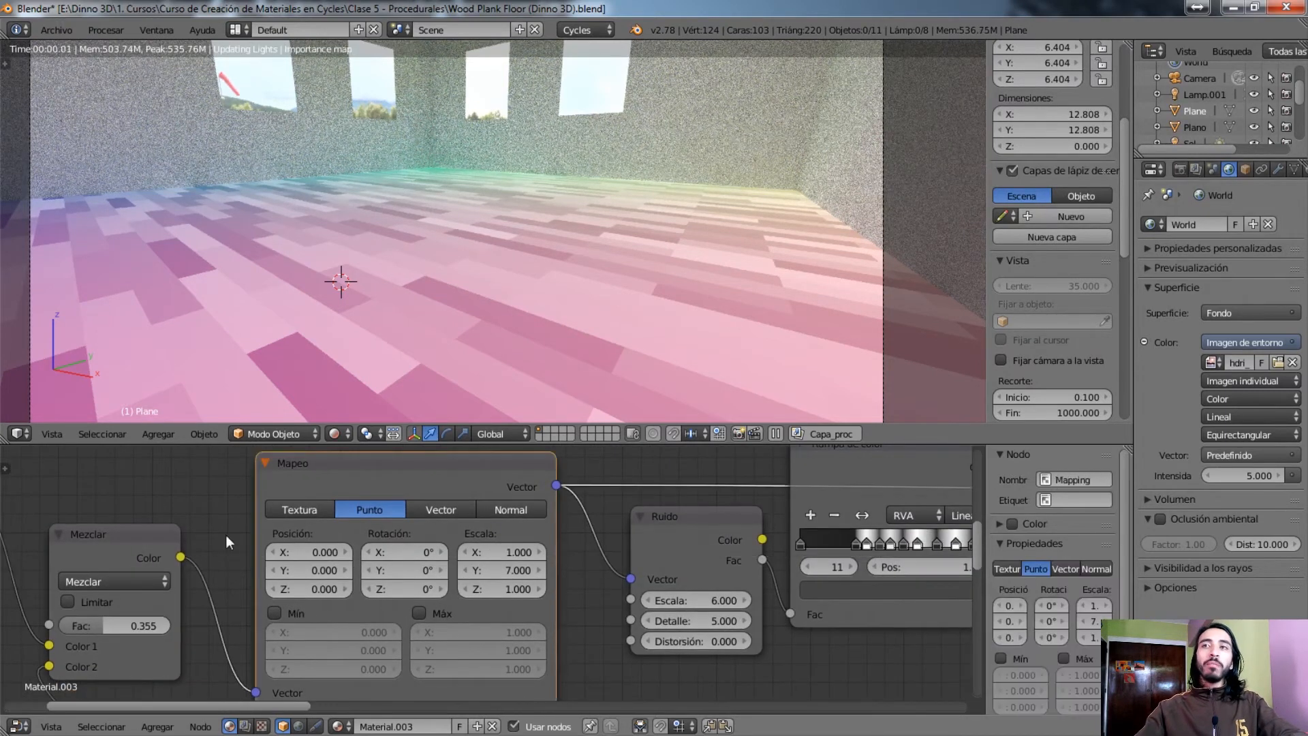
{"action": "middle_click_drag", "start_coordinate": [503, 551], "coordinate": [418, 526]}
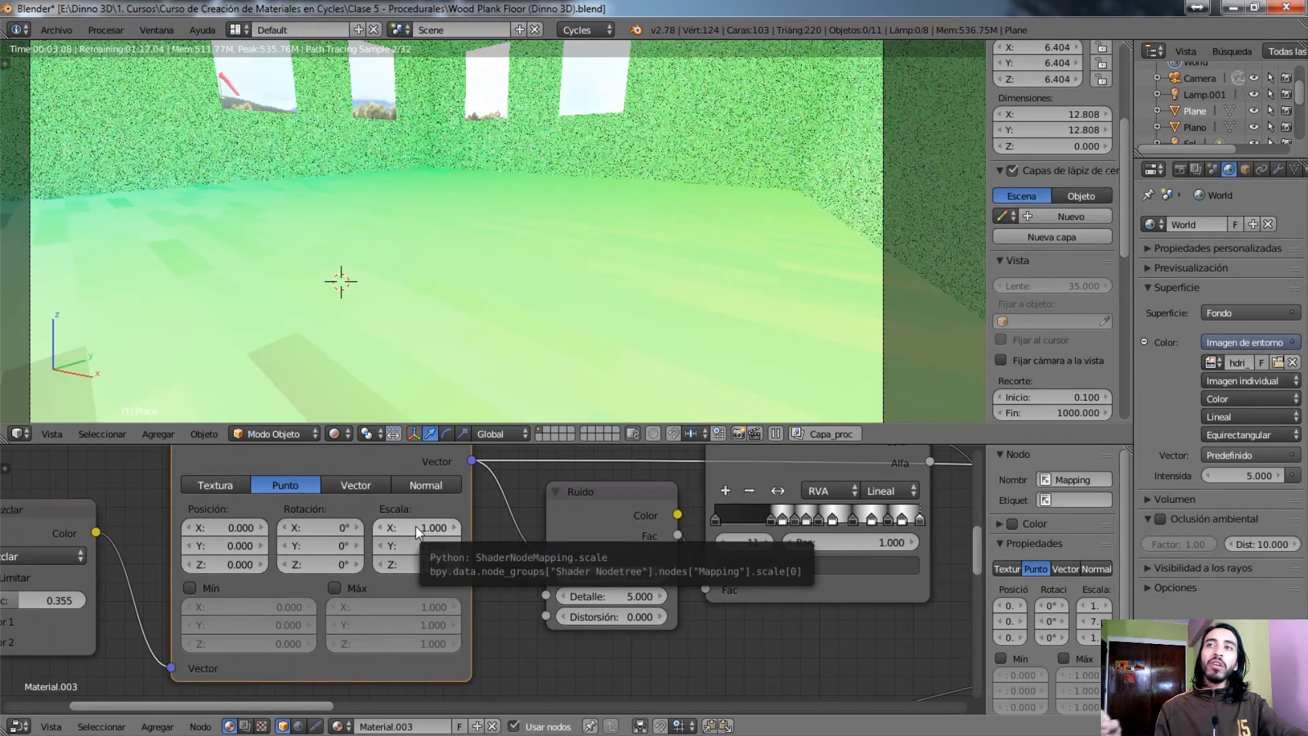
{"action": "middle_click_drag", "start_coordinate": [247, 586], "coordinate": [518, 578]}
{"action": "middle_click_drag", "start_coordinate": [586, 532], "coordinate": [274, 525]}
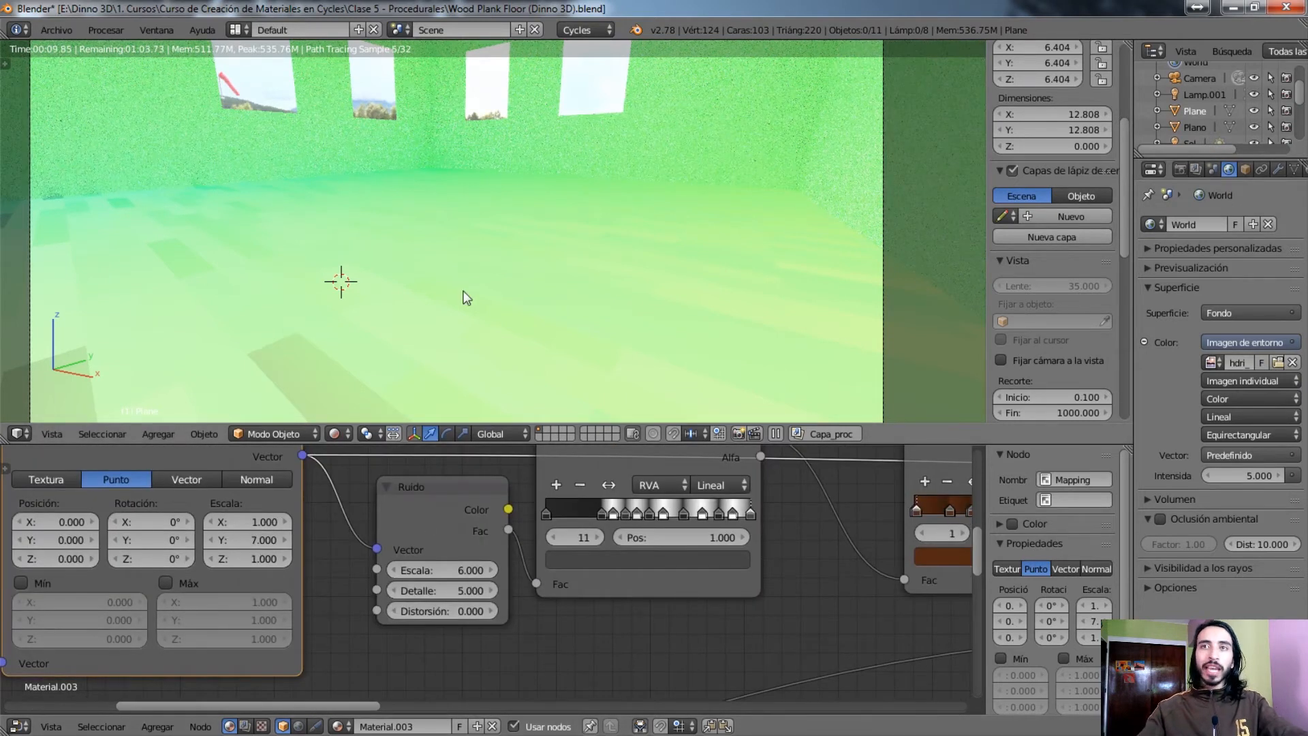
Preview the Ruido texture's colour output and inspect the stretched noise on the planks up close
{"action": "left_click", "coordinate": [416, 516], "text": "ctrl+shift"}
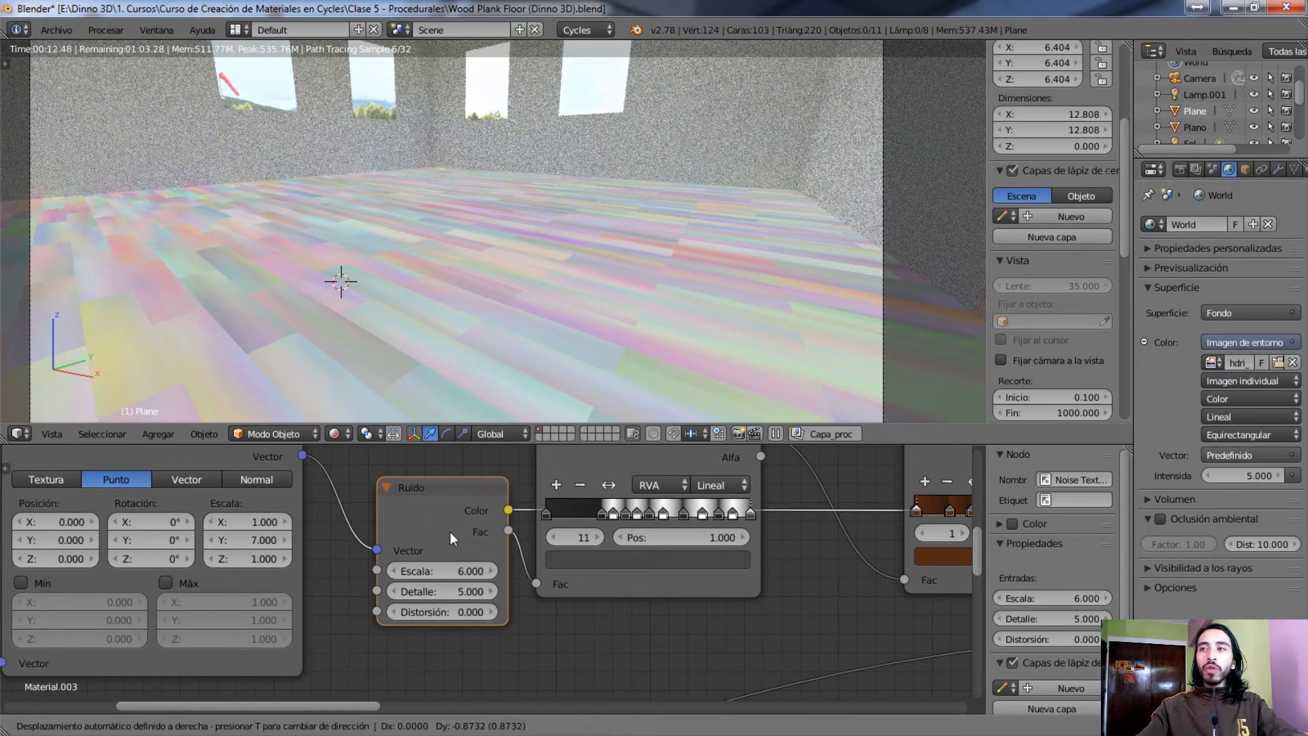
{"action": "left_click_drag", "start_coordinate": [450, 531], "coordinate": [416, 509]}
{"action": "scroll", "coordinate": [277, 302], "scroll_direction": "up", "scroll_amount": 4}
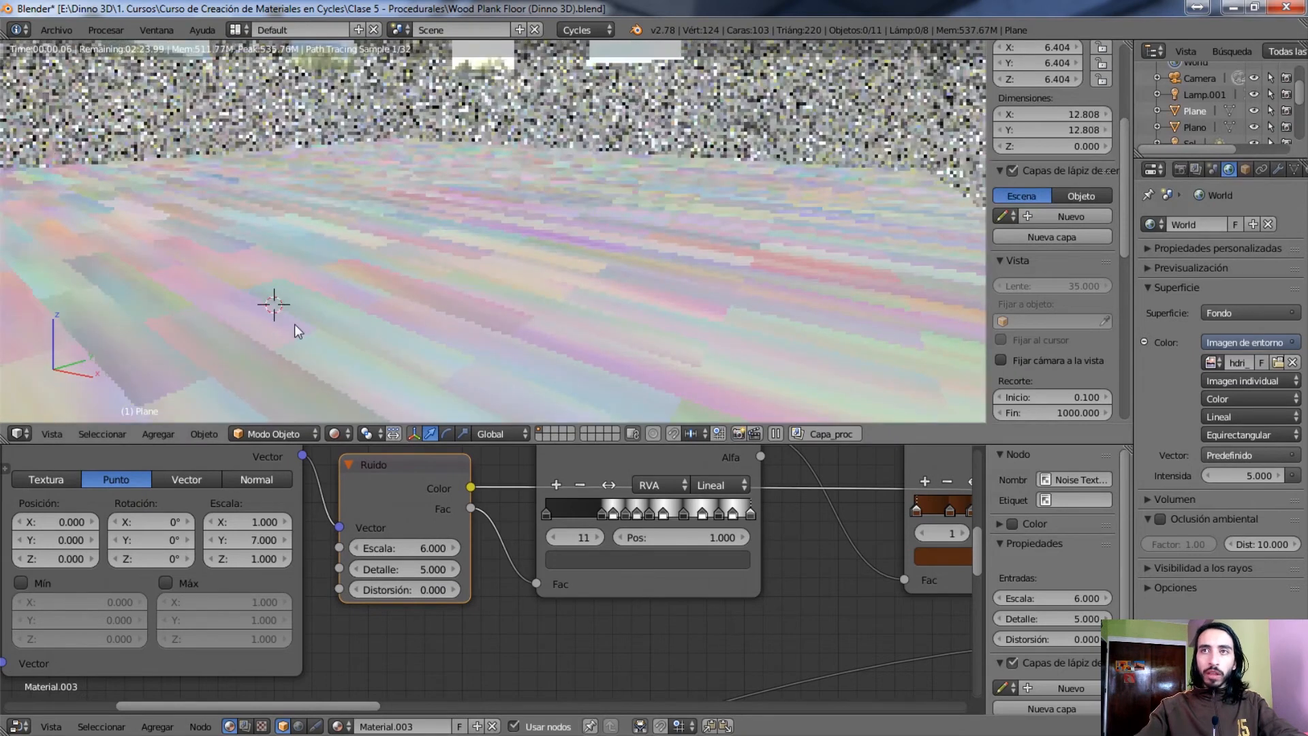
{"action": "middle_click_drag", "start_coordinate": [294, 325], "coordinate": [773, 44], "text": "shift"}
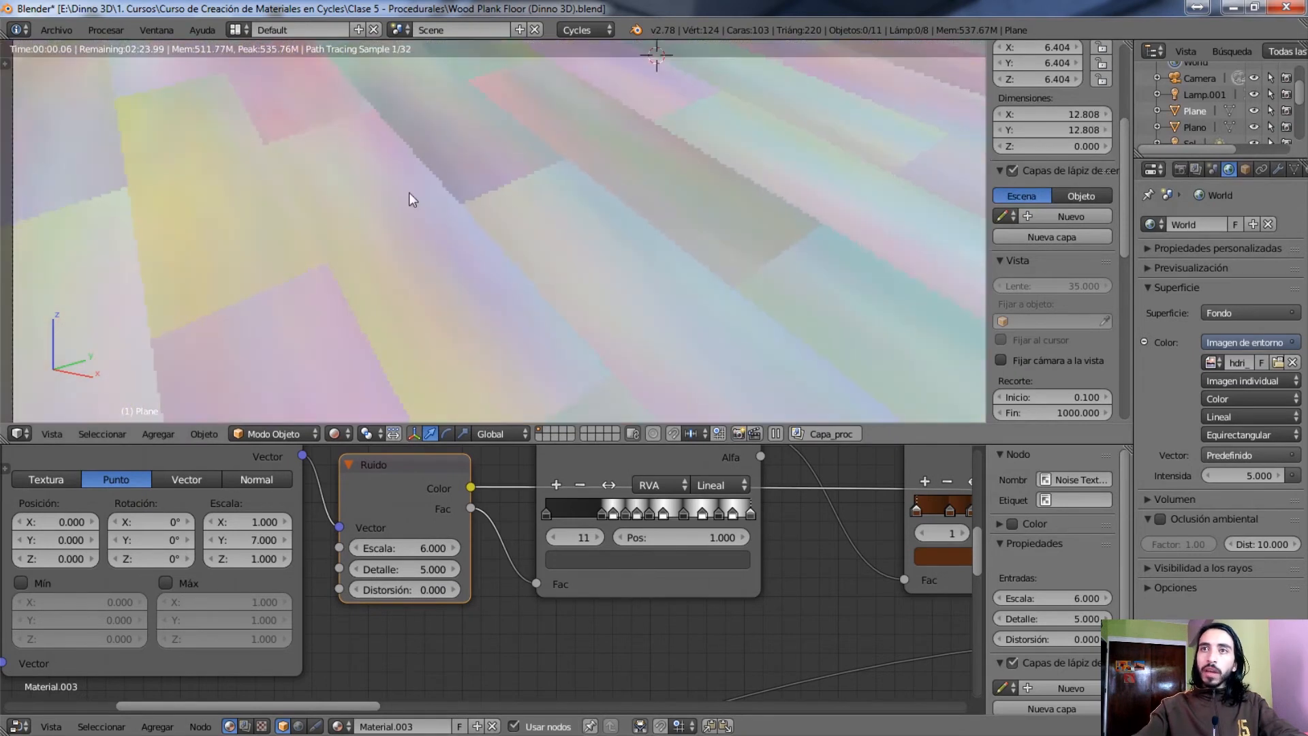
{"action": "scroll", "coordinate": [397, 307], "scroll_direction": "up", "scroll_amount": 2}
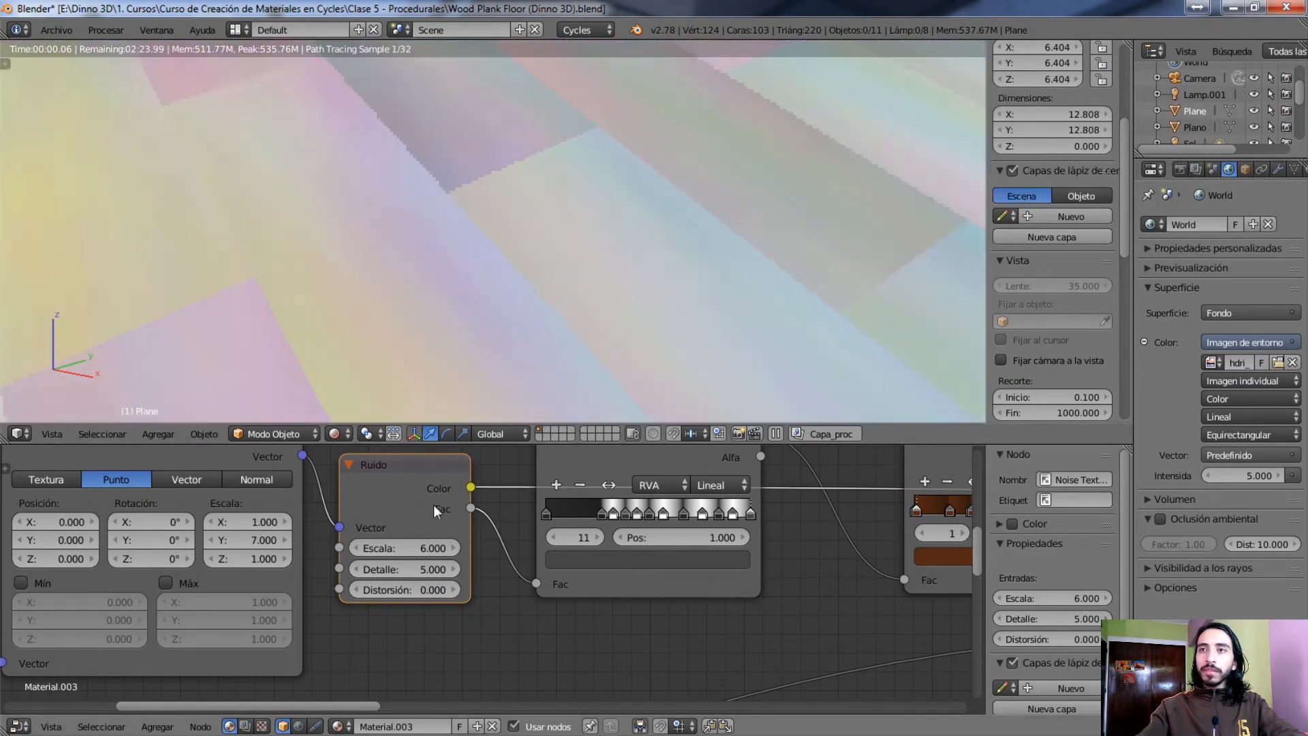
{"action": "middle_click_drag", "start_coordinate": [558, 597], "coordinate": [488, 661]}
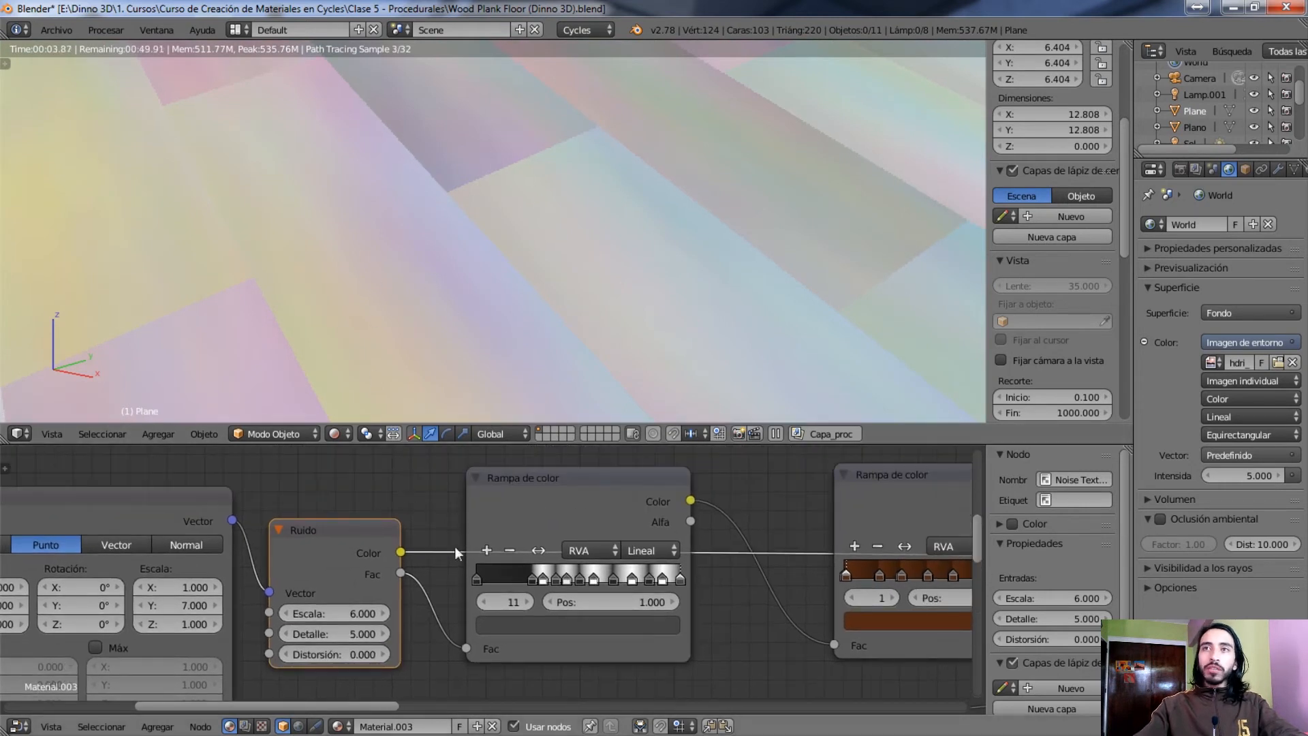
Preview the Ruido texture's Fac output on the planks, followed by the black-and-white colour ramp it feeds
{"action": "left_click", "coordinate": [397, 569], "text": "ctrl+shift"}
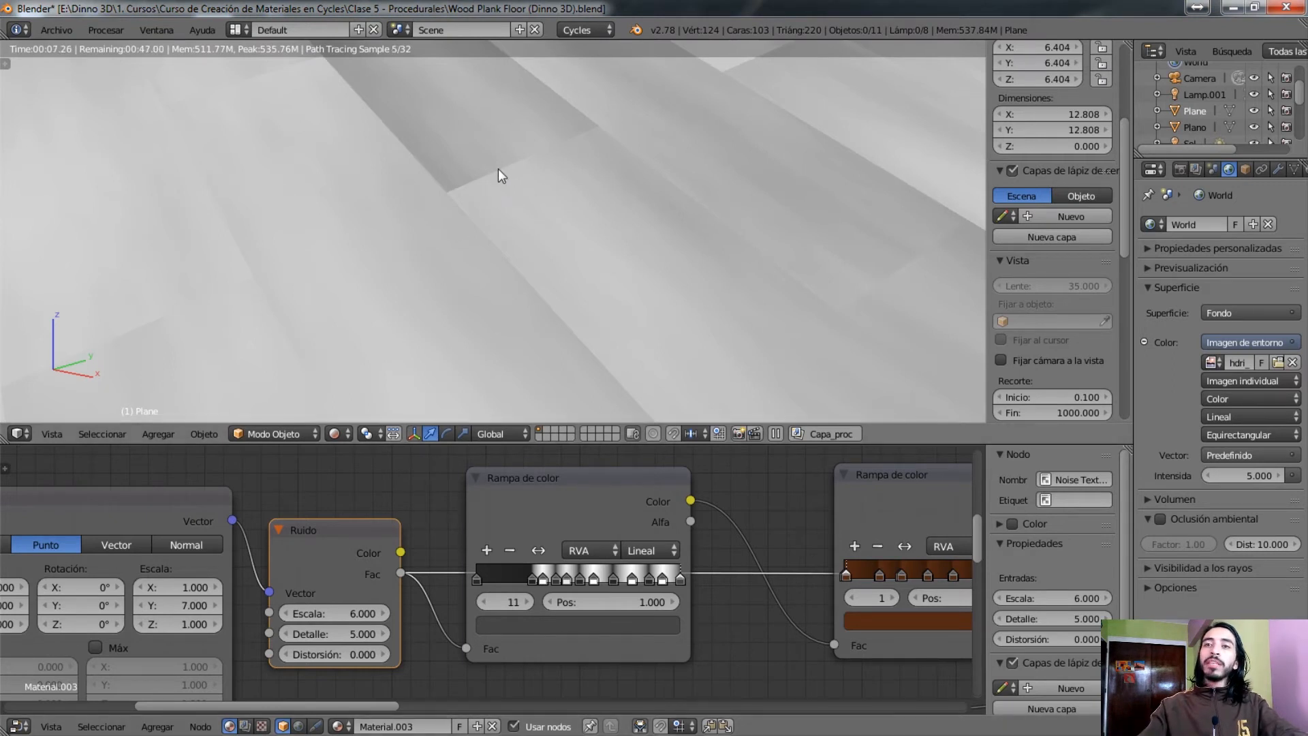
{"action": "scroll", "coordinate": [498, 168], "scroll_direction": "down", "scroll_amount": 5}
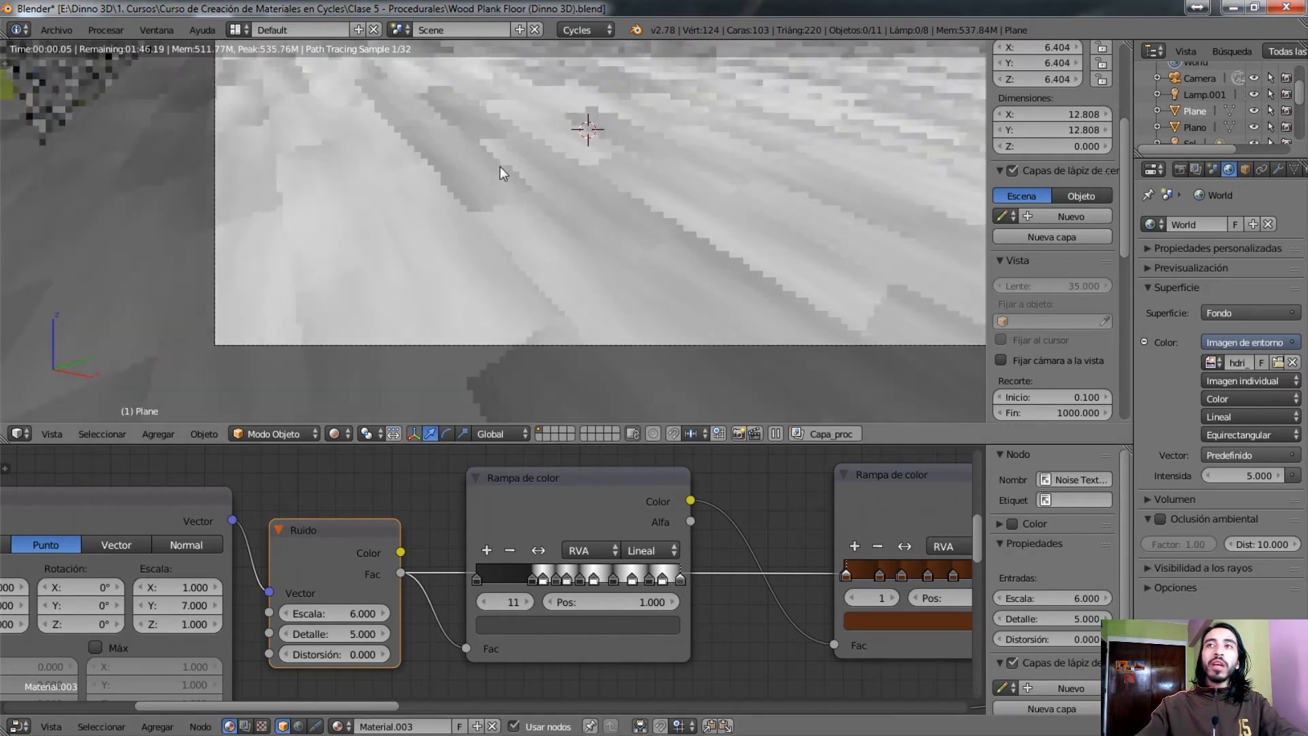
{"action": "scroll", "coordinate": [500, 167], "scroll_direction": "up", "scroll_amount": 1}
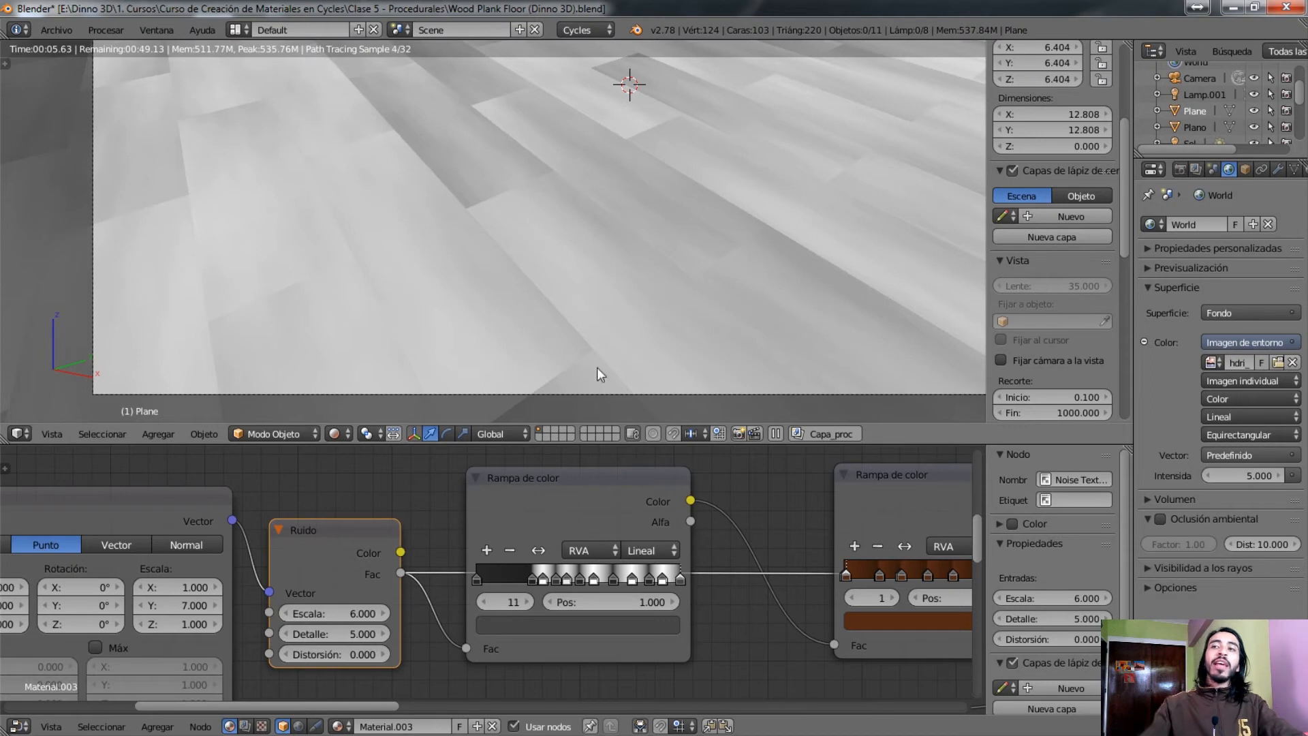
{"action": "left_click", "coordinate": [542, 477], "text": "ctrl+shift"}
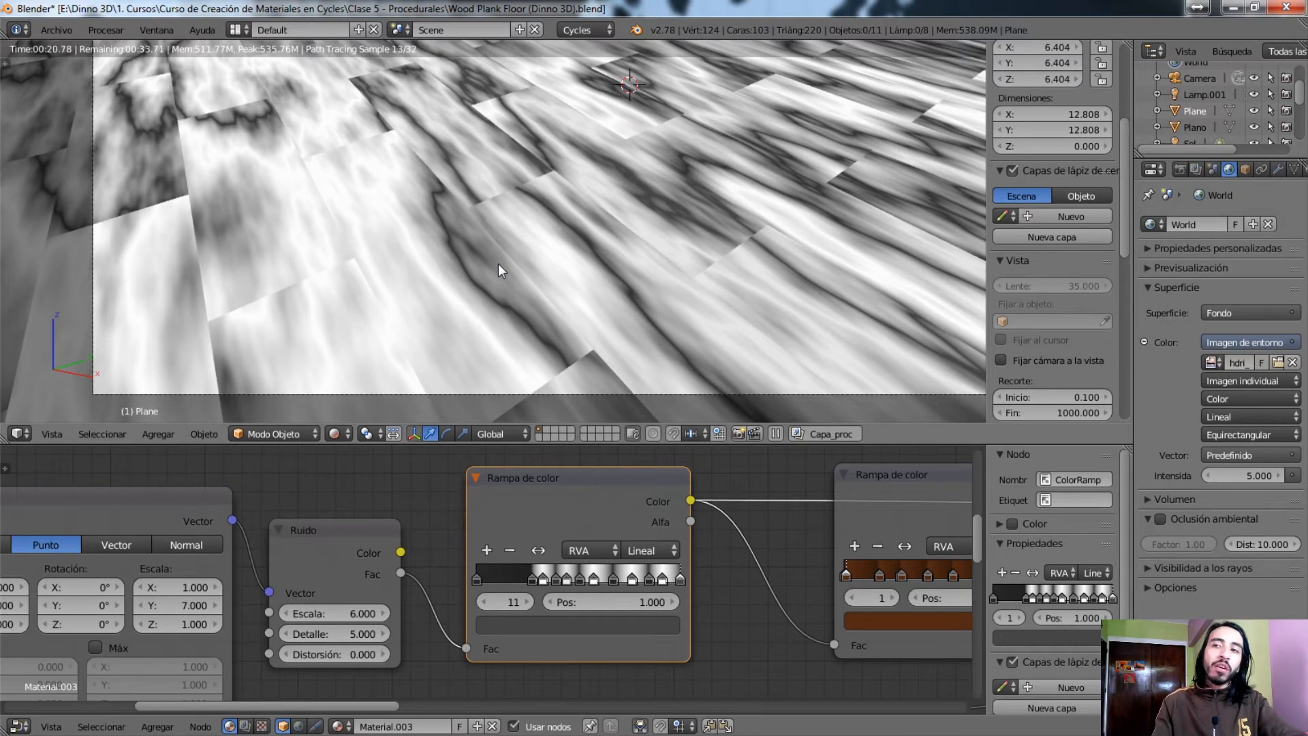
{"action": "mouse_move", "coordinate": [772, 529]}
{"action": "middle_mouse_down"}
{"action": "mouse_move", "coordinate": [338, 534]}
{"action": "mouse_move", "coordinate": [314, 545]}
{"action": "mouse_move", "coordinate": [365, 550]}
{"action": "middle_mouse_up"}
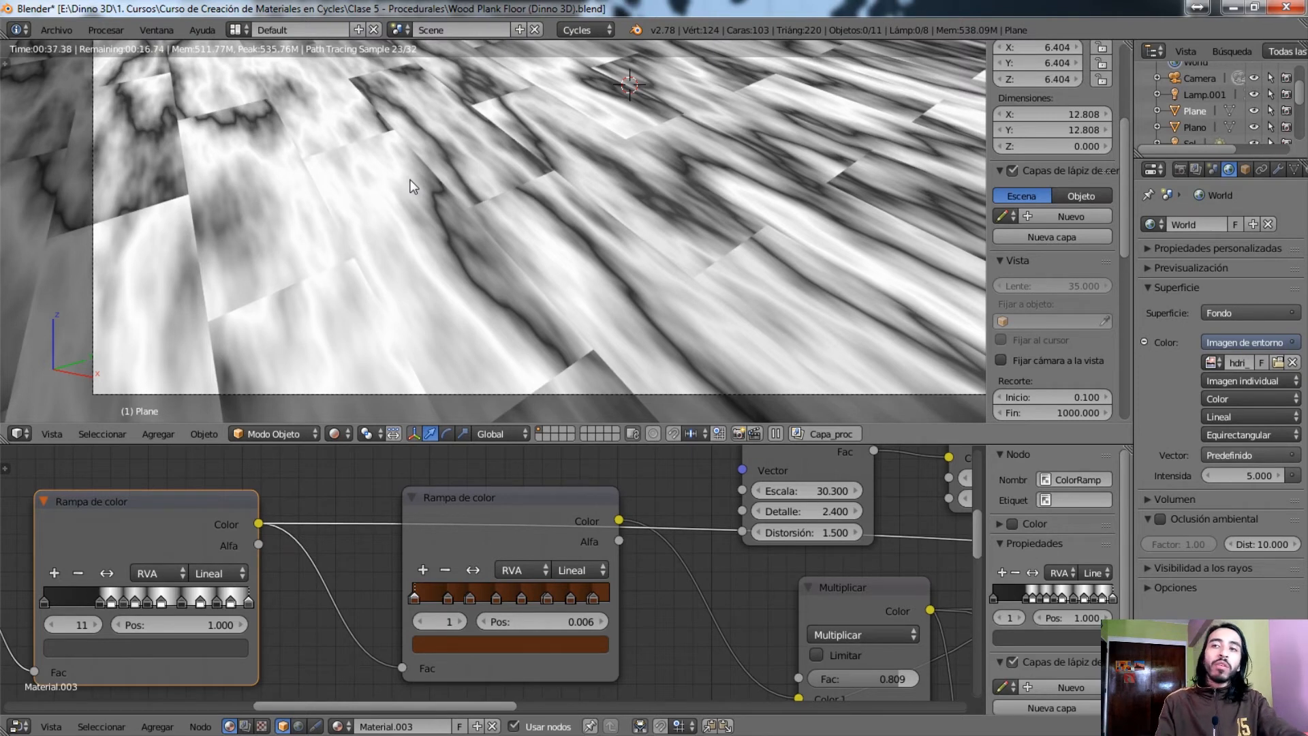
Preview the brown colour ramp on the floor and compare its colour stops with those of the black-and-white ramp
{"action": "left_click", "coordinate": [467, 533], "text": "ctrl+shift"}
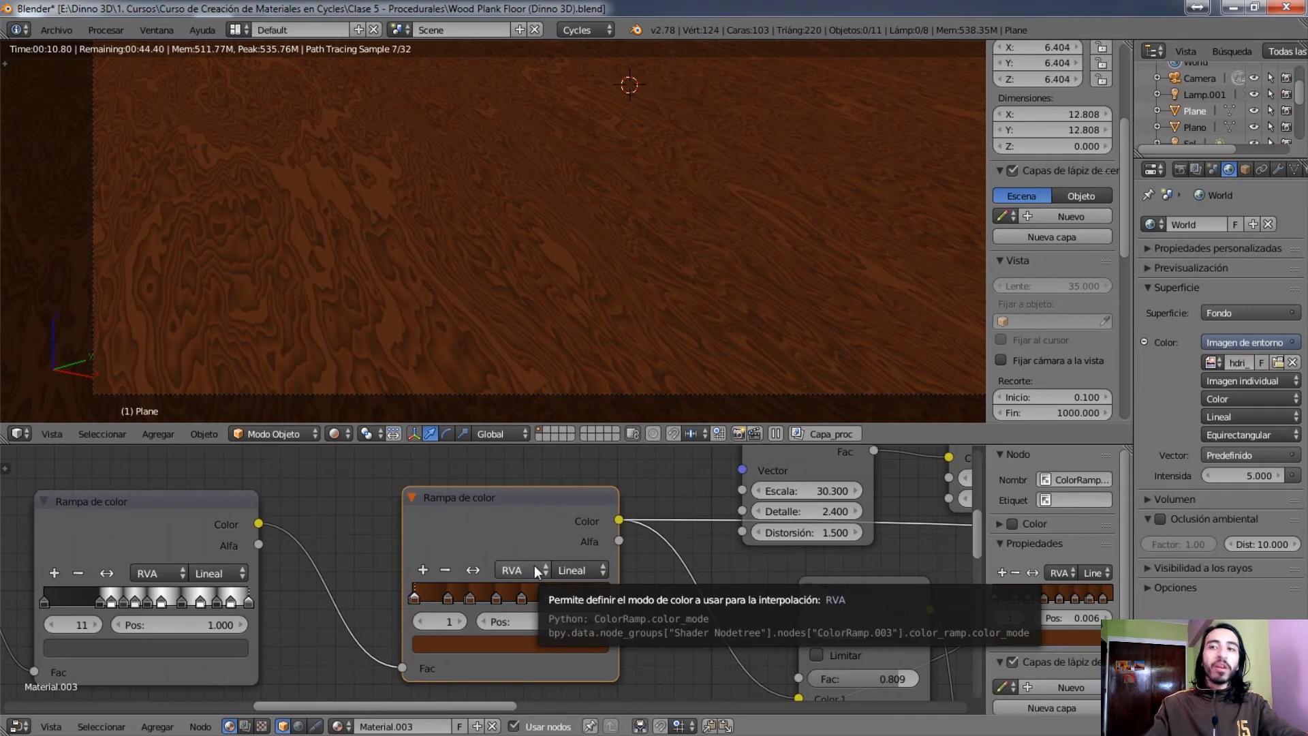
{"action": "scroll", "coordinate": [436, 617], "scroll_direction": "up", "scroll_amount": 4}
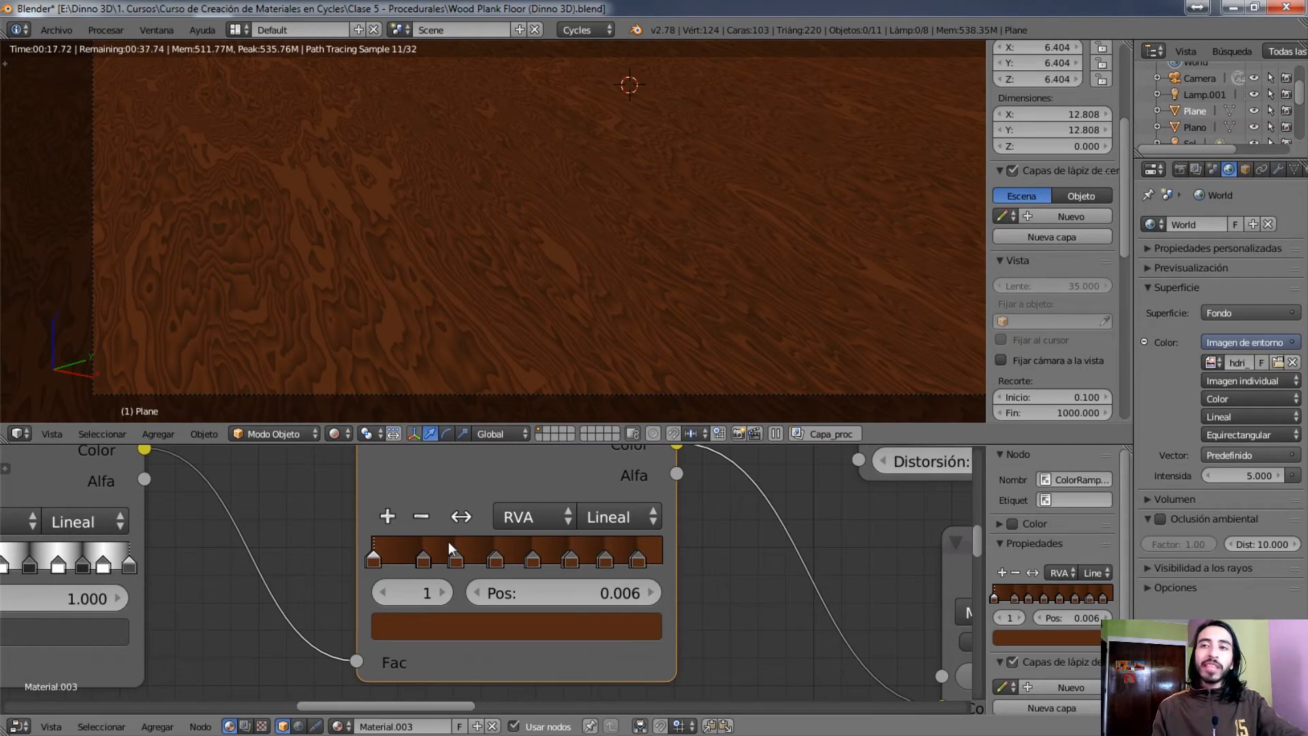
{"action": "middle_click_drag", "start_coordinate": [441, 539], "coordinate": [758, 534]}
{"action": "middle_click_drag", "start_coordinate": [861, 464], "coordinate": [796, 486]}
{"action": "scroll", "coordinate": [413, 559], "scroll_direction": "down", "scroll_amount": 1}
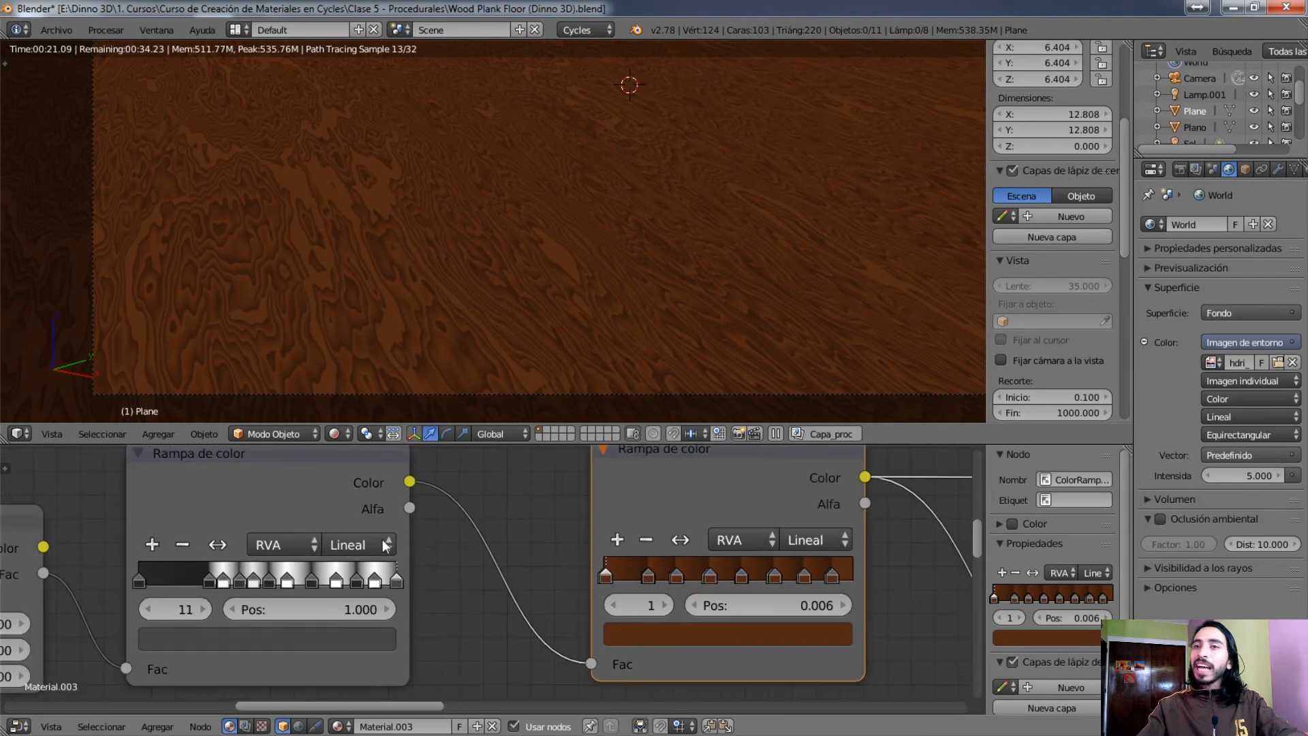
Select the black-and-white colour ramp and trace its link through the brown ramp to the Multiplicar colour node
{"action": "left_click", "coordinate": [315, 500]}
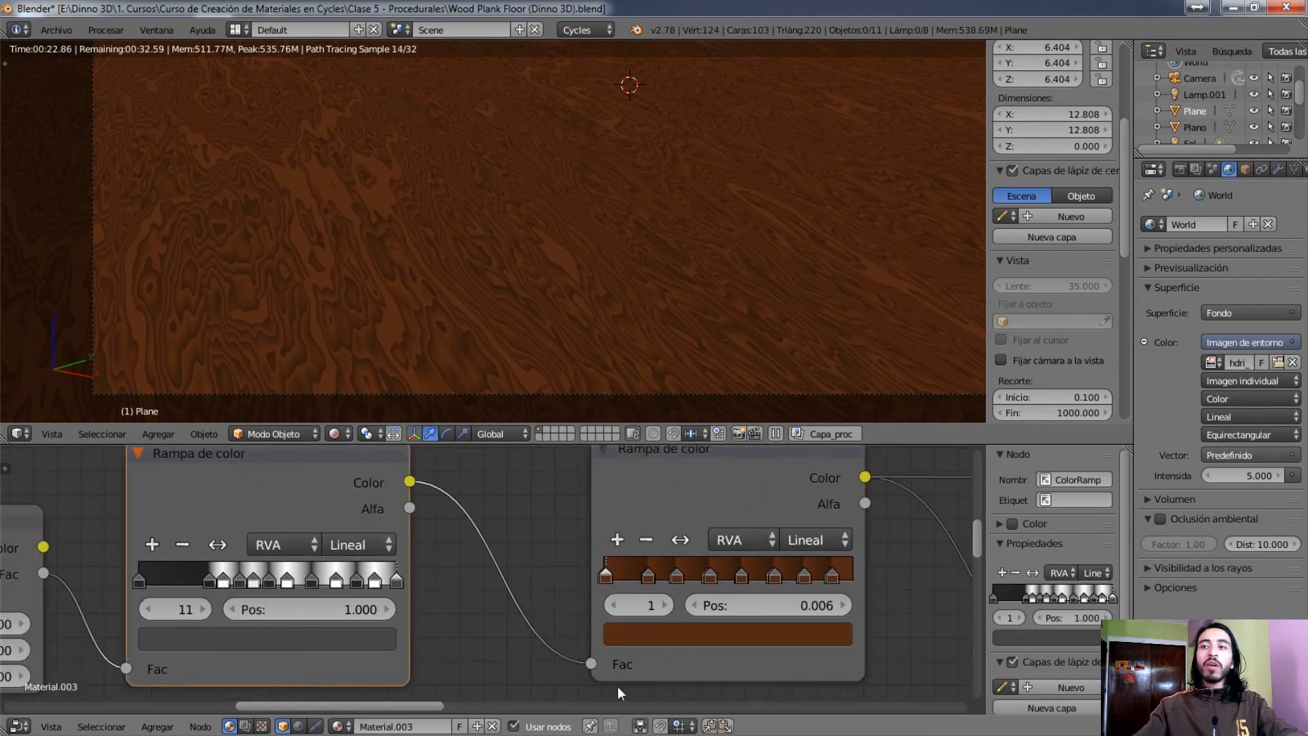
{"action": "middle_click_drag", "start_coordinate": [679, 584], "coordinate": [205, 635]}
{"action": "middle_click_drag", "start_coordinate": [374, 583], "coordinate": [374, 525]}
{"action": "scroll", "coordinate": [374, 524], "scroll_direction": "down", "scroll_amount": 1}
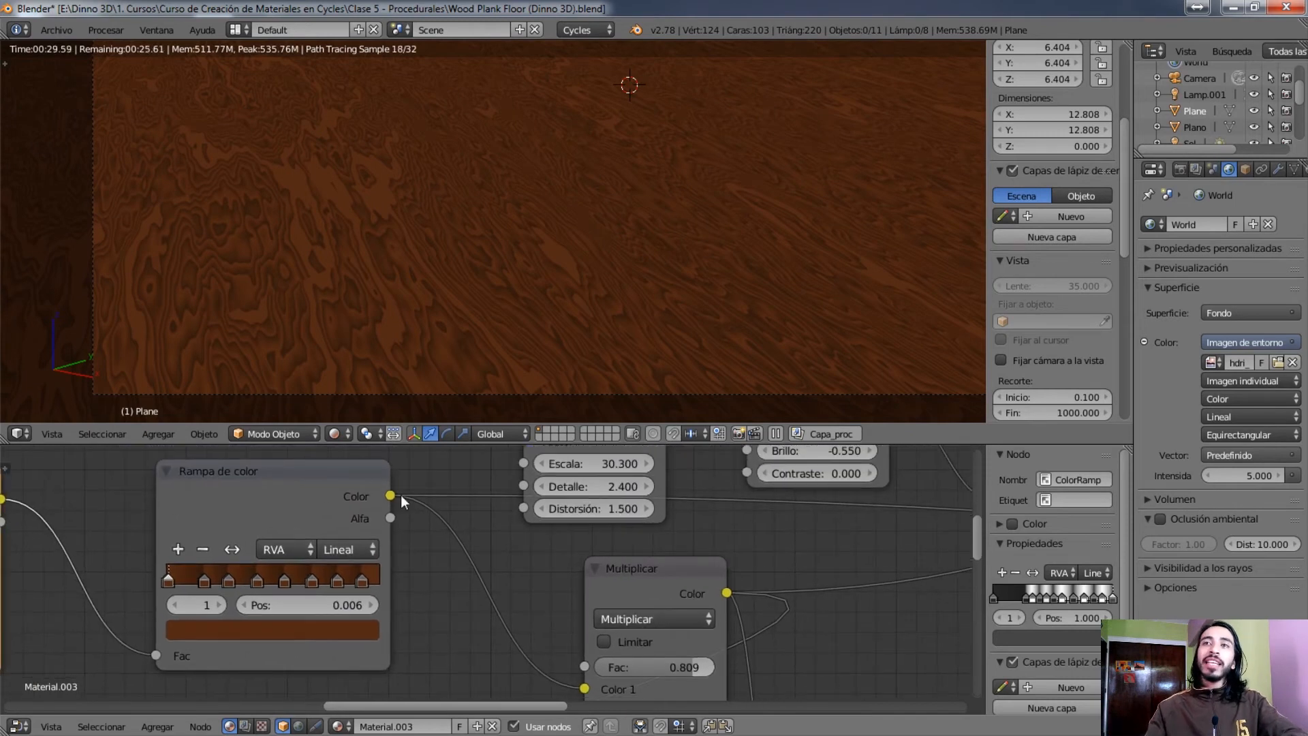
{"action": "scroll", "coordinate": [427, 517], "scroll_direction": "down", "scroll_amount": 4}
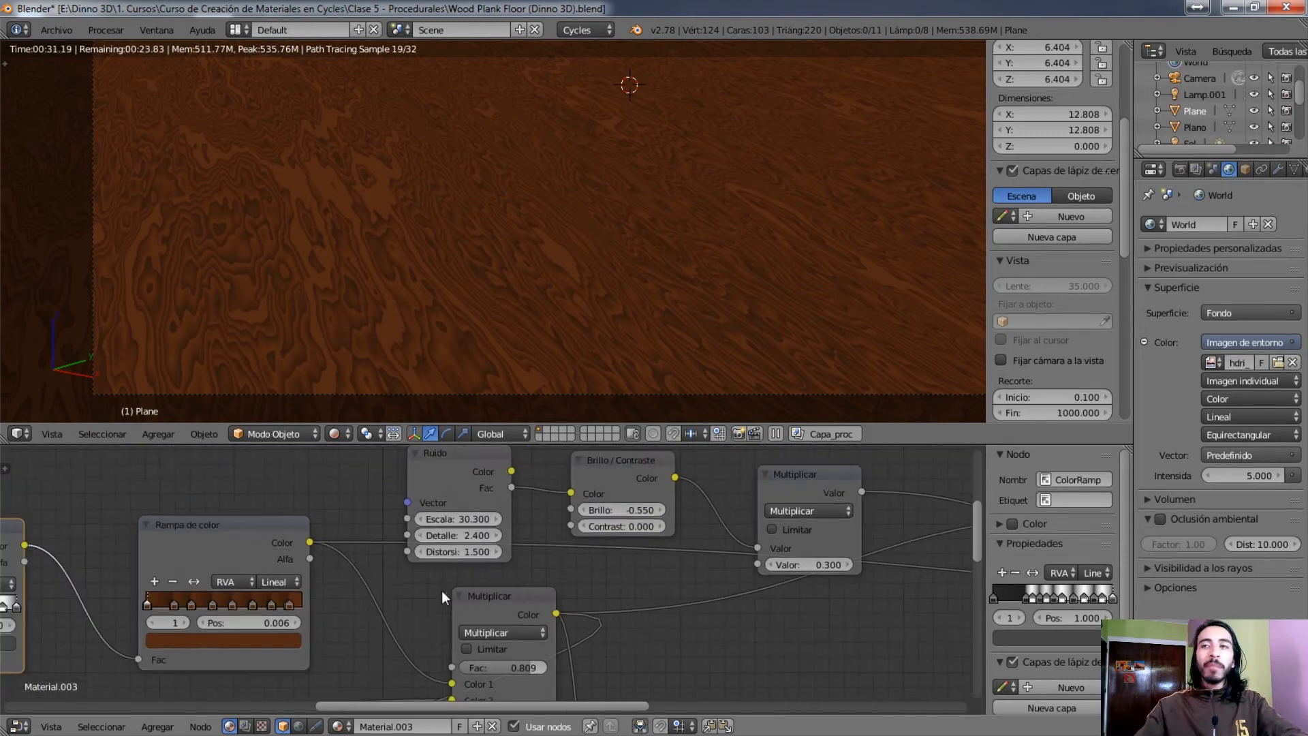
Preview the brown colour ramp's Alfa and Color outputs on the floor, followed by the PBR Dielectric shader group
{"action": "middle_click_drag", "start_coordinate": [444, 591], "coordinate": [559, 549]}
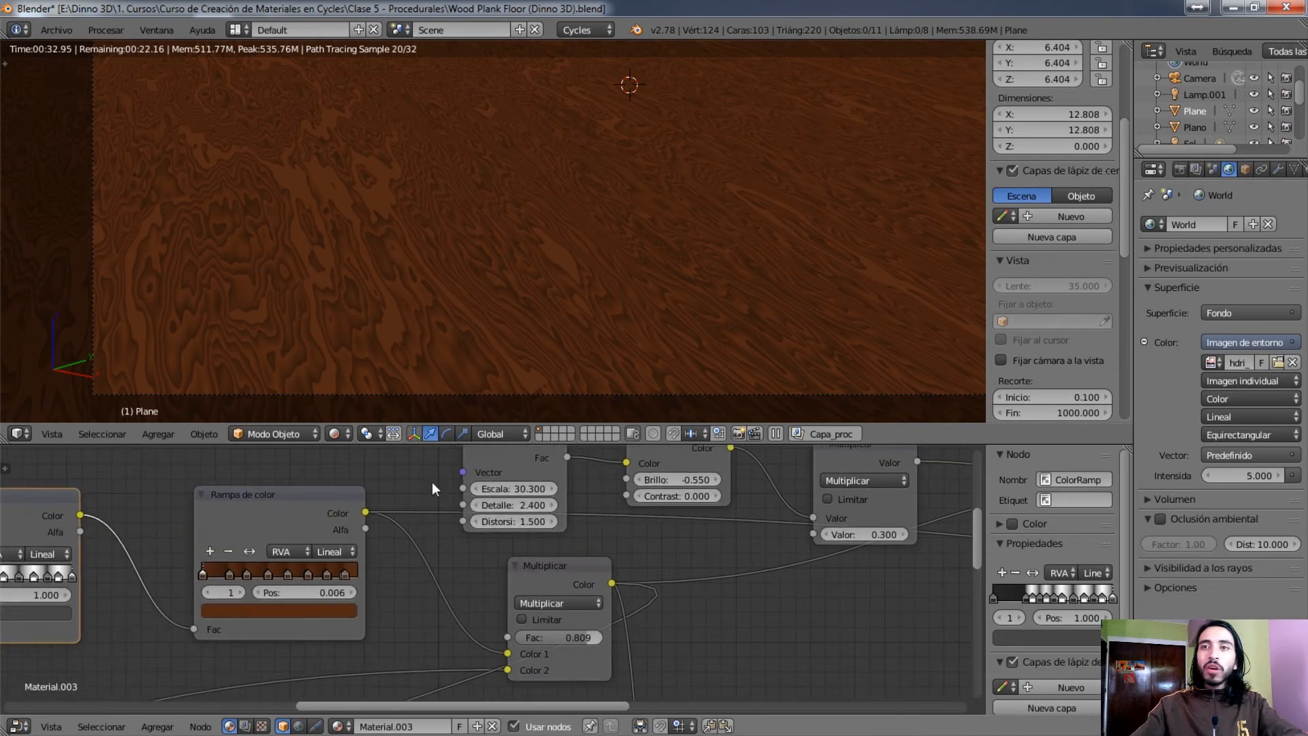
{"action": "left_click", "coordinate": [358, 521], "text": "ctrl+shift"}
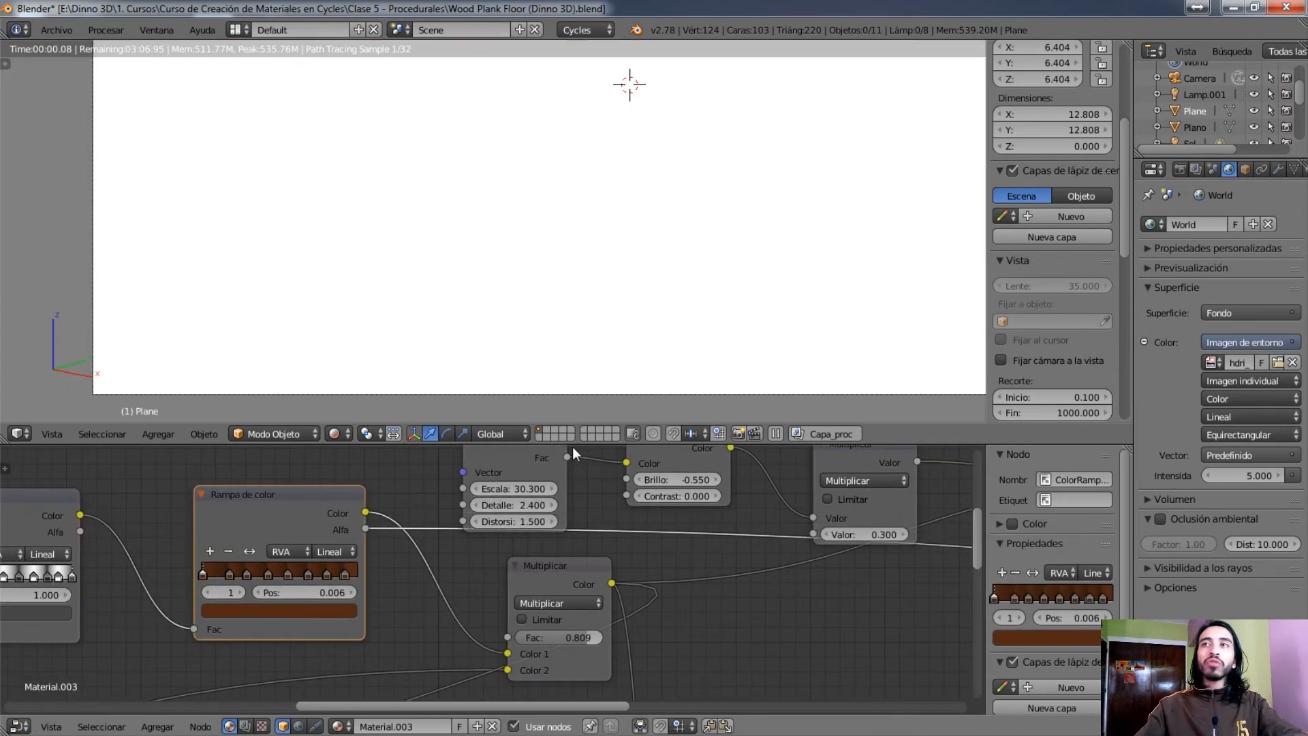
{"action": "left_click", "coordinate": [356, 513], "text": "ctrl+shift"}
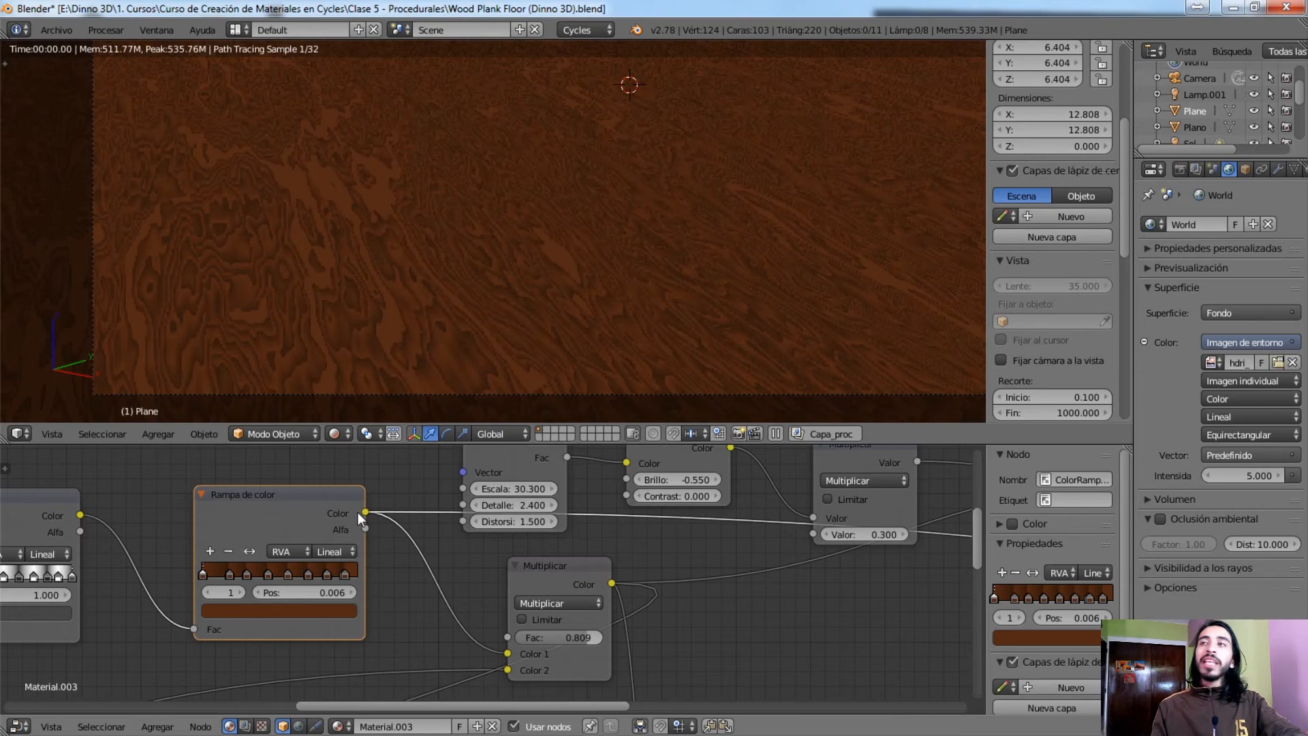
{"action": "middle_click_drag", "start_coordinate": [408, 506], "coordinate": [553, 513]}
{"action": "middle_click_drag", "start_coordinate": [63, 500], "coordinate": [579, 509]}
{"action": "left_click", "coordinate": [605, 520], "text": "ctrl+shift"}
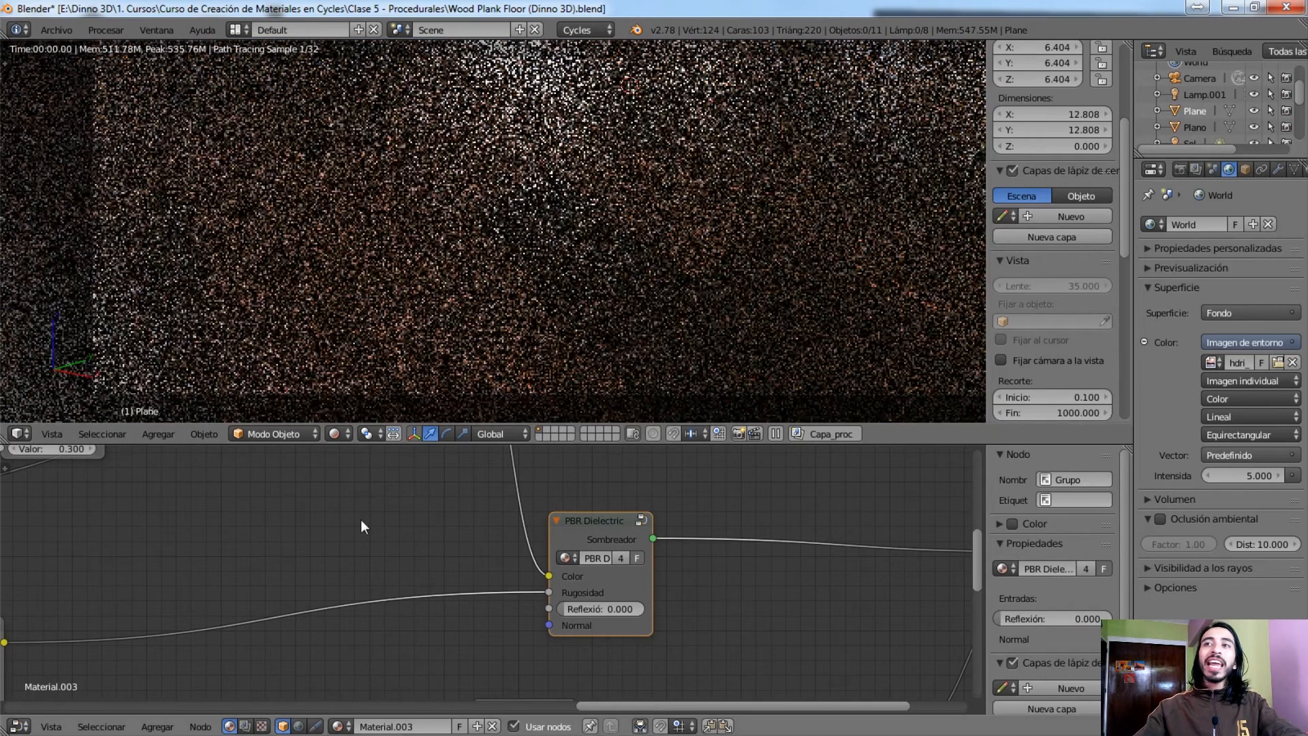
Preview the Multiplicar colour node with Fac 0.809 that the brown colour ramp feeds
{"action": "scroll", "coordinate": [339, 509], "scroll_direction": "down", "scroll_amount": 6}
{"action": "middle_click_drag", "start_coordinate": [268, 534], "coordinate": [721, 608]}
{"action": "middle_click_drag", "start_coordinate": [525, 588], "coordinate": [530, 520]}
{"action": "scroll", "coordinate": [486, 551], "scroll_direction": "up", "scroll_amount": 5}
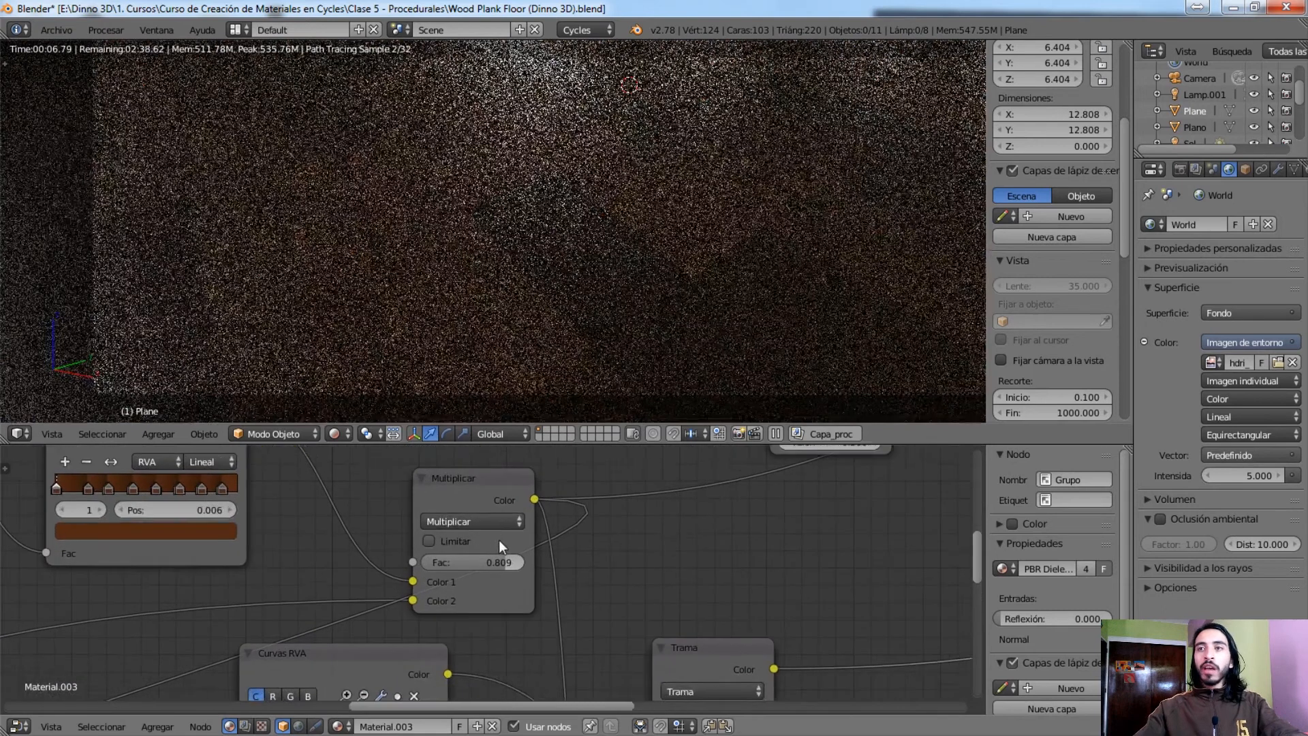
{"action": "scroll", "coordinate": [494, 540], "scroll_direction": "up", "scroll_amount": 2}
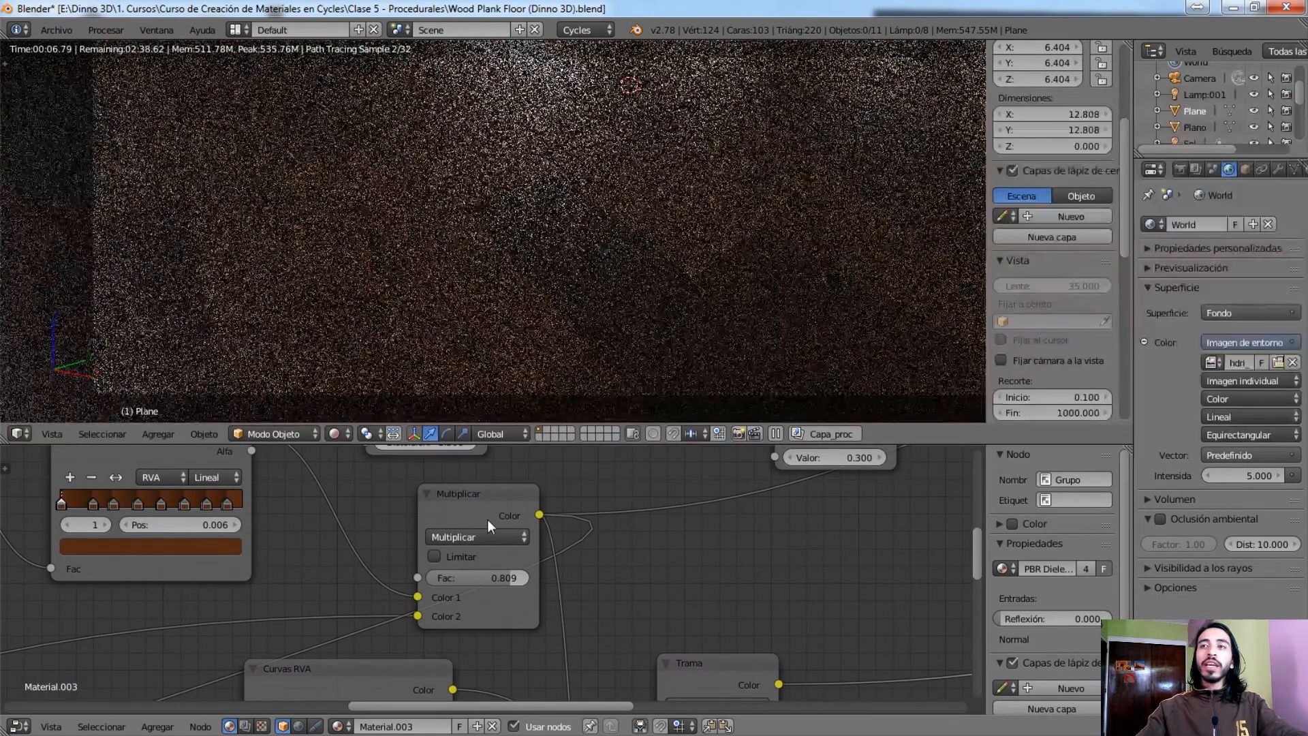
{"action": "left_click", "coordinate": [492, 516]}
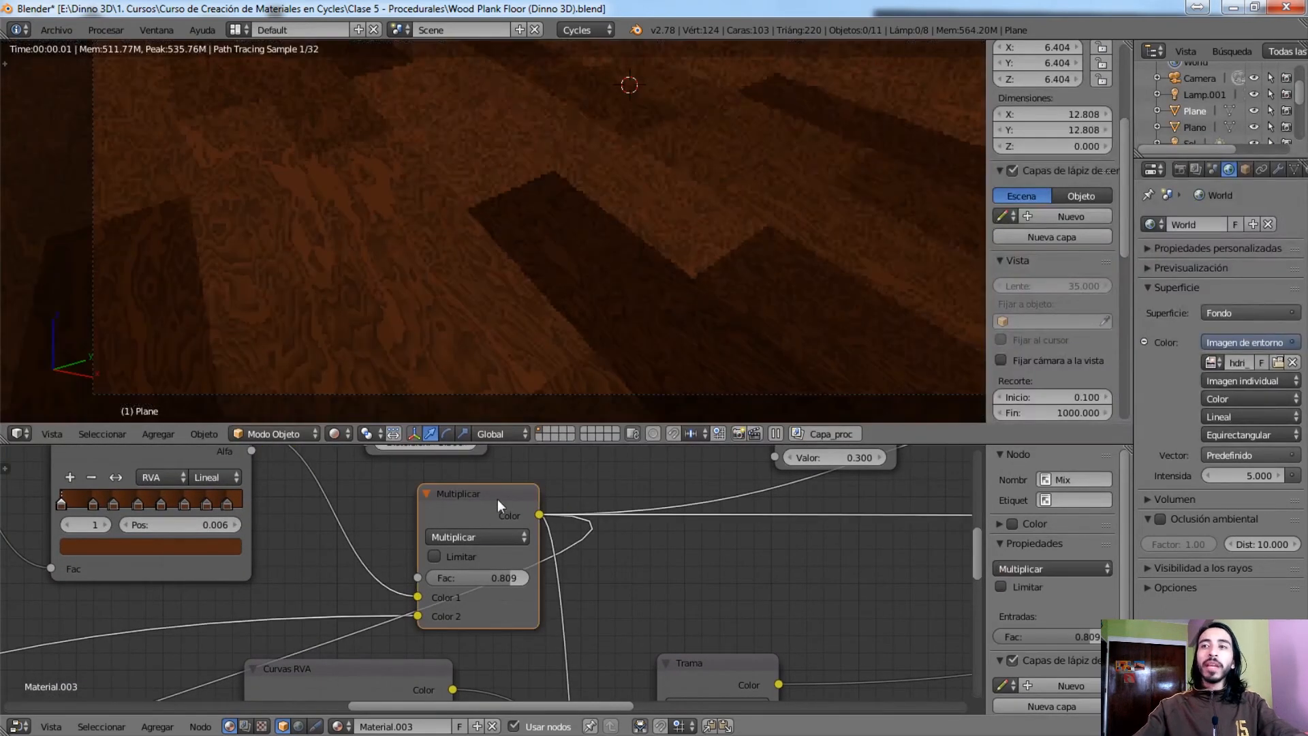
Trace the Multiplicar node's Color 2 input back to the Ladrillos texture and follow the link forward again
{"action": "middle_click_drag", "start_coordinate": [469, 534], "coordinate": [715, 475]}
{"action": "scroll", "coordinate": [702, 485], "scroll_direction": "down", "scroll_amount": 6}
{"action": "middle_click_drag", "start_coordinate": [357, 565], "coordinate": [830, 509]}
{"action": "middle_click_drag", "start_coordinate": [446, 531], "coordinate": [647, 481]}
{"action": "scroll", "coordinate": [586, 504], "scroll_direction": "up", "scroll_amount": 4}
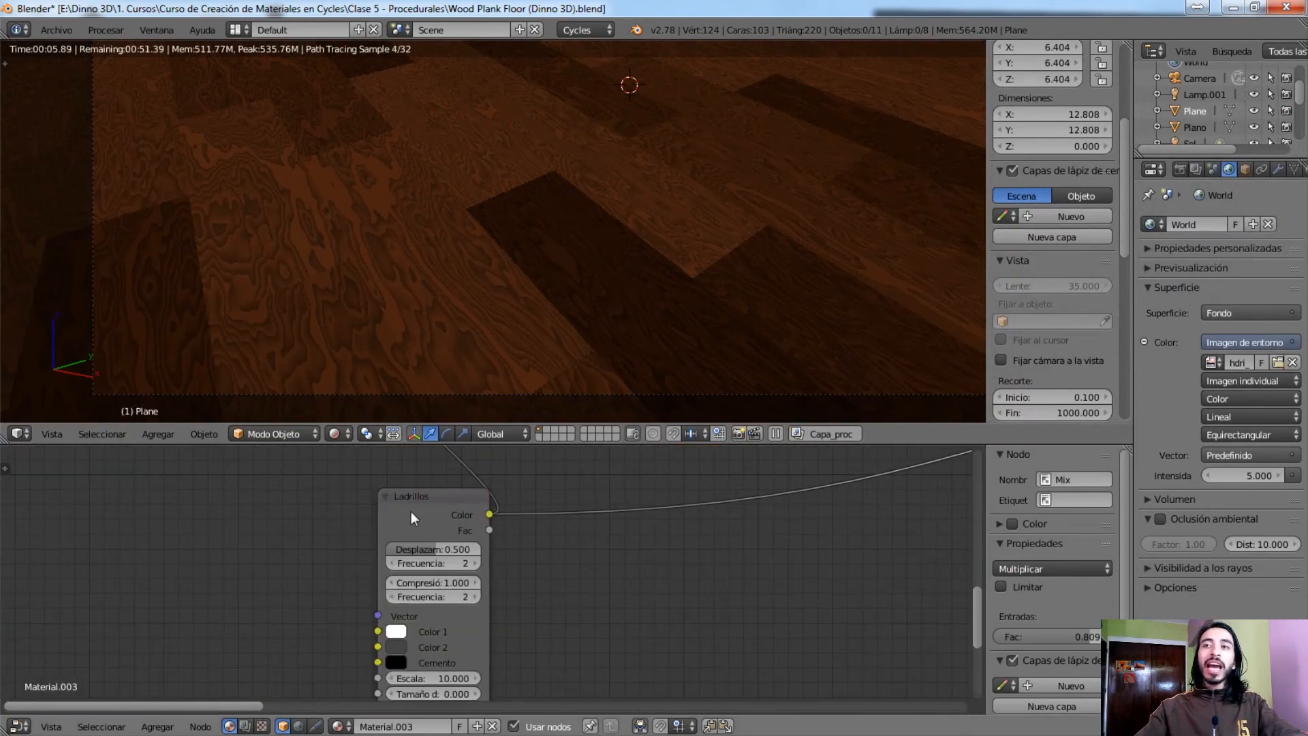
{"action": "middle_click_drag", "start_coordinate": [636, 518], "coordinate": [334, 617]}
{"action": "scroll", "coordinate": [343, 610], "scroll_direction": "down", "scroll_amount": 3}
{"action": "middle_click_drag", "start_coordinate": [423, 567], "coordinate": [207, 594]}
{"action": "middle_click_drag", "start_coordinate": [385, 553], "coordinate": [225, 594]}
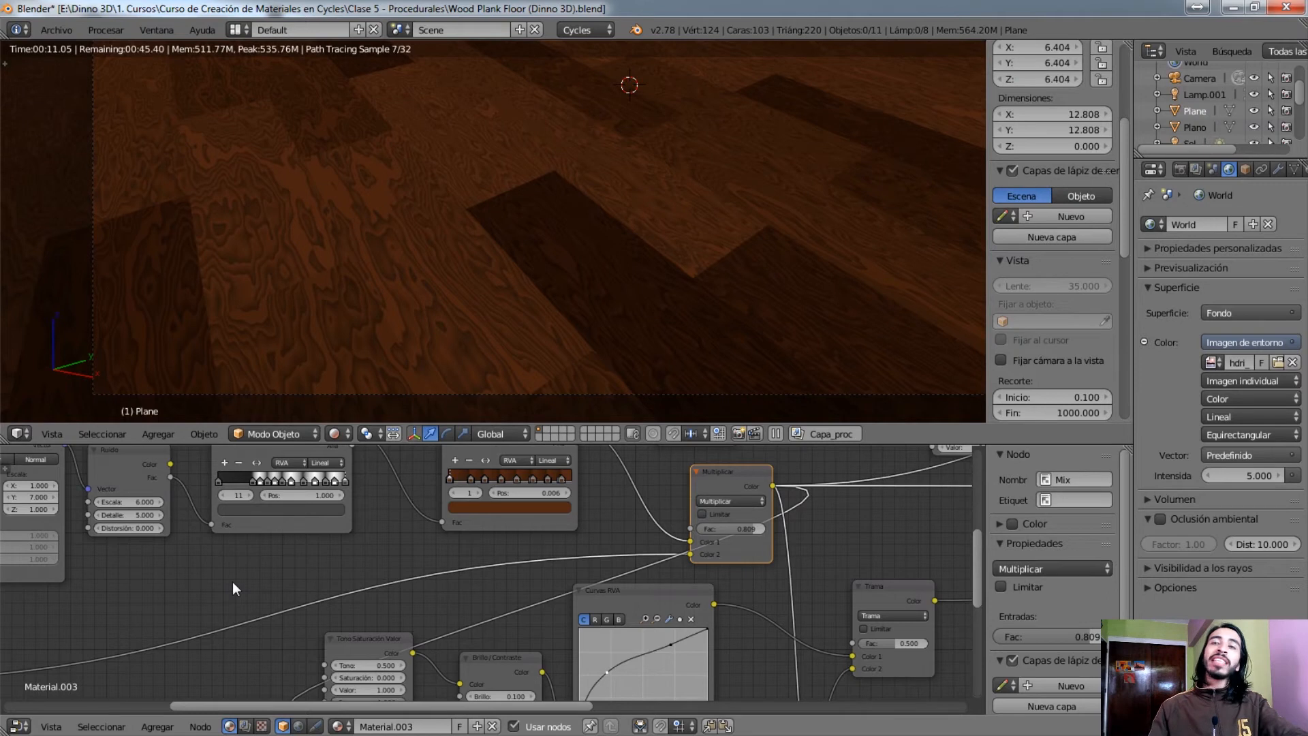
Compare the previews of the brown colour ramp, the Ladrillos texture and the Multiplicar node combining them
{"action": "middle_click_drag", "start_coordinate": [397, 582], "coordinate": [290, 650]}
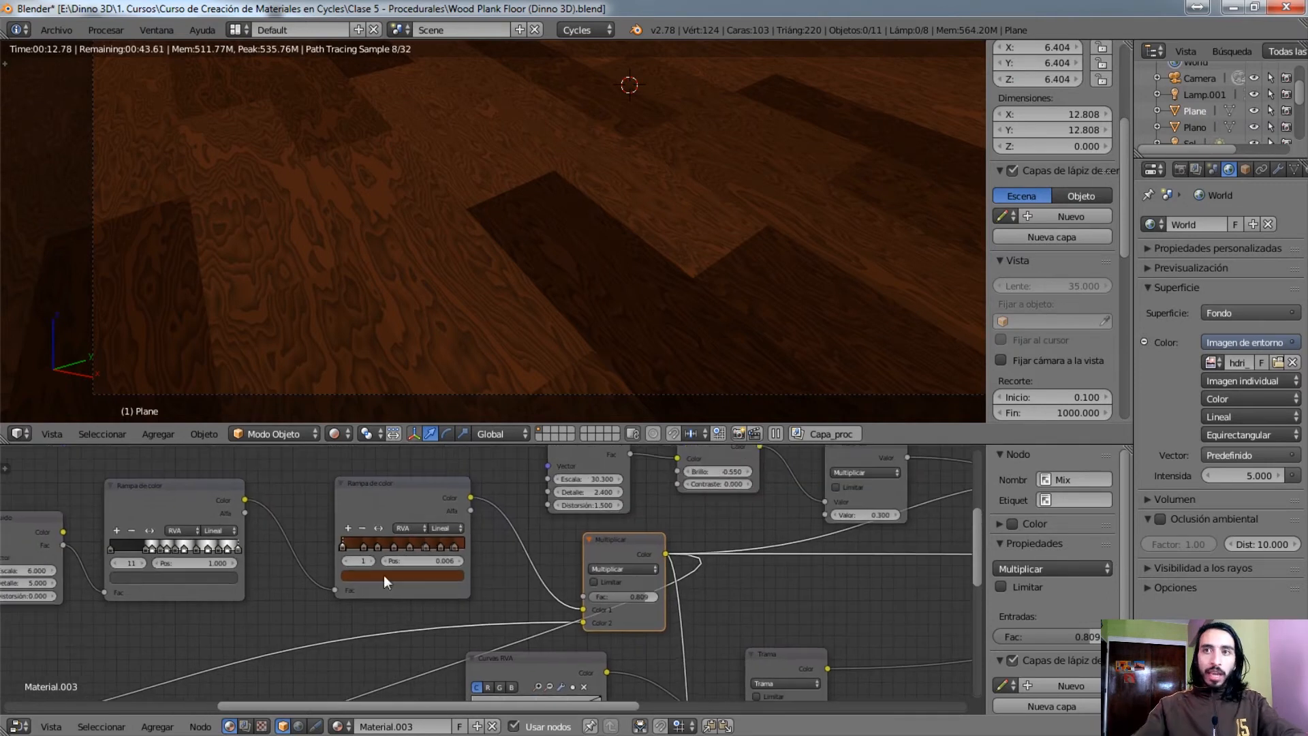
{"action": "left_click", "coordinate": [411, 485], "text": "ctrl+shift"}
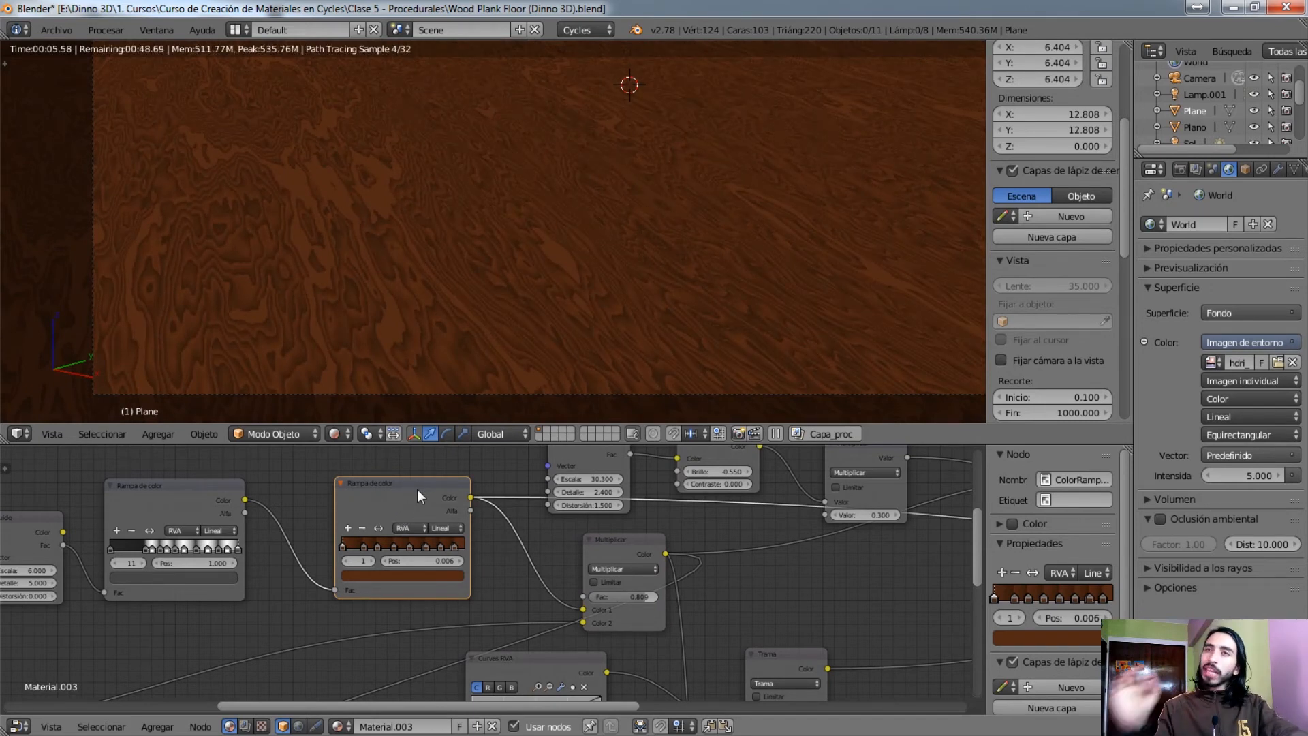
{"action": "scroll", "coordinate": [417, 491], "scroll_direction": "down", "scroll_amount": 4}
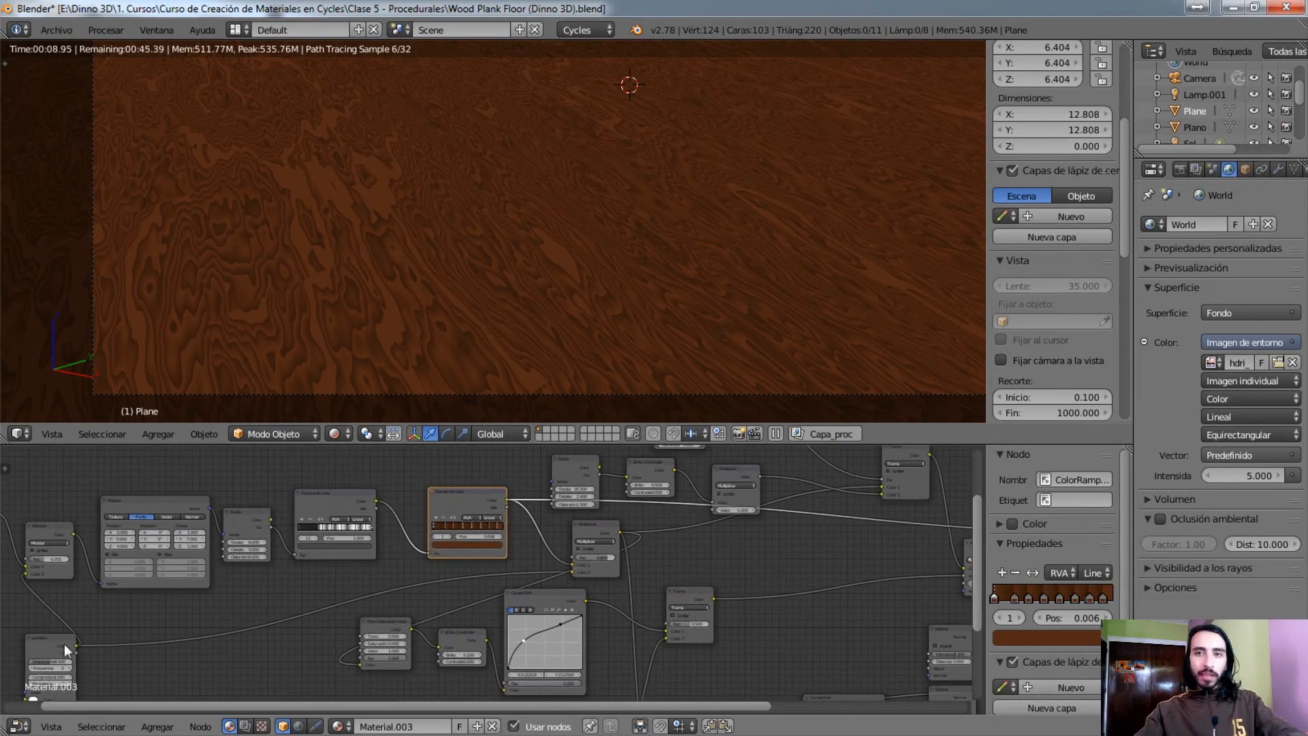
{"action": "left_click", "coordinate": [64, 644], "text": "ctrl+shift"}
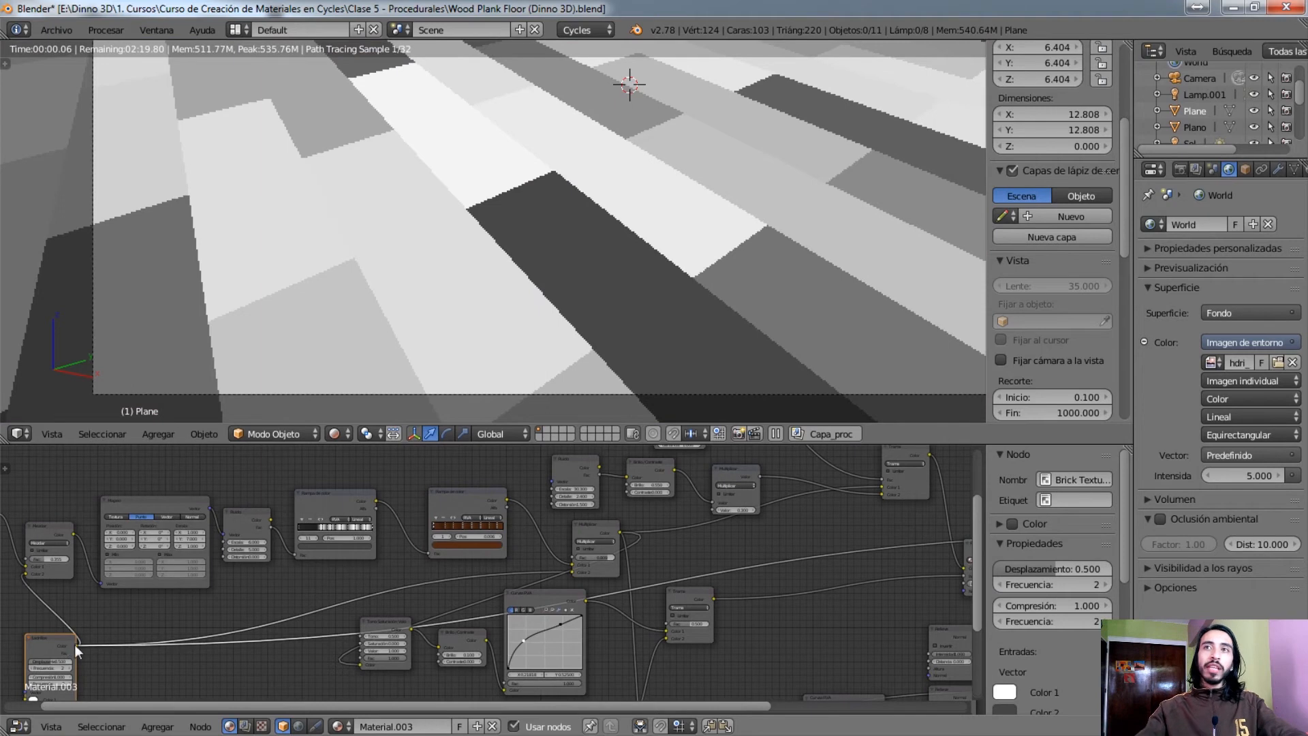
{"action": "left_click", "coordinate": [599, 522], "text": "ctrl+shift"}
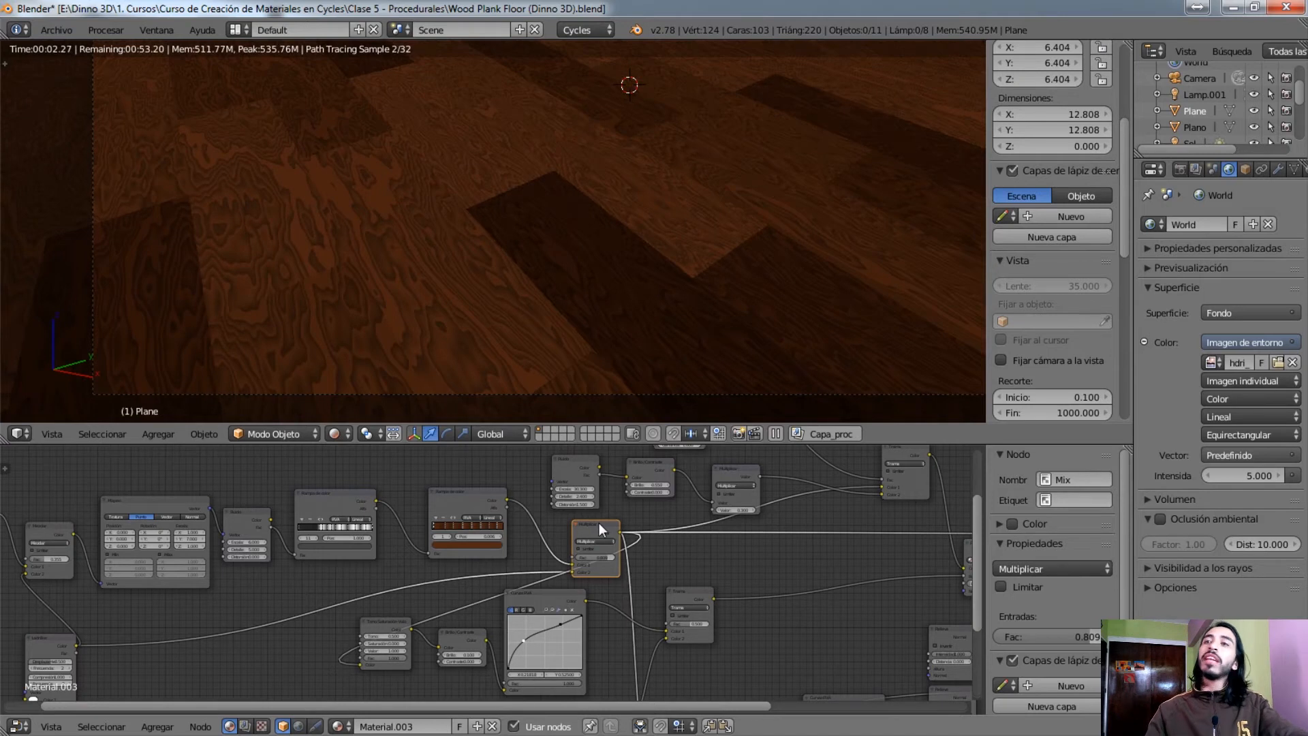
Follow the Multiplicar node's output links to the lower Tono/Saturación/Valor node and preview its desaturated planks
{"action": "mouse_move", "coordinate": [650, 578]}
{"action": "middle_mouse_down"}
{"action": "mouse_move", "coordinate": [424, 584]}
{"action": "mouse_move", "coordinate": [181, 494]}
{"action": "mouse_move", "coordinate": [607, 599]}
{"action": "mouse_move", "coordinate": [641, 592]}
{"action": "middle_mouse_up"}
{"action": "scroll", "coordinate": [447, 540], "scroll_direction": "up", "scroll_amount": 5}
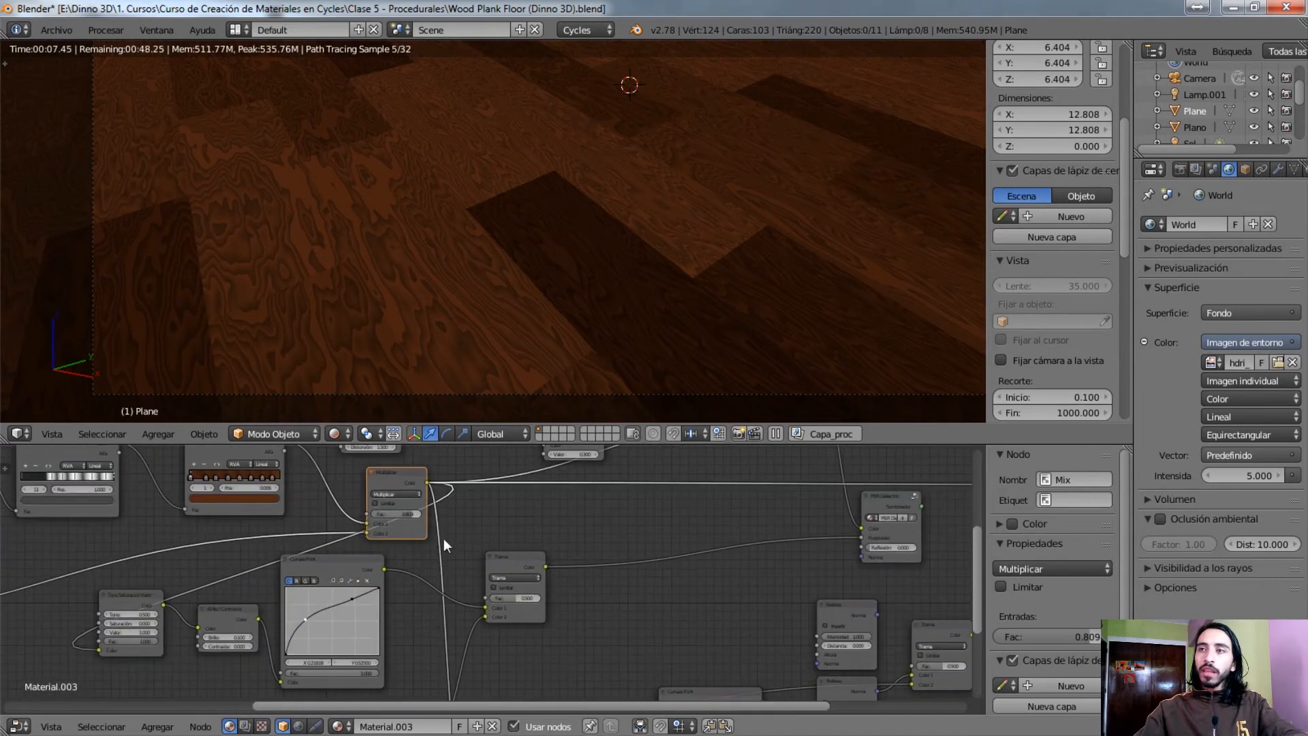
{"action": "middle_click_drag", "start_coordinate": [588, 472], "coordinate": [530, 411]}
{"action": "middle_click_drag", "start_coordinate": [481, 469], "coordinate": [477, 548]}
{"action": "mouse_move", "coordinate": [440, 476]}
{"action": "middle_mouse_down"}
{"action": "mouse_move", "coordinate": [462, 531]}
{"action": "mouse_move", "coordinate": [453, 581]}
{"action": "middle_mouse_up"}
{"action": "mouse_move", "coordinate": [395, 485]}
{"action": "middle_mouse_down"}
{"action": "mouse_move", "coordinate": [414, 550]}
{"action": "mouse_move", "coordinate": [473, 601]}
{"action": "middle_mouse_up"}
{"action": "left_click_drag", "start_coordinate": [445, 568], "coordinate": [411, 559]}
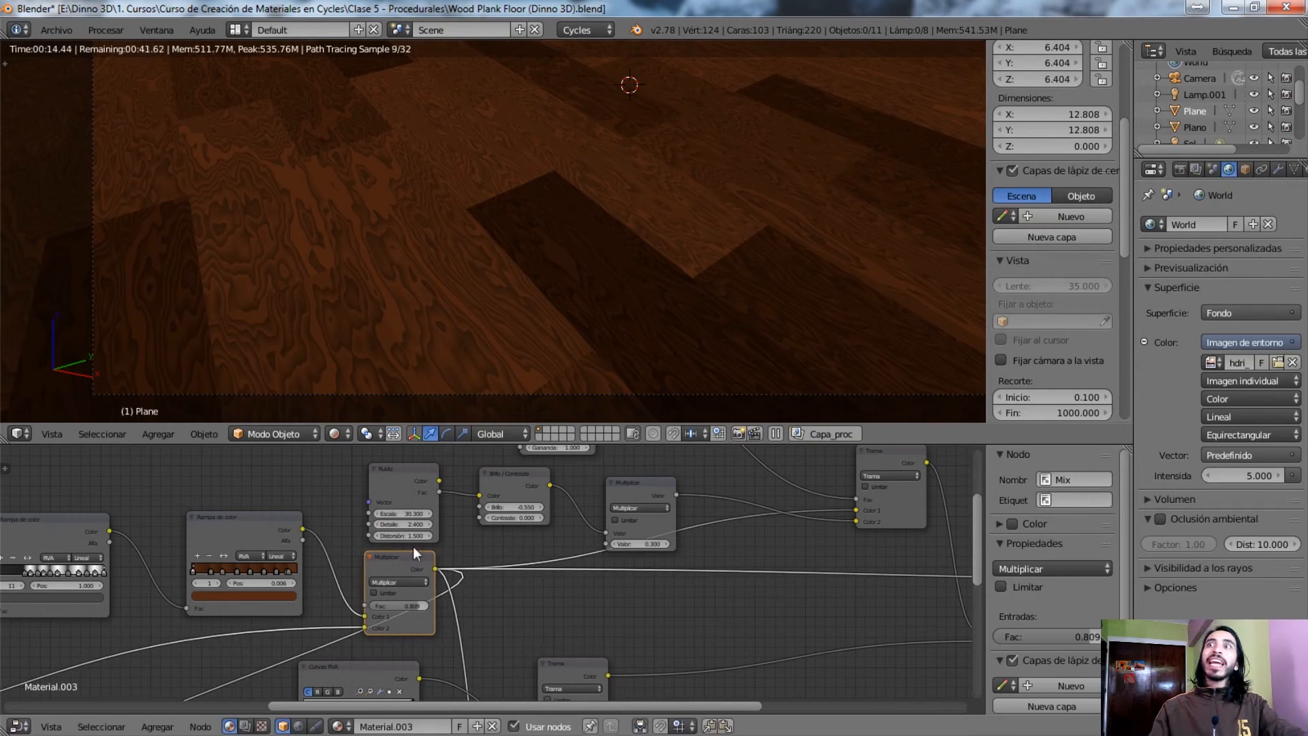
{"action": "mouse_move", "coordinate": [505, 612]}
{"action": "middle_mouse_down"}
{"action": "mouse_move", "coordinate": [483, 463]}
{"action": "mouse_move", "coordinate": [489, 497]}
{"action": "middle_mouse_up"}
{"action": "middle_click_drag", "start_coordinate": [528, 661], "coordinate": [432, 583]}
{"action": "left_click", "coordinate": [432, 555], "text": "ctrl+shift"}
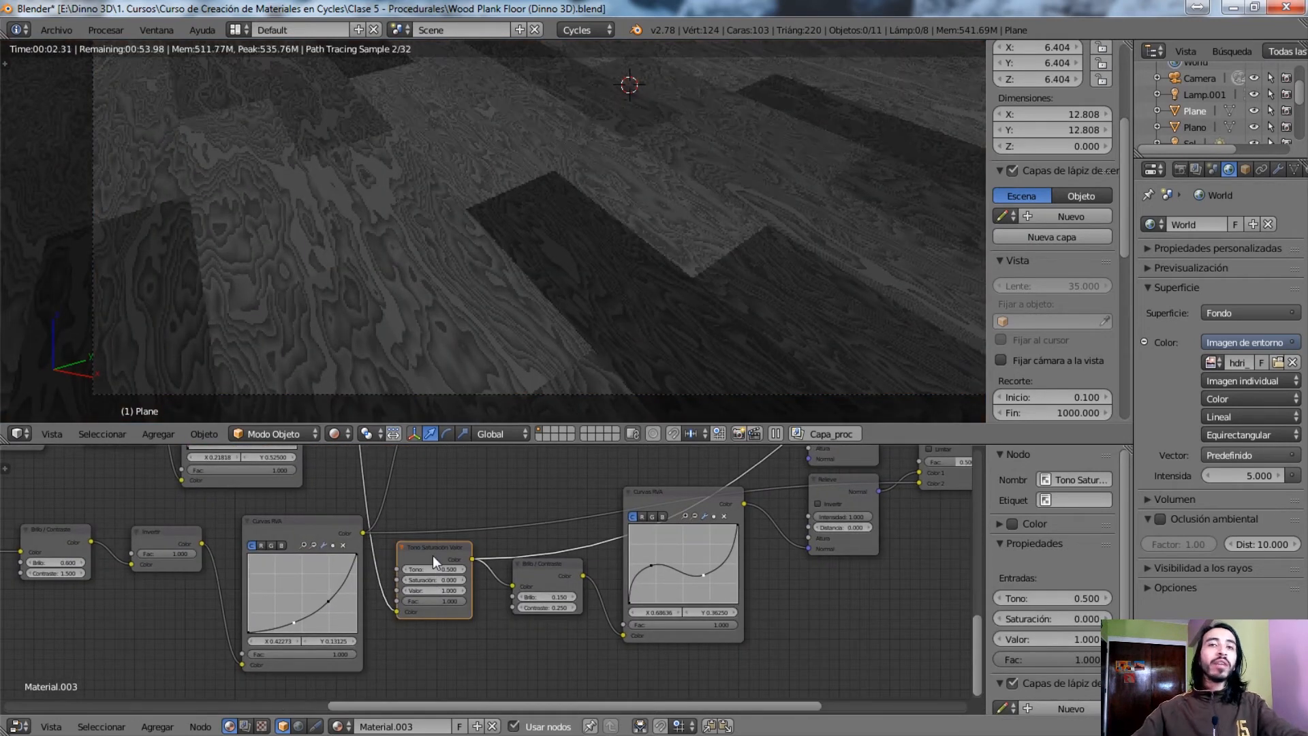
Preview the Brillo/Contraste node after the lower Tono/Saturación/Valor node, followed by the Curvas RVA node it feeds
{"action": "middle_click_drag", "start_coordinate": [432, 555], "coordinate": [353, 553]}
{"action": "scroll", "coordinate": [346, 567], "scroll_direction": "up", "scroll_amount": 2}
{"action": "left_click", "coordinate": [439, 569], "text": "ctrl+shift"}
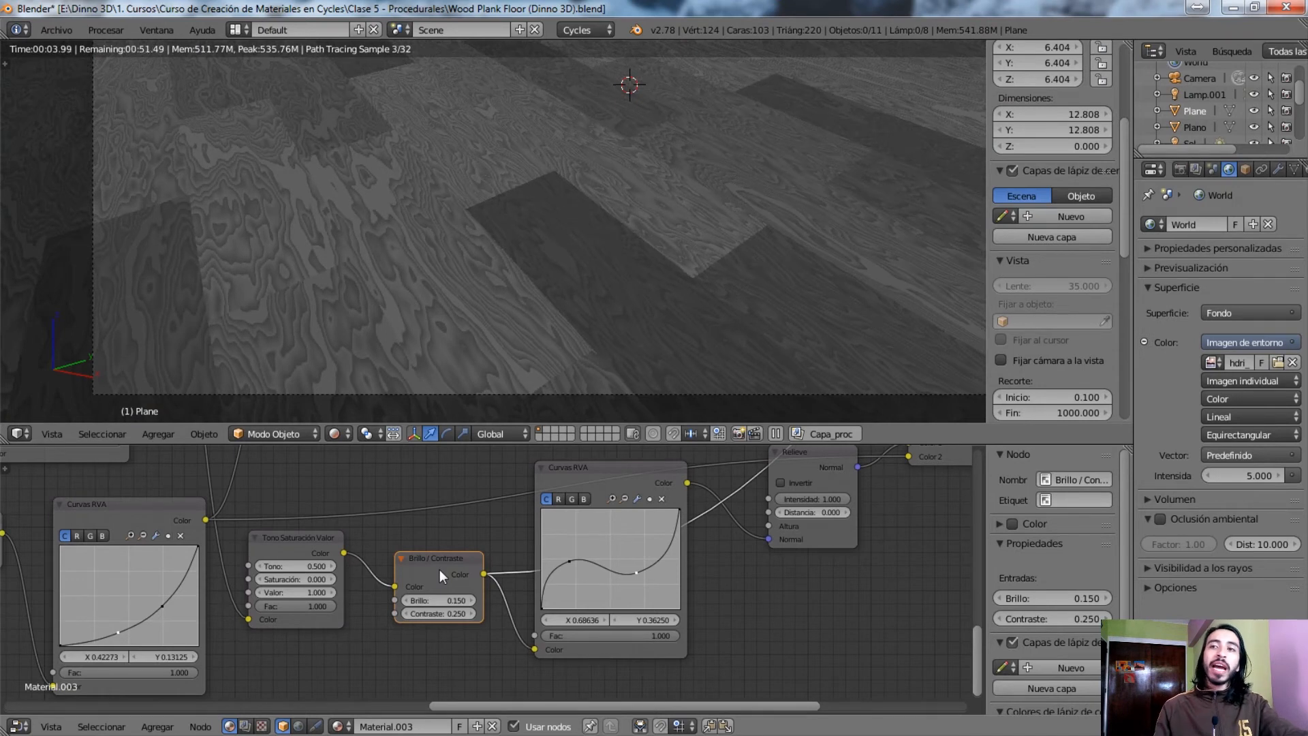
{"action": "middle_click_drag", "start_coordinate": [640, 483], "coordinate": [470, 518]}
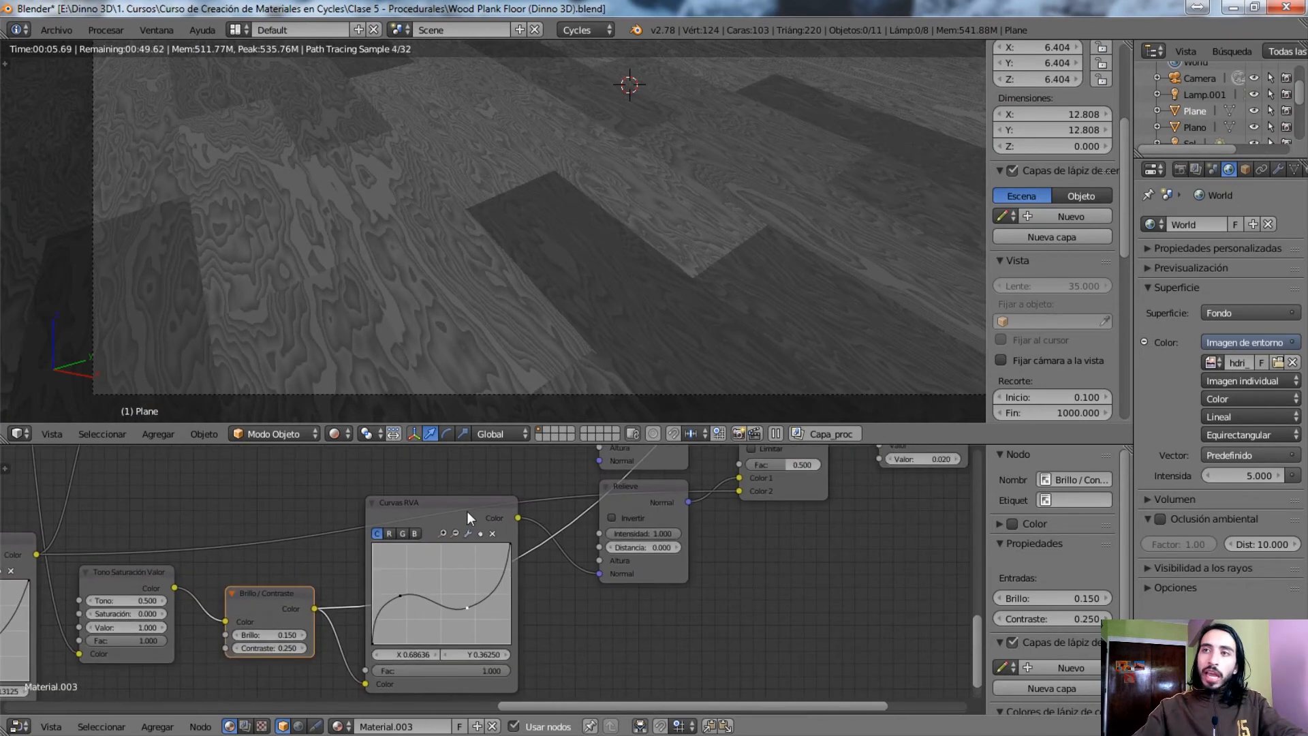
{"action": "left_click", "coordinate": [467, 511]}
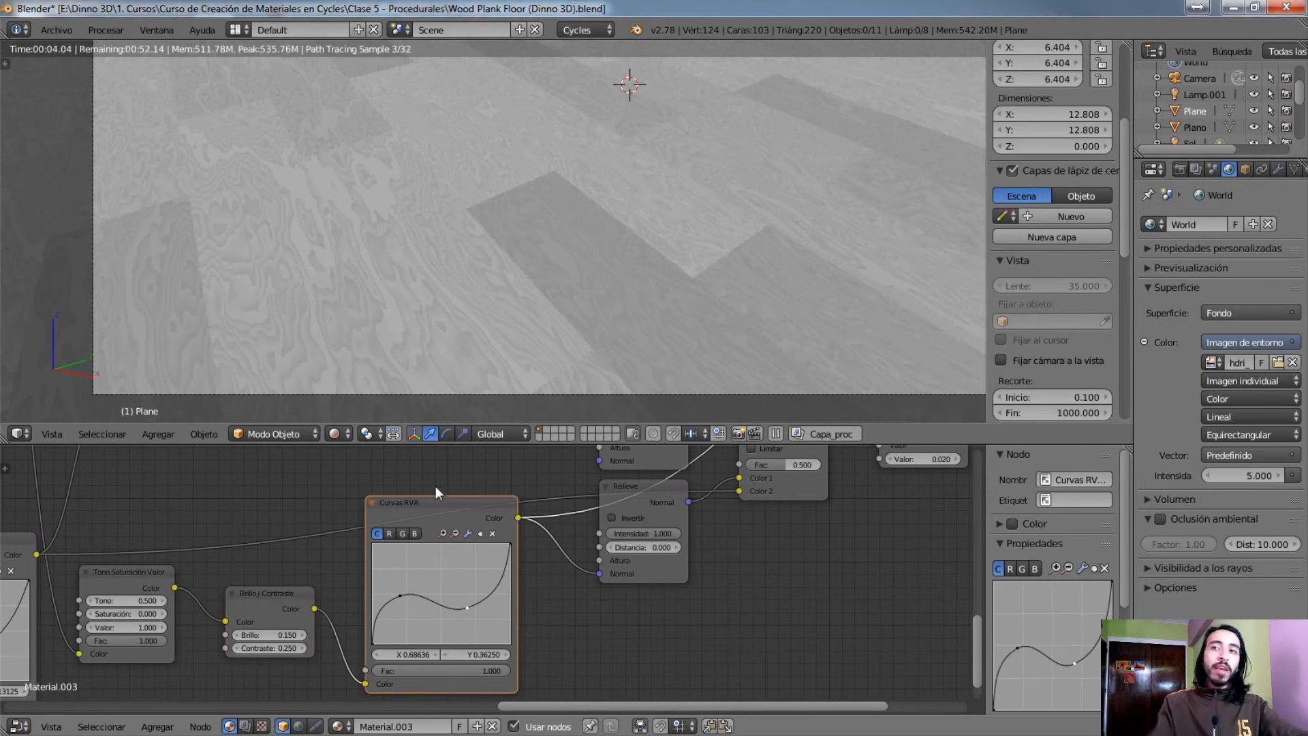
Preview the lower Relieve node and trace its chain through Trama and Multiplicar to the material output's Desplazamiento input
{"action": "scroll", "coordinate": [450, 501], "scroll_direction": "down", "scroll_amount": 5}
{"action": "middle_click_drag", "start_coordinate": [411, 450], "coordinate": [421, 468]}
{"action": "middle_click_drag", "start_coordinate": [283, 479], "coordinate": [378, 631]}
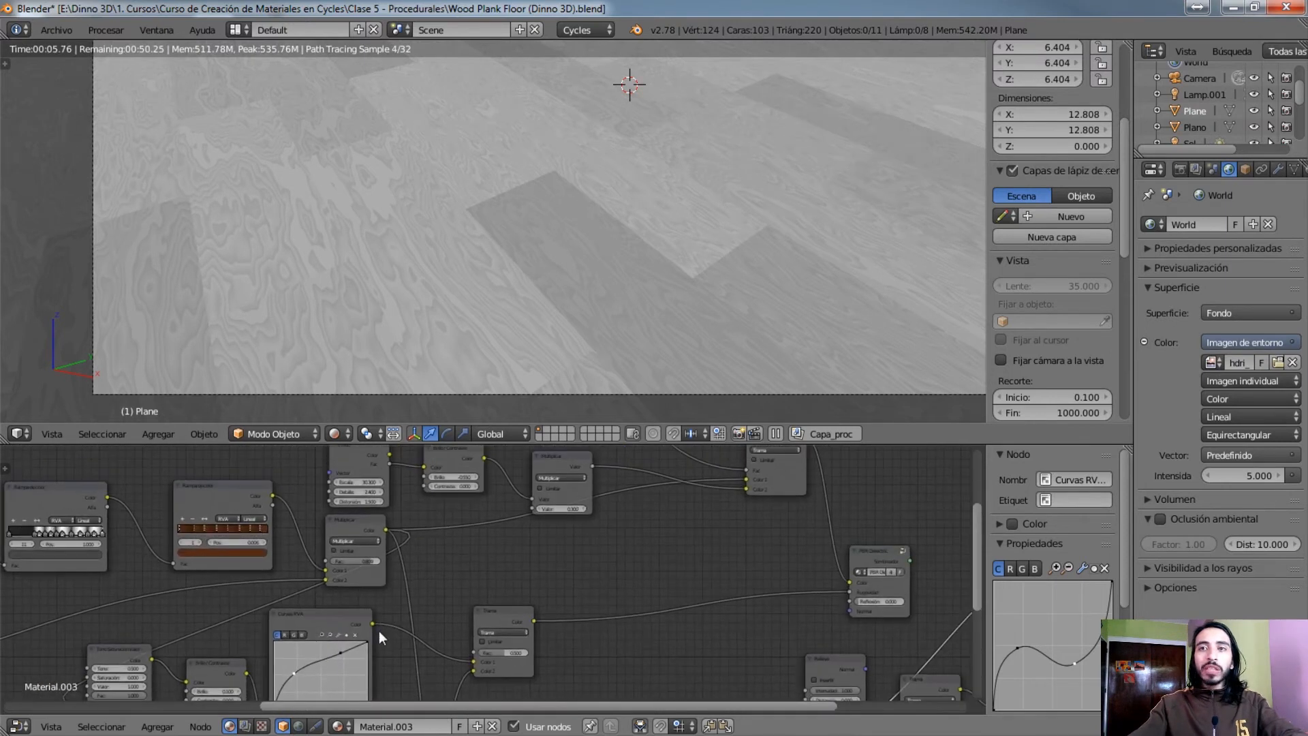
{"action": "middle_click_drag", "start_coordinate": [455, 591], "coordinate": [195, 479]}
{"action": "middle_click_drag", "start_coordinate": [362, 559], "coordinate": [256, 454]}
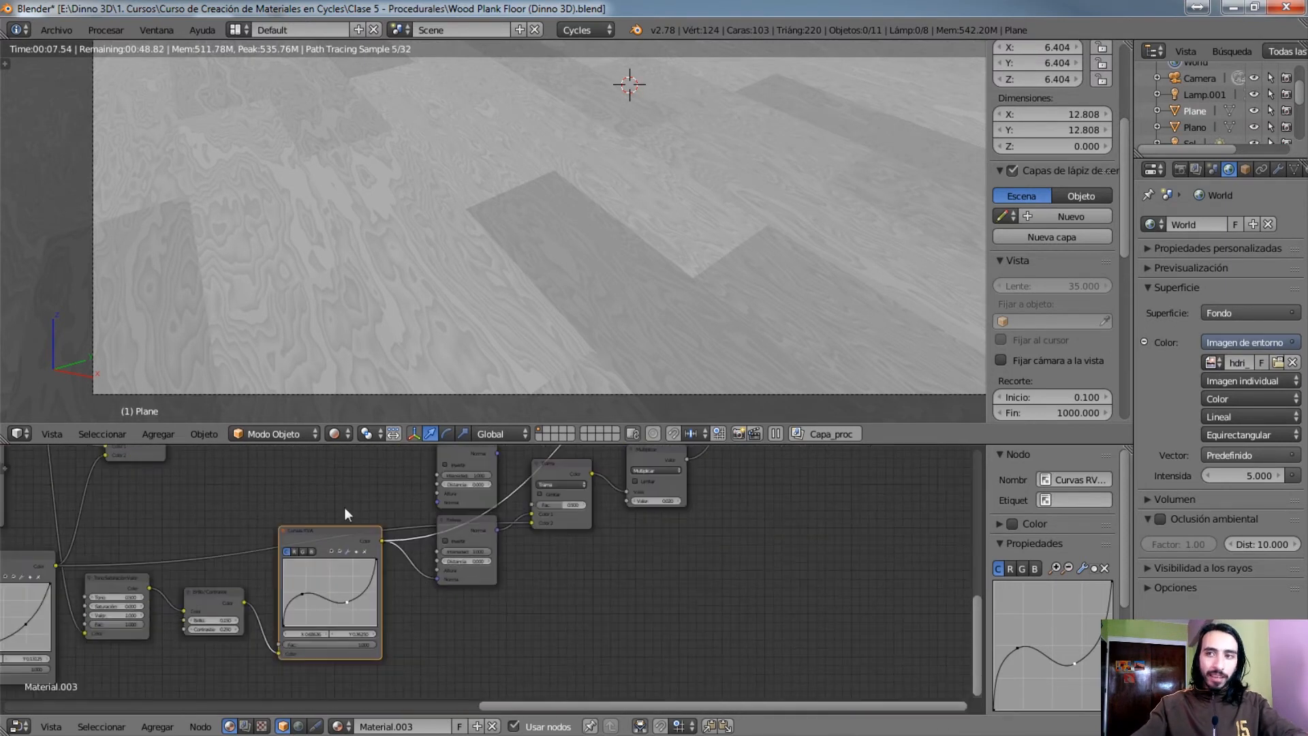
{"action": "scroll", "coordinate": [522, 620], "scroll_direction": "up", "scroll_amount": 2}
{"action": "scroll", "coordinate": [523, 620], "scroll_direction": "up", "scroll_amount": 3}
{"action": "middle_click_drag", "start_coordinate": [448, 512], "coordinate": [363, 598]}
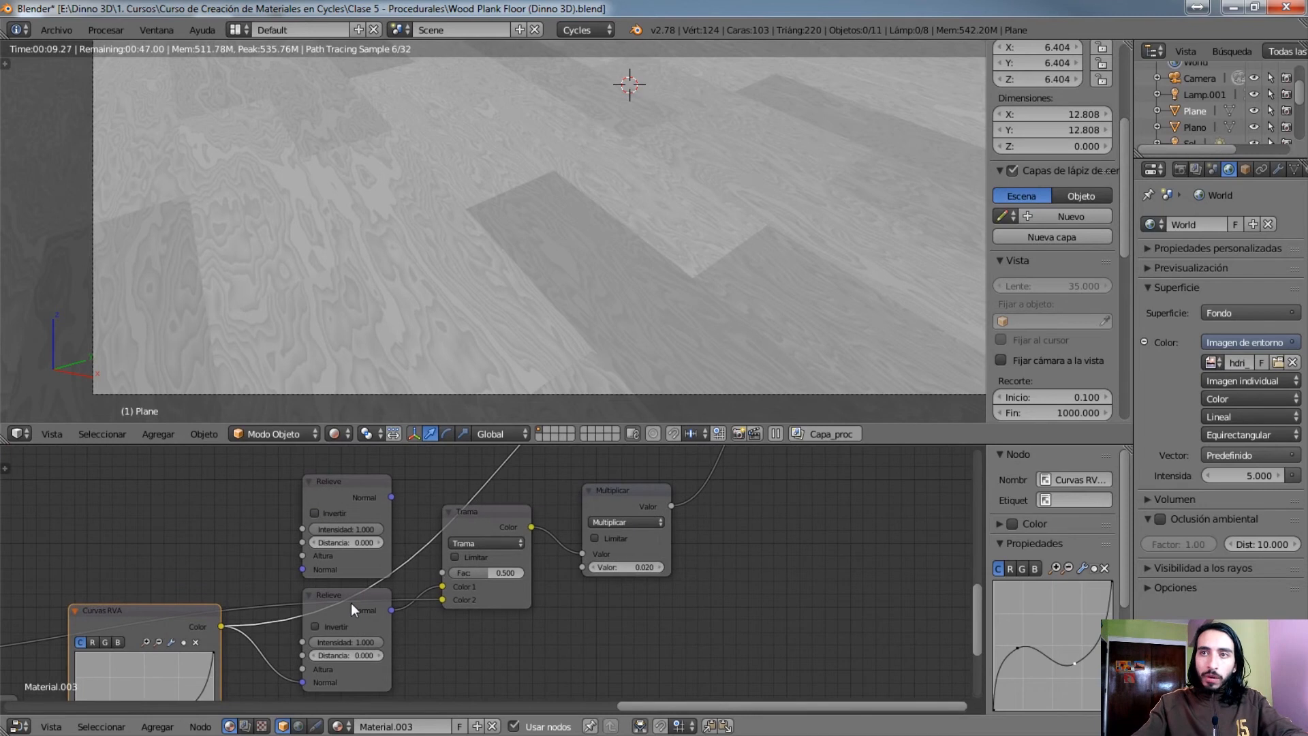
{"action": "left_click", "coordinate": [353, 607]}
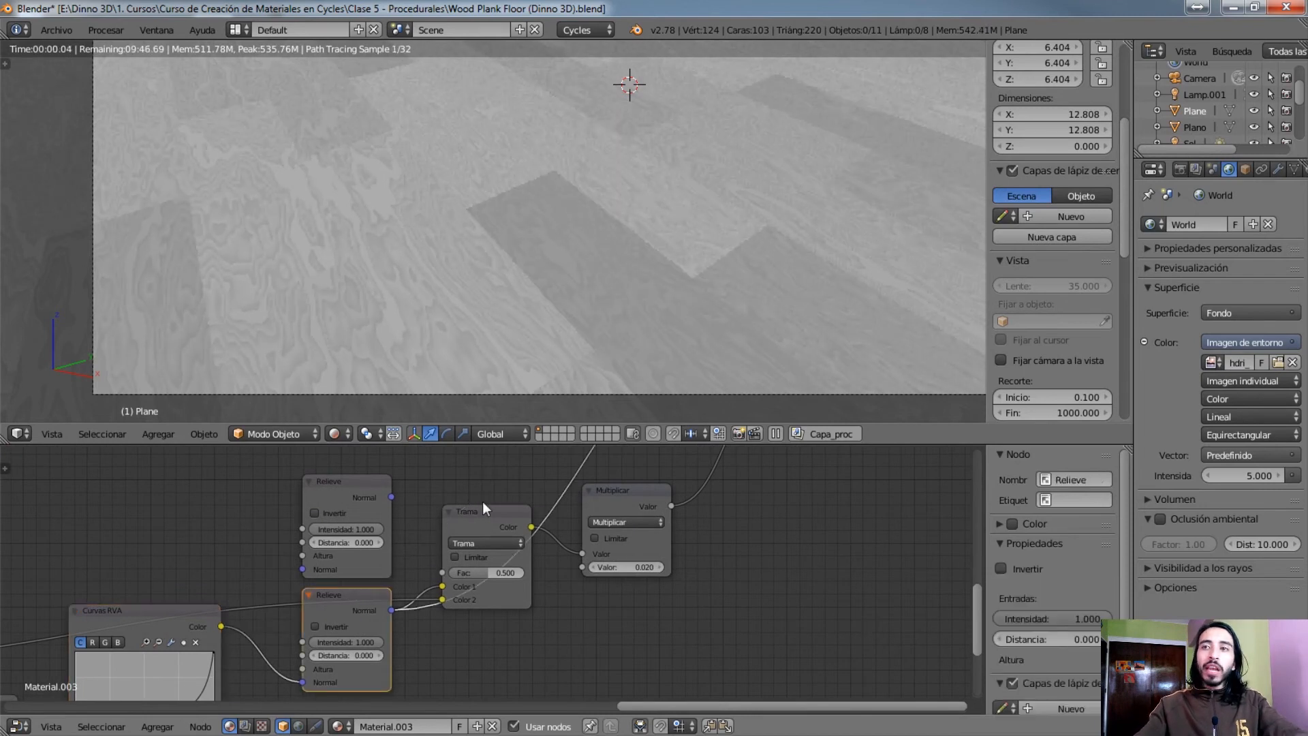
{"action": "middle_click_drag", "start_coordinate": [677, 525], "coordinate": [547, 552]}
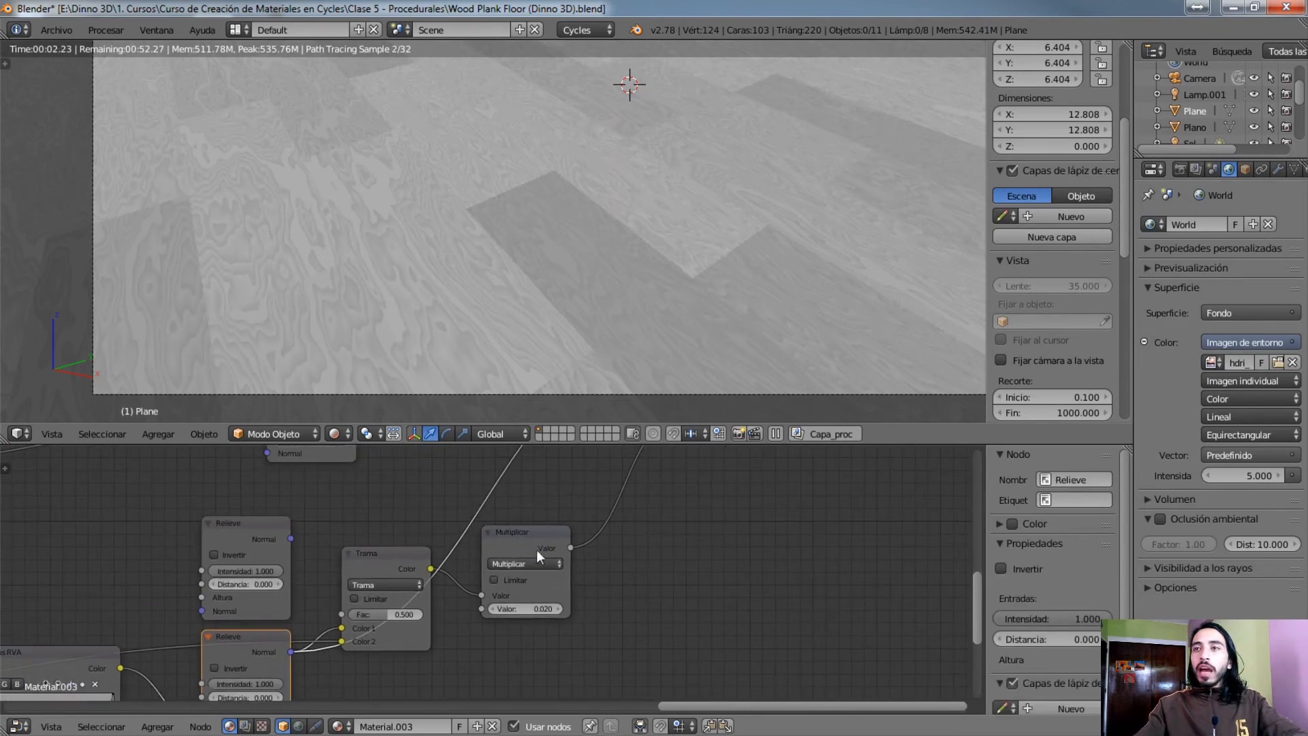
{"action": "middle_click_drag", "start_coordinate": [706, 450], "coordinate": [512, 573]}
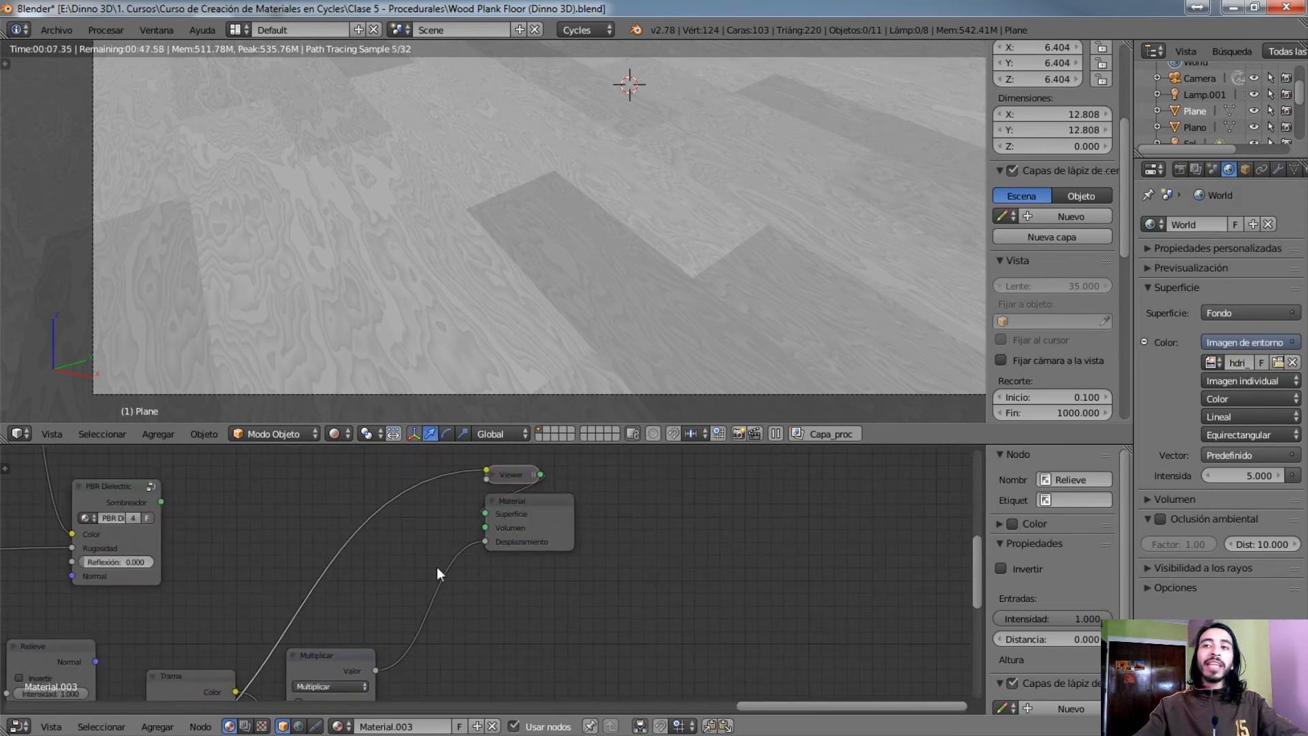
Return to the Multiplicar colour node beside the brown colour ramp and preview it on the floor again
{"action": "middle_click_drag", "start_coordinate": [104, 561], "coordinate": [591, 701]}
{"action": "middle_click_drag", "start_coordinate": [210, 591], "coordinate": [386, 681]}
{"action": "middle_click_drag", "start_coordinate": [177, 625], "coordinate": [642, 514]}
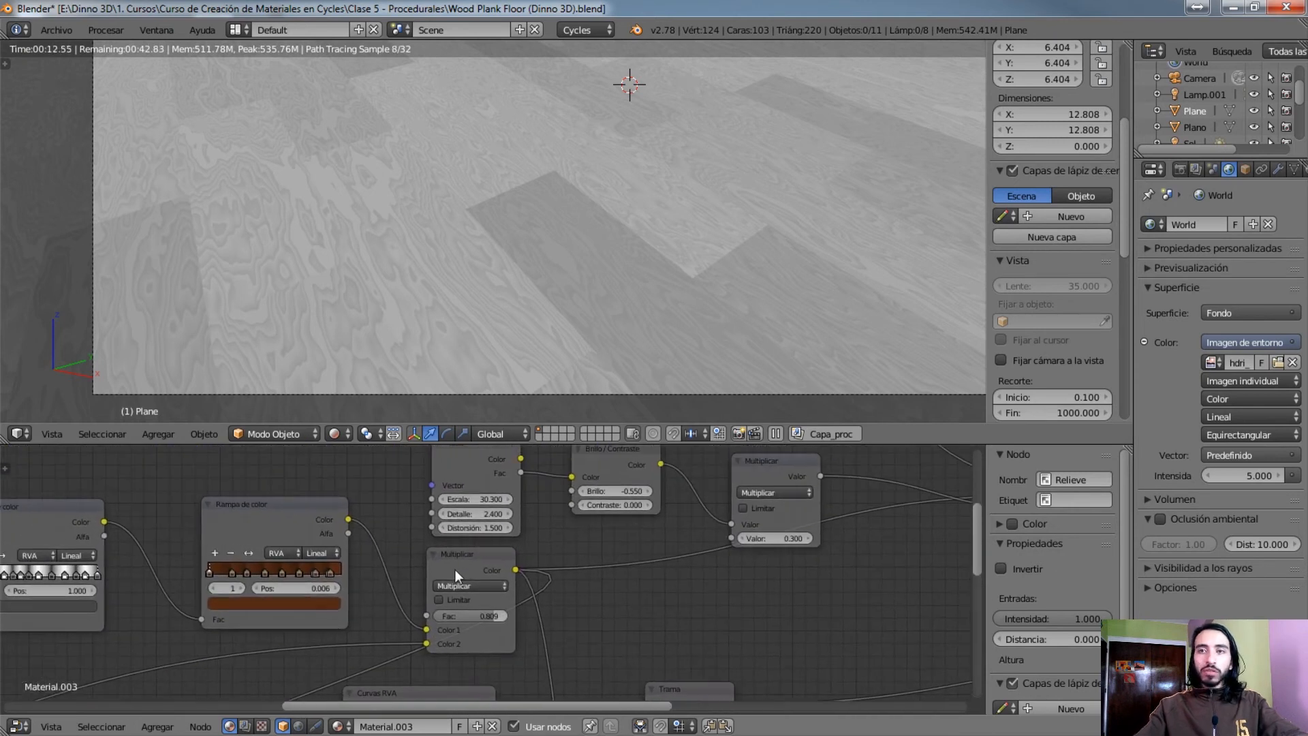
{"action": "left_click", "coordinate": [469, 562], "text": "ctrl+shift"}
Follow the Multiplicar colour node's links across the graph and select the PBR Dielectric group
{"action": "middle_click_drag", "start_coordinate": [592, 558], "coordinate": [327, 638]}
{"action": "middle_click_drag", "start_coordinate": [637, 608], "coordinate": [456, 607]}
{"action": "middle_click_drag", "start_coordinate": [615, 543], "coordinate": [419, 553]}
{"action": "middle_click_drag", "start_coordinate": [582, 587], "coordinate": [703, 488]}
{"action": "middle_click_drag", "start_coordinate": [366, 551], "coordinate": [391, 561]}
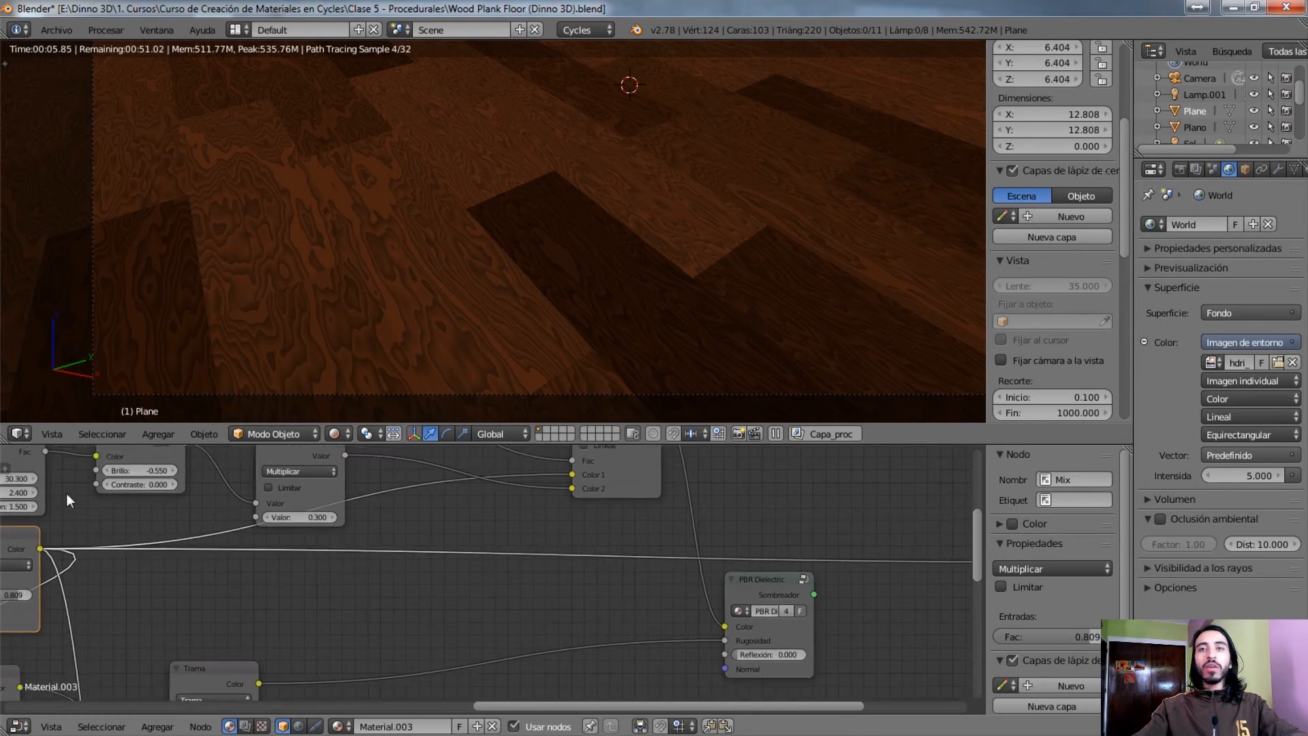
{"action": "left_click", "coordinate": [775, 590]}
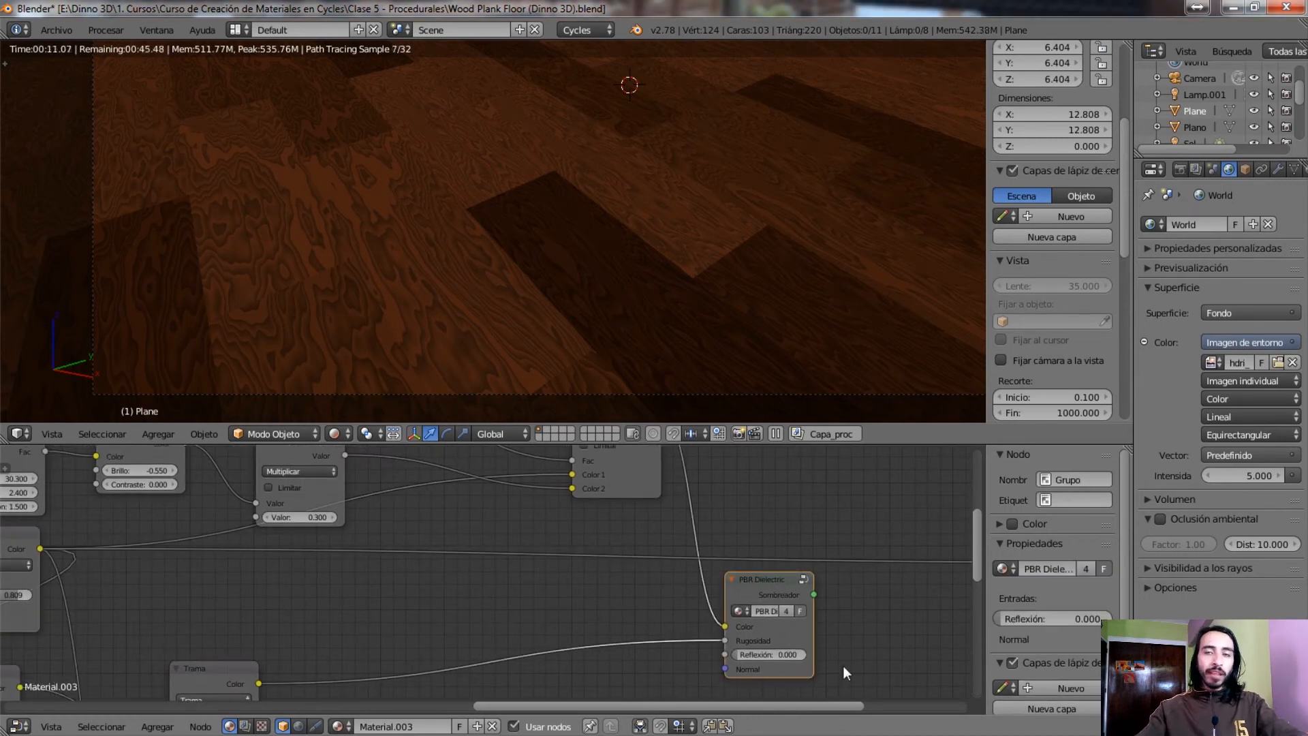
Trace the PBR Dielectric group's Rugosidad input back through Trama and preview the Curvas RVA node feeding it
{"action": "middle_click_drag", "start_coordinate": [224, 590], "coordinate": [702, 573]}
{"action": "scroll", "coordinate": [463, 564], "scroll_direction": "down", "scroll_amount": 4}
{"action": "middle_click_drag", "start_coordinate": [762, 544], "coordinate": [488, 489]}
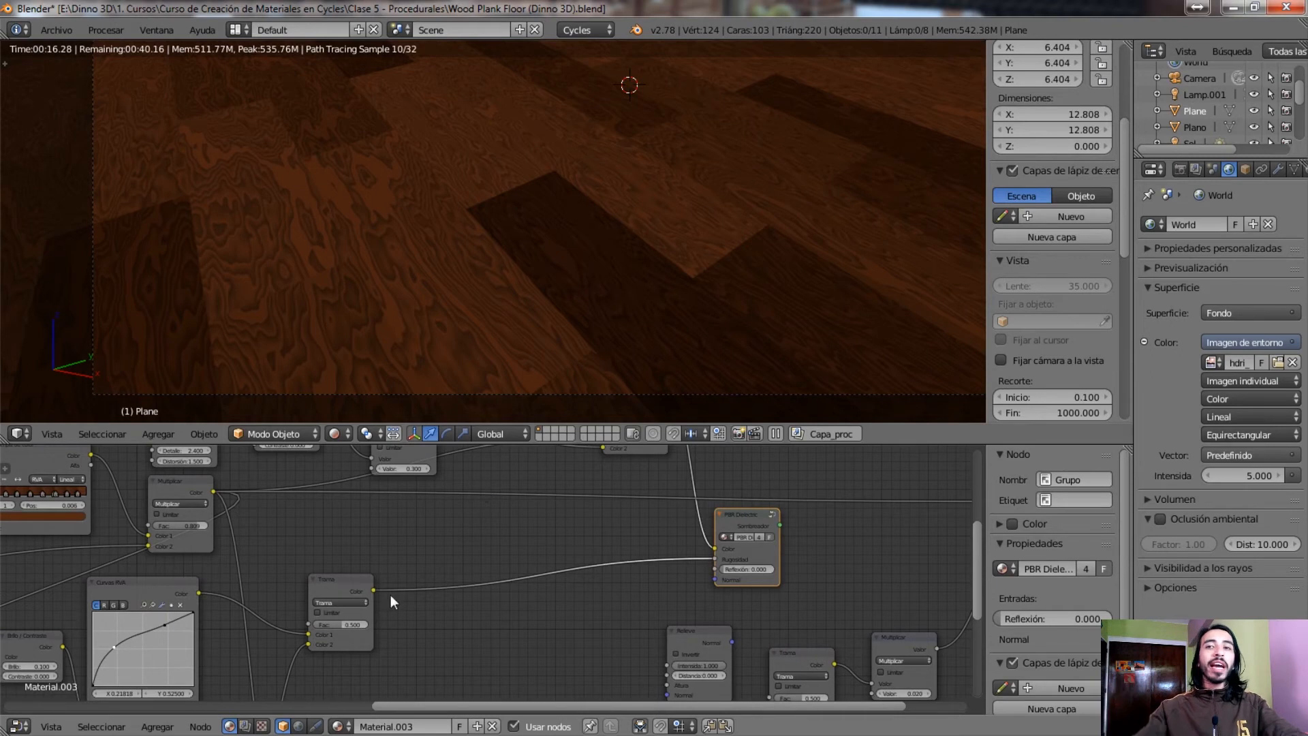
{"action": "middle_click_drag", "start_coordinate": [118, 574], "coordinate": [424, 484]}
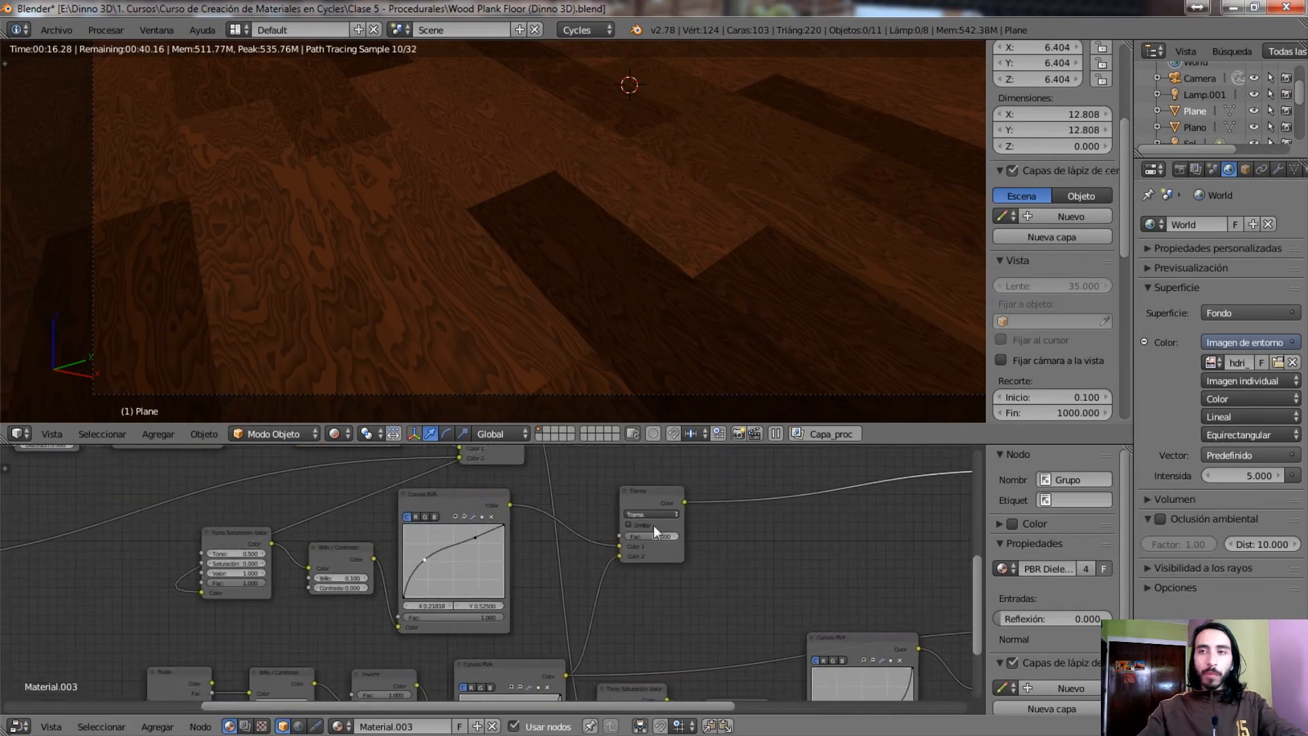
{"action": "left_click", "coordinate": [454, 498], "text": "ctrl+shift"}
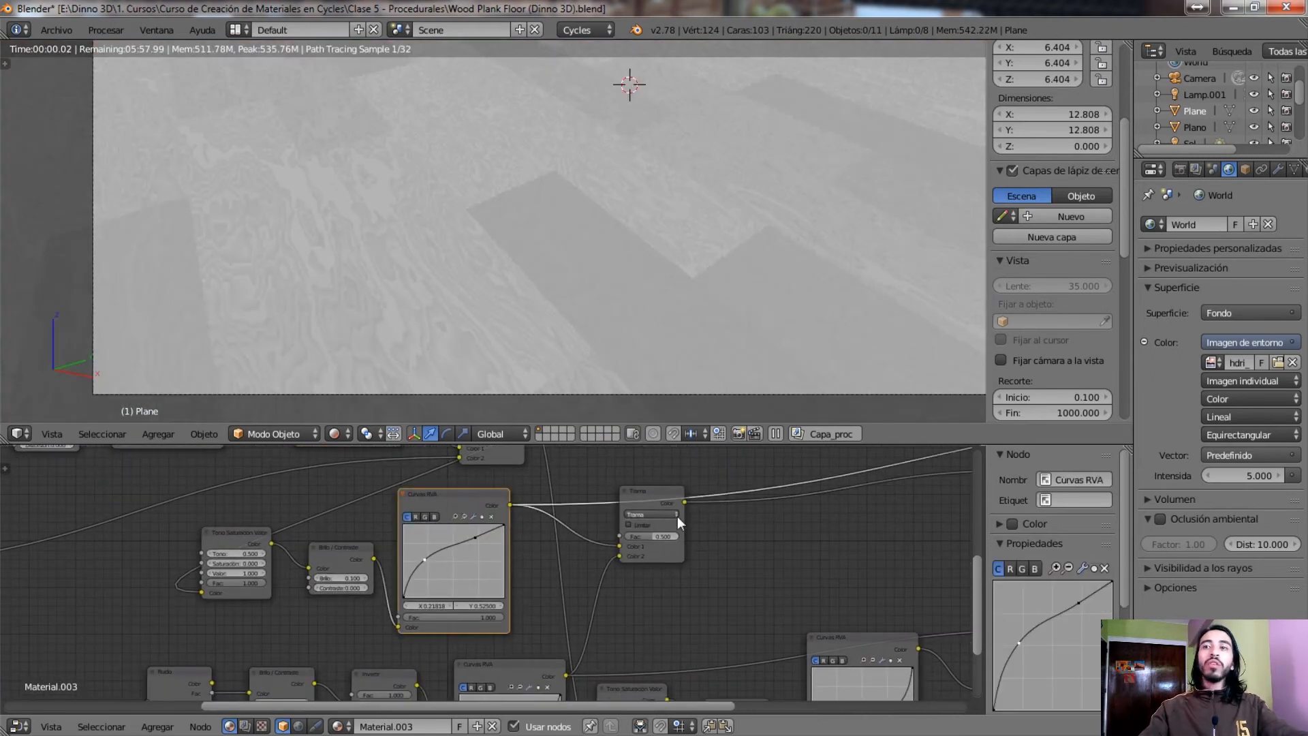
Examine how the roughness branch runs from the Multiplicar colour node through the curves and Trama to PBR Dielectric
{"action": "middle_click_drag", "start_coordinate": [709, 511], "coordinate": [521, 580]}
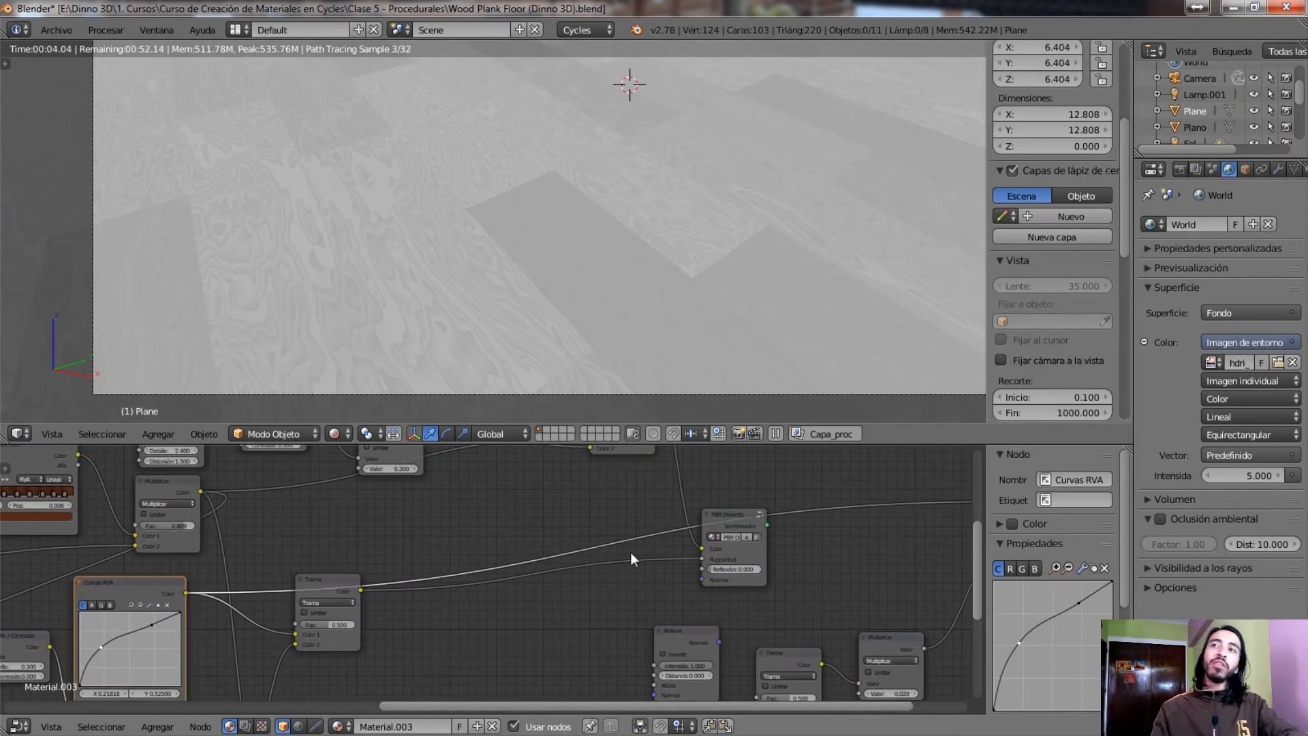
{"action": "middle_click_drag", "start_coordinate": [475, 520], "coordinate": [805, 526]}
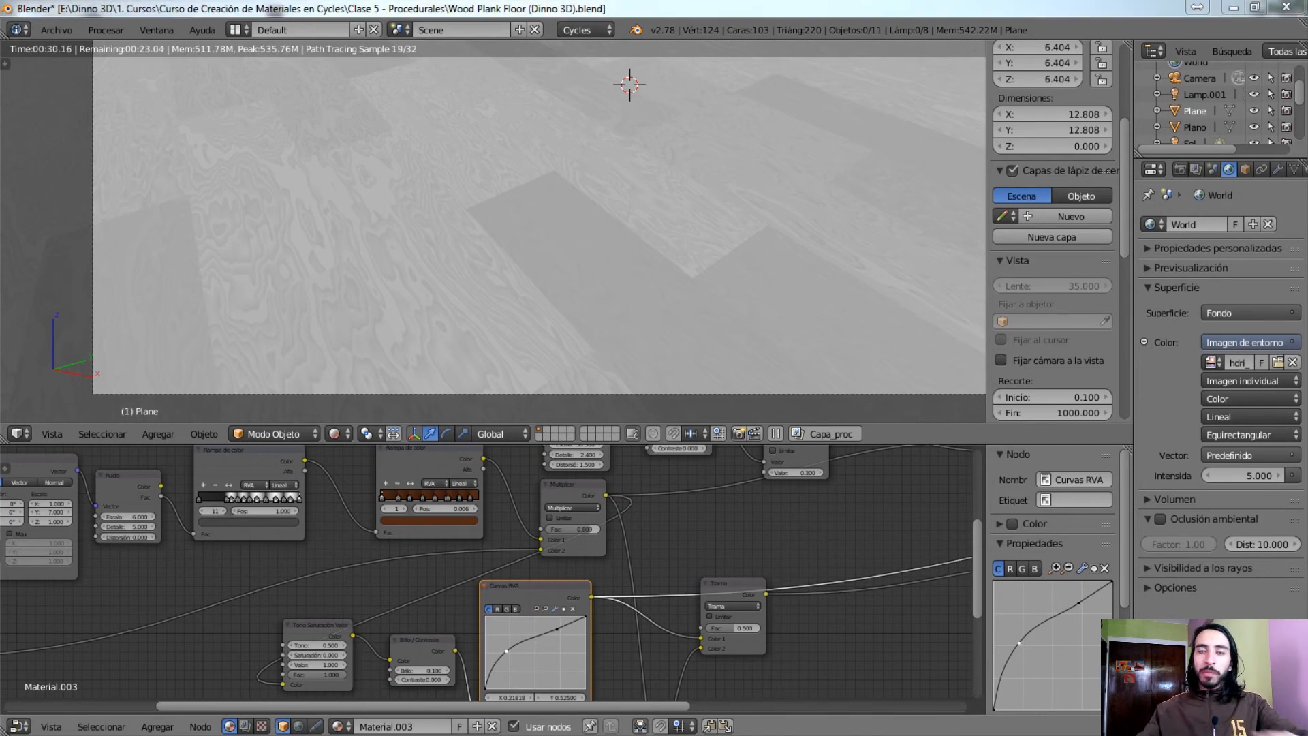
{"action": "middle_click_drag", "start_coordinate": [376, 599], "coordinate": [334, 528]}
{"action": "middle_click_drag", "start_coordinate": [388, 587], "coordinate": [338, 475]}
{"action": "middle_click_drag", "start_coordinate": [624, 543], "coordinate": [601, 606]}
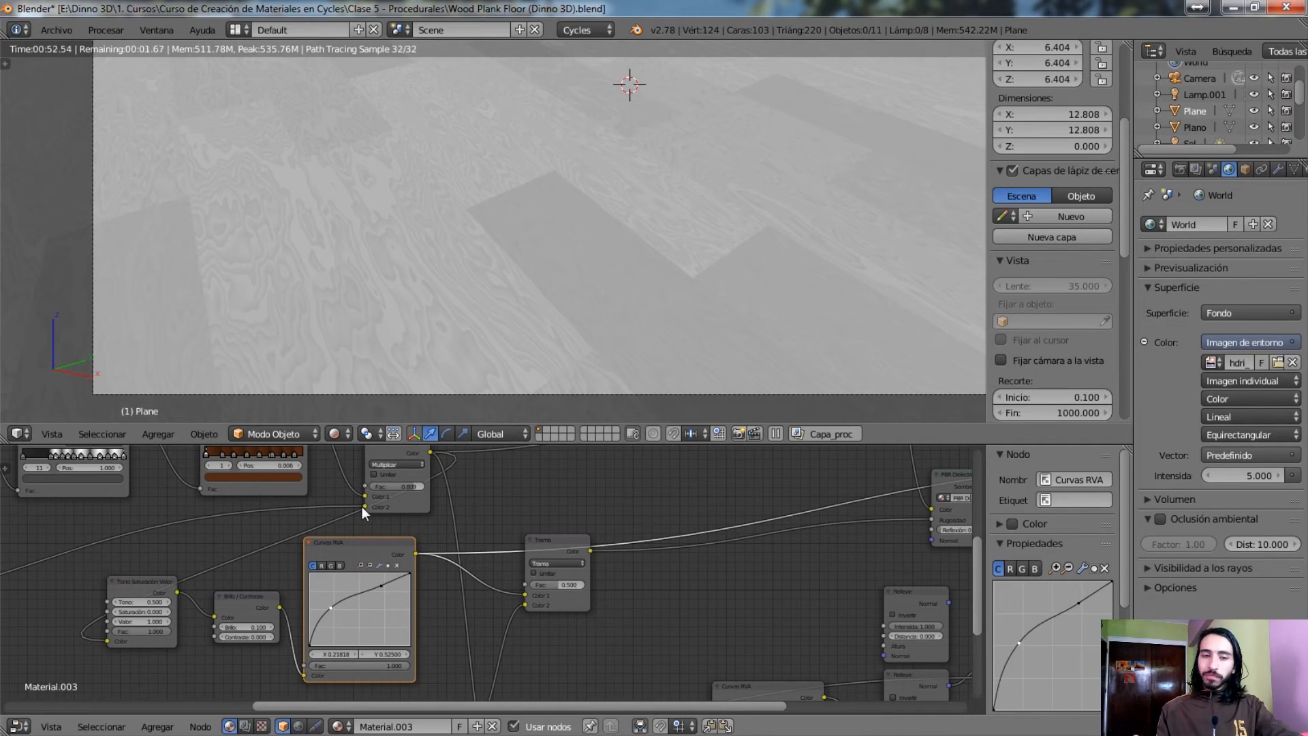
Preview the lower Curvas RVA node that feeds the Trama node's Color 2 input on the floor
{"action": "middle_click_drag", "start_coordinate": [651, 602], "coordinate": [617, 585]}
{"action": "left_click", "coordinate": [304, 529], "text": "ctrl+shift"}
{"action": "middle_click_drag", "start_coordinate": [348, 699], "coordinate": [458, 607]}
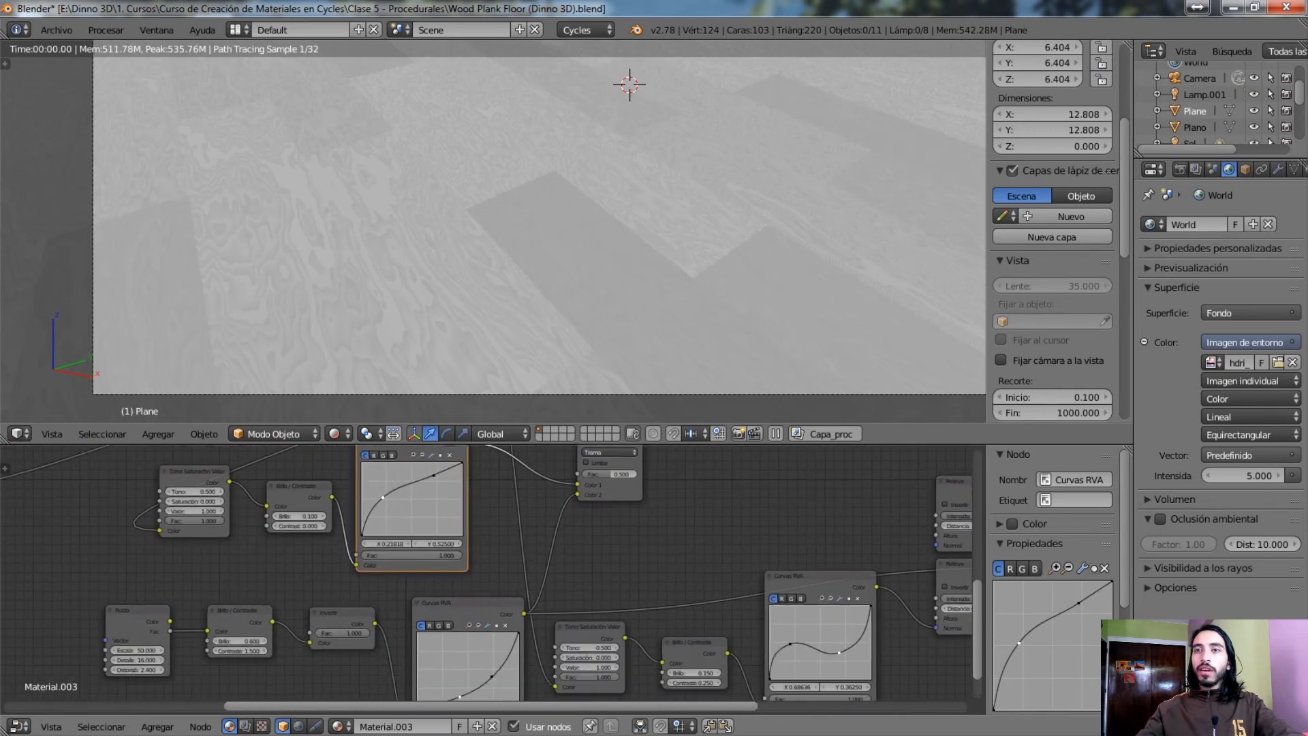
{"action": "left_click", "coordinate": [455, 607], "text": "ctrl+shift"}
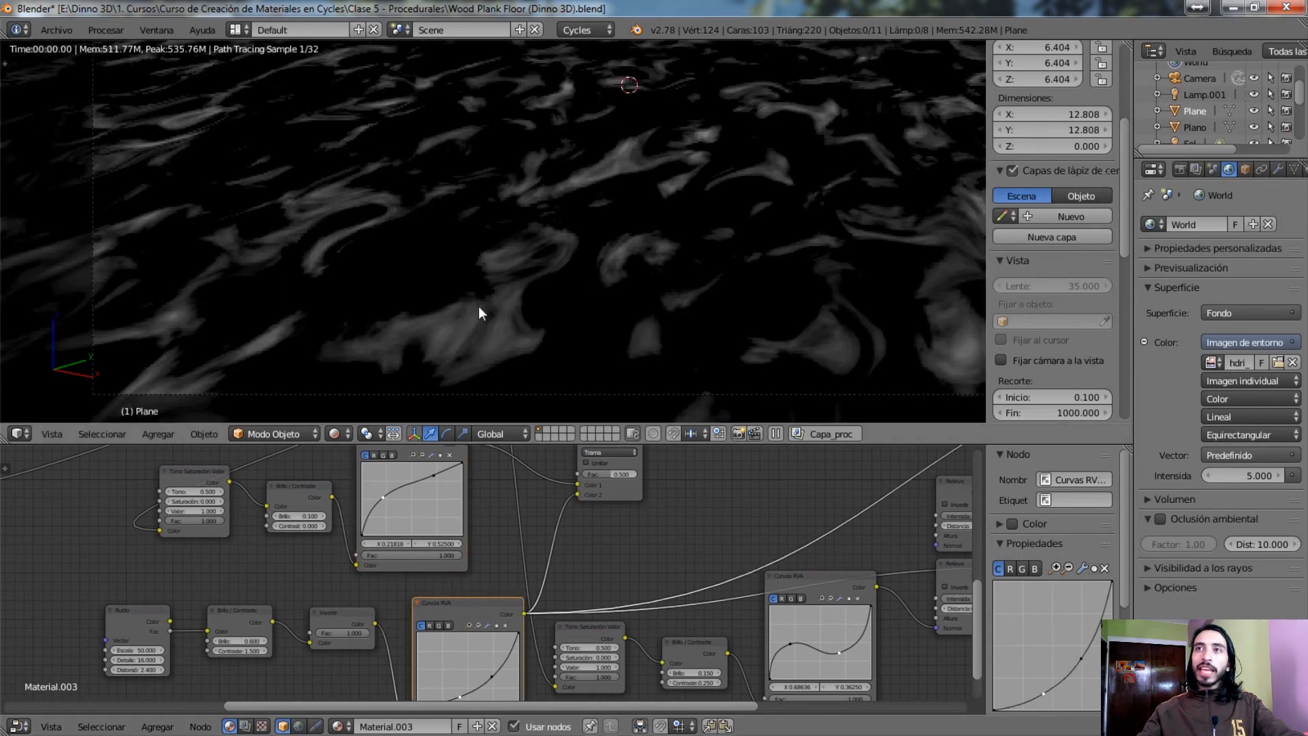
{"action": "scroll", "coordinate": [465, 323], "scroll_direction": "down", "scroll_amount": 2}
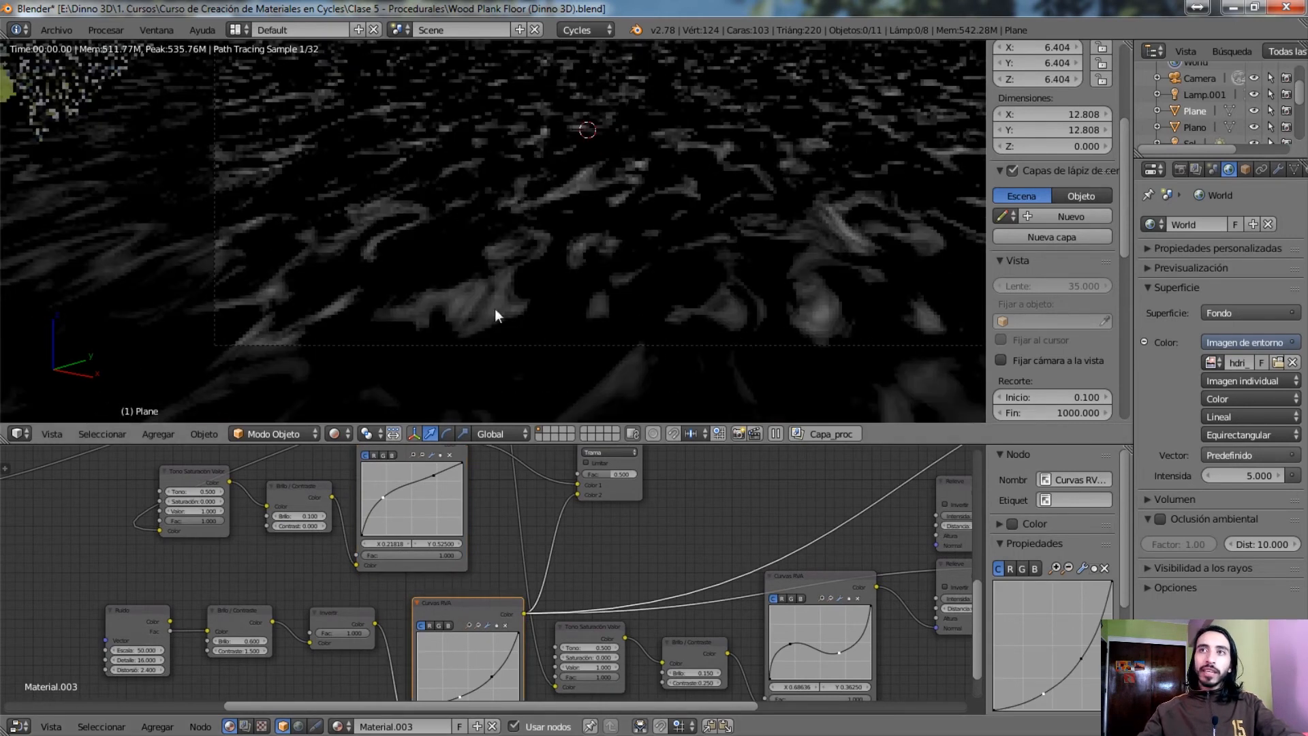
Preview the lower noise branch node by node: Ruido, Brillo/Contraste, Invertir and its Curvas RVA
{"action": "left_click", "coordinate": [138, 617], "text": "ctrl+shift"}
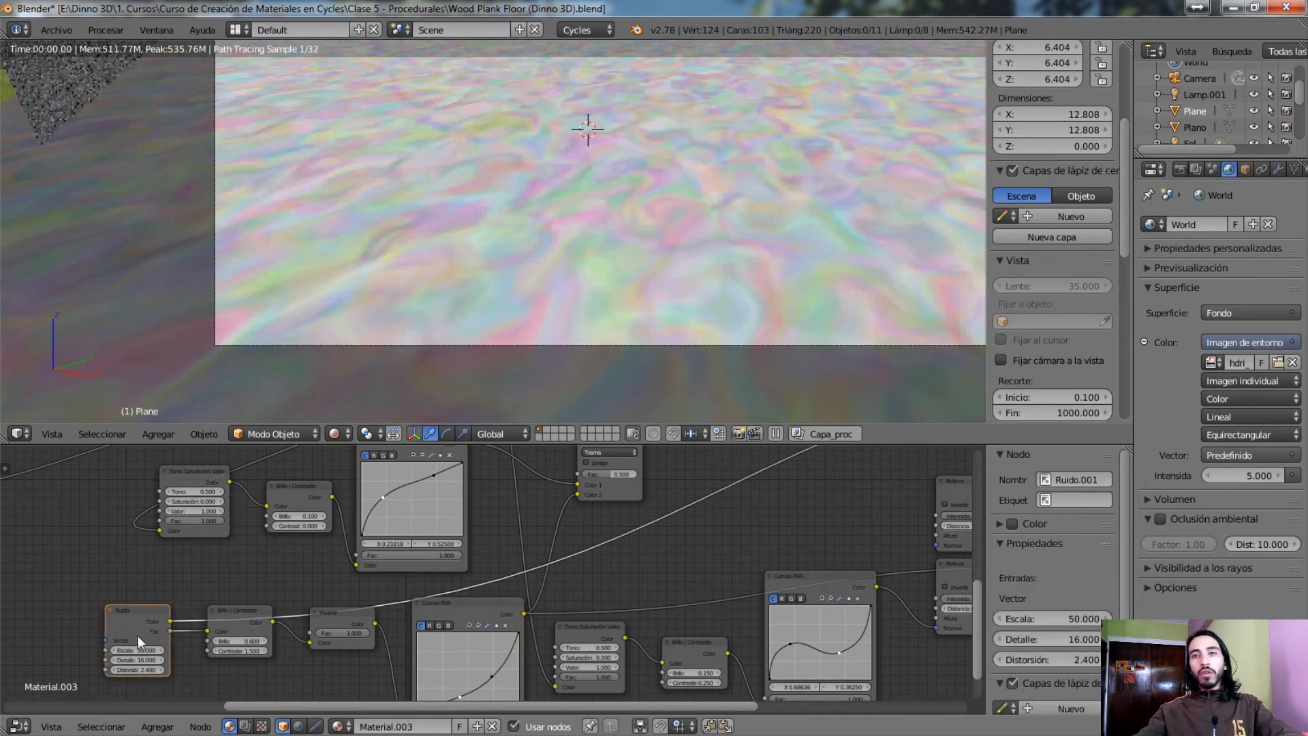
{"action": "left_click", "coordinate": [223, 628], "text": "ctrl+shift"}
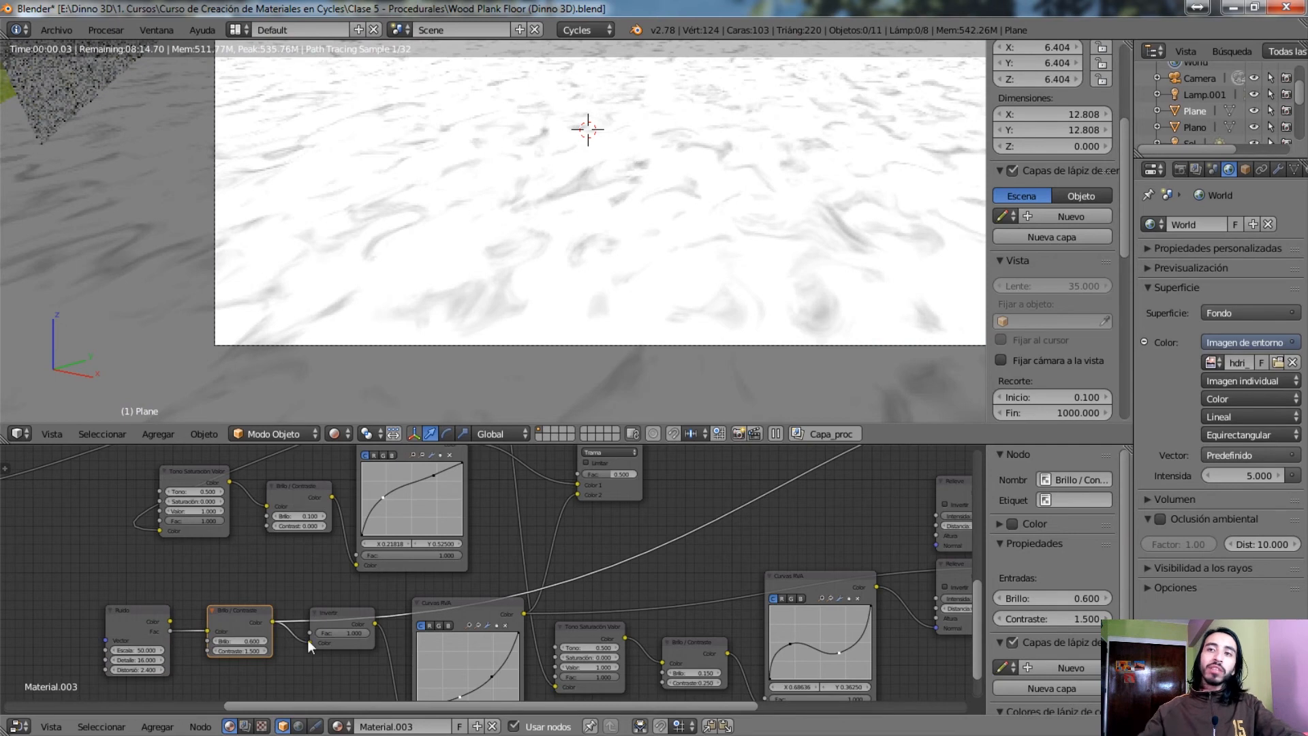
{"action": "left_click", "coordinate": [346, 606], "text": "ctrl+shift"}
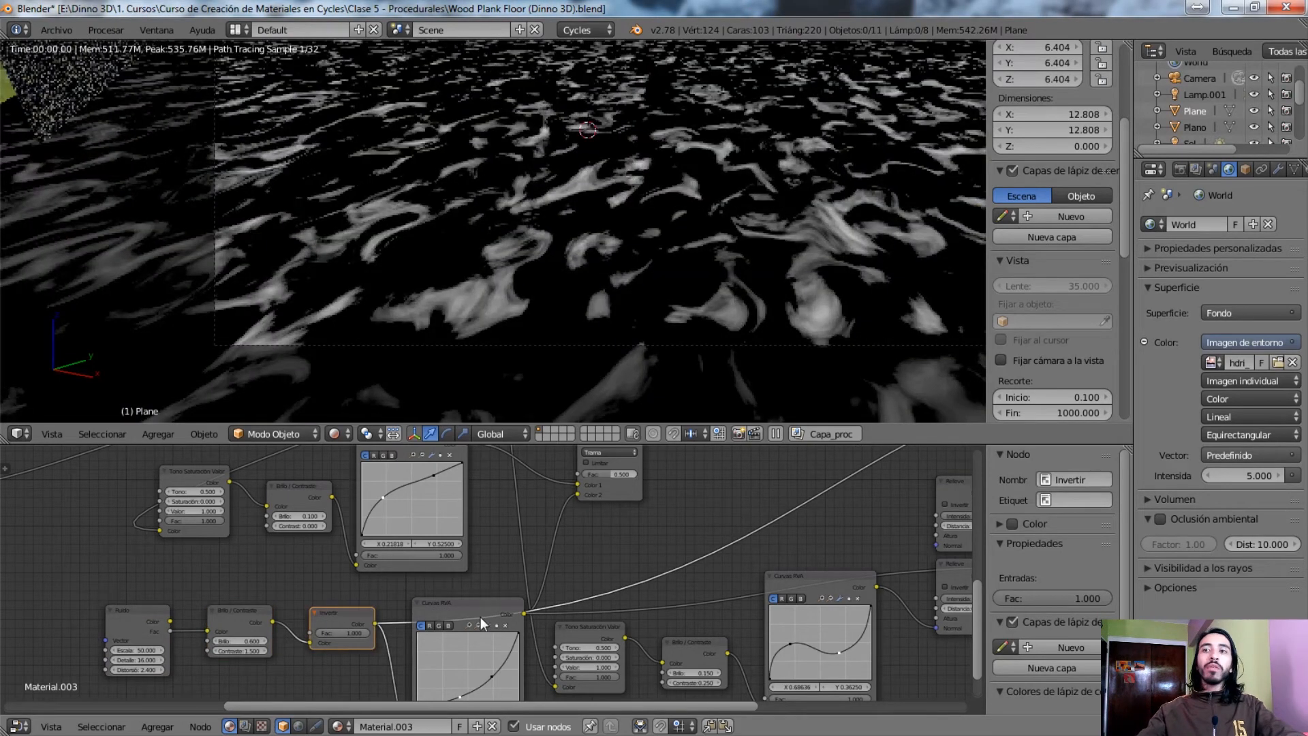
{"action": "left_click", "coordinate": [477, 599], "text": "ctrl+shift"}
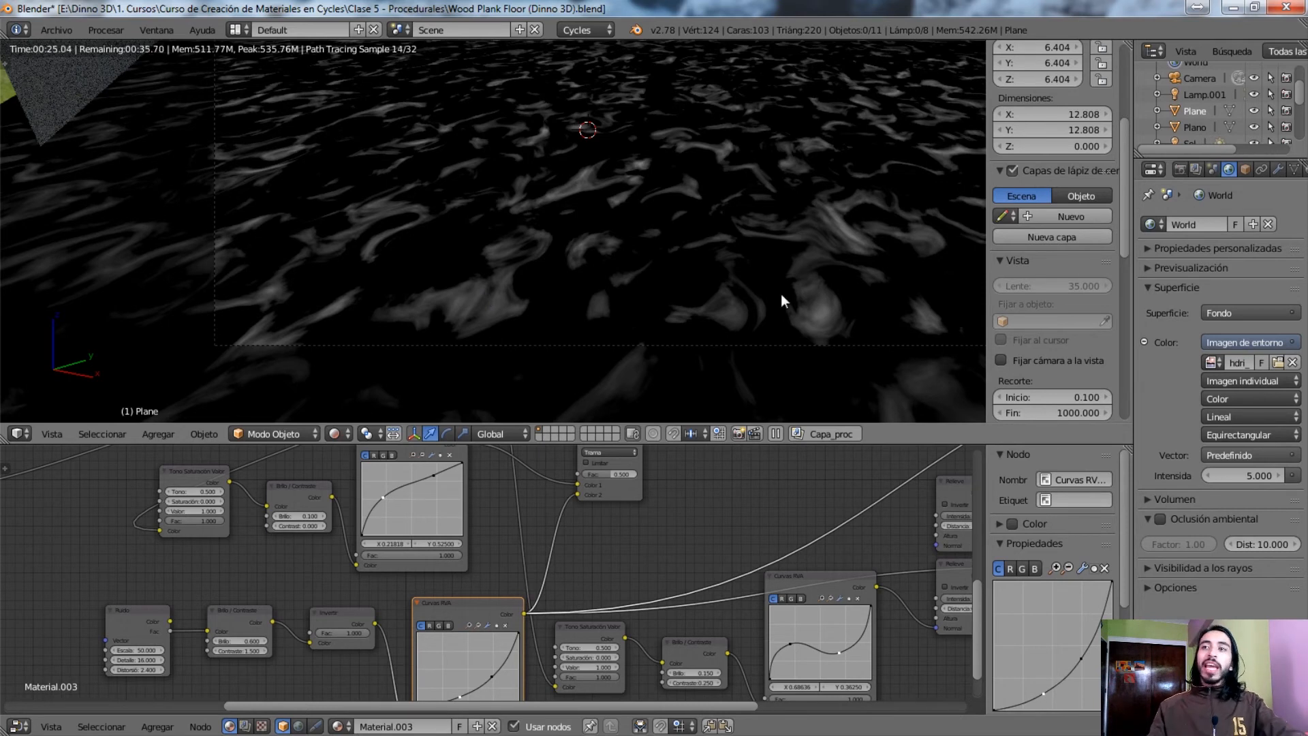
Compare the floor preview of the upper Curvas RVA node with that of the roughness Trama node
{"action": "middle_click_drag", "start_coordinate": [593, 498], "coordinate": [586, 597]}
{"action": "scroll", "coordinate": [612, 546], "scroll_direction": "up", "scroll_amount": 3}
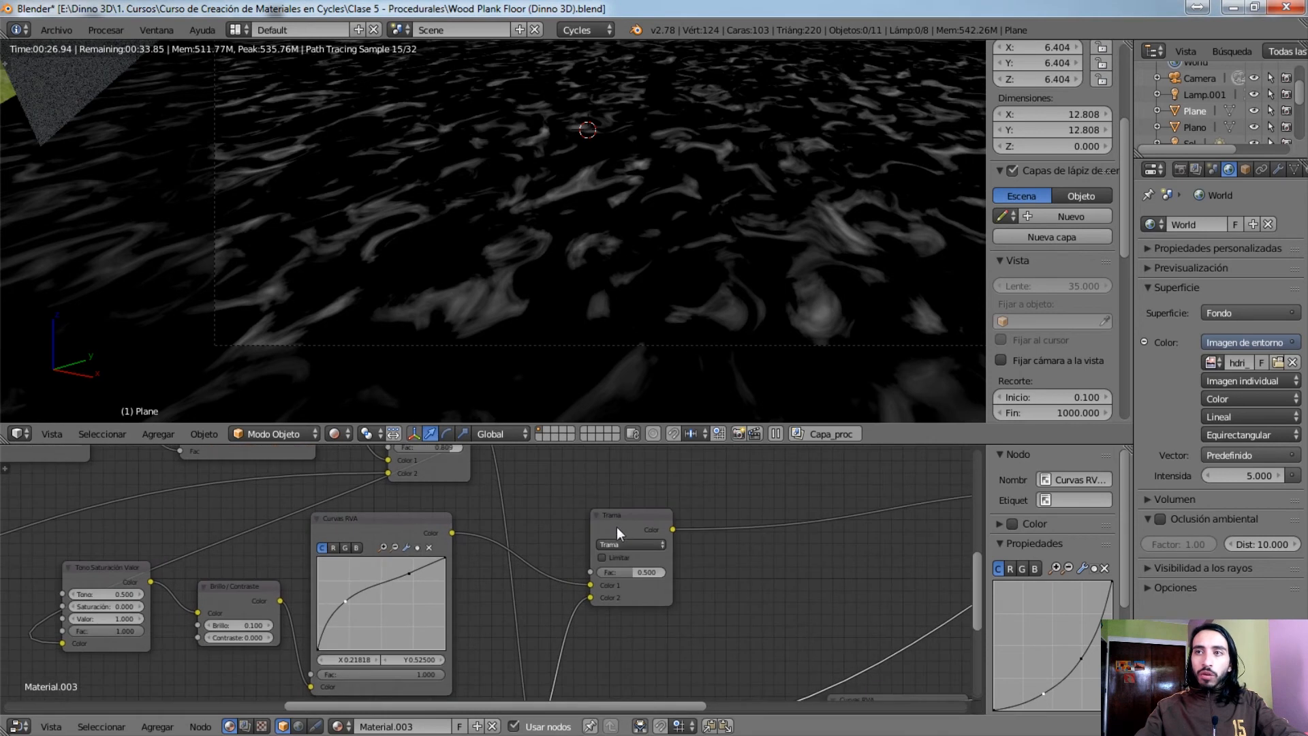
{"action": "scroll", "coordinate": [613, 543], "scroll_direction": "up", "scroll_amount": 1}
{"action": "left_click", "coordinate": [620, 523]}
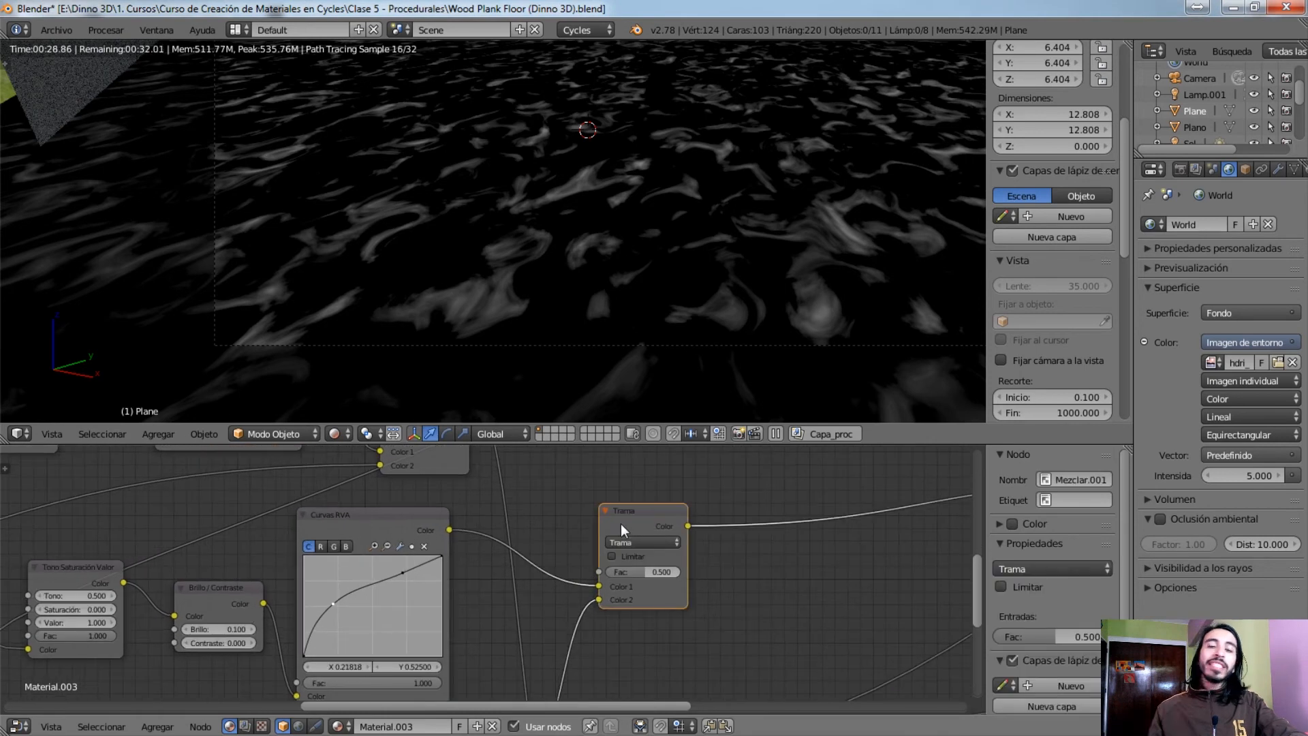
{"action": "left_click", "coordinate": [366, 530], "text": "ctrl+shift"}
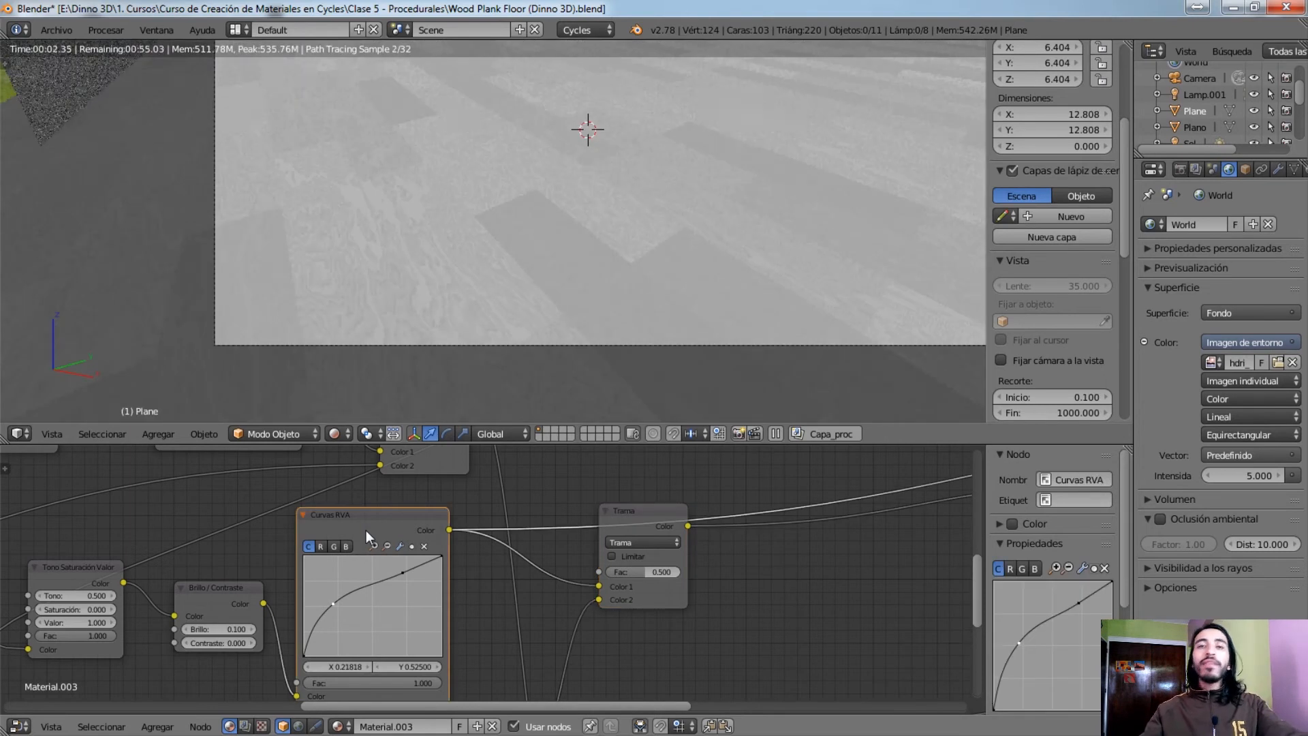
{"action": "left_click", "coordinate": [639, 517], "text": "ctrl+shift"}
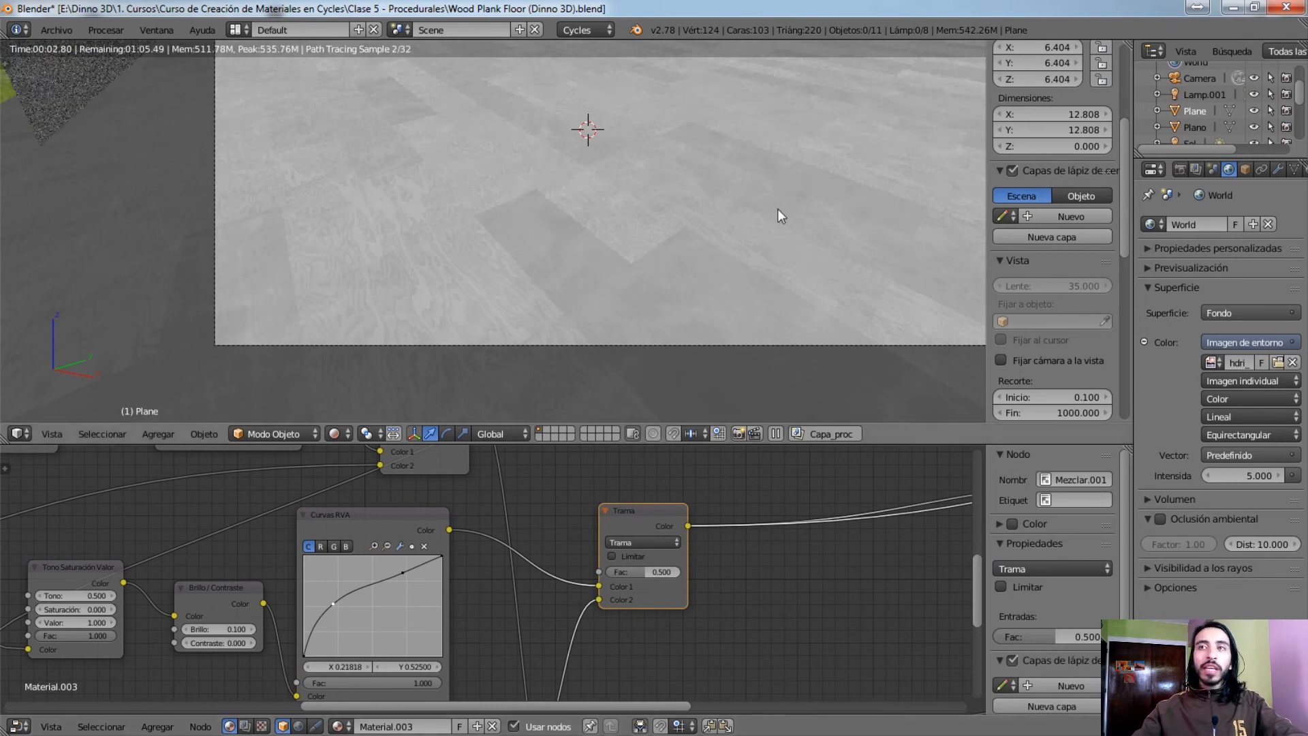
{"action": "left_click", "coordinate": [337, 528]}
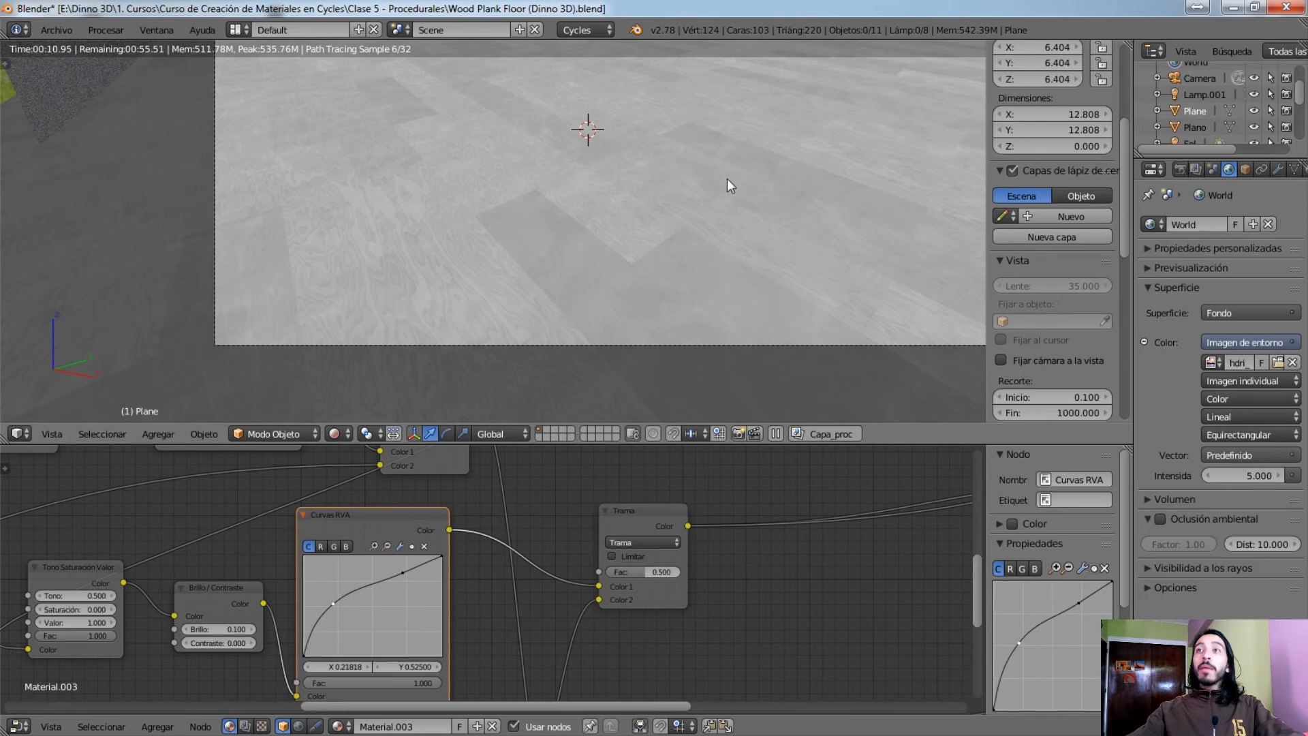
Inspect the roughness mix on the floor and trace the Trama output to PBR Dielectric's Rugosidad input
{"action": "middle_click_drag", "start_coordinate": [690, 227], "coordinate": [608, 290]}
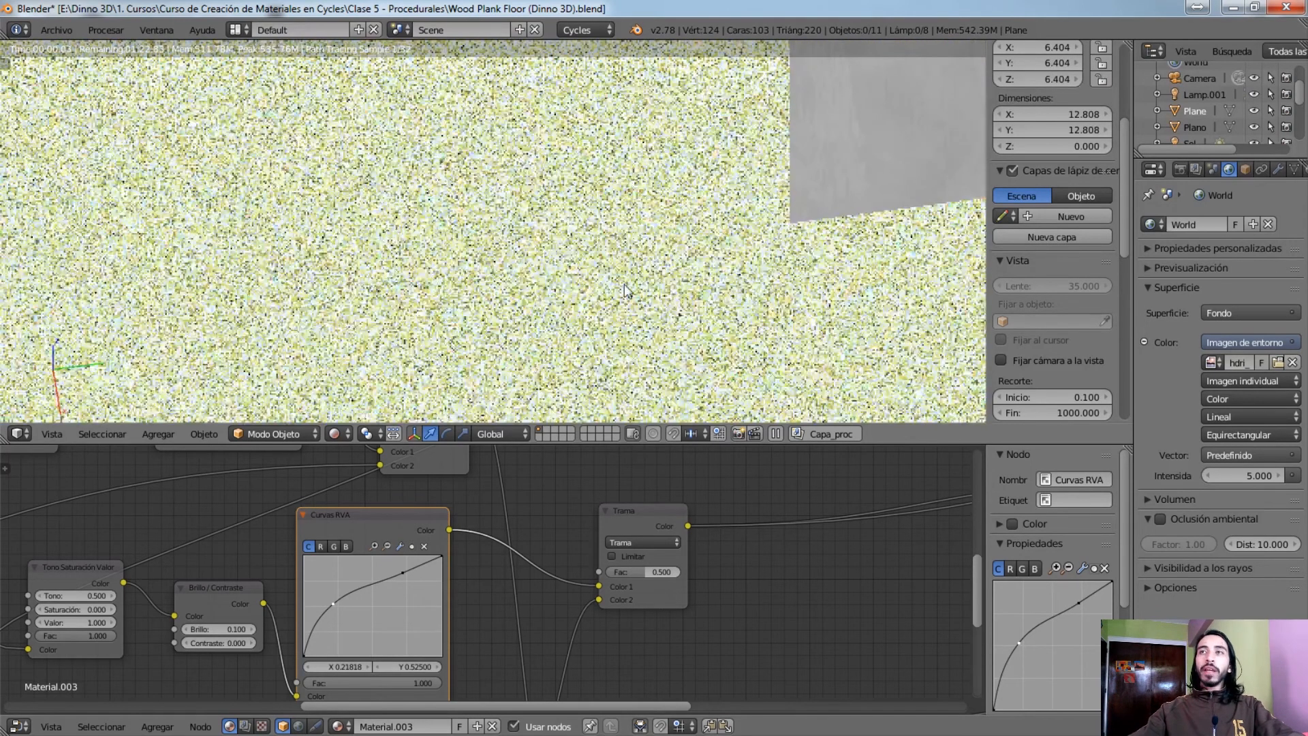
{"action": "key", "text": "KP_0"}
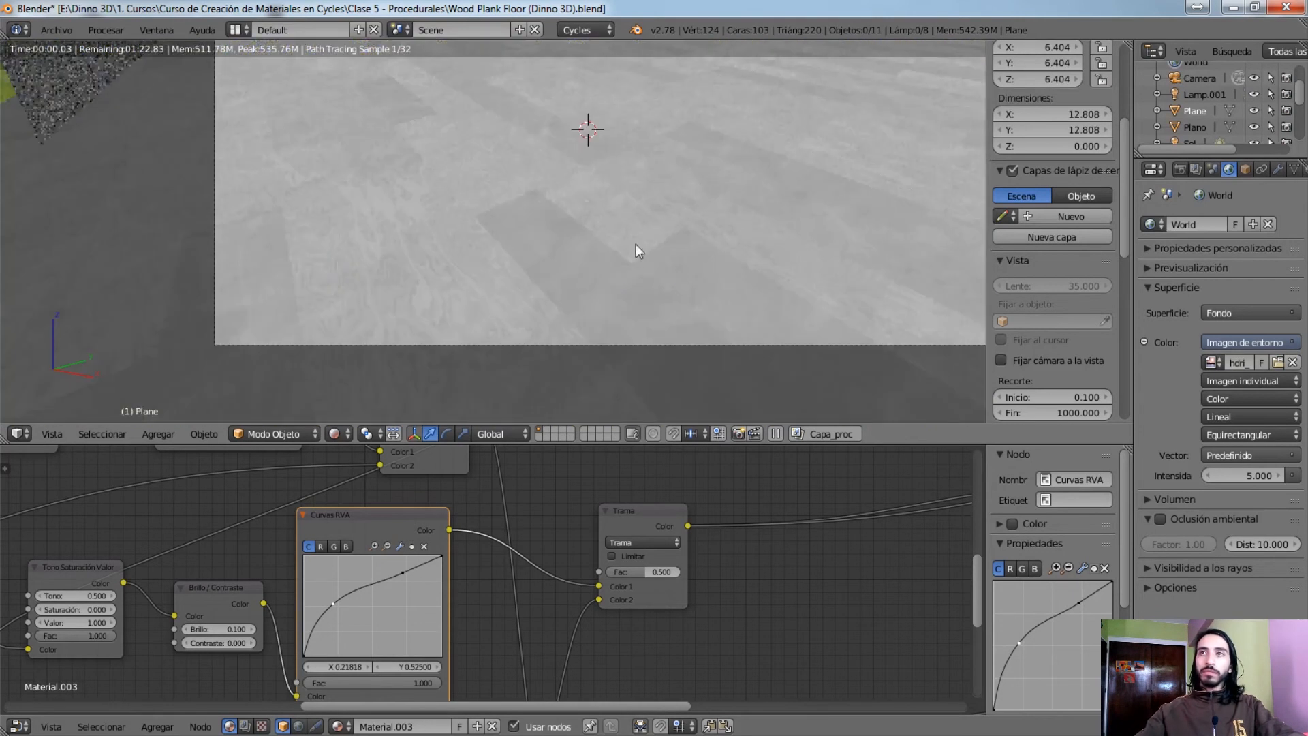
{"action": "middle_click_drag", "start_coordinate": [696, 187], "coordinate": [701, 211], "text": "shift"}
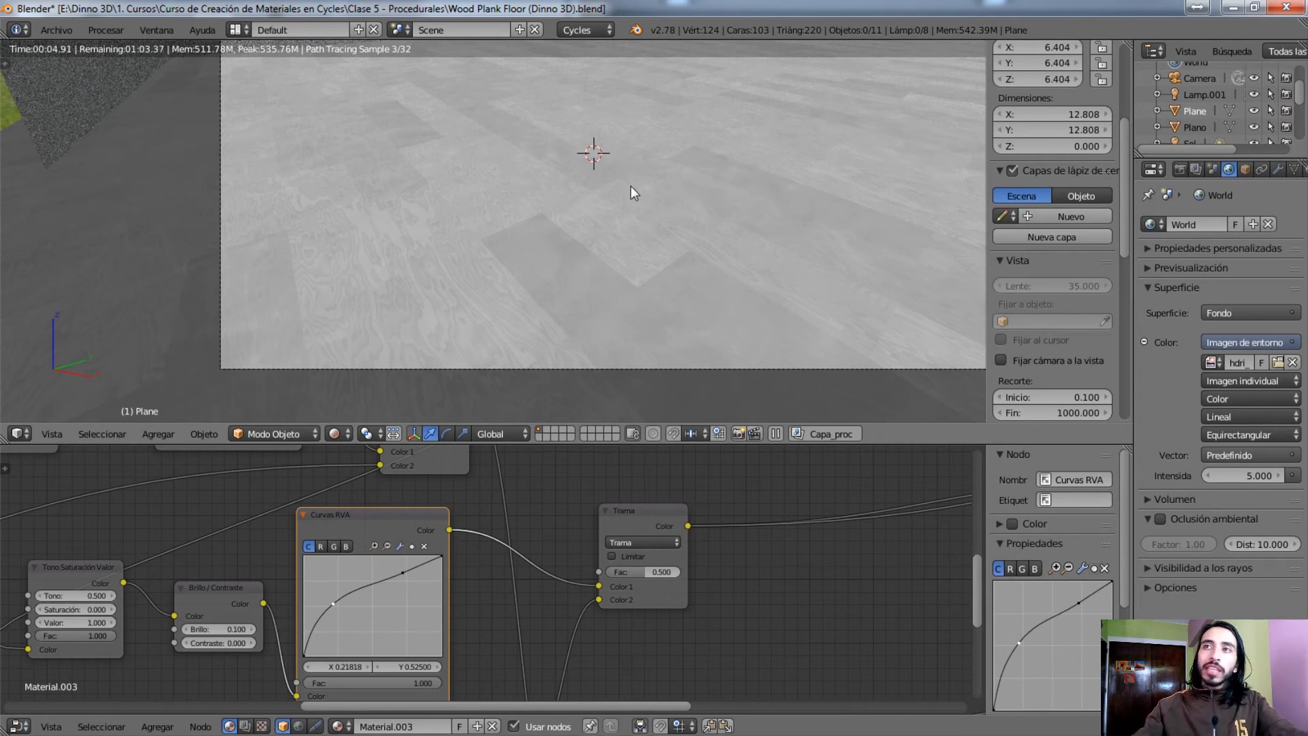
{"action": "middle_click_drag", "start_coordinate": [898, 520], "coordinate": [457, 592]}
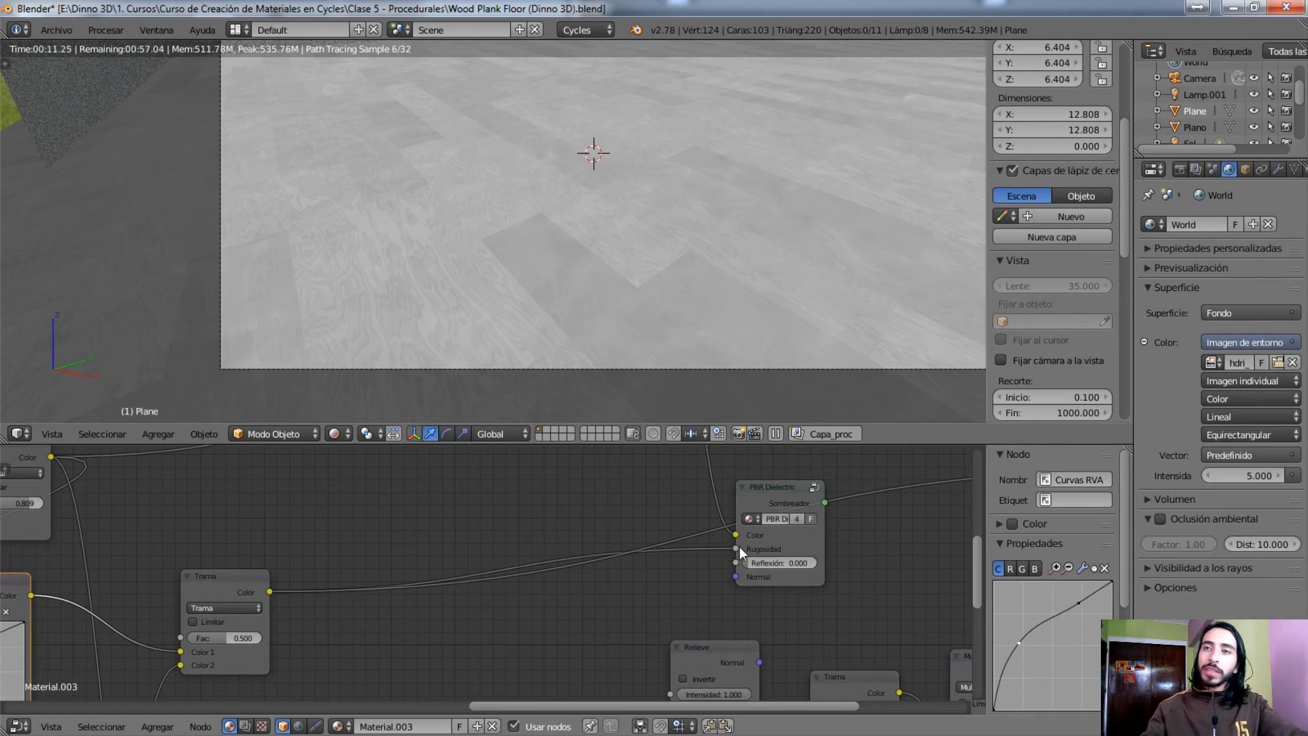
{"action": "middle_click_drag", "start_coordinate": [473, 601], "coordinate": [566, 553]}
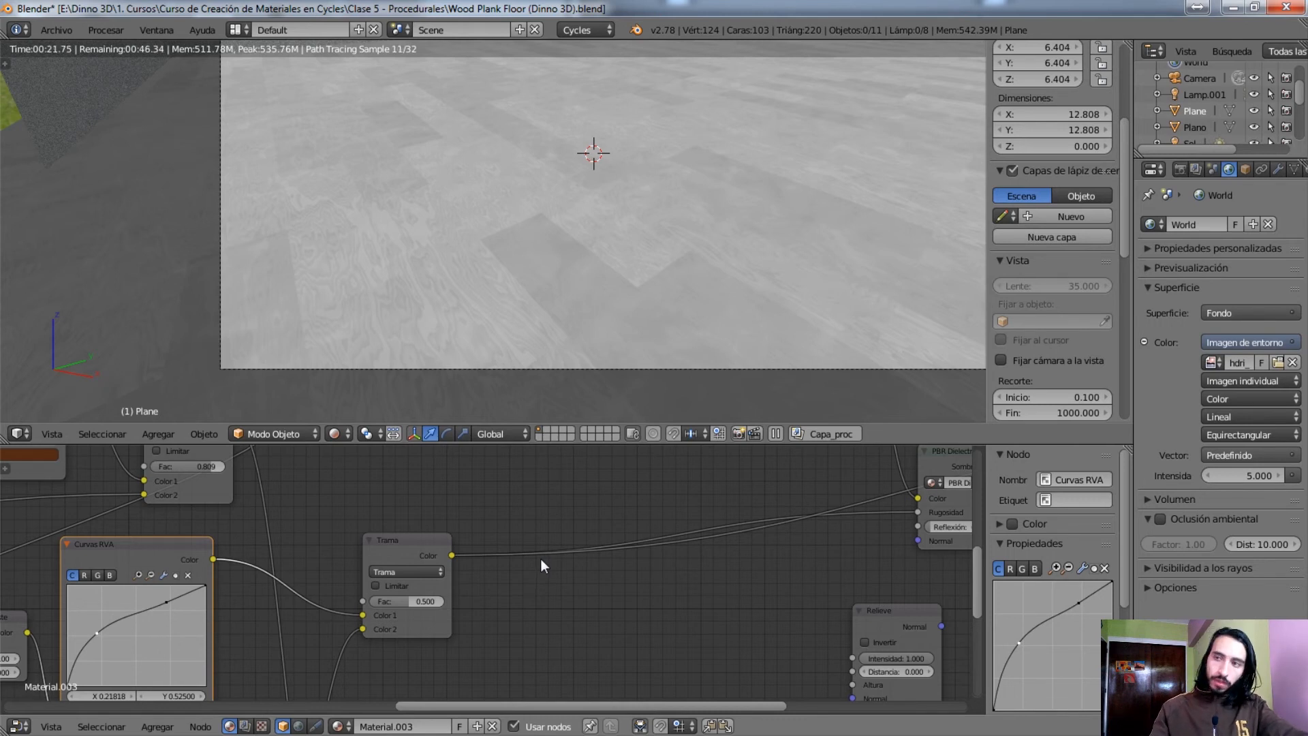
Return to the Multiplicar colour node beside the brown colour ramp and preview the wood colour on the floor
{"action": "scroll", "coordinate": [543, 566], "scroll_direction": "down", "scroll_amount": 2}
{"action": "middle_click_drag", "start_coordinate": [581, 678], "coordinate": [635, 650]}
{"action": "middle_click_drag", "start_coordinate": [523, 616], "coordinate": [329, 616]}
{"action": "middle_click_drag", "start_coordinate": [674, 539], "coordinate": [665, 677]}
{"action": "middle_click_drag", "start_coordinate": [588, 571], "coordinate": [770, 680]}
{"action": "scroll", "coordinate": [545, 588], "scroll_direction": "up", "scroll_amount": 4}
{"action": "middle_click_drag", "start_coordinate": [536, 582], "coordinate": [513, 533]}
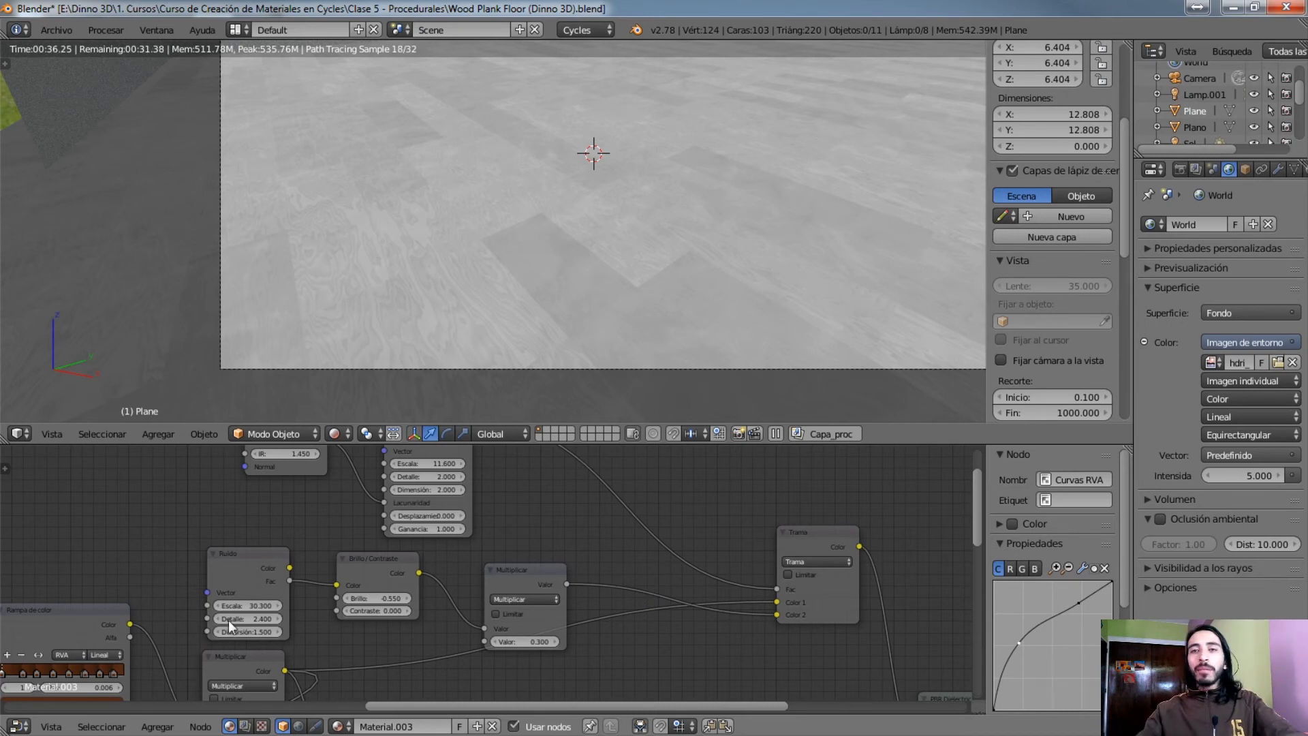
{"action": "left_click", "coordinate": [256, 657], "text": "ctrl+shift"}
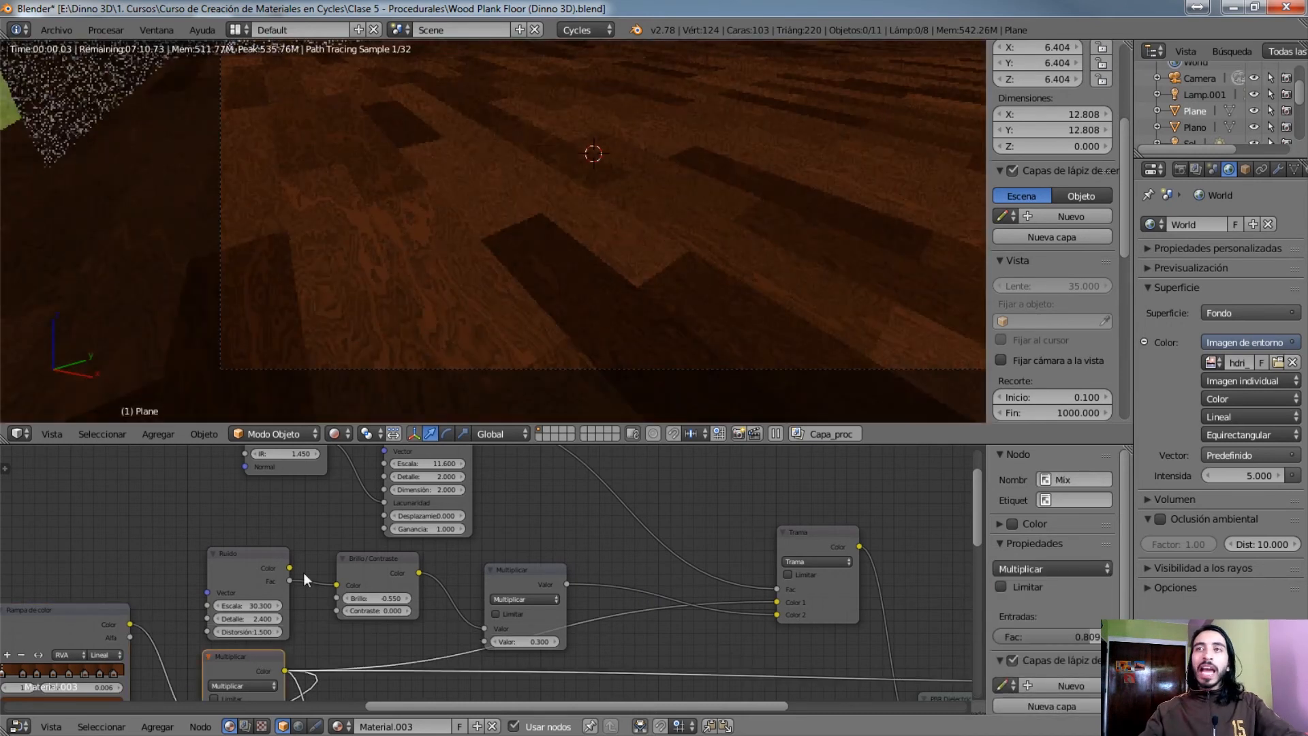
{"action": "middle_click_drag", "start_coordinate": [336, 669], "coordinate": [390, 554]}
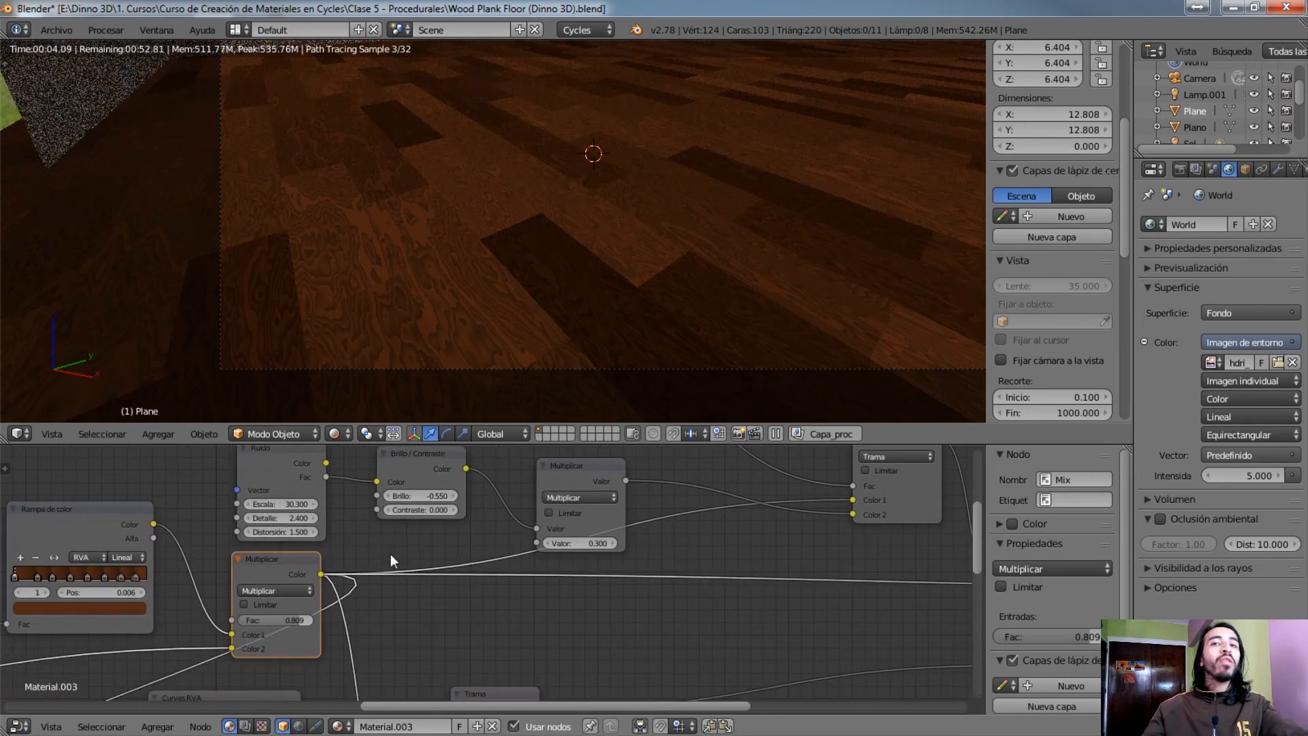
Move the colour branch's Trama node slightly down and closer to the Multiplicar math node
{"action": "middle_click_drag", "start_coordinate": [509, 537], "coordinate": [427, 604]}
{"action": "left_click_drag", "start_coordinate": [762, 508], "coordinate": [696, 511]}
{"action": "right_click", "coordinate": [697, 511]}
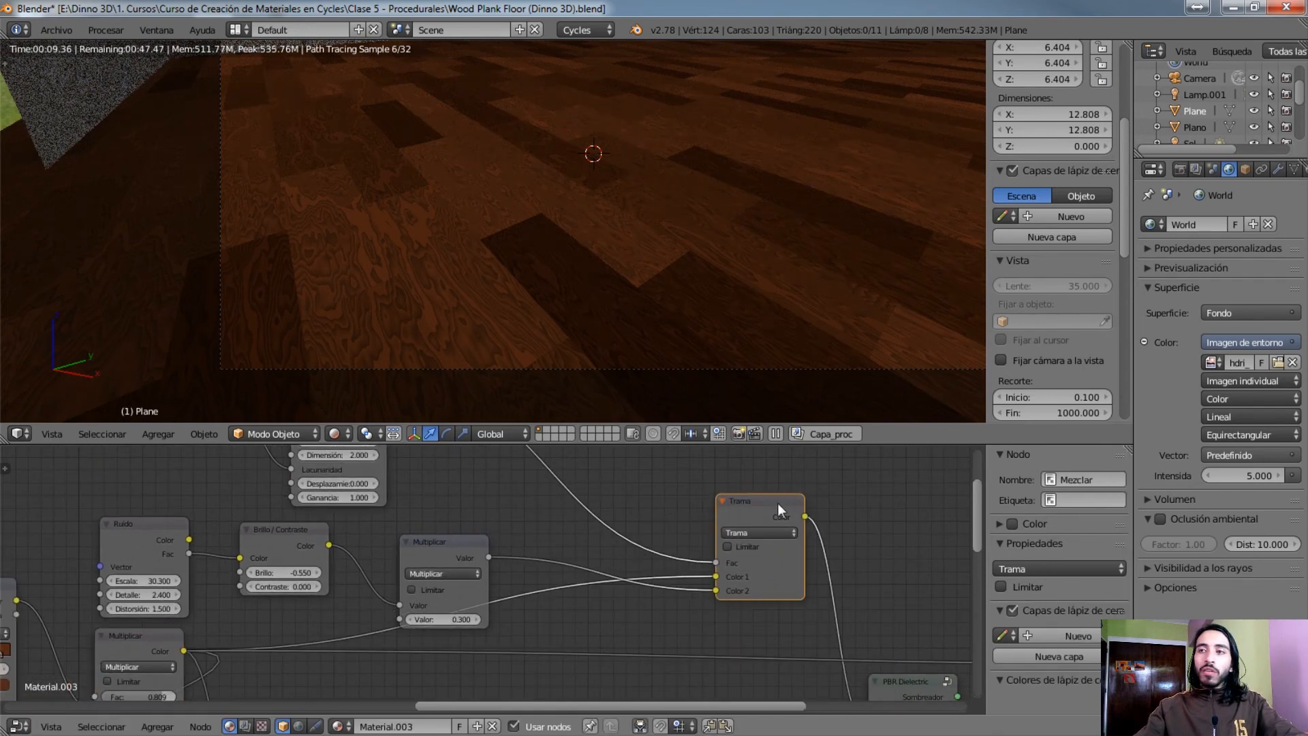
{"action": "left_click_drag", "start_coordinate": [781, 502], "coordinate": [747, 554]}
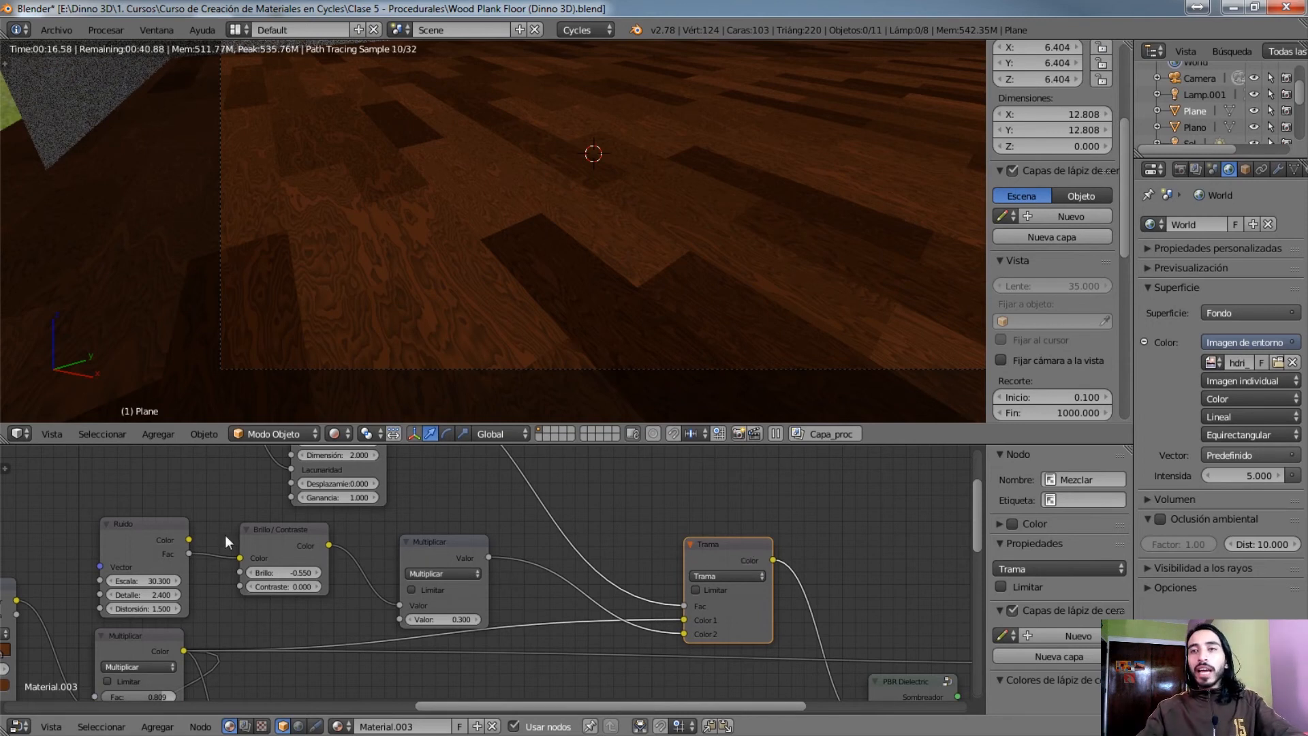
Preview the colour branch's Ruido, Brillo/Contraste, Multiplicar and Trama nodes in turn, and inspect the mixed floor colour at a distance
{"action": "left_click", "coordinate": [145, 537], "text": "ctrl+shift"}
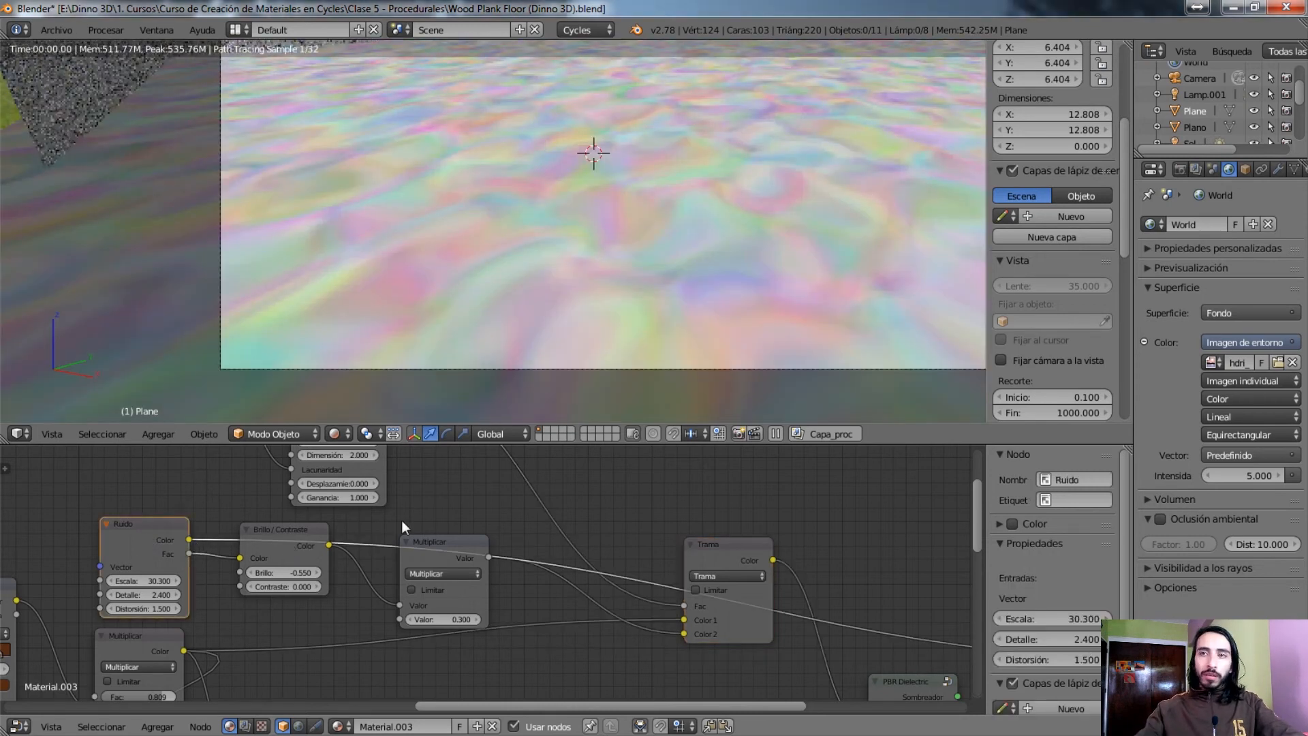
{"action": "left_click", "coordinate": [304, 533], "text": "ctrl+shift"}
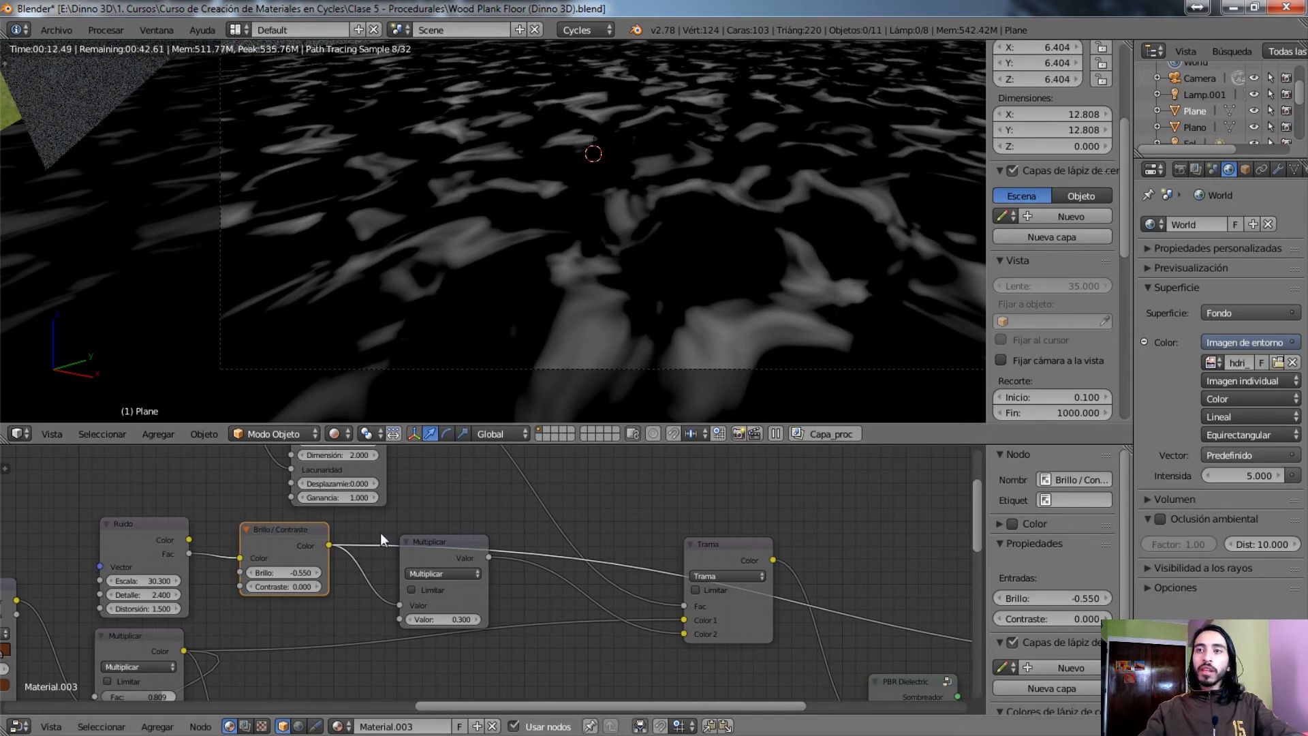
{"action": "left_click", "coordinate": [435, 560]}
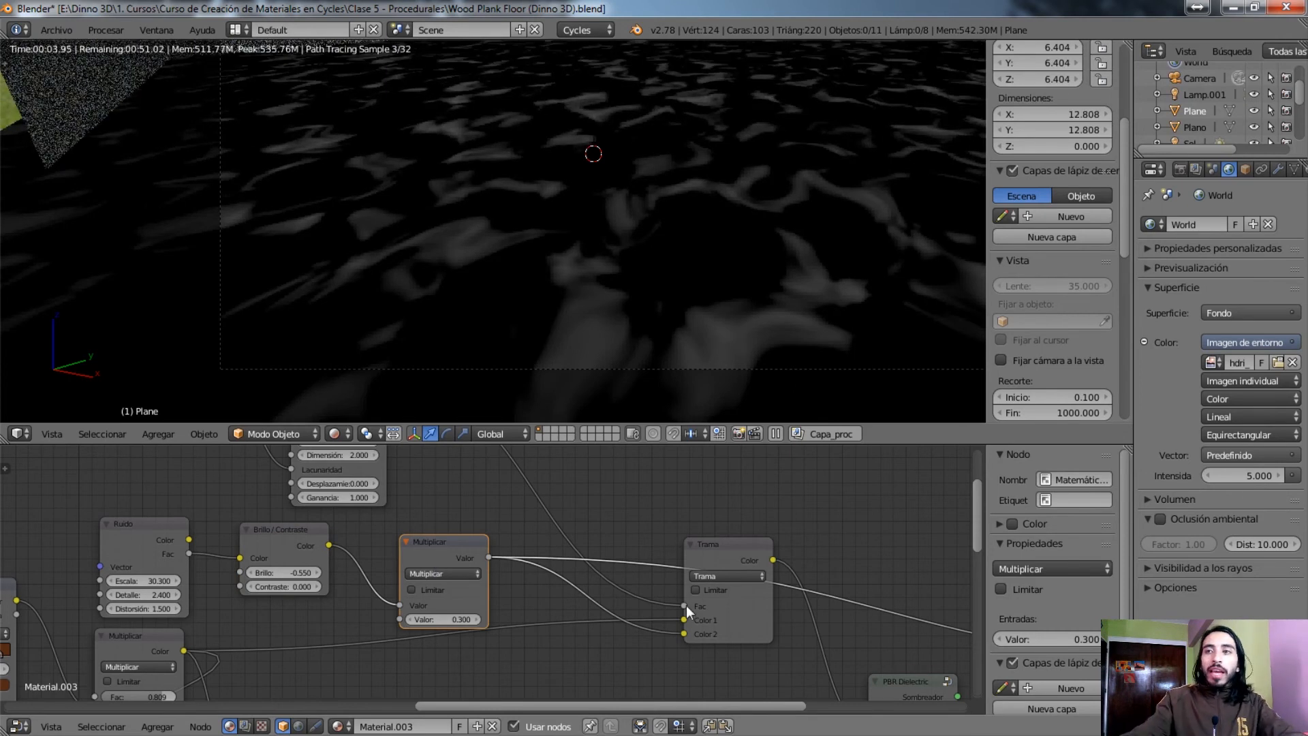
{"action": "left_click", "coordinate": [754, 609], "text": "ctrl+shift"}
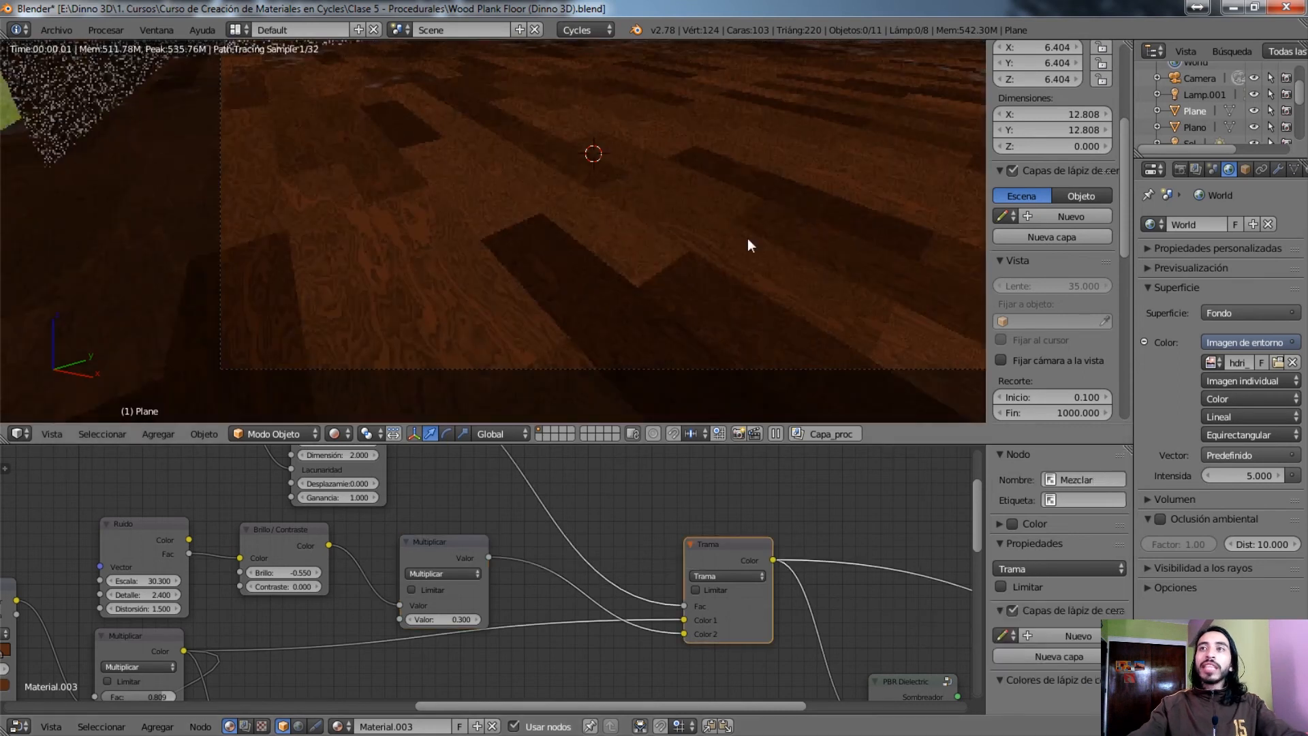
{"action": "middle_click_drag", "start_coordinate": [785, 195], "coordinate": [435, 318], "text": "shift"}
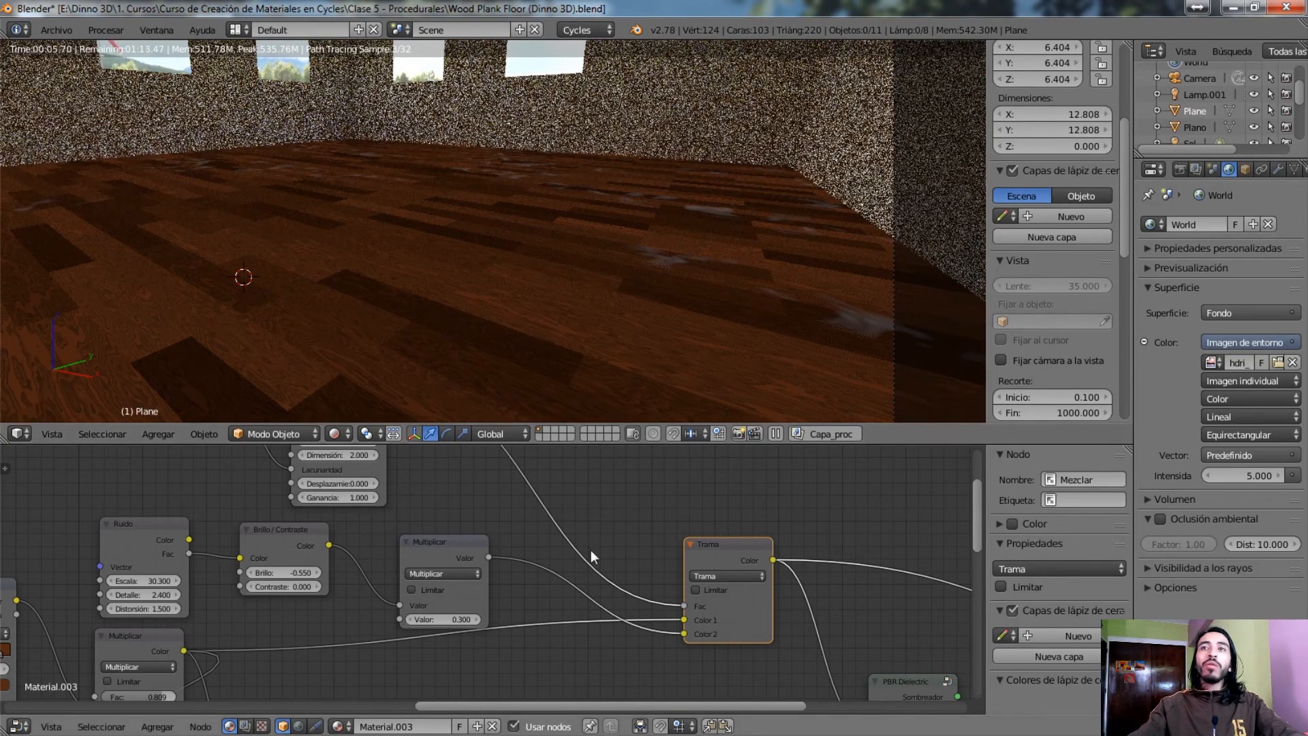
Trace the colour Trama node's Fac input back to the Musgrave texture and preview it on the floor
{"action": "middle_click_drag", "start_coordinate": [650, 536], "coordinate": [457, 519]}
{"action": "left_click_drag", "start_coordinate": [599, 582], "coordinate": [632, 583]}
{"action": "right_click", "coordinate": [632, 583]}
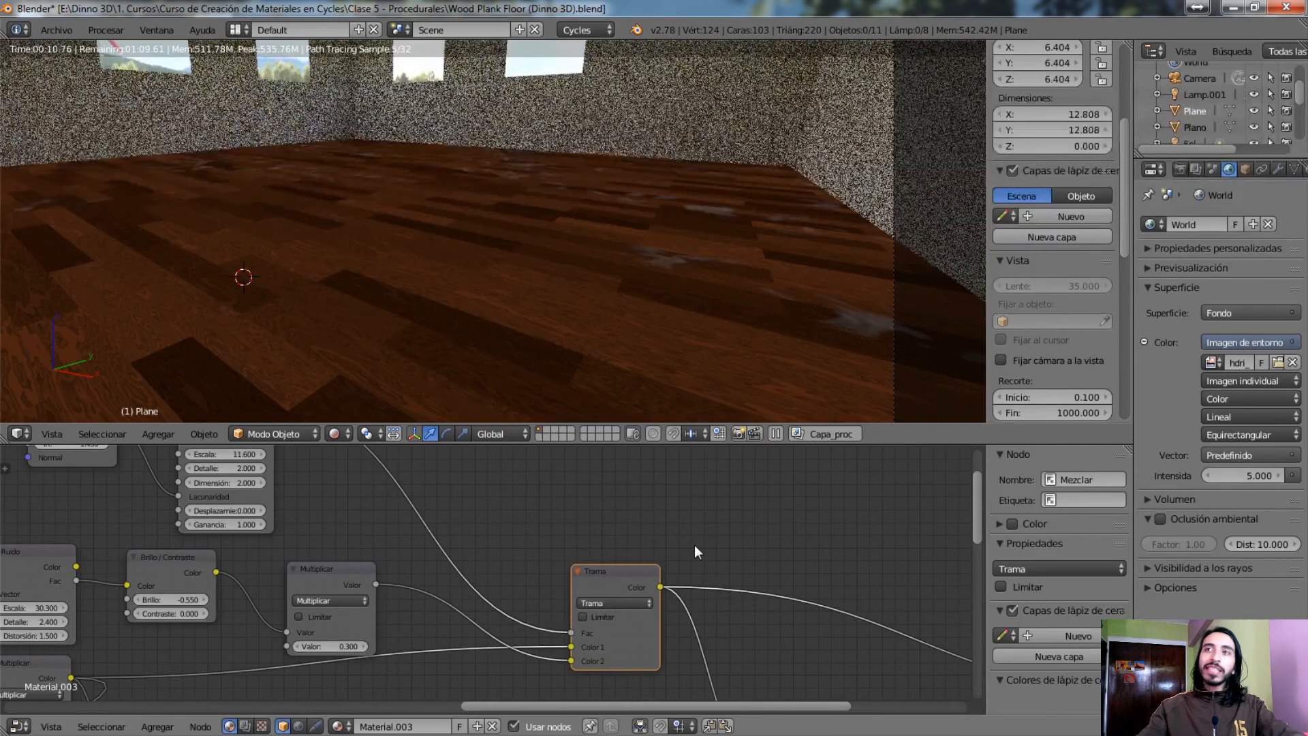
{"action": "middle_click_drag", "start_coordinate": [491, 520], "coordinate": [578, 581]}
{"action": "middle_click_drag", "start_coordinate": [397, 515], "coordinate": [413, 552]}
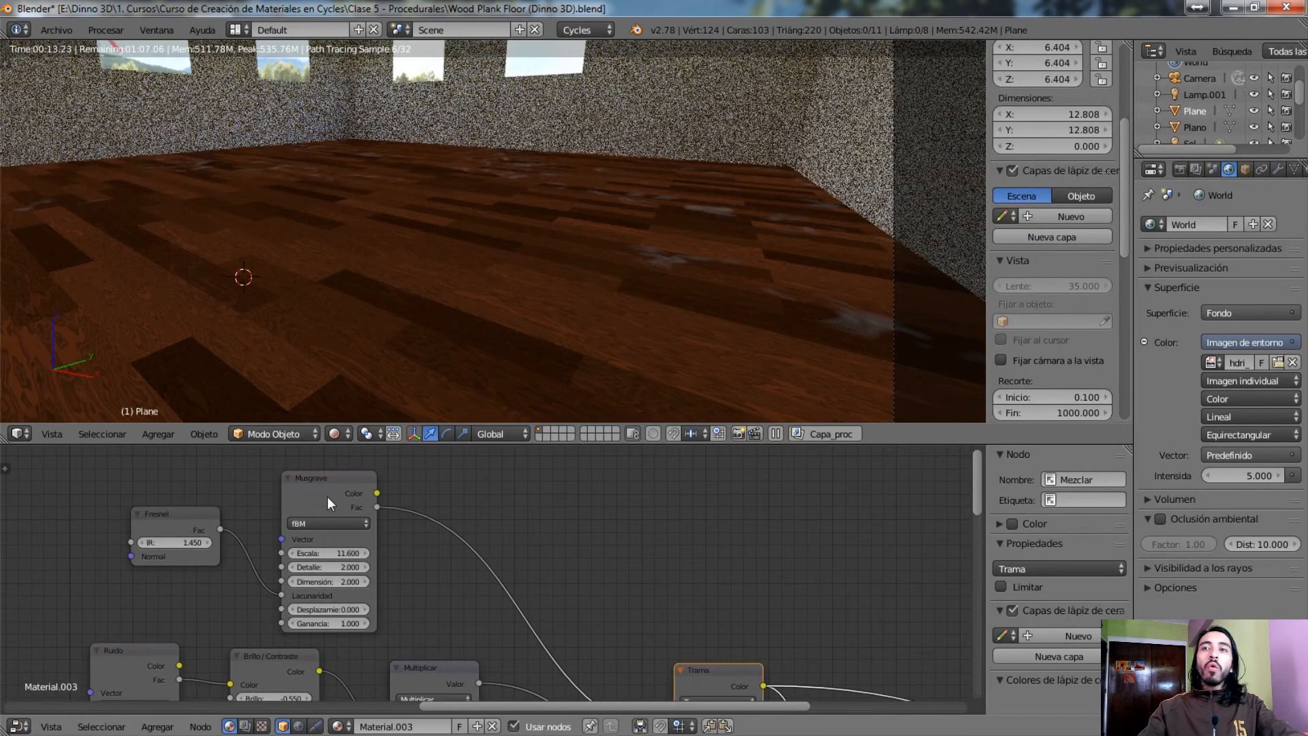
{"action": "left_click", "coordinate": [328, 499], "text": "ctrl+shift"}
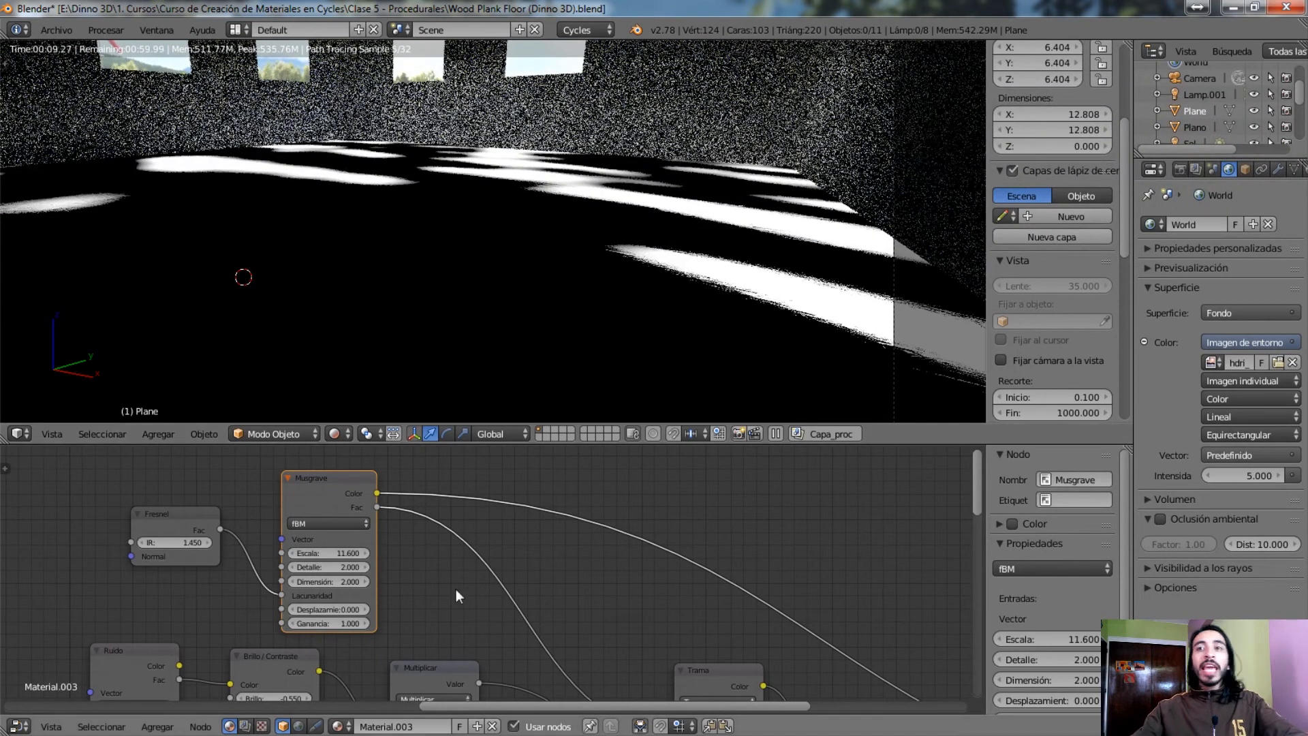
Move the Fresnel node away from Musgrave's Lacunaridad input, and check the floor preview in the front and camera views
{"action": "middle_click_drag", "start_coordinate": [425, 590], "coordinate": [605, 569]}
{"action": "scroll", "coordinate": [497, 582], "scroll_direction": "up", "scroll_amount": 3}
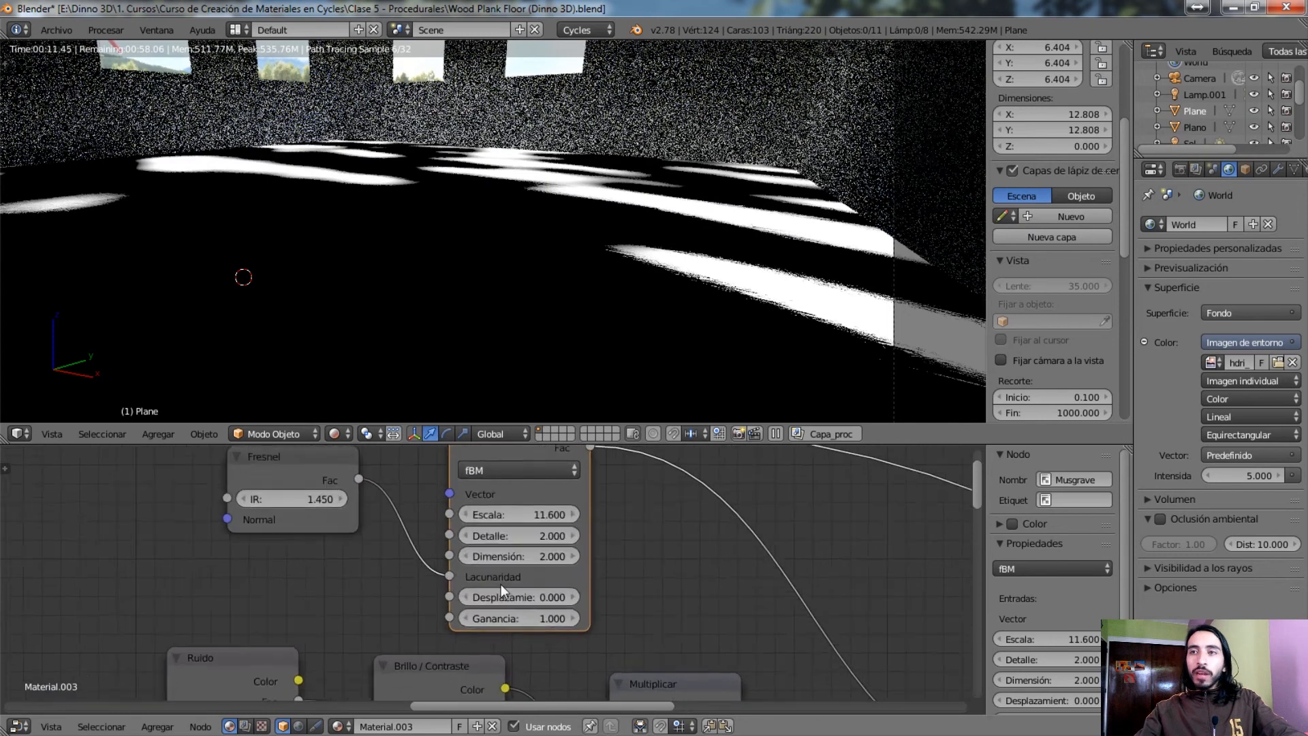
{"action": "middle_click_drag", "start_coordinate": [655, 515], "coordinate": [620, 593]}
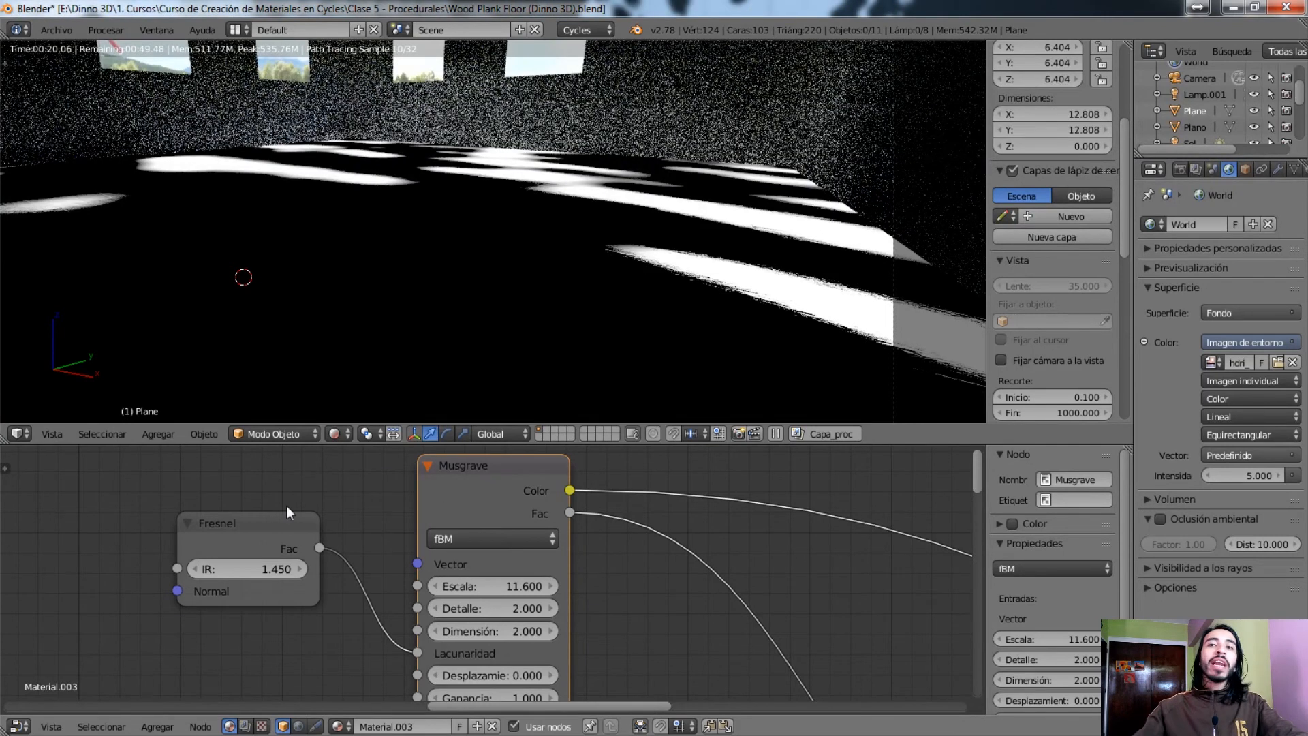
{"action": "left_click", "coordinate": [270, 518]}
{"action": "left_click_drag", "start_coordinate": [270, 518], "coordinate": [192, 552]}
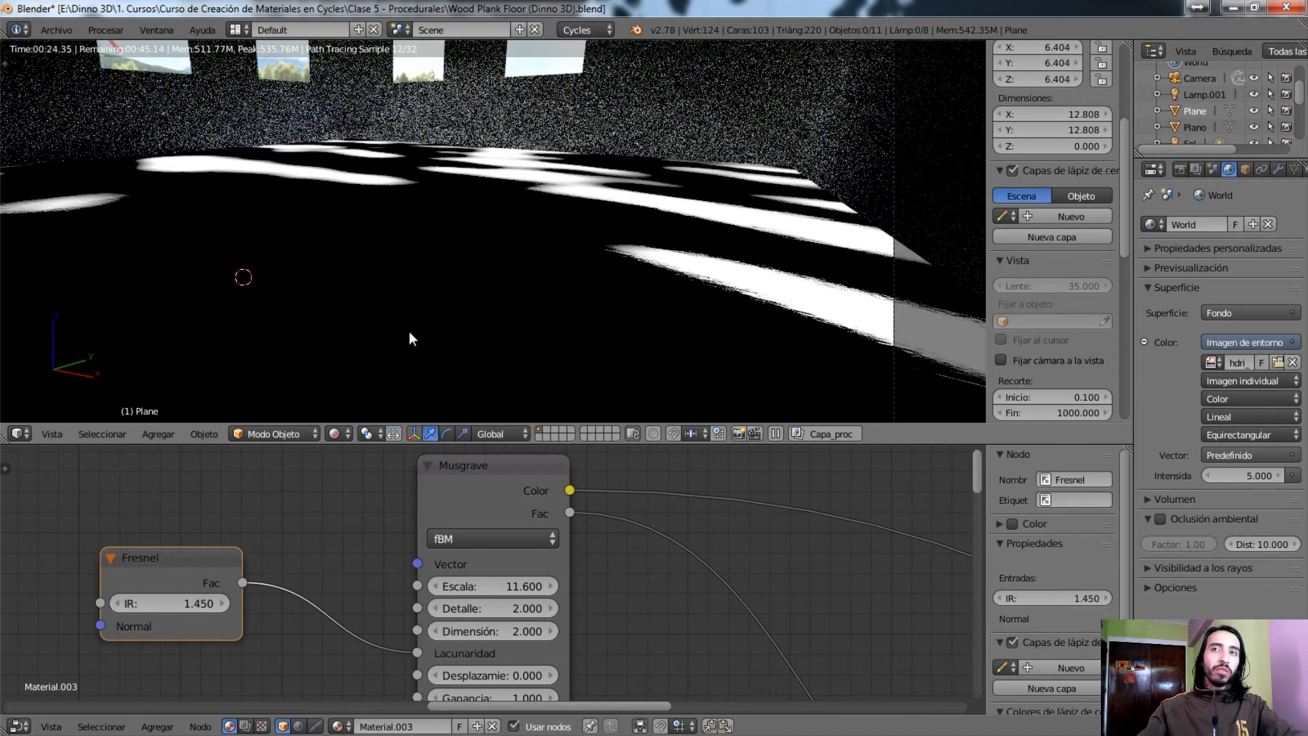
{"action": "key", "text": "KP_1"}
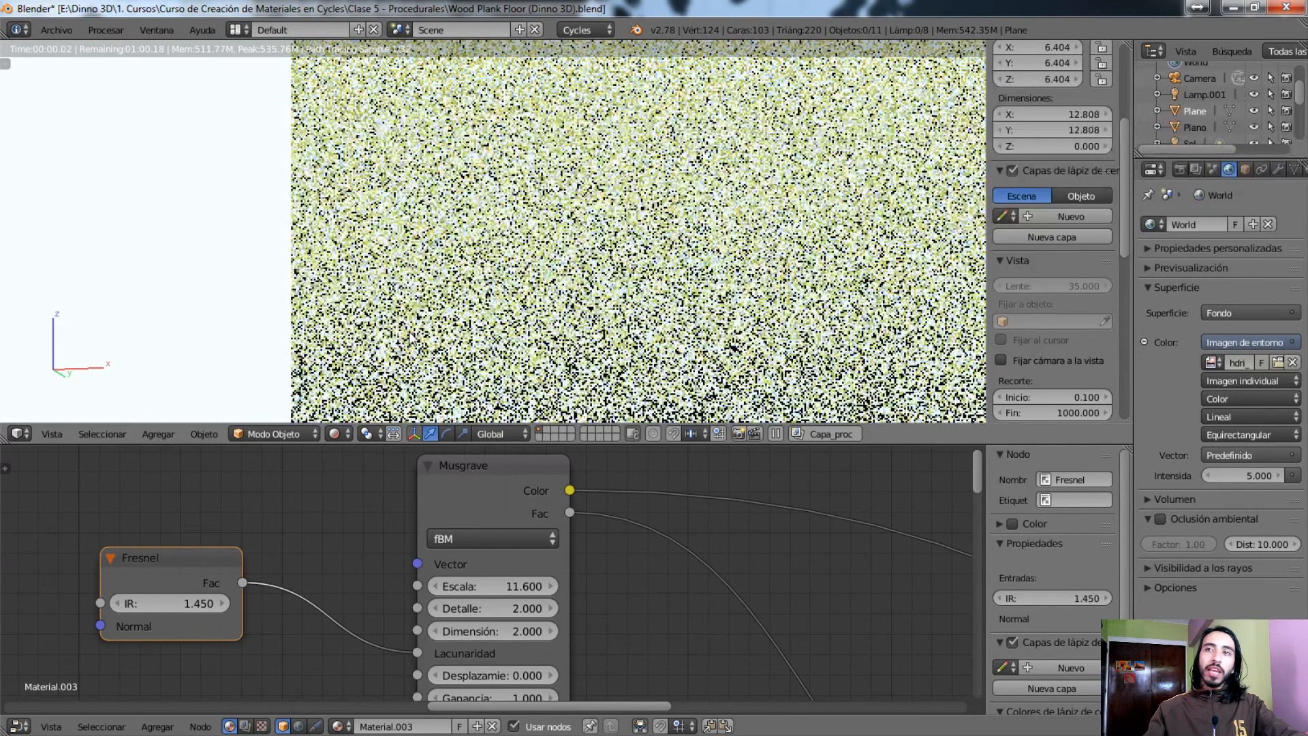
{"action": "key", "text": "KP_0"}
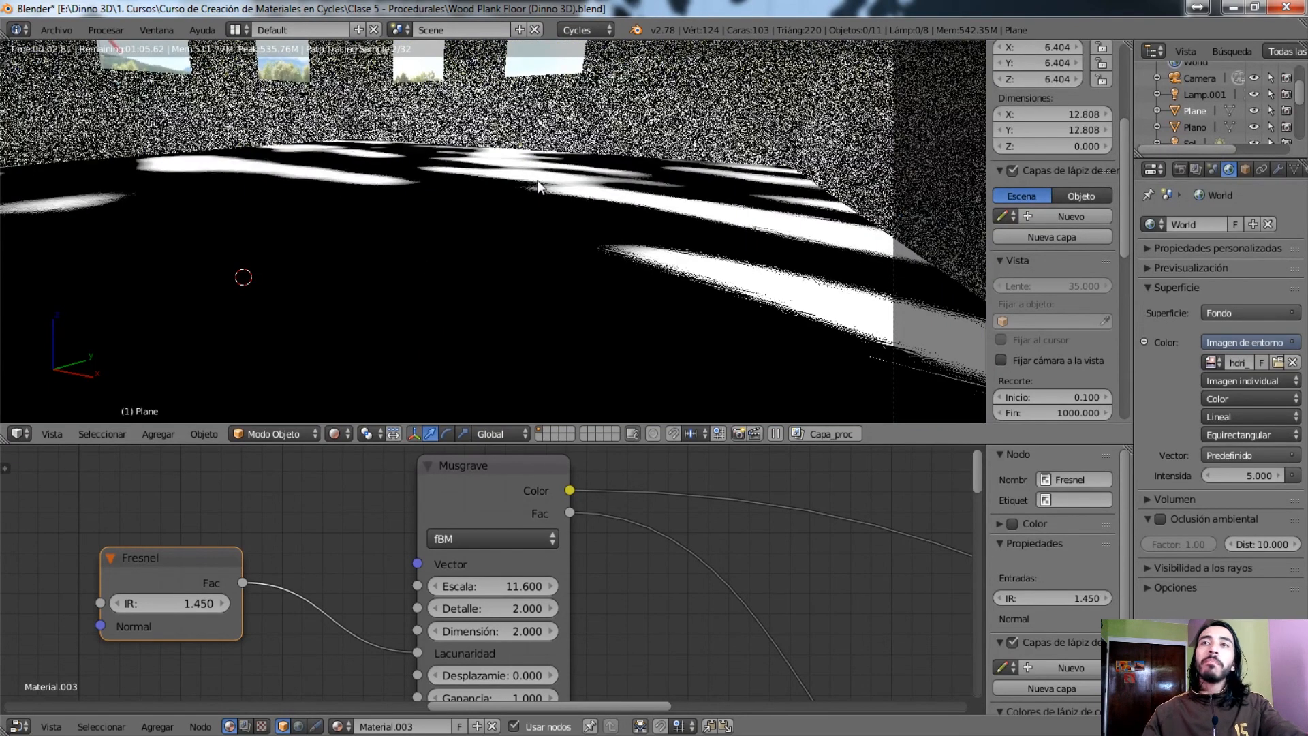
Follow the Musgrave mask to the colour branch's Trama node and preview the mixed plank colour on the floor
{"action": "scroll", "coordinate": [538, 182], "scroll_direction": "down", "scroll_amount": 1}
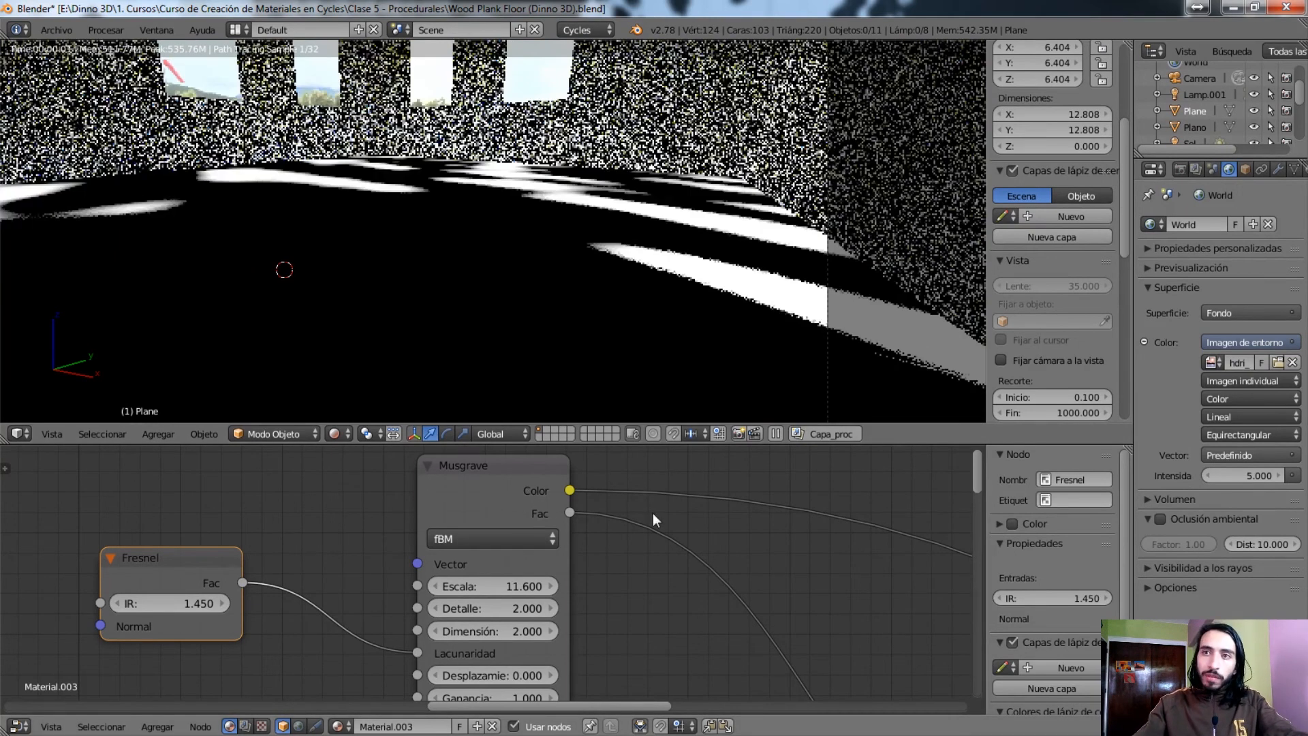
{"action": "left_click", "coordinate": [534, 514]}
{"action": "middle_click_drag", "start_coordinate": [736, 595], "coordinate": [387, 376]}
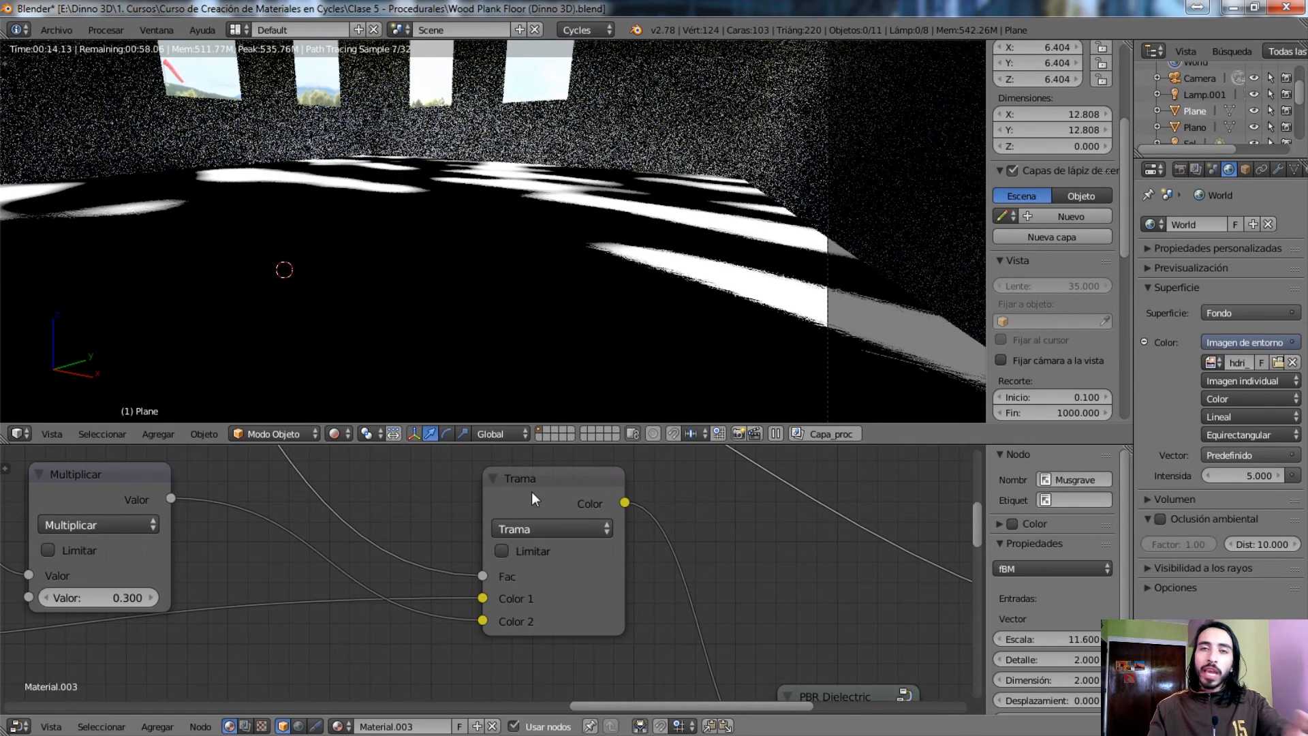
{"action": "left_click", "coordinate": [532, 492], "text": "ctrl+shift"}
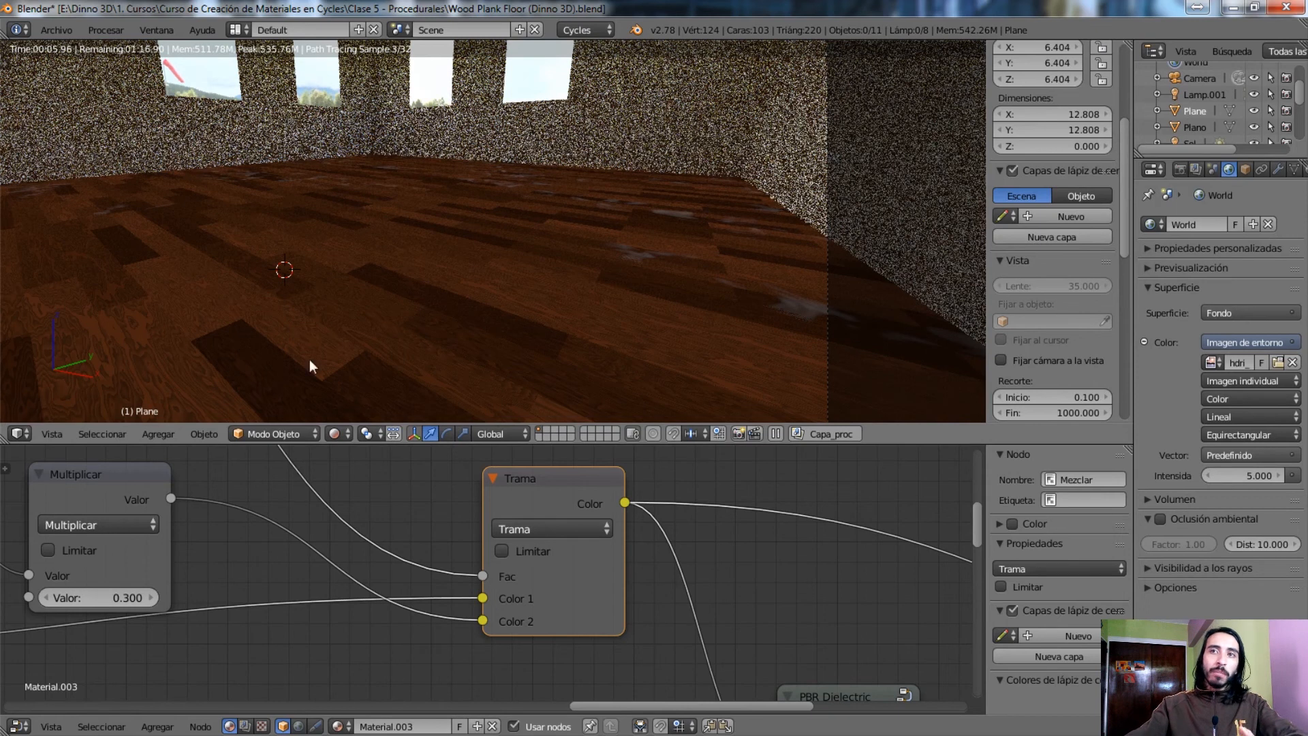
Follow the mixed colour to the PBR Dielectric group's Color input and preview the shader group on the floor
{"action": "scroll", "coordinate": [710, 621], "scroll_direction": "down", "scroll_amount": 2}
{"action": "middle_click_drag", "start_coordinate": [702, 611], "coordinate": [550, 526]}
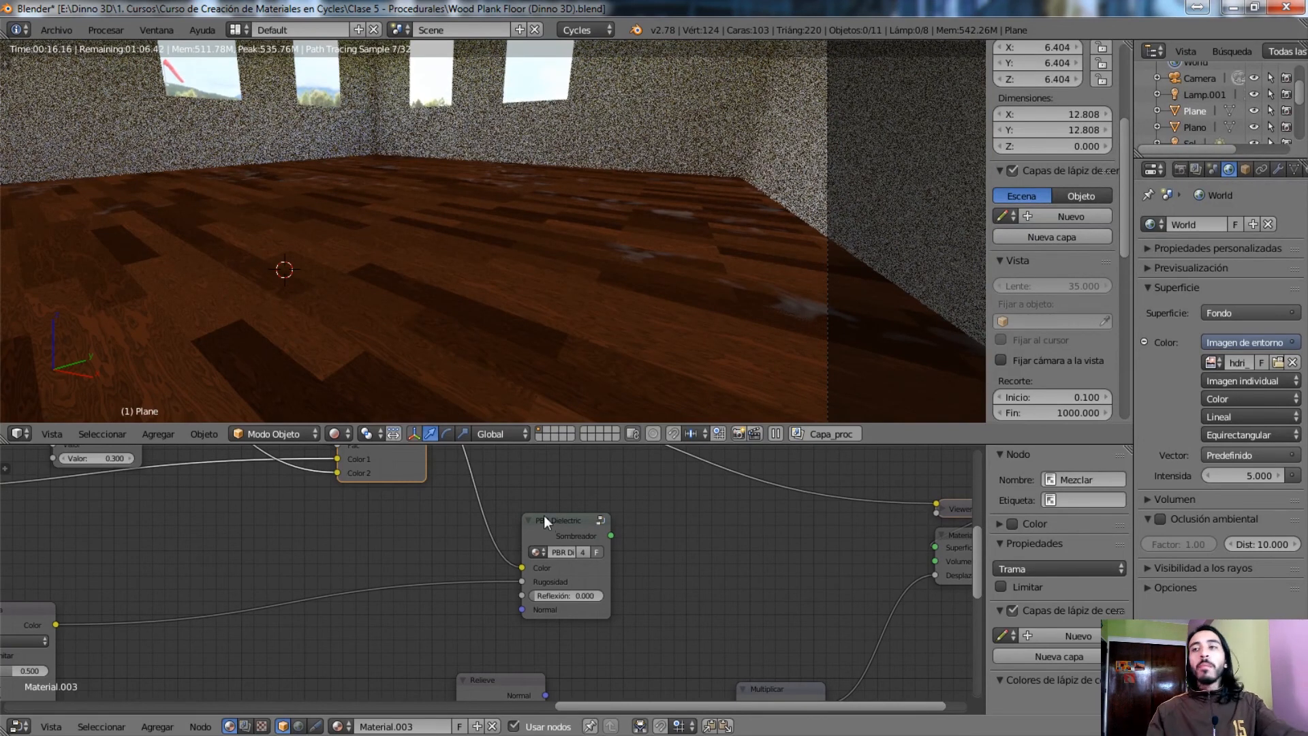
{"action": "left_click", "coordinate": [543, 521], "text": "ctrl+shift"}
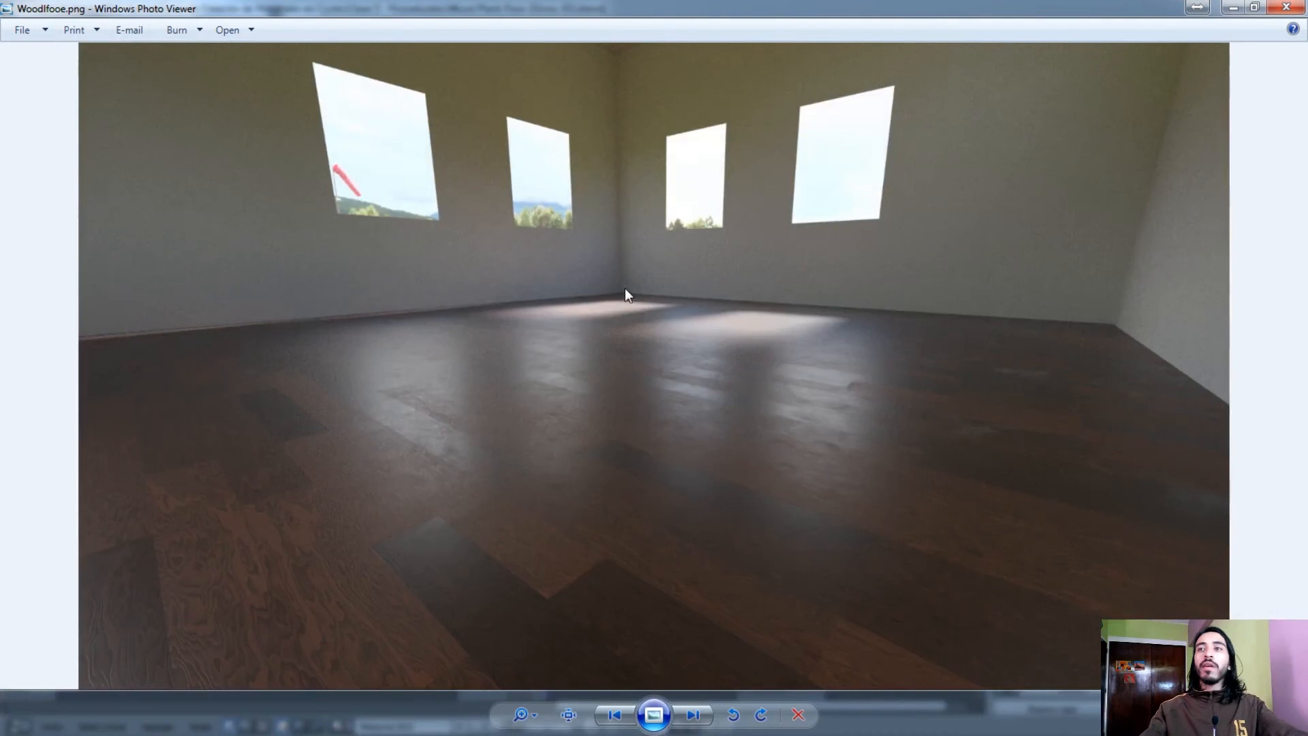
Switch to the finished render Woodlfooe.png in Windows Photo Viewer and examine the foreground wood grain relief and the dark plank's edges up close
{"action": "scroll", "coordinate": [529, 489], "scroll_direction": "up", "scroll_amount": 5}
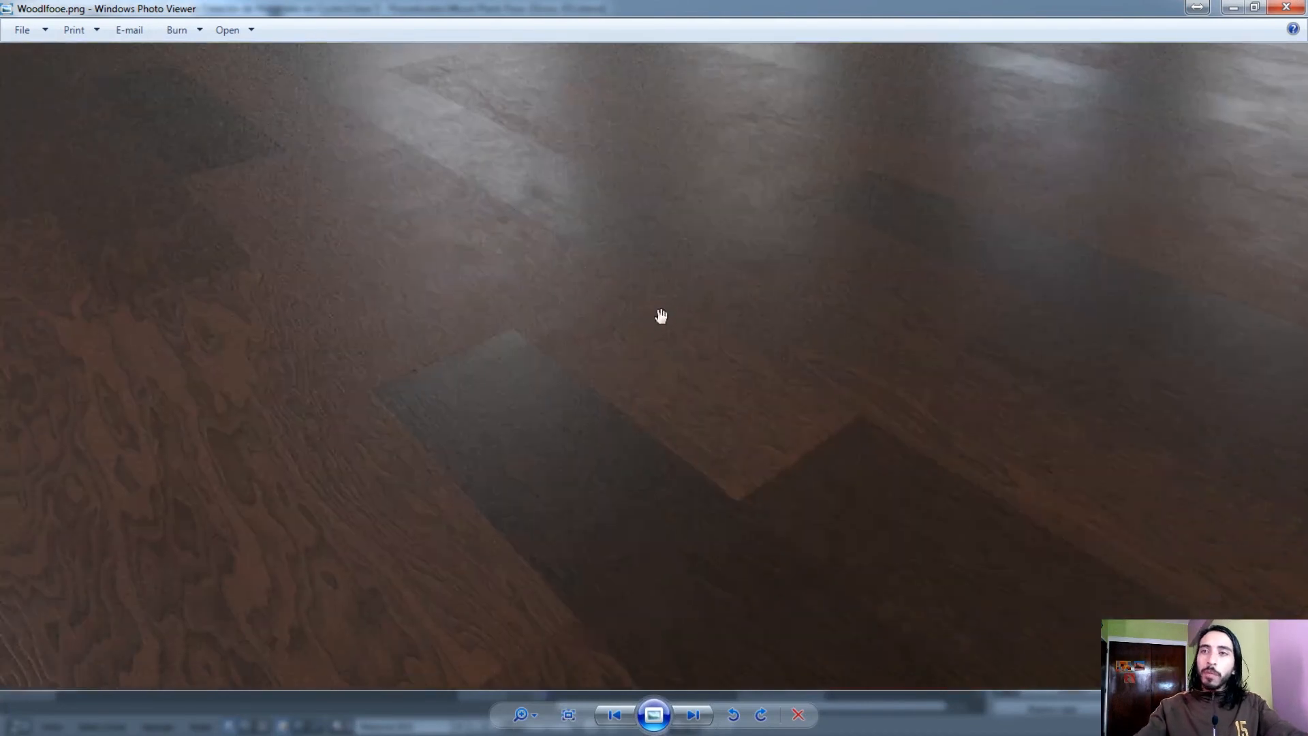
{"action": "scroll", "coordinate": [750, 280], "scroll_direction": "up", "scroll_amount": 2}
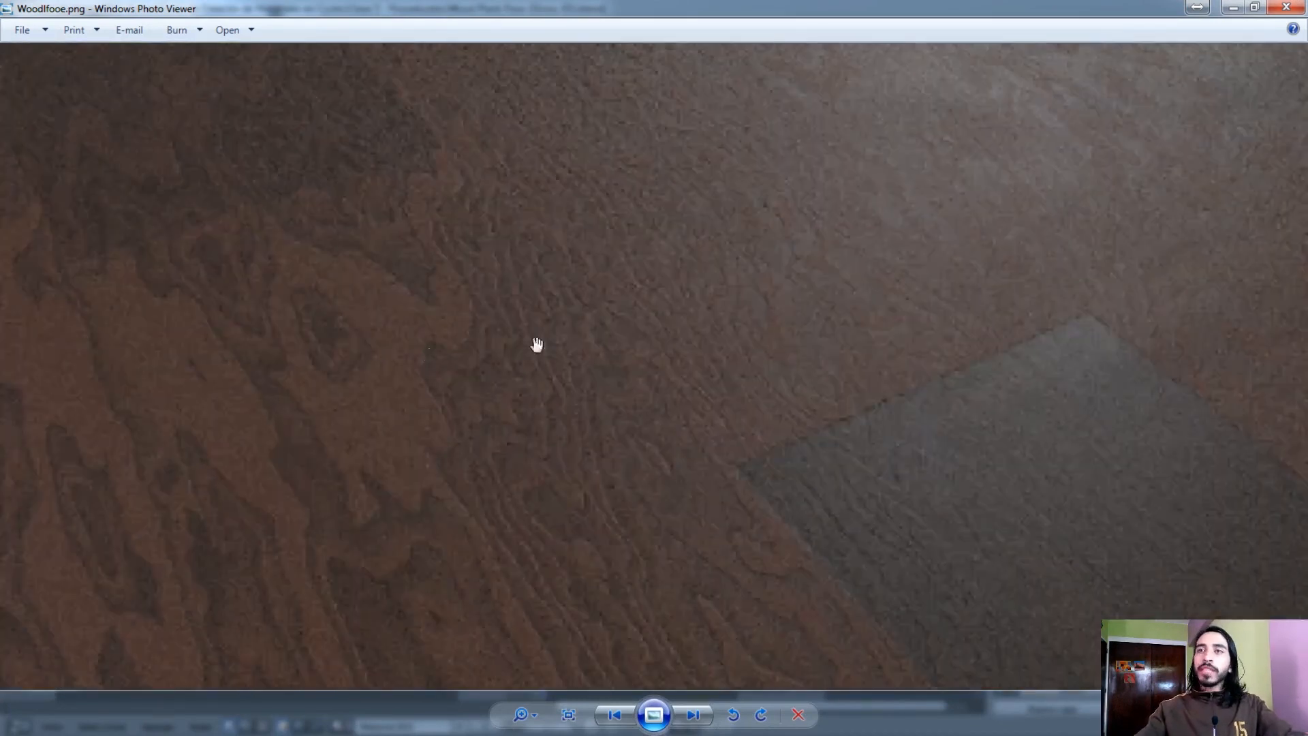
{"action": "left_click_drag", "start_coordinate": [812, 350], "coordinate": [695, 363]}
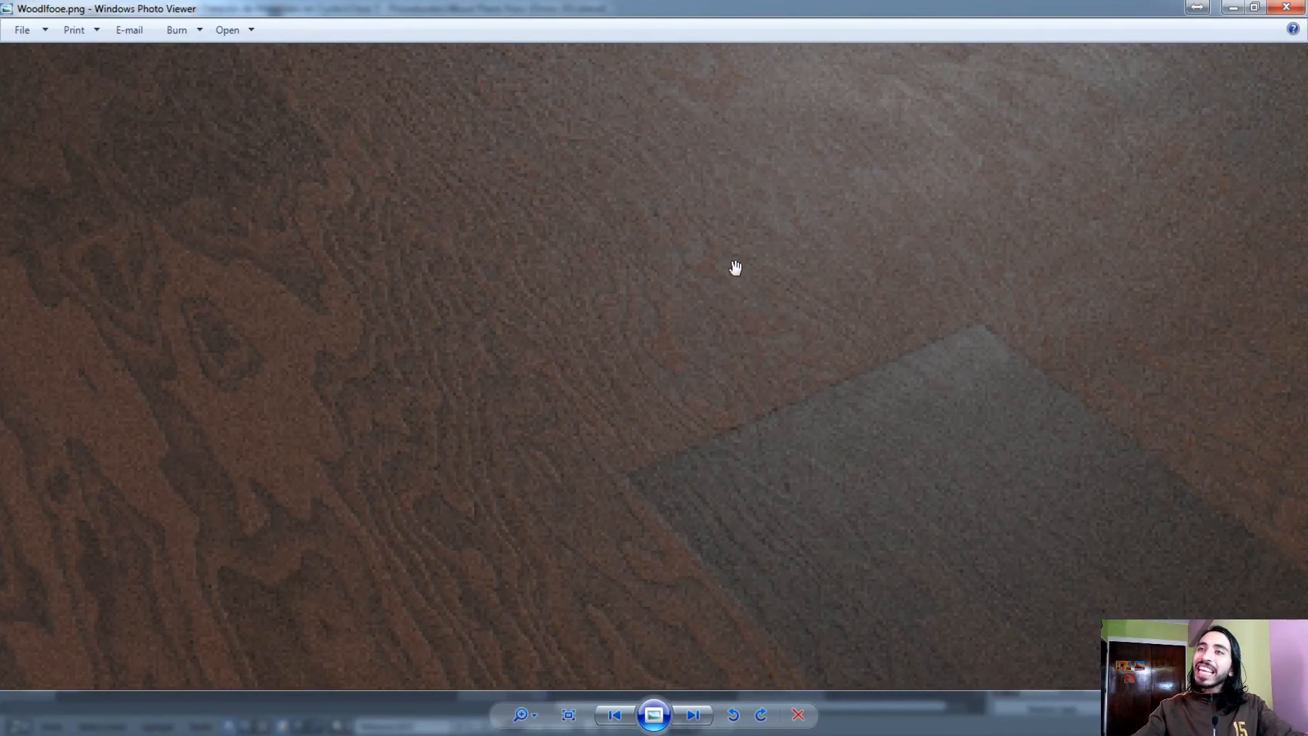
{"action": "left_click_drag", "start_coordinate": [809, 427], "coordinate": [693, 482]}
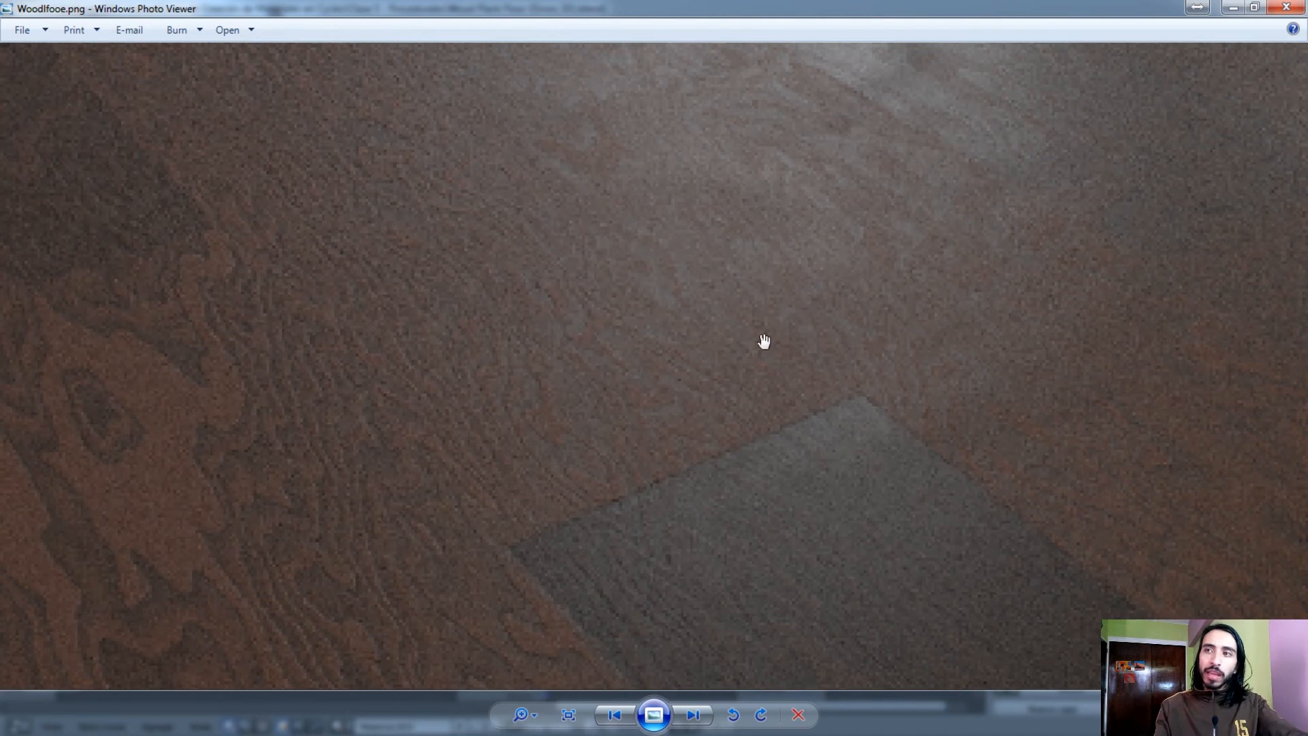
{"action": "scroll", "coordinate": [779, 335], "scroll_direction": "down", "scroll_amount": 5}
{"action": "scroll", "coordinate": [739, 396], "scroll_direction": "up", "scroll_amount": 3}
{"action": "left_click_drag", "start_coordinate": [327, 472], "coordinate": [648, 443]}
{"action": "scroll", "coordinate": [649, 445], "scroll_direction": "up", "scroll_amount": 3}
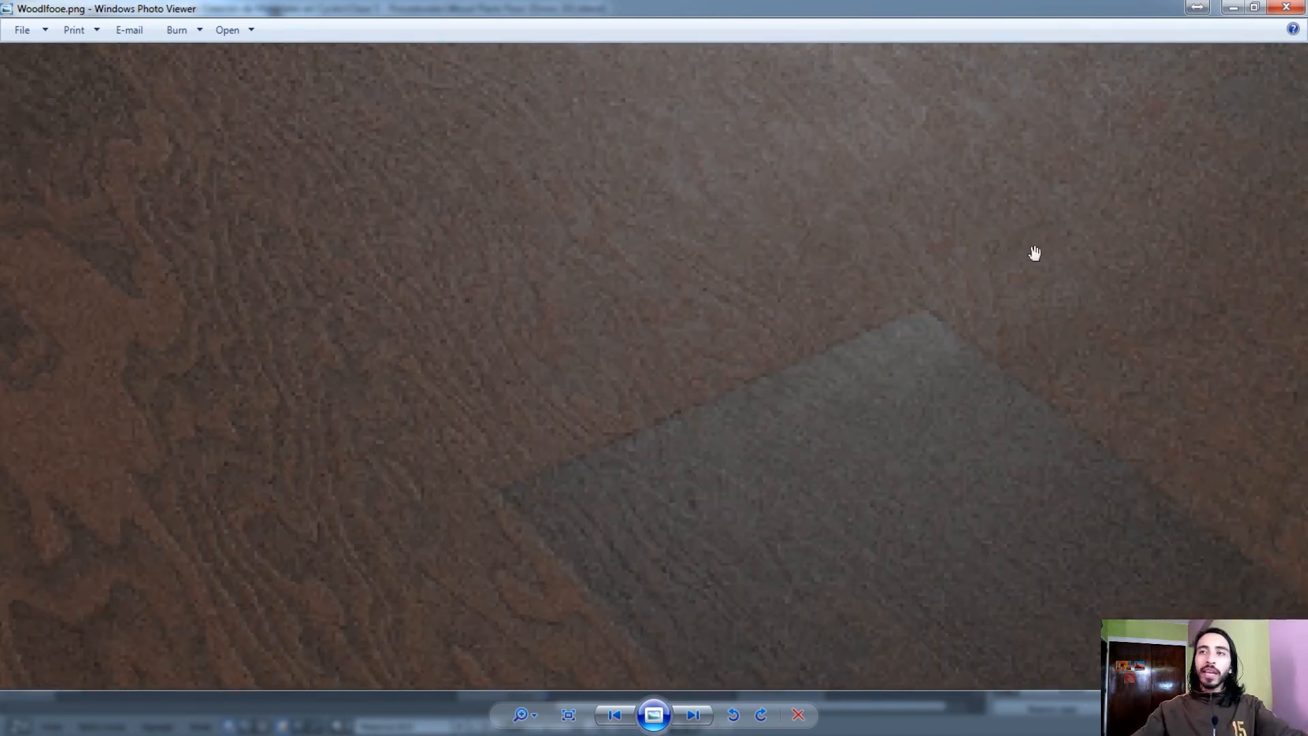
{"action": "left_click_drag", "start_coordinate": [528, 503], "coordinate": [320, 272]}
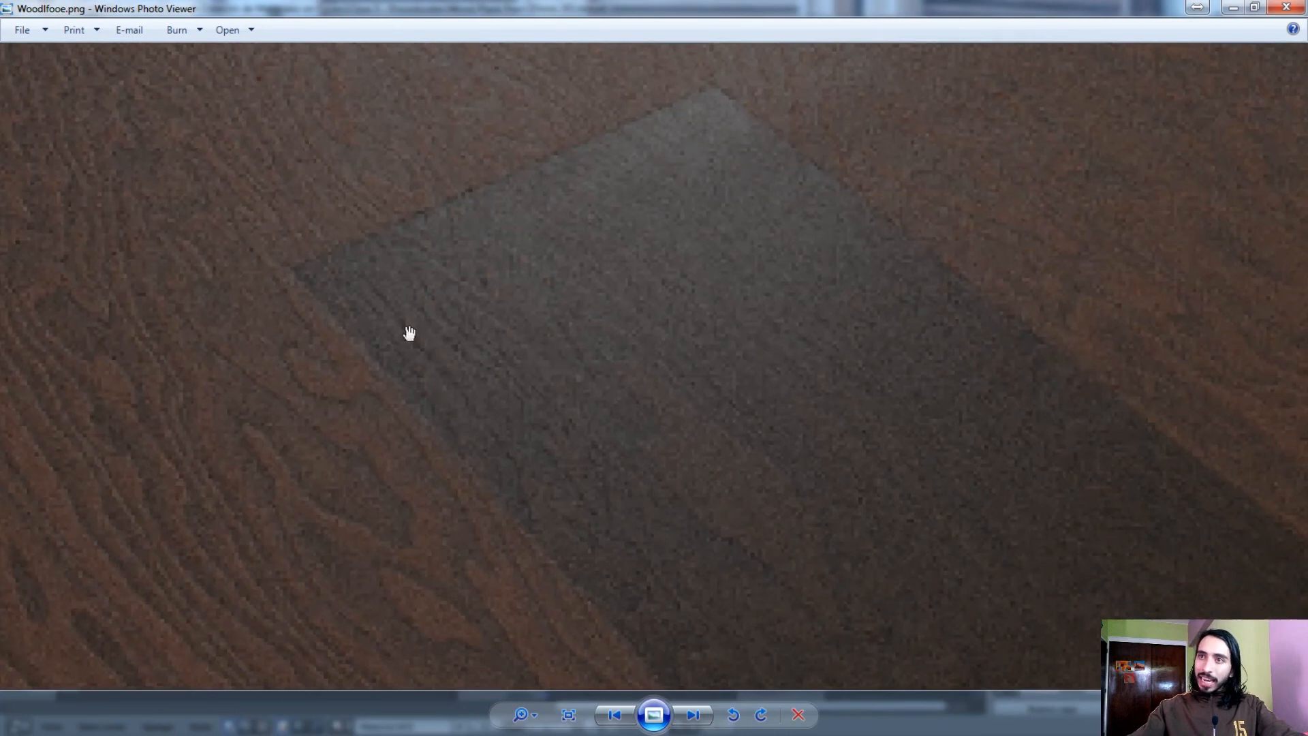
{"action": "left_click_drag", "start_coordinate": [801, 171], "coordinate": [982, 196]}
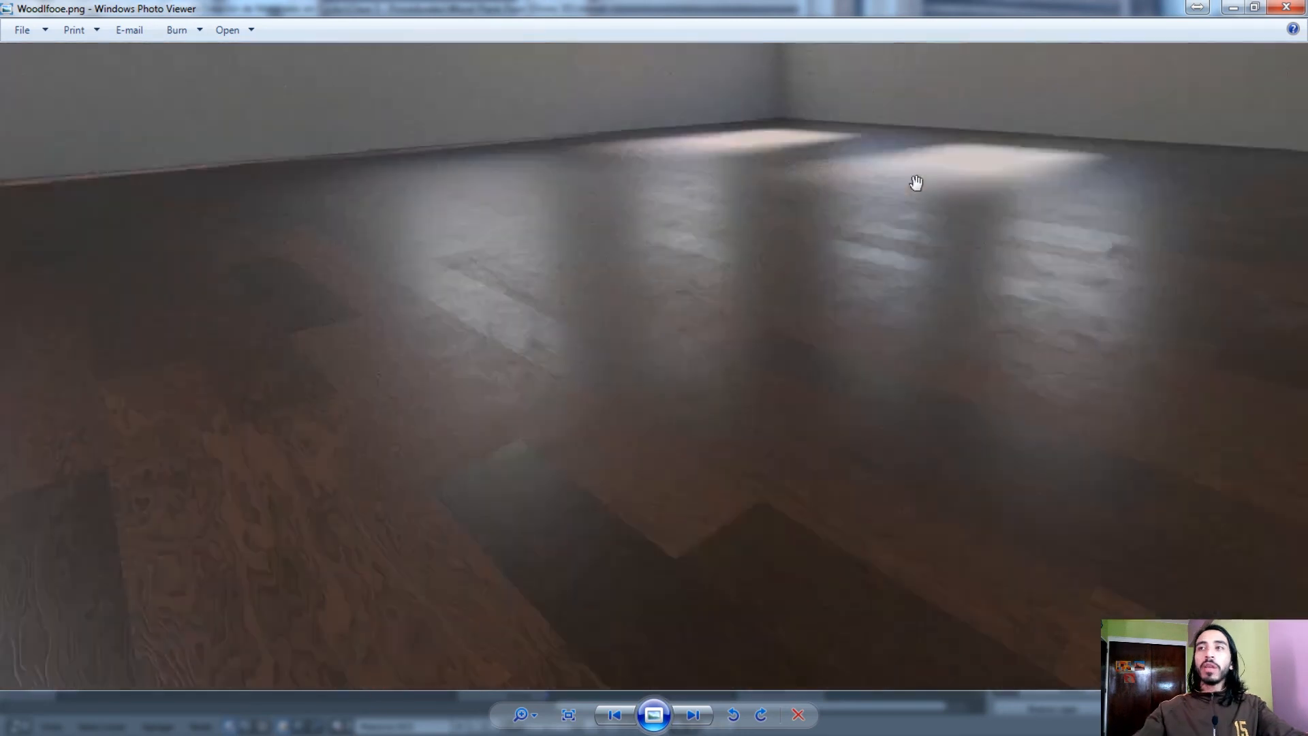
{"action": "scroll", "coordinate": [917, 183], "scroll_direction": "down", "scroll_amount": 2}
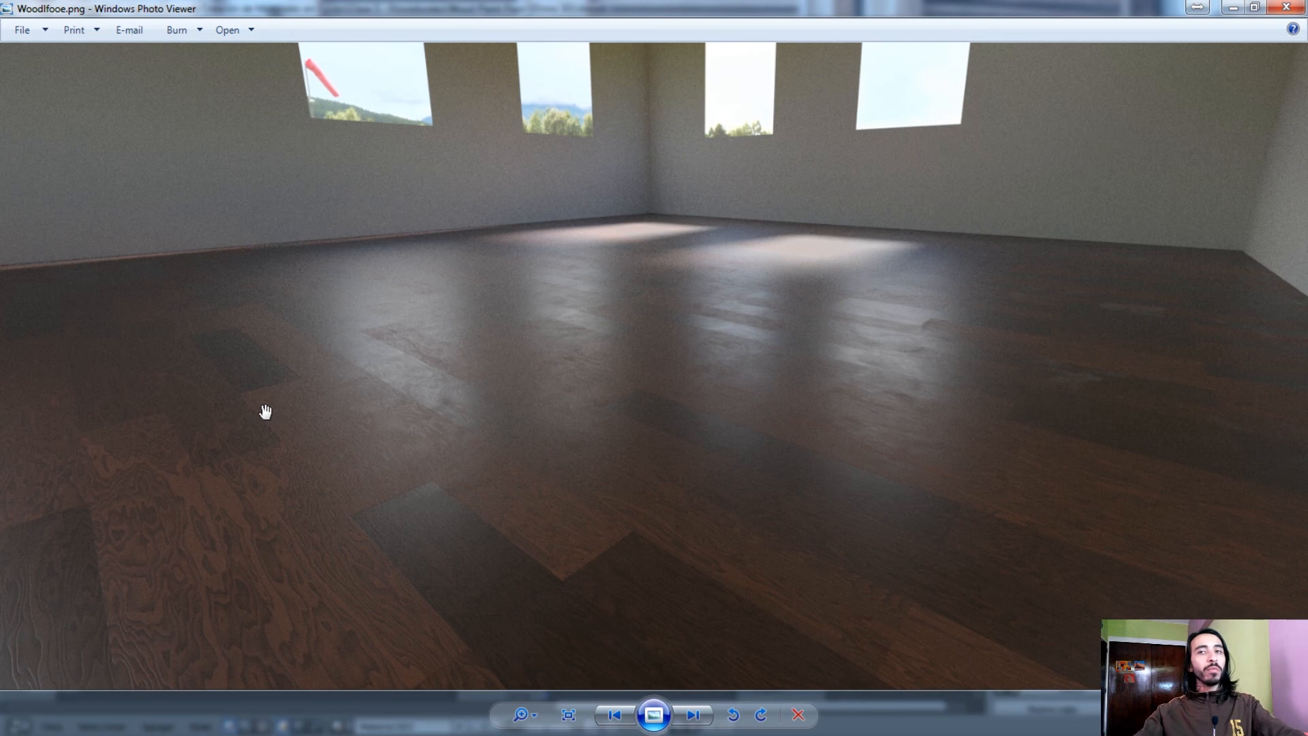
{"action": "scroll", "coordinate": [341, 463], "scroll_direction": "up", "scroll_amount": 4}
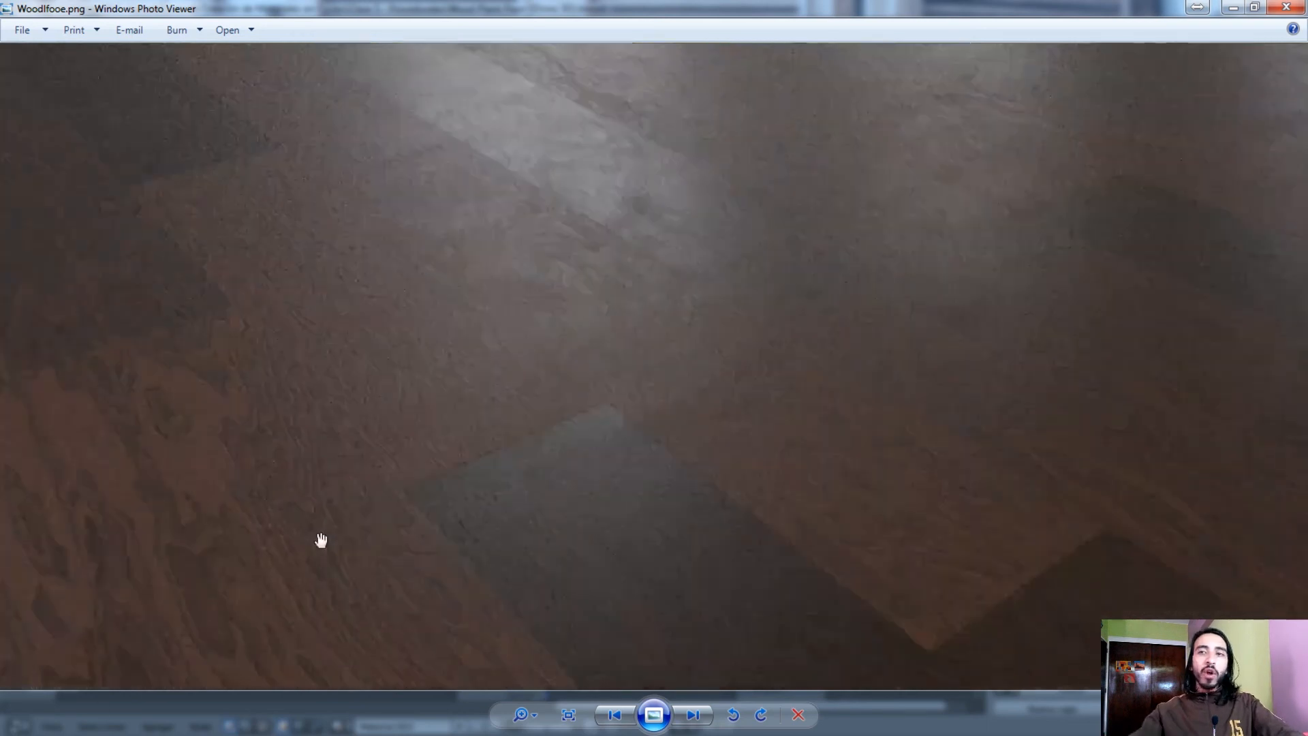
{"action": "scroll", "coordinate": [382, 481], "scroll_direction": "up", "scroll_amount": 3}
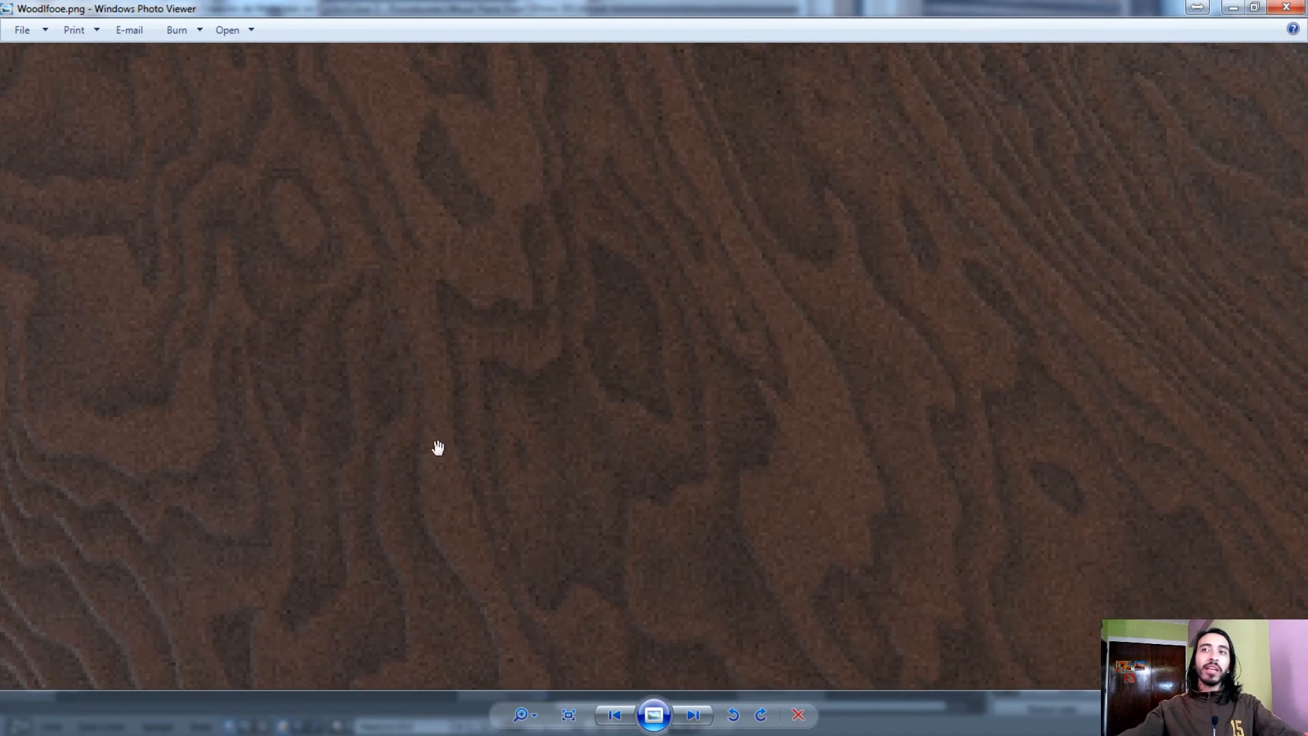
{"action": "scroll", "coordinate": [479, 447], "scroll_direction": "down", "scroll_amount": 5}
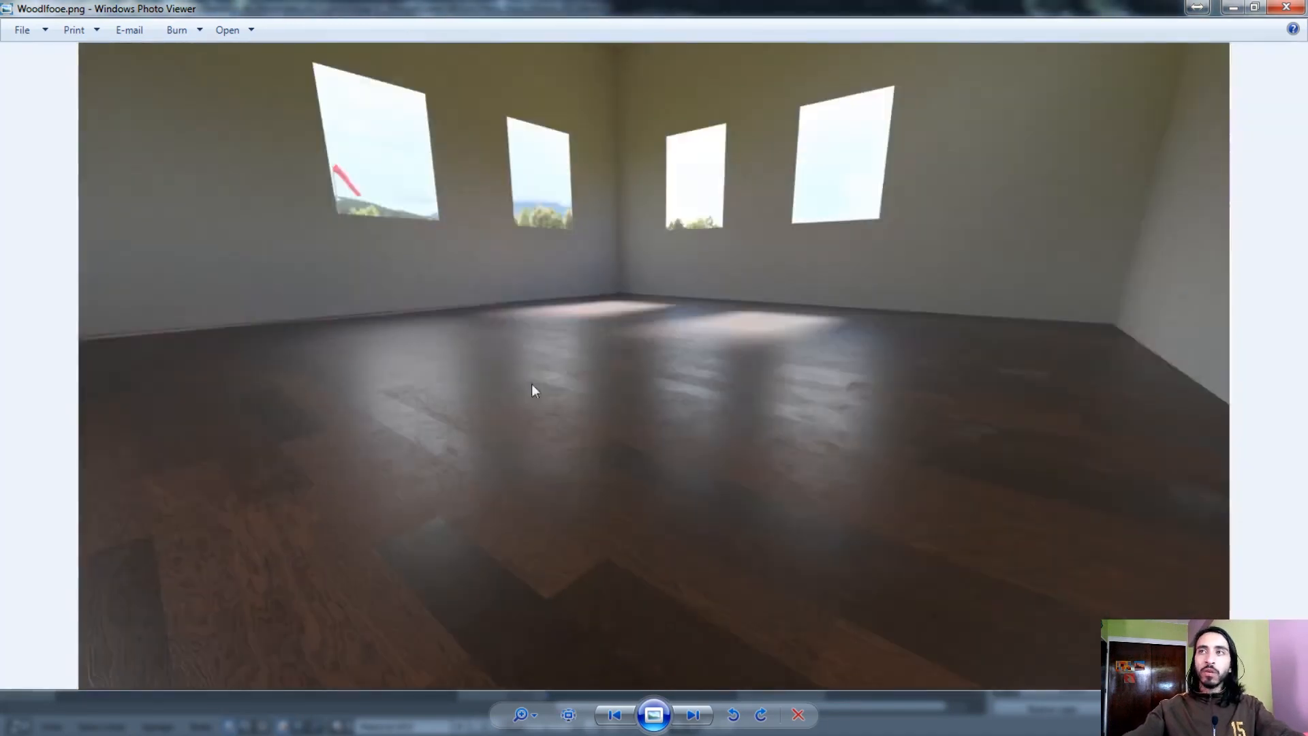
Examine how the window reflections break up across the planks in the middle of the rendered floor, from overview to close-up
{"action": "scroll", "coordinate": [447, 592], "scroll_direction": "up", "scroll_amount": 3}
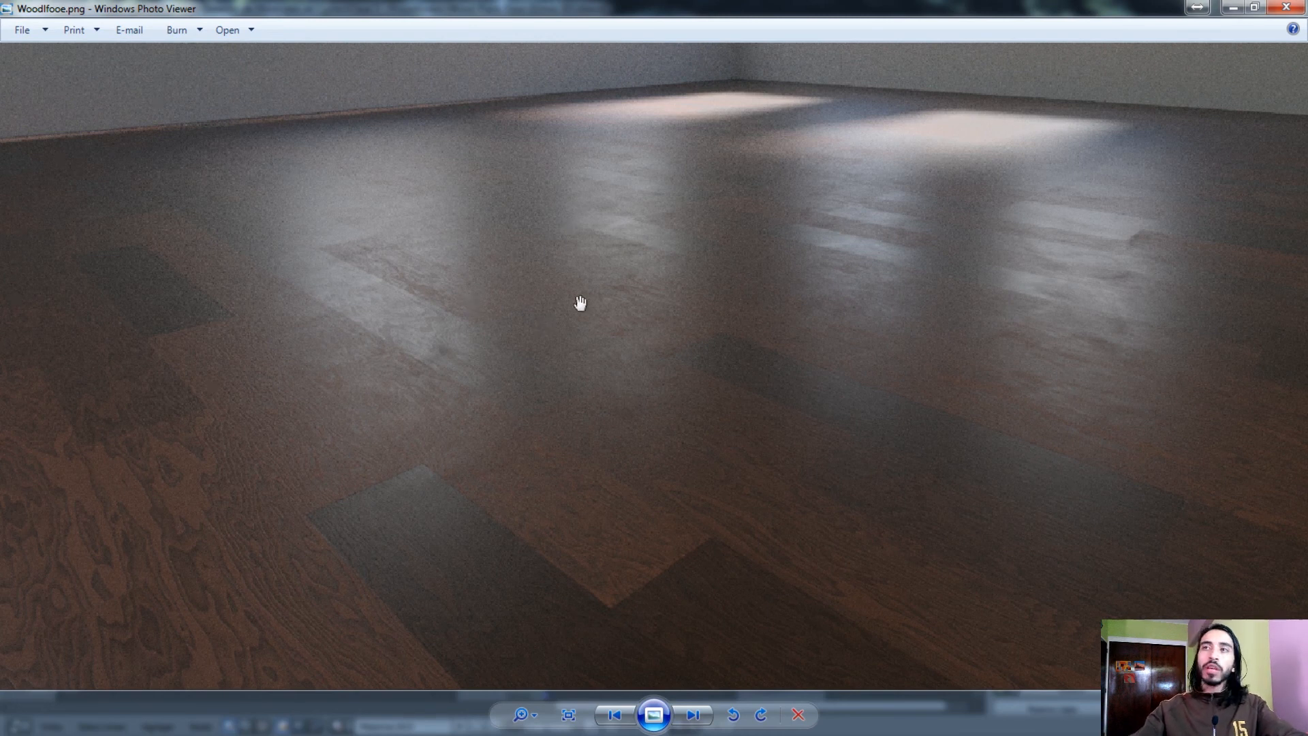
{"action": "left_click_drag", "start_coordinate": [693, 364], "coordinate": [676, 444]}
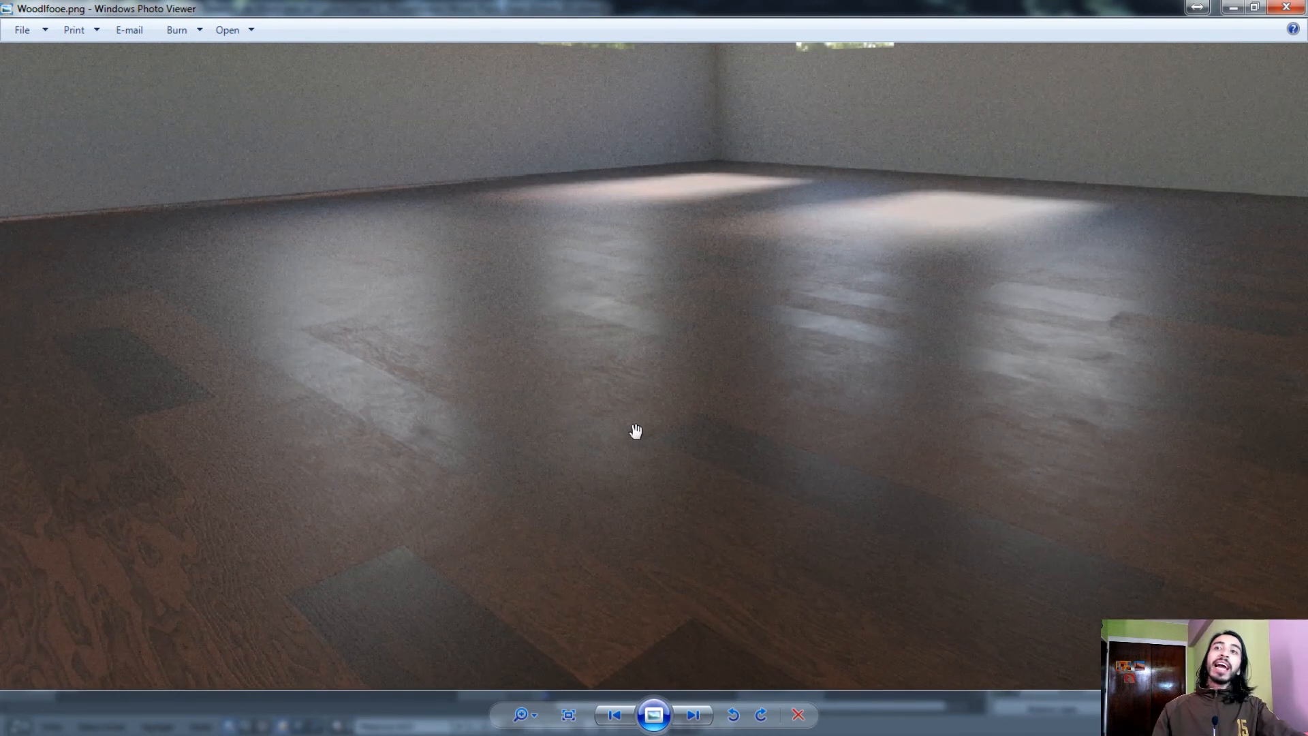
{"action": "left_click_drag", "start_coordinate": [622, 418], "coordinate": [571, 421]}
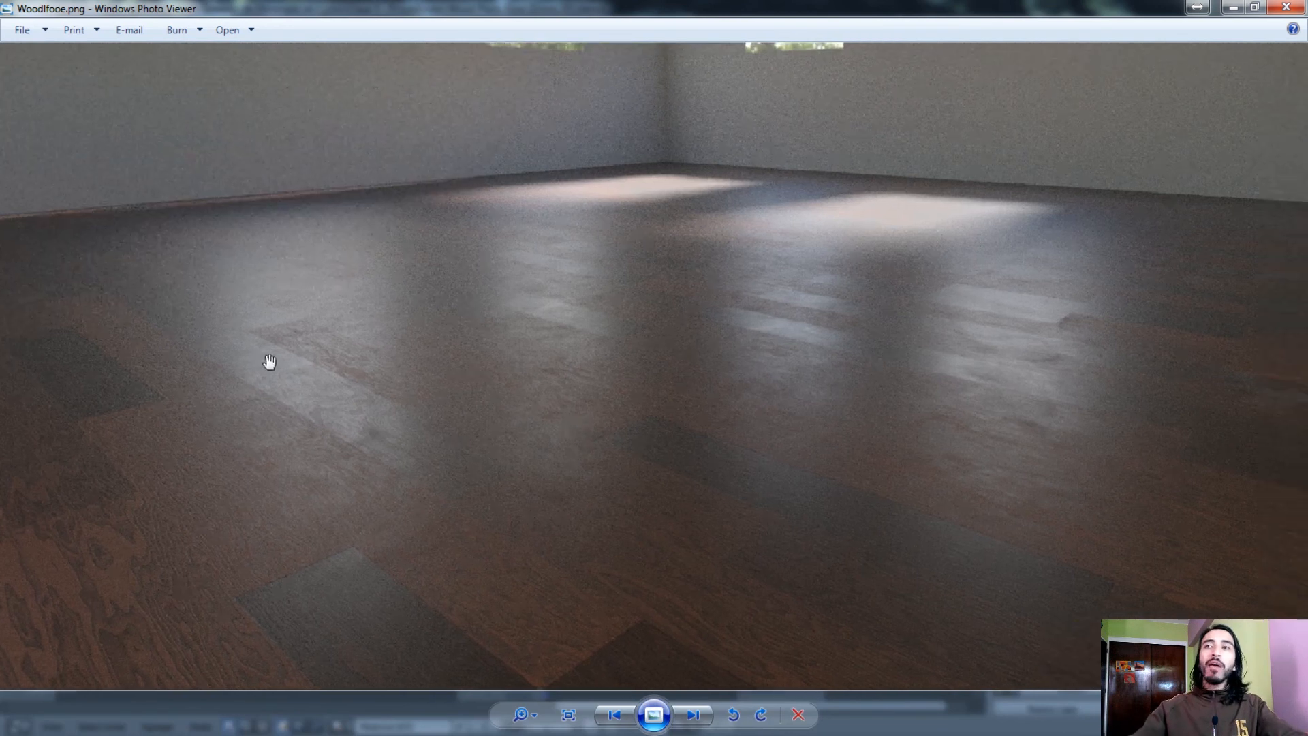
{"action": "scroll", "coordinate": [266, 366], "scroll_direction": "up", "scroll_amount": 5}
{"action": "left_click_drag", "start_coordinate": [265, 366], "coordinate": [520, 389]}
{"action": "scroll", "coordinate": [539, 392], "scroll_direction": "up", "scroll_amount": 1}
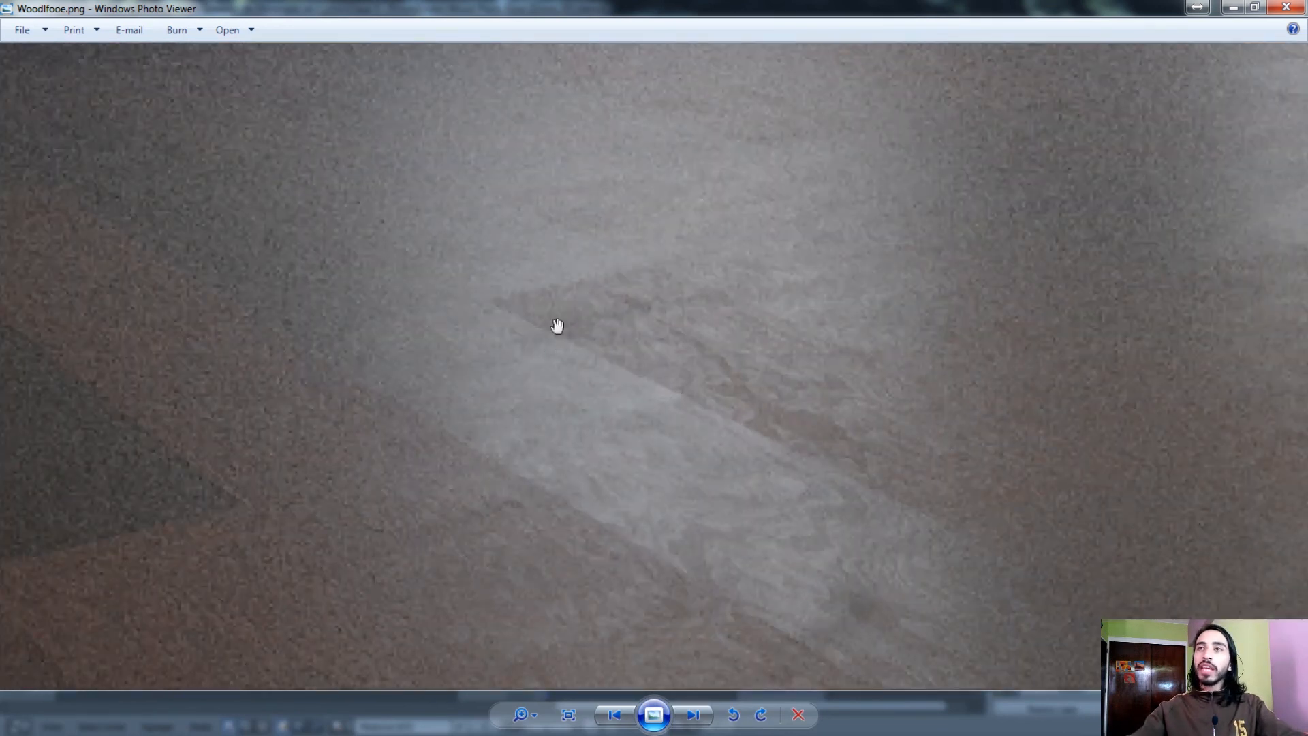
{"action": "scroll", "coordinate": [600, 290], "scroll_direction": "up", "scroll_amount": 1}
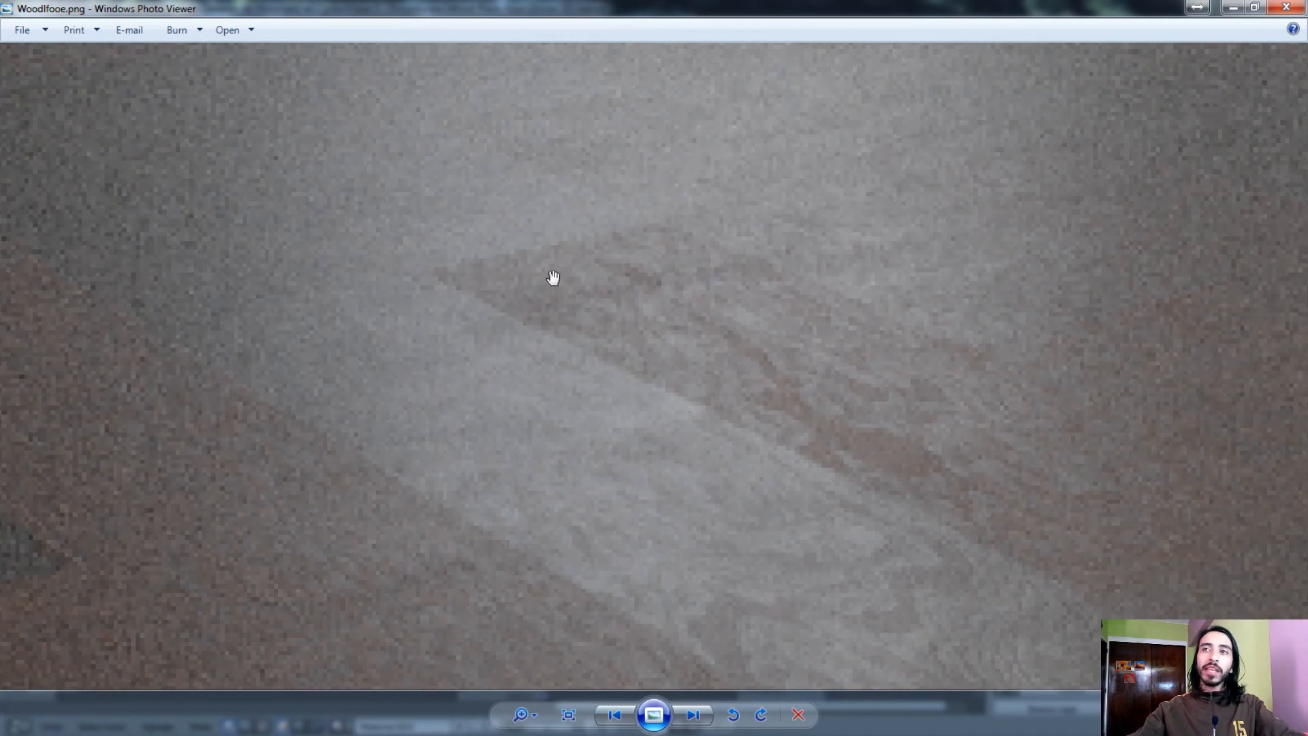
{"action": "left_click_drag", "start_coordinate": [879, 349], "coordinate": [376, 377]}
{"action": "left_click_drag", "start_coordinate": [1193, 382], "coordinate": [511, 4]}
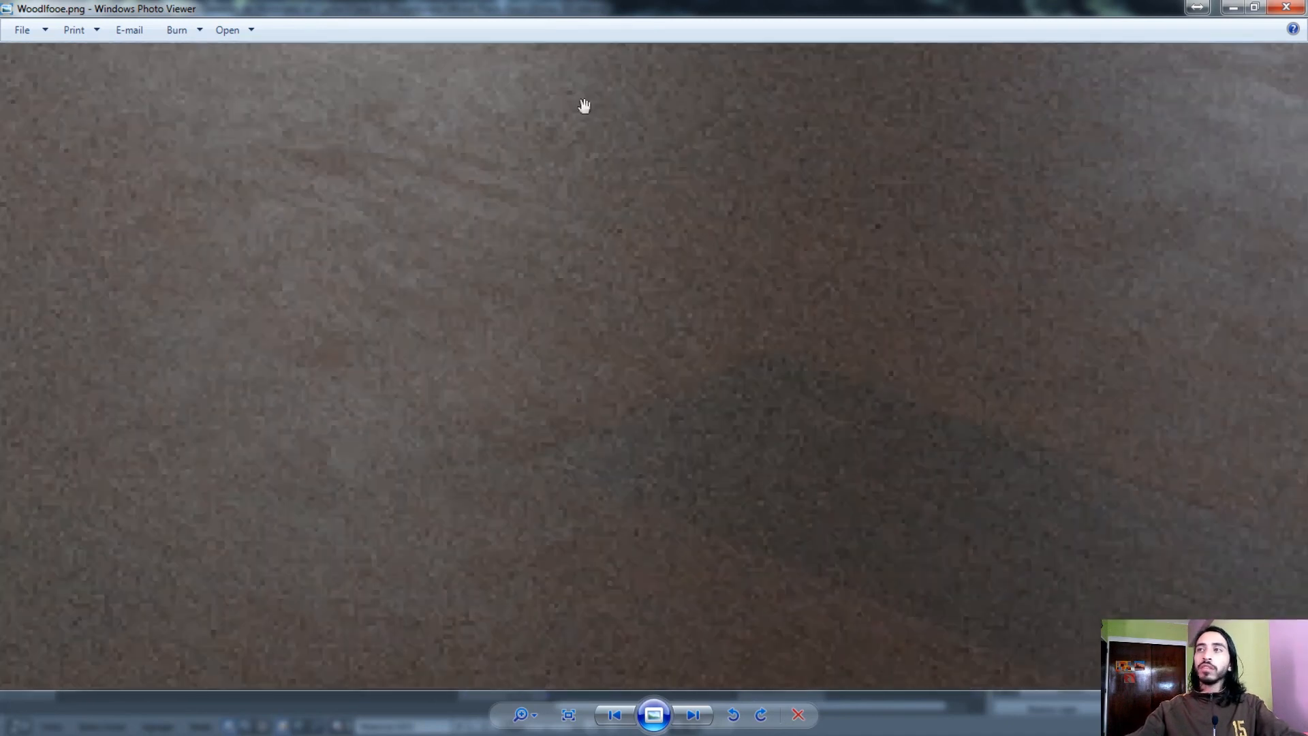
{"action": "scroll", "coordinate": [512, 238], "scroll_direction": "down", "scroll_amount": 5}
{"action": "scroll", "coordinate": [671, 233], "scroll_direction": "up", "scroll_amount": 3}
{"action": "scroll", "coordinate": [671, 233], "scroll_direction": "up", "scroll_amount": 3}
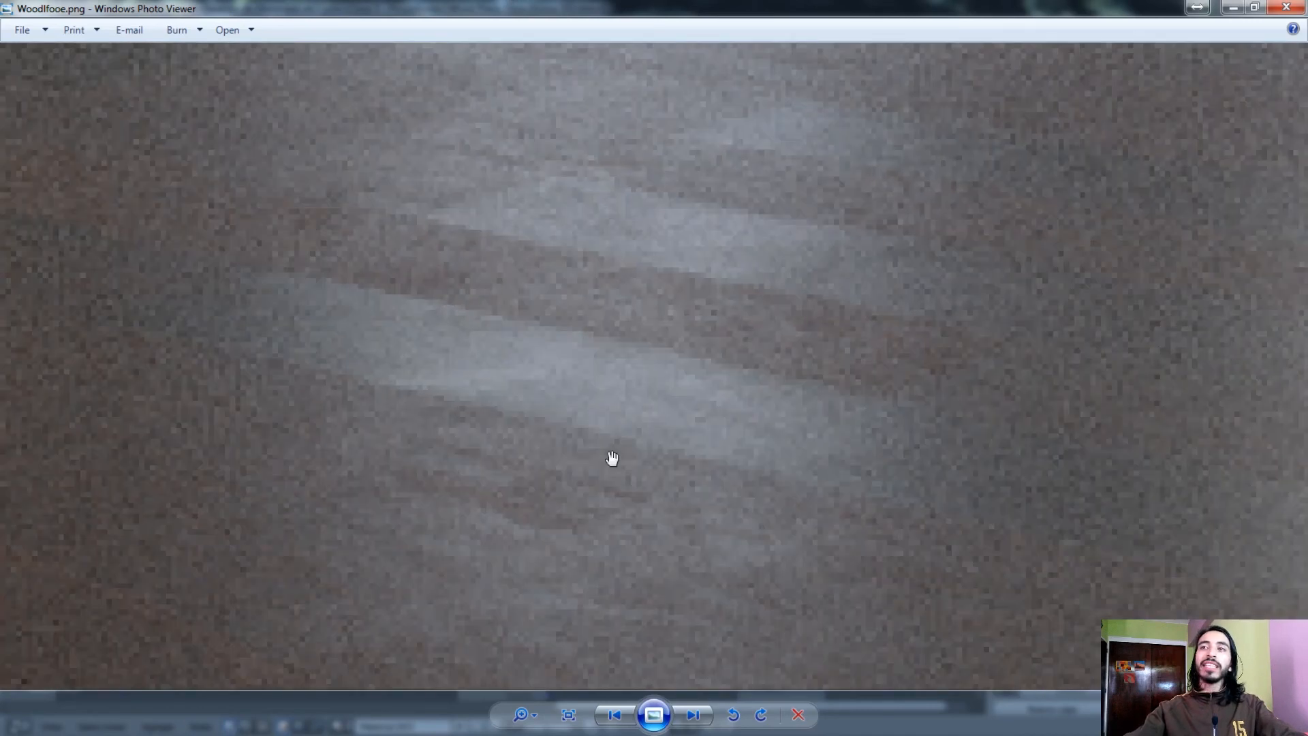
{"action": "scroll", "coordinate": [333, 454], "scroll_direction": "down", "scroll_amount": 6}
{"action": "scroll", "coordinate": [533, 557], "scroll_direction": "up", "scroll_amount": 3}
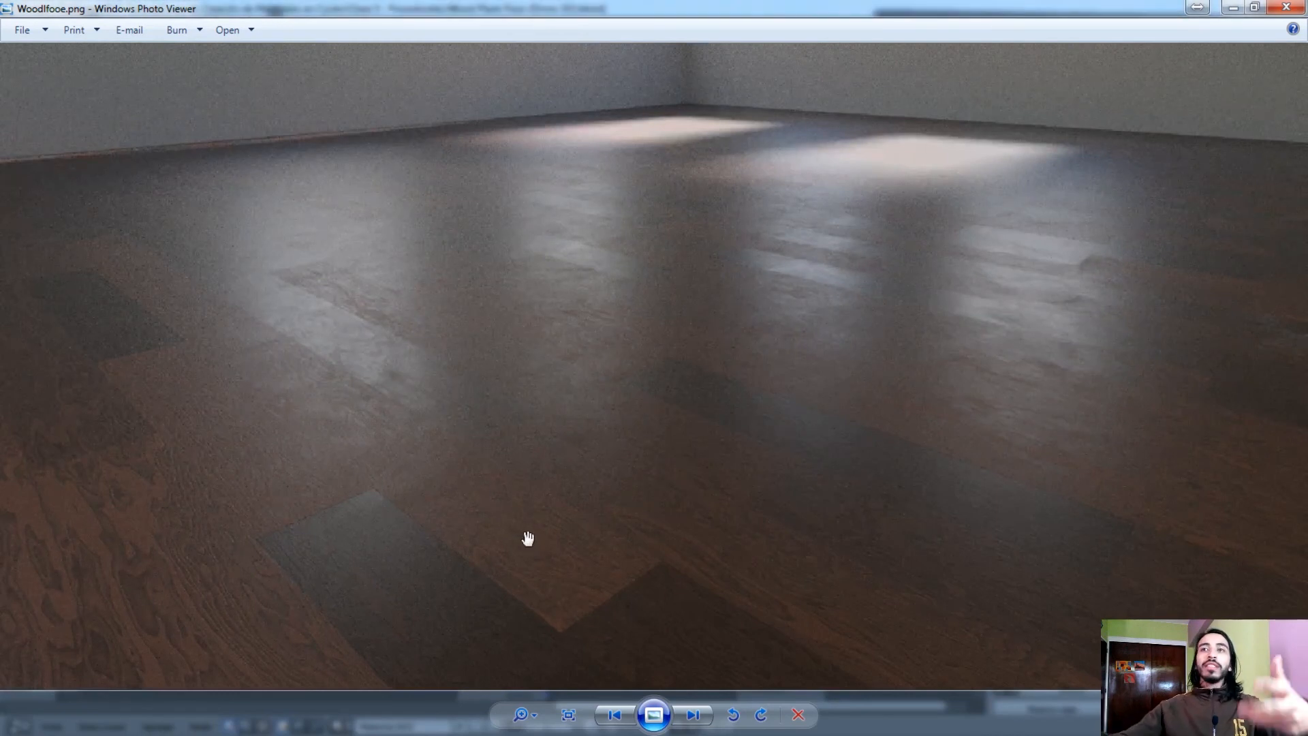
Compare the glossy planks under the window reflections with the pale patches on the darker floor near the far wall
{"action": "scroll", "coordinate": [470, 505], "scroll_direction": "up", "scroll_amount": 3}
{"action": "left_click_drag", "start_coordinate": [292, 313], "coordinate": [377, 386]}
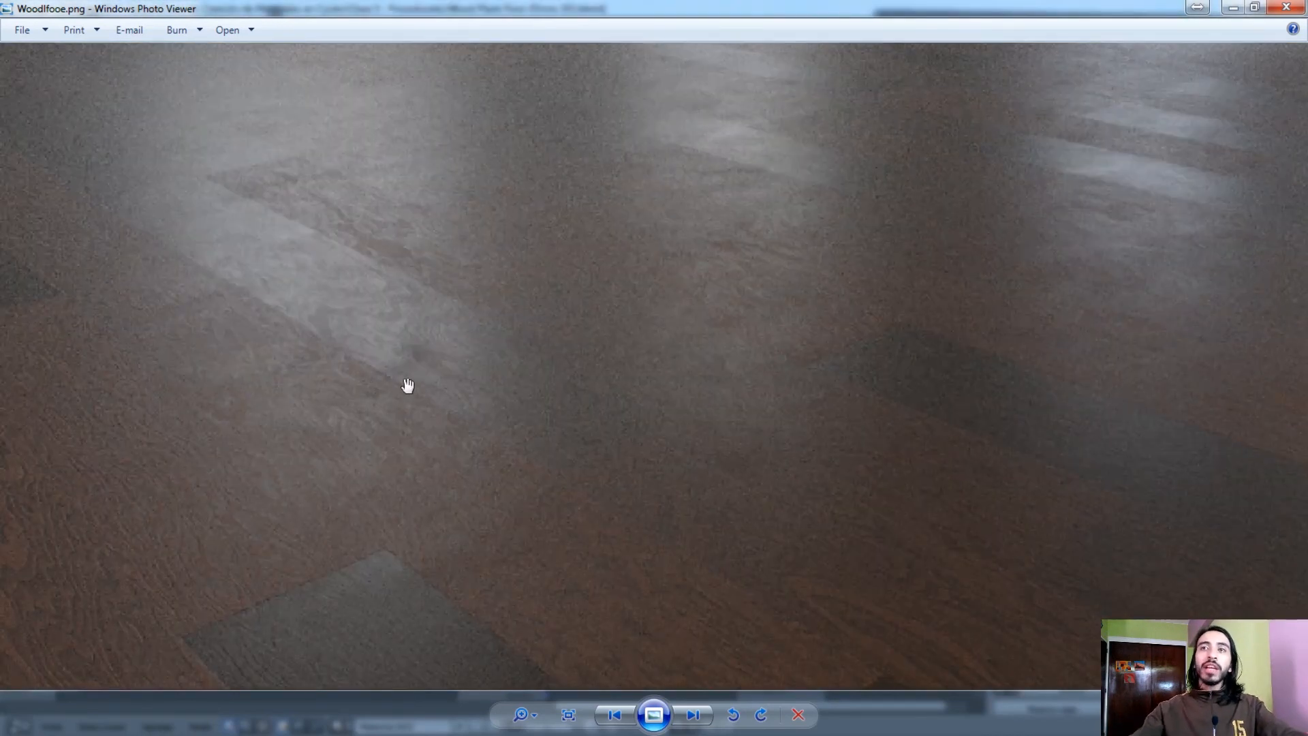
{"action": "scroll", "coordinate": [407, 385], "scroll_direction": "down", "scroll_amount": 3}
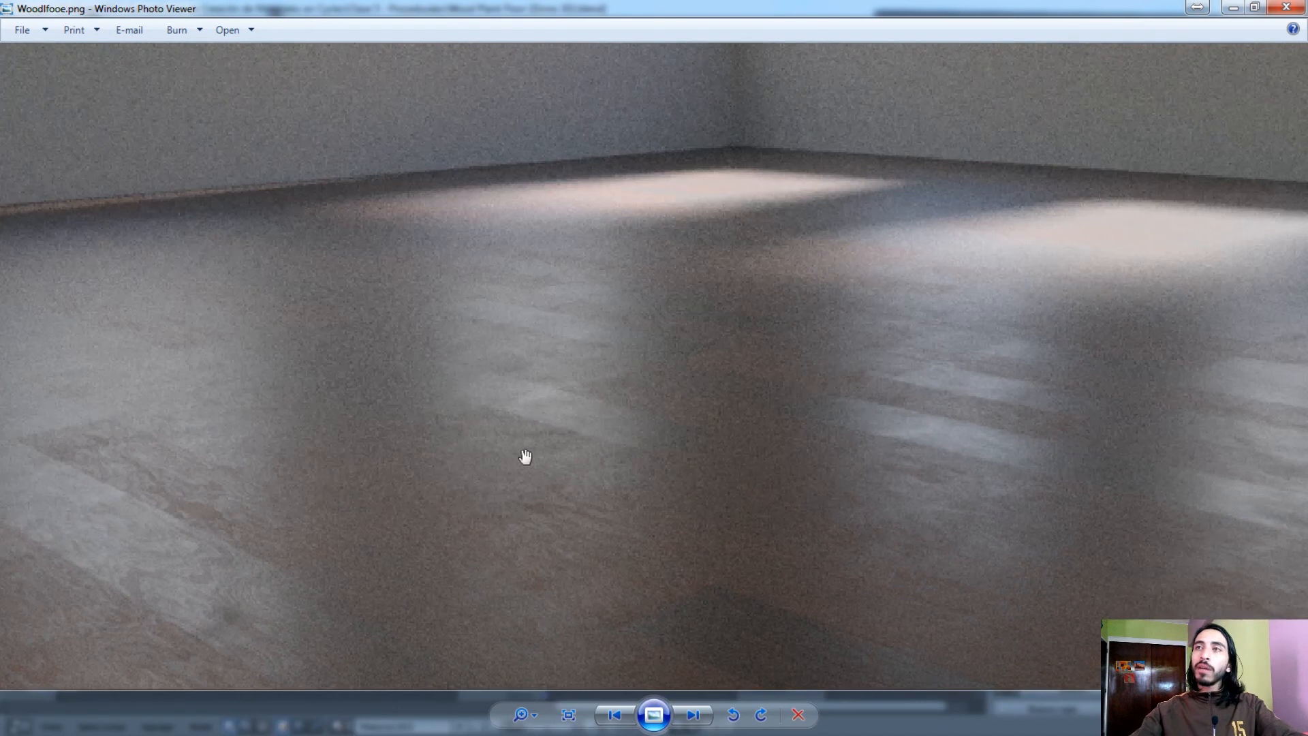
{"action": "scroll", "coordinate": [701, 190], "scroll_direction": "up", "scroll_amount": 3}
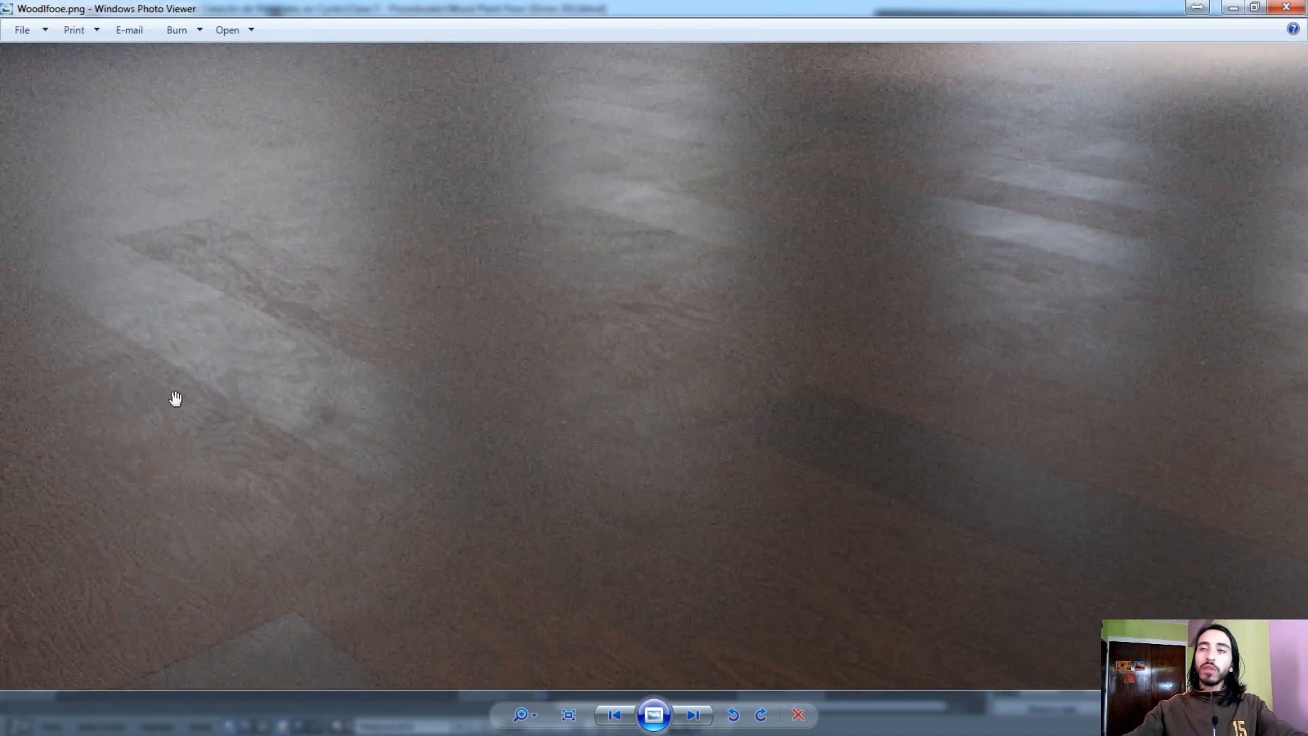
{"action": "scroll", "coordinate": [613, 379], "scroll_direction": "down", "scroll_amount": 5}
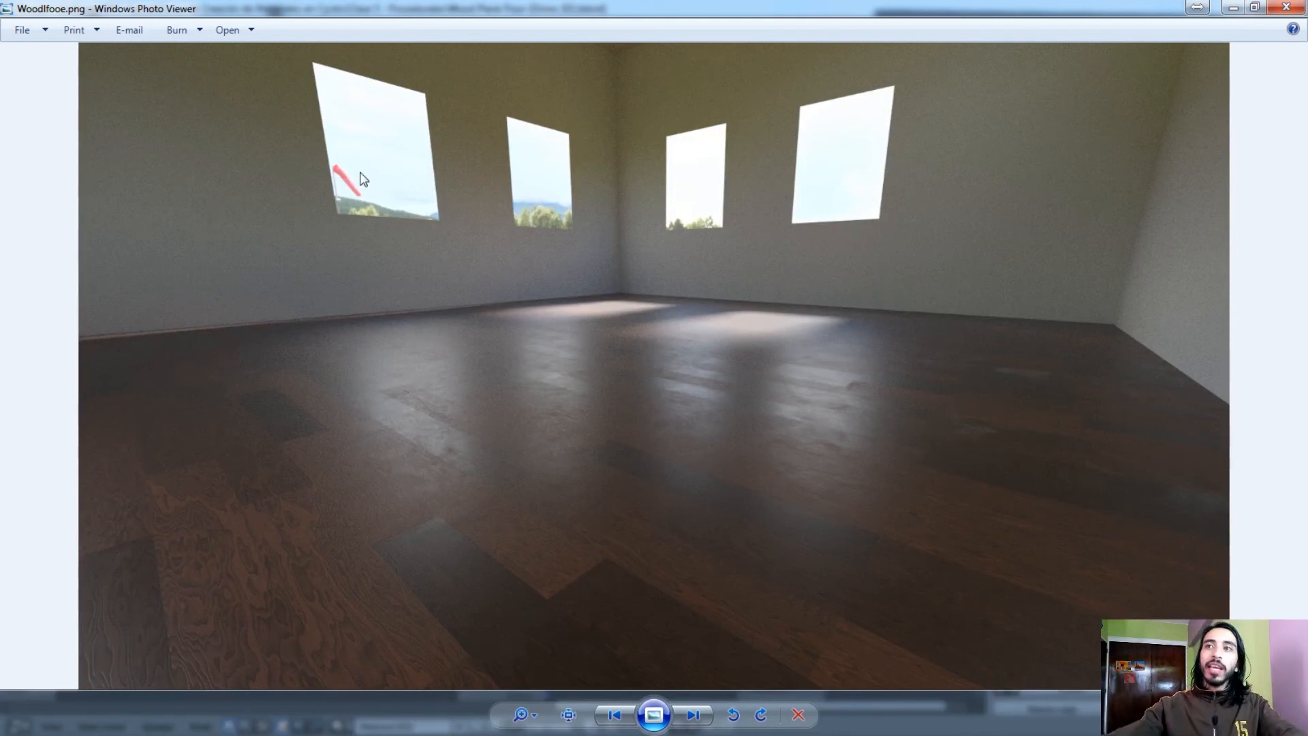
{"action": "scroll", "coordinate": [675, 484], "scroll_direction": "up", "scroll_amount": 5}
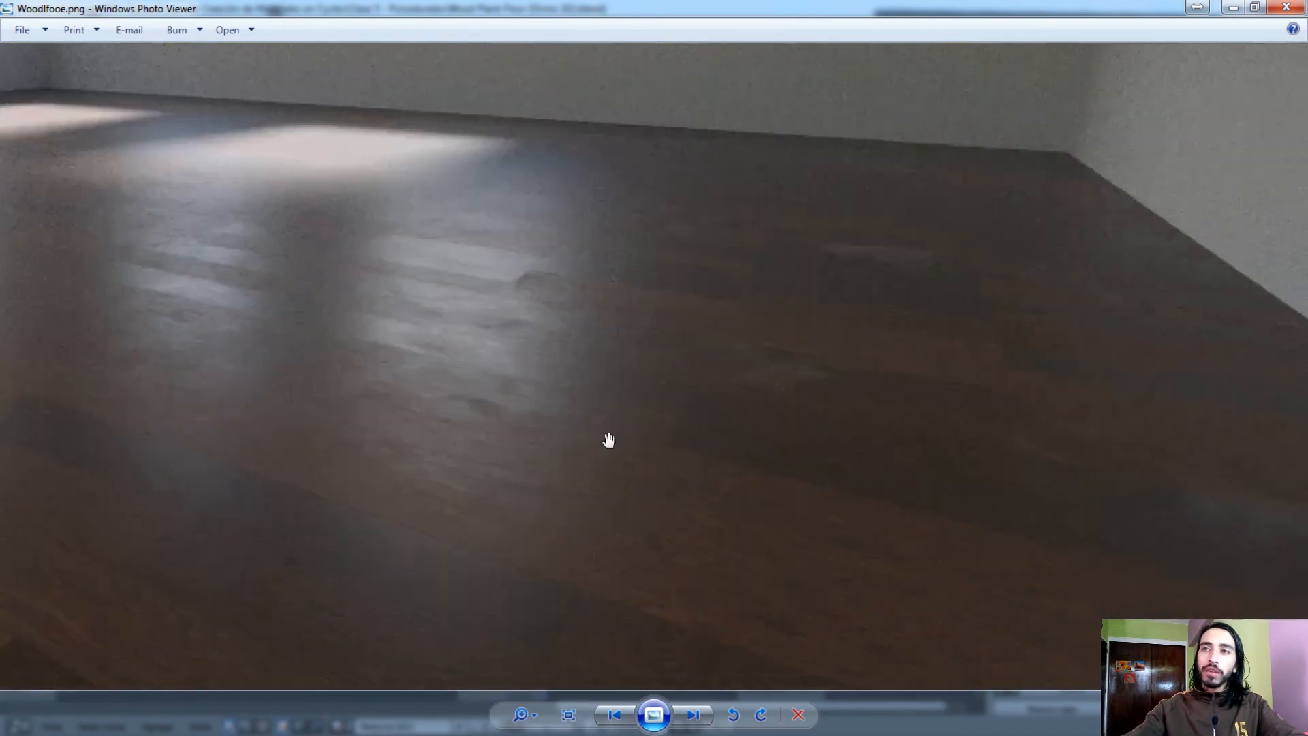
{"action": "scroll", "coordinate": [674, 438], "scroll_direction": "up", "scroll_amount": 2}
{"action": "left_click_drag", "start_coordinate": [561, 204], "coordinate": [516, 305]}
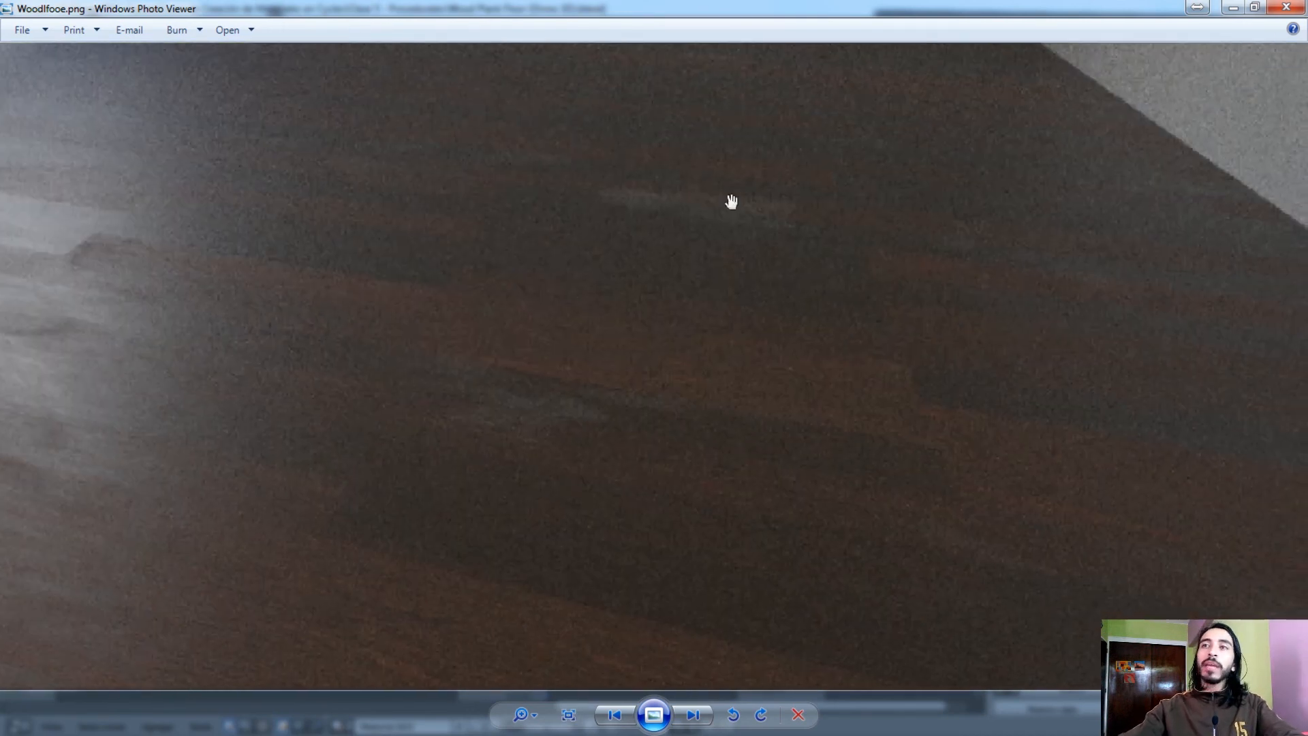
{"action": "scroll", "coordinate": [1159, 268], "scroll_direction": "down", "scroll_amount": 7}
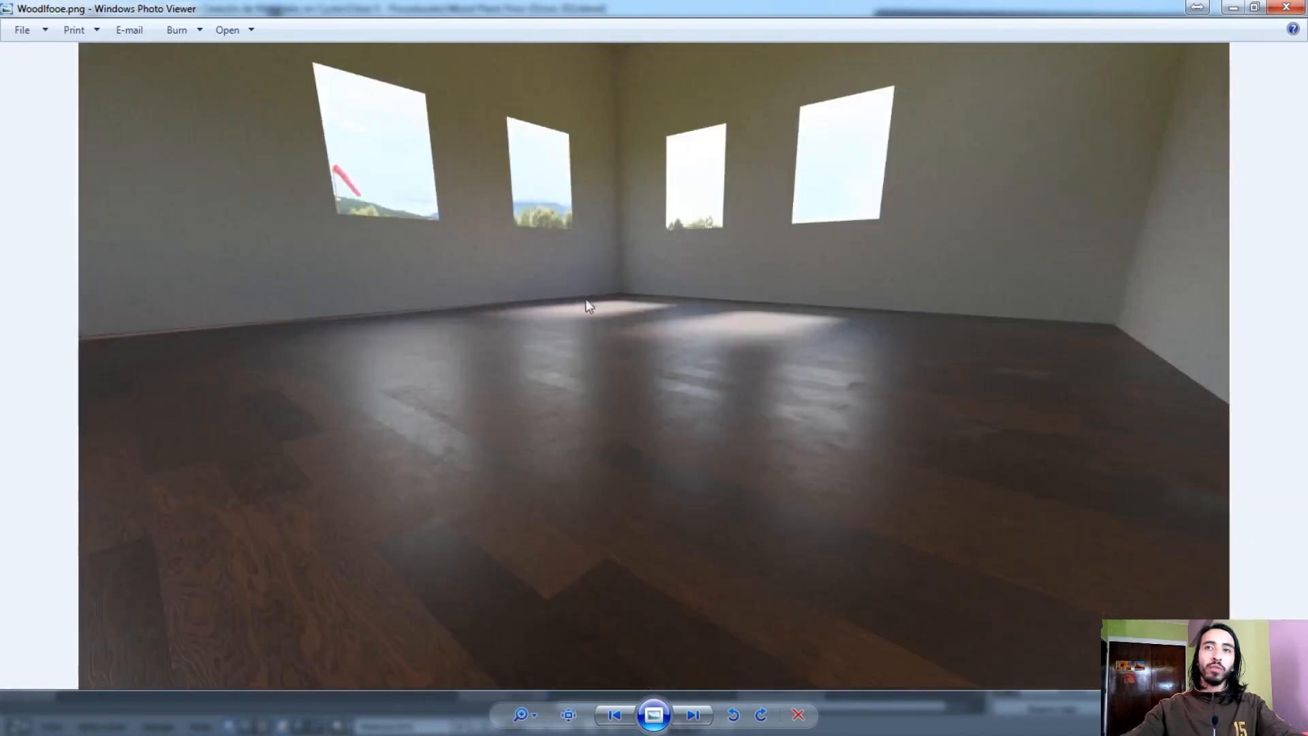